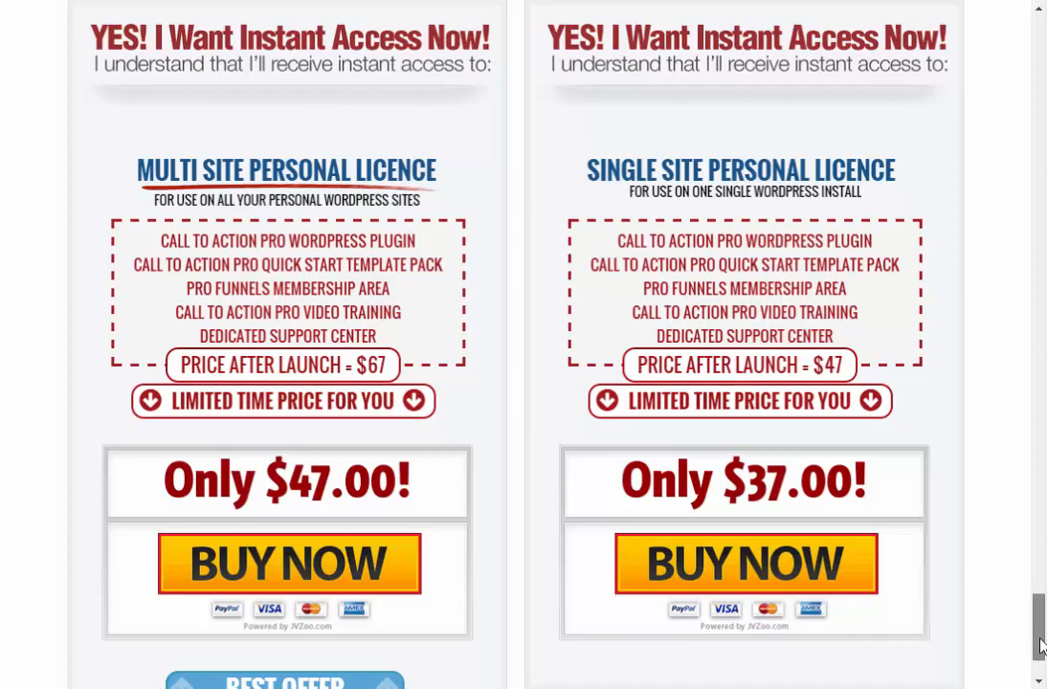
# - Review the launch pricing timer, the multi-site and single-site licence offers and the feature list on the Call to Action Pro sales page
pyautogui.moveTo(1040, 645); pyautogui.dragTo(1040, 610)
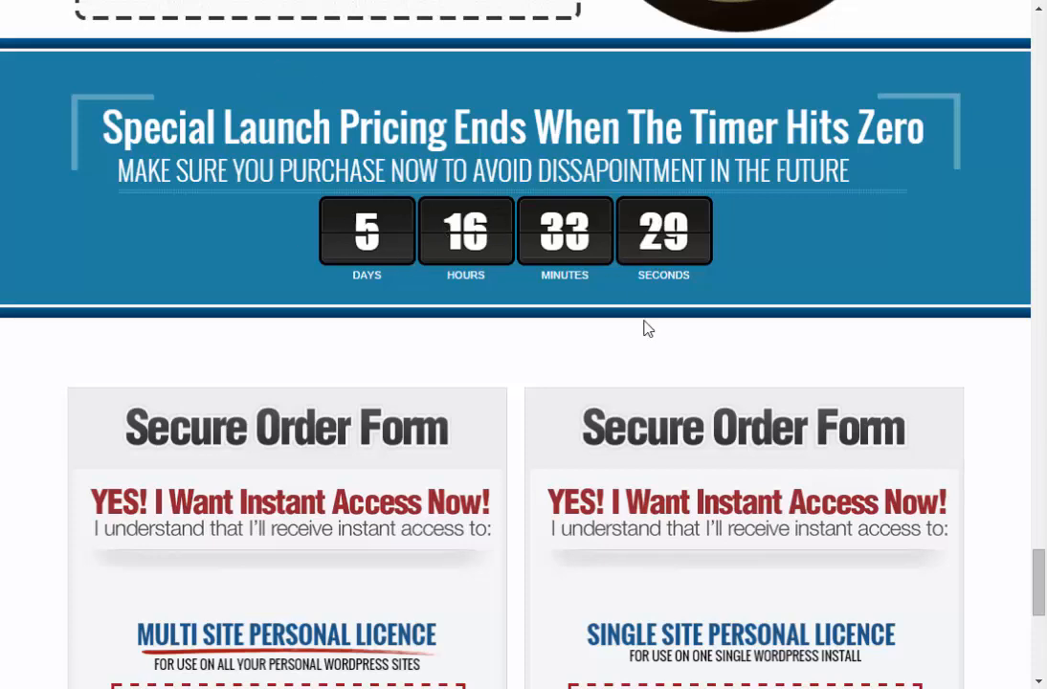
pyautogui.moveTo(1043, 575); pyautogui.dragTo(1042, 579)
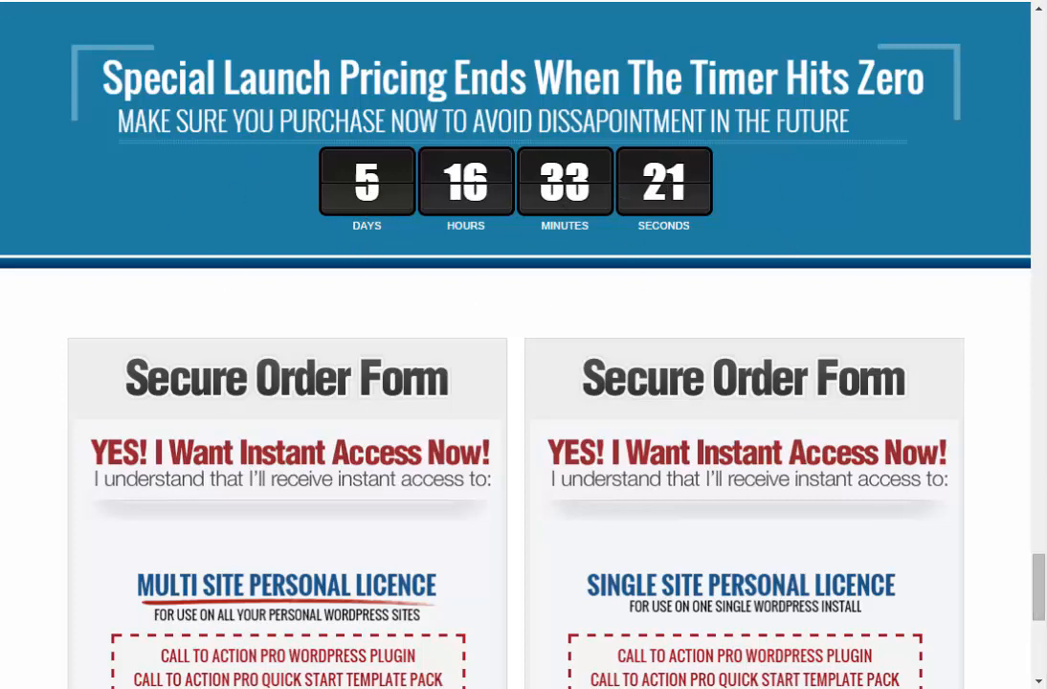
pyautogui.moveTo(1037, 567); pyautogui.dragTo(1037, 627)
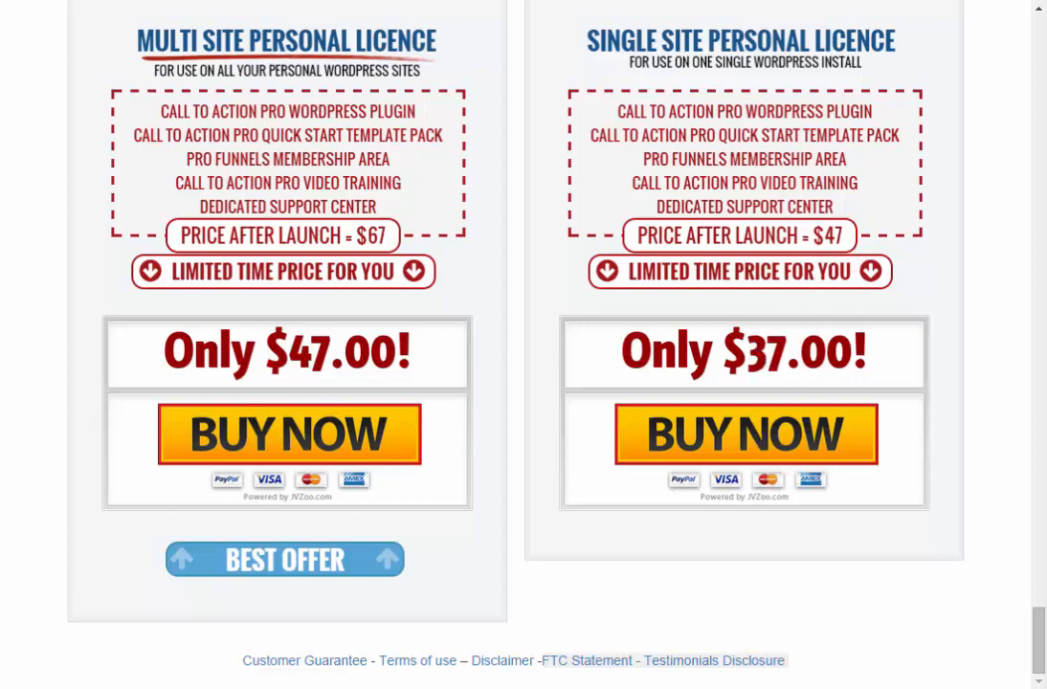
pyautogui.moveTo(1040, 643); pyautogui.dragTo(1038, 48)
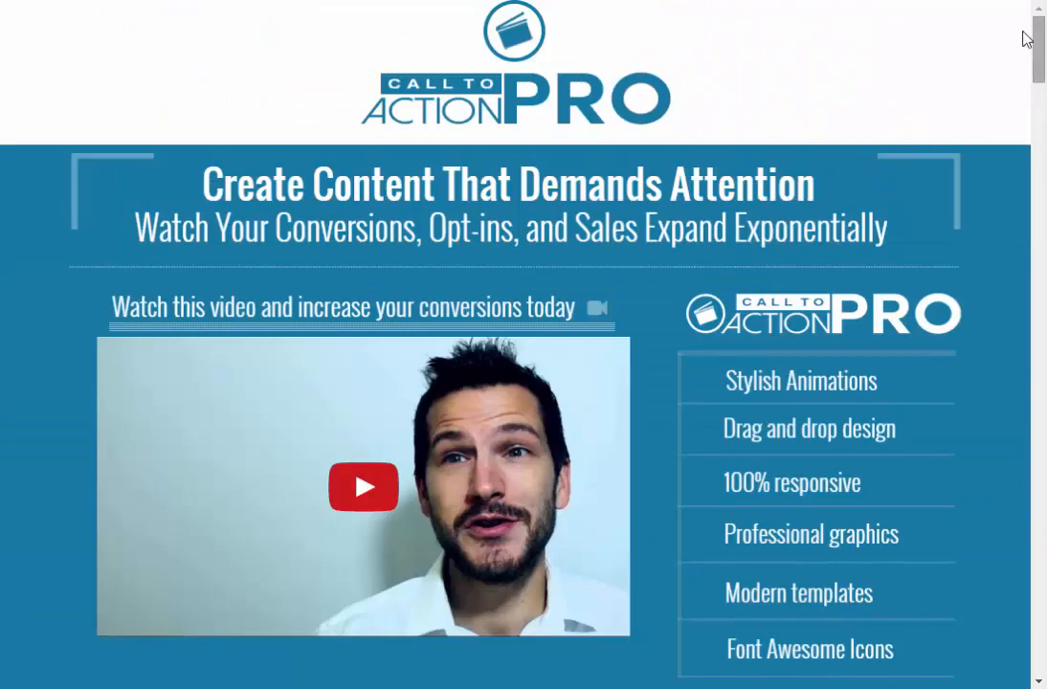
pyautogui.moveTo(1038, 48); pyautogui.dragTo(1043, 112)
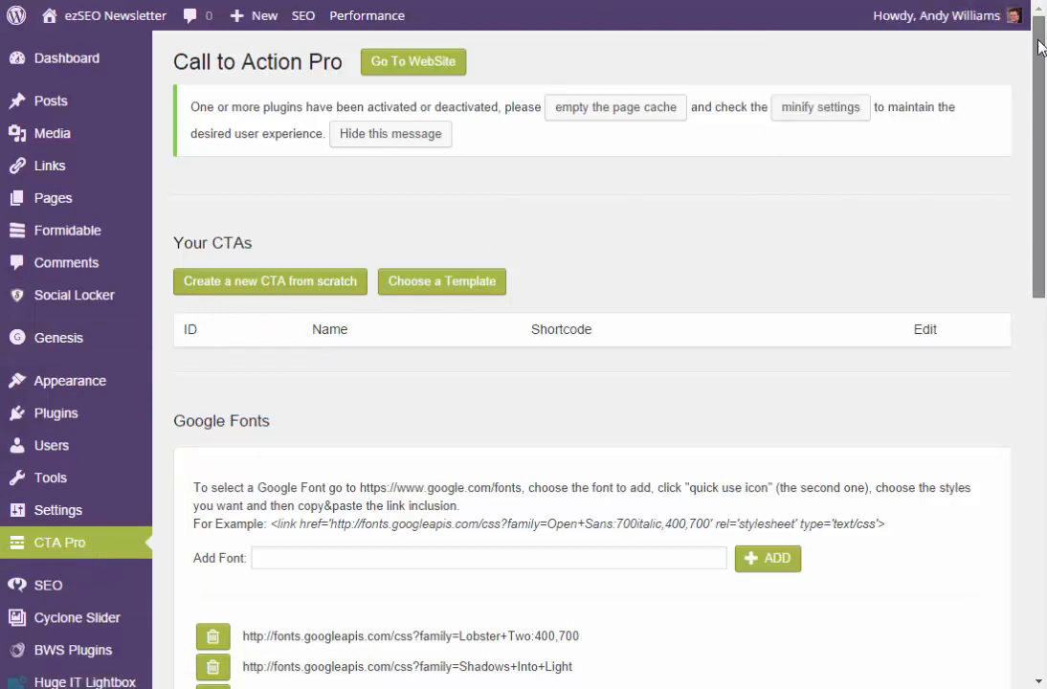
# - On the plugin's WordPress admin page, browse the full list of call-to-action templates and close it without choosing one
pyautogui.moveTo(1034, 50)
pyautogui.mouseDown()
pyautogui.moveTo(1012, 203)
pyautogui.moveTo(1003, 427)
pyautogui.moveTo(1041, 274)
pyautogui.moveTo(1041, 50)
pyautogui.mouseUp()
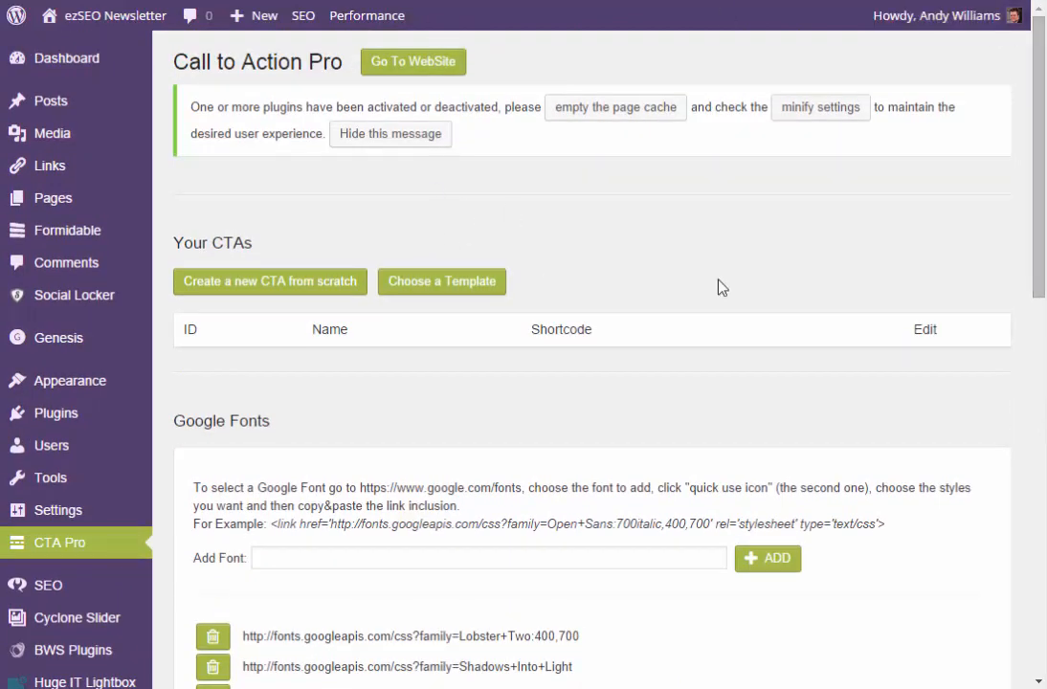
pyautogui.click(488, 287)
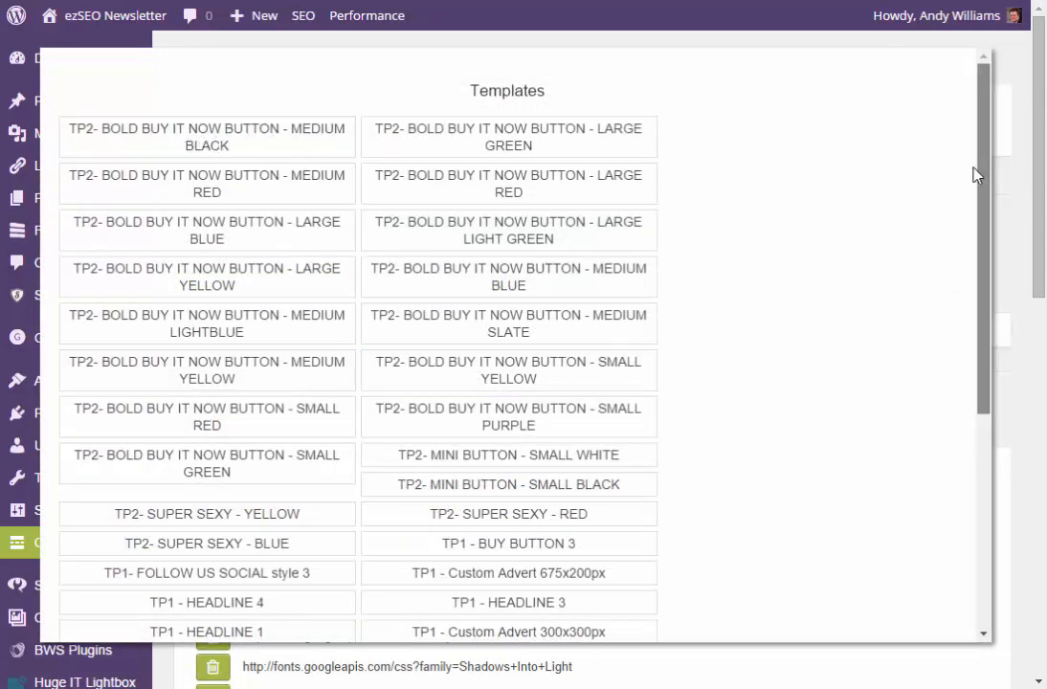
pyautogui.scroll(-5, 947, 205)
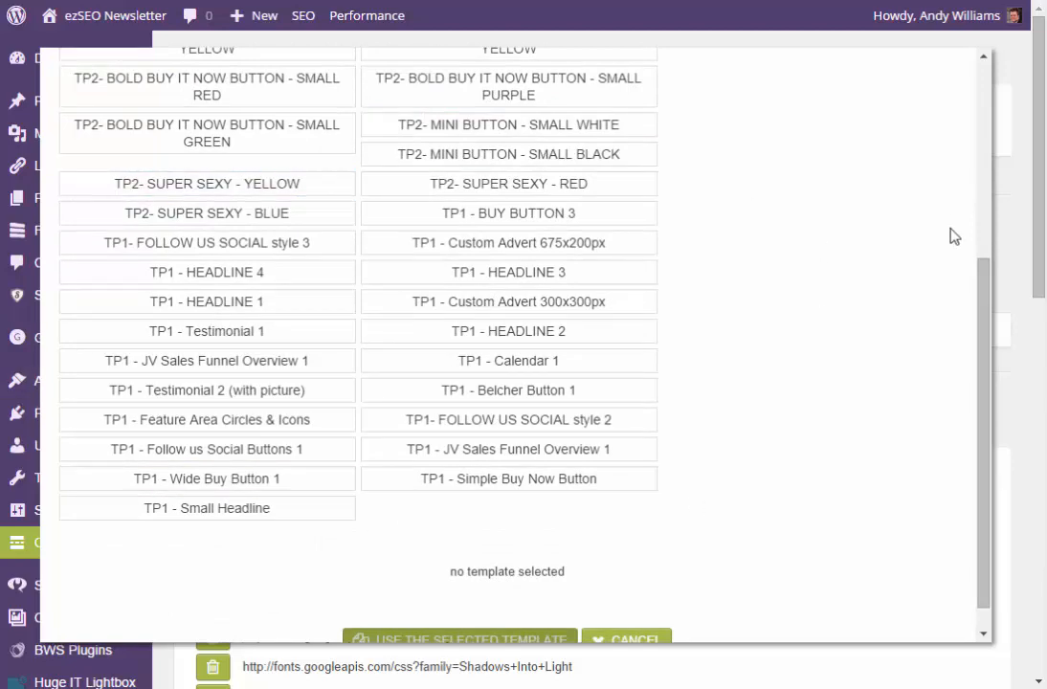
pyautogui.scroll(5, 986, 381)
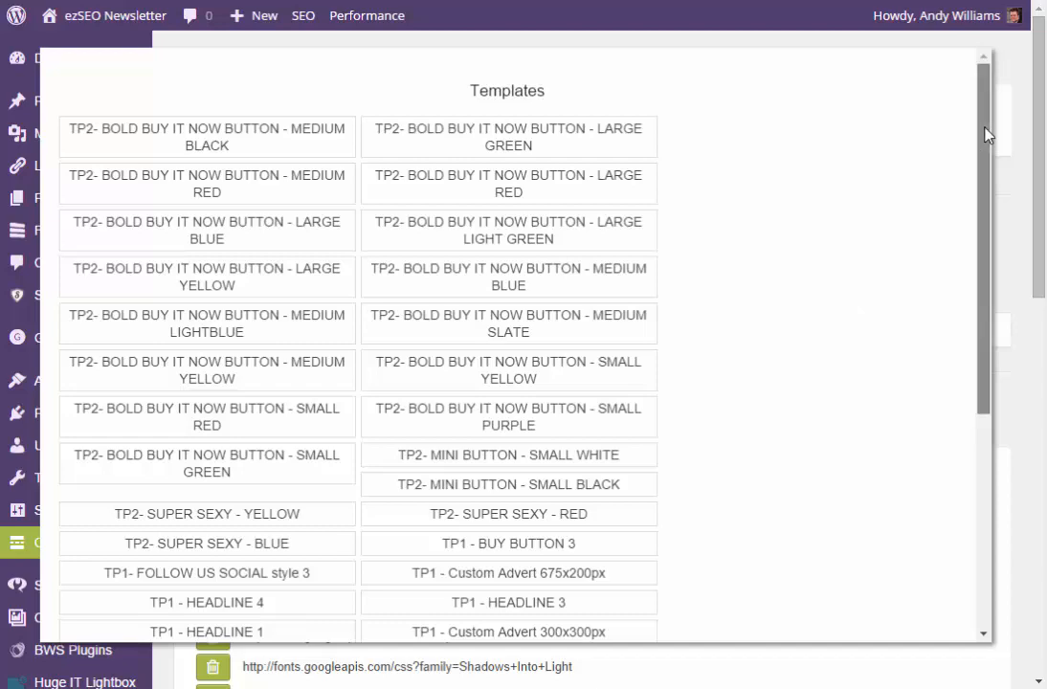
pyautogui.moveTo(986, 144); pyautogui.dragTo(978, 108)
pyautogui.scroll(-4, 947, 287)
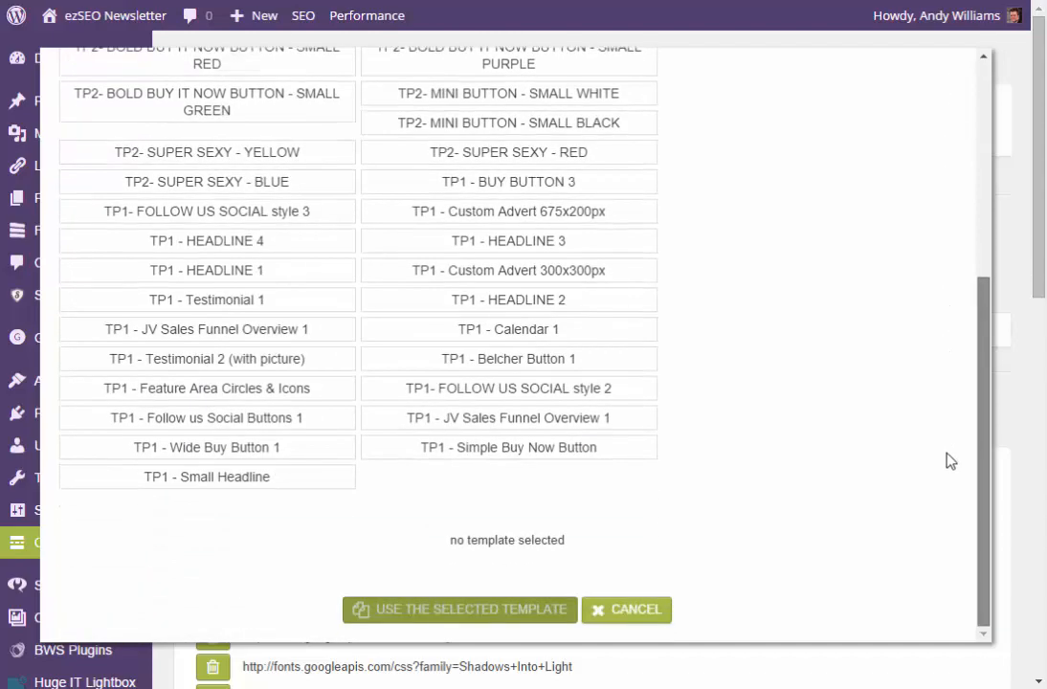
pyautogui.moveTo(989, 279); pyautogui.dragTo(990, 459)
pyautogui.moveTo(986, 400); pyautogui.dragTo(981, 182)
pyautogui.moveTo(978, 125); pyautogui.dragTo(988, 459)
pyautogui.click(668, 619)
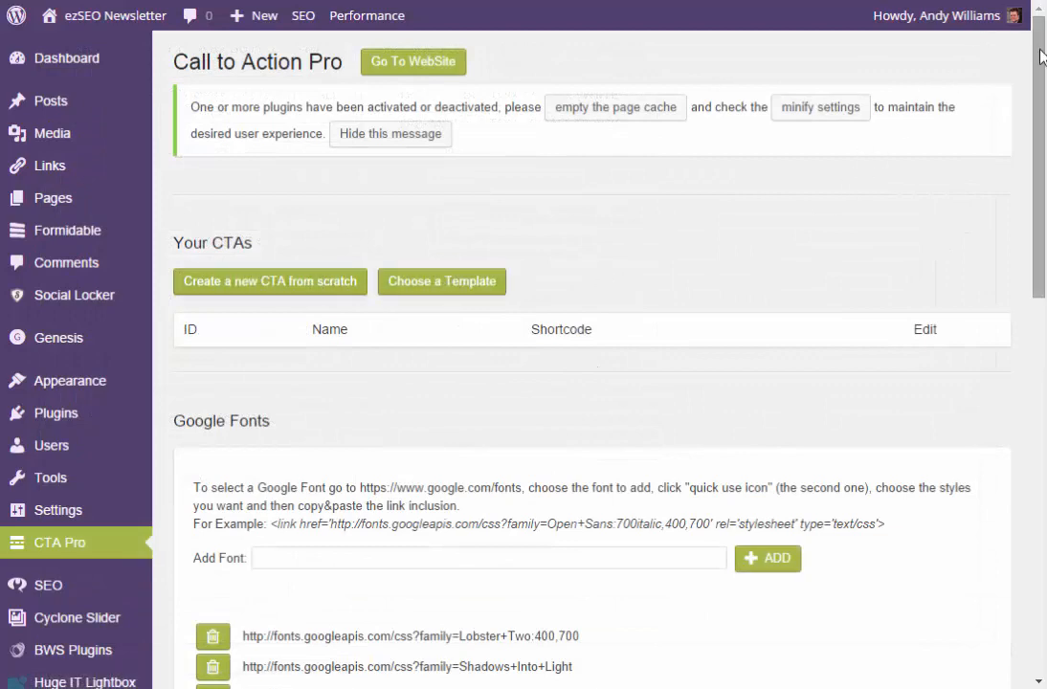
# - Examine the Google Fonts, Settings and Templates Import sections of the Call to Action Pro admin page
pyautogui.moveTo(1040, 77); pyautogui.dragTo(1040, 121)
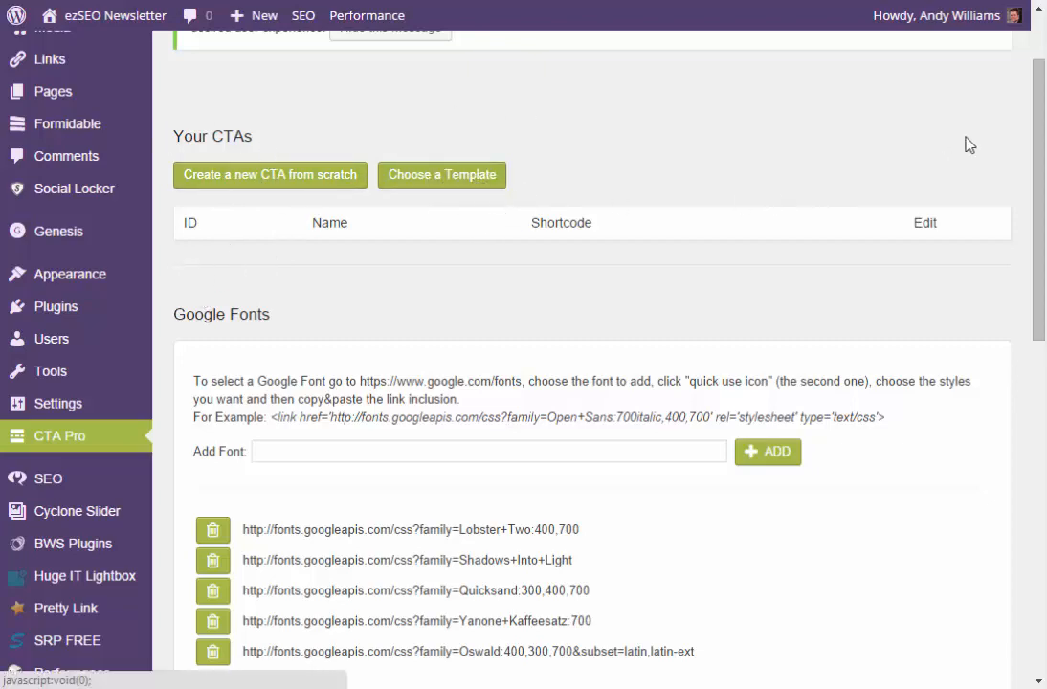
pyautogui.scroll(-2, 969, 144)
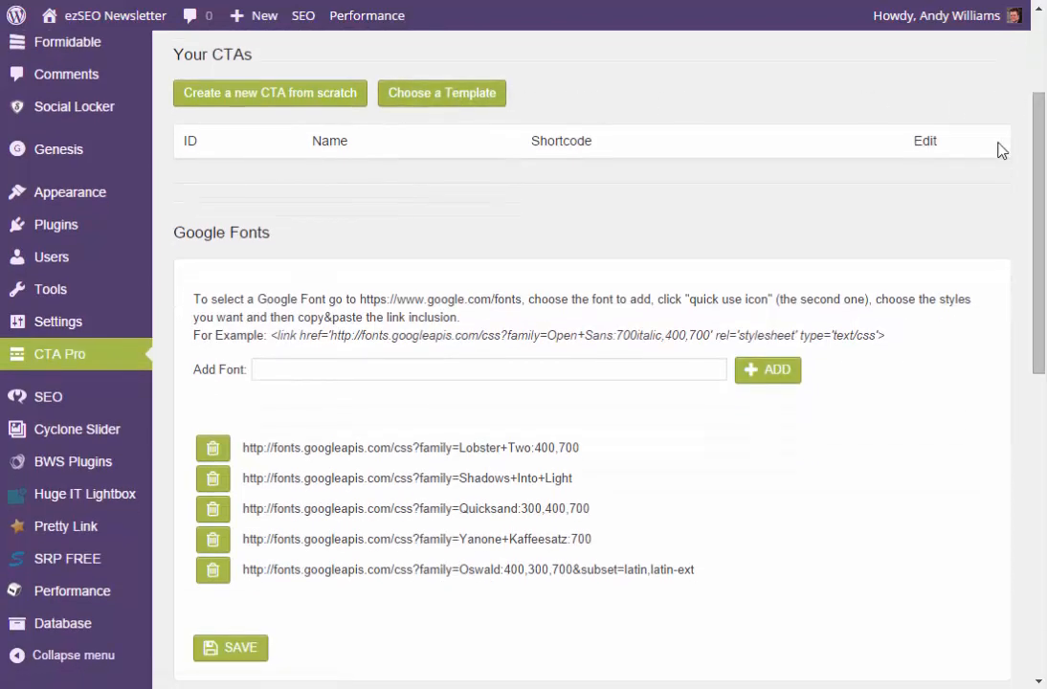
pyautogui.moveTo(1041, 113); pyautogui.dragTo(1041, 322)
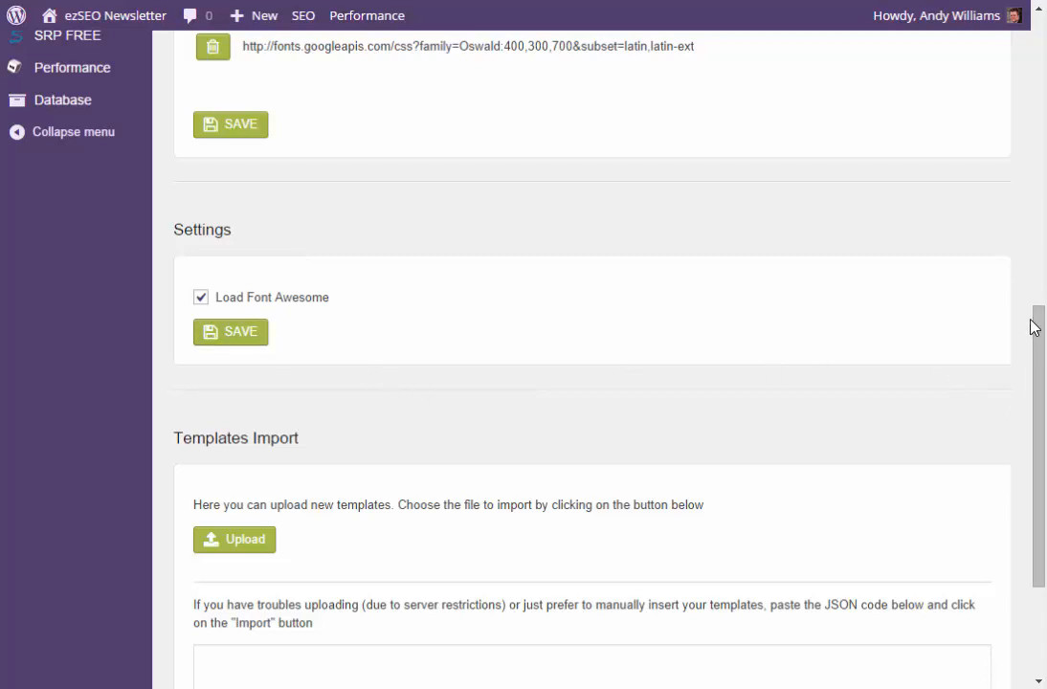
pyautogui.moveTo(1040, 392); pyautogui.dragTo(1042, 476)
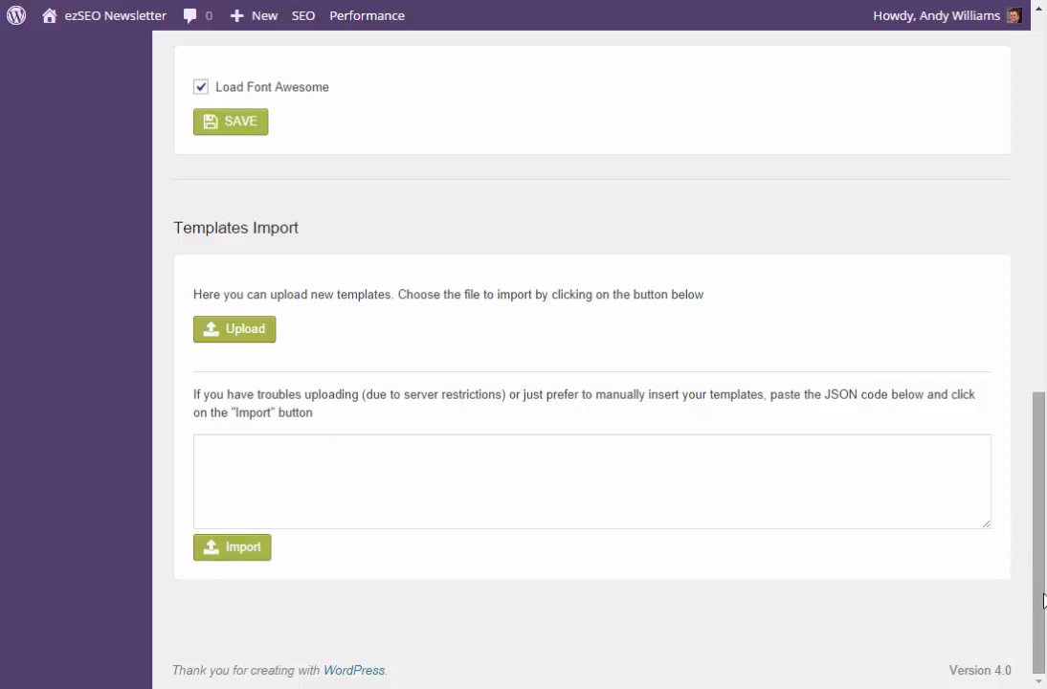
pyautogui.moveTo(1039, 497); pyautogui.dragTo(1039, 115)
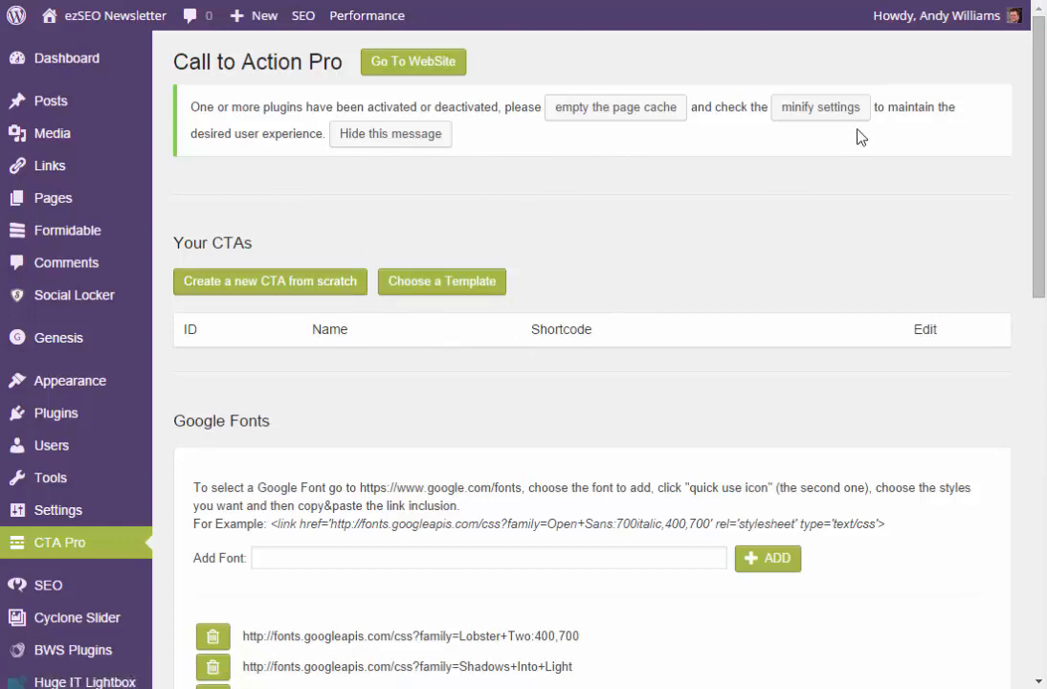
pyautogui.scroll(-1, 861, 129)
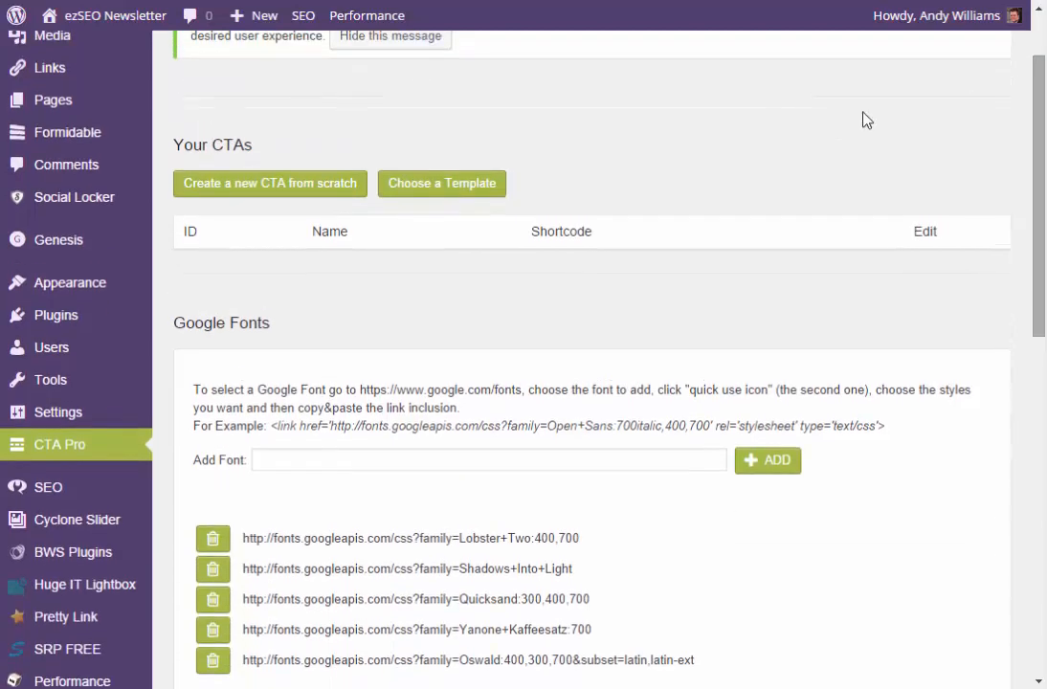
pyautogui.scroll(-8, 1024, 405)
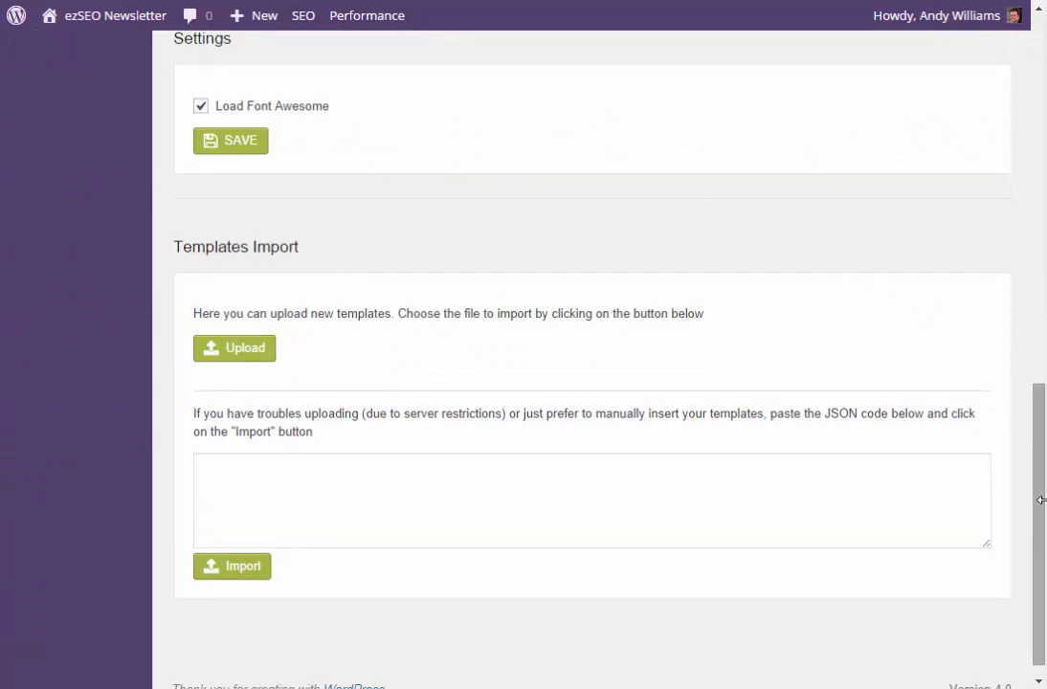
pyautogui.moveTo(1041, 509); pyautogui.dragTo(1040, 139)
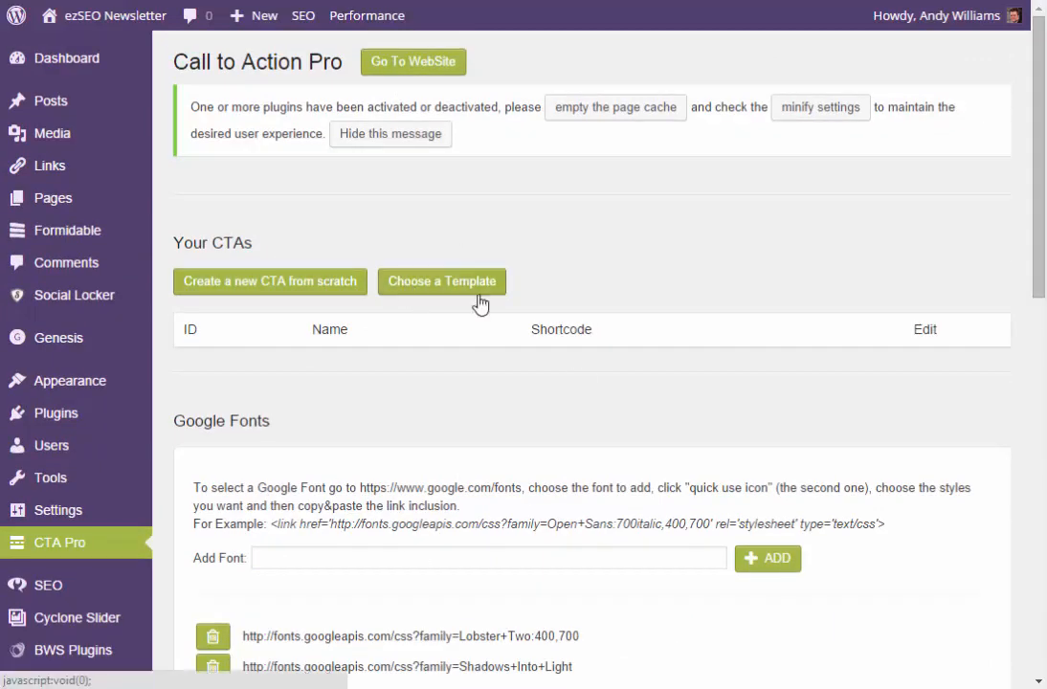
# - Open the template chooser and preview the TP1 Small Headline, Wide Buy Button 1, Simple Buy Now Button and JV Sales Funnel Overview 1 templates
pyautogui.click(439, 281)
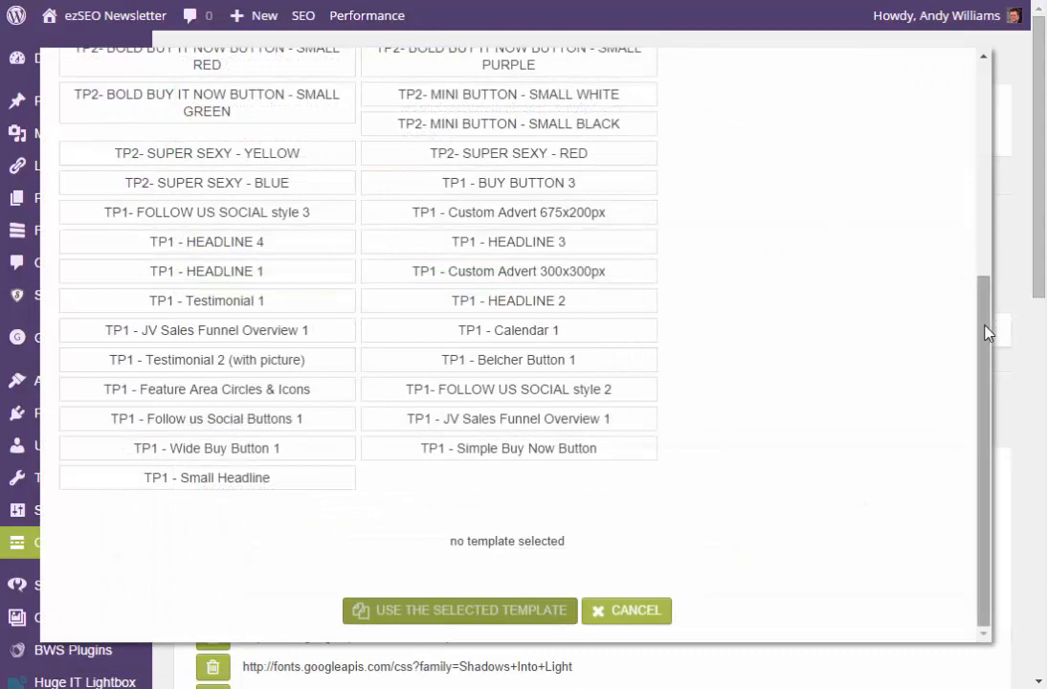
pyautogui.moveTo(989, 369); pyautogui.dragTo(996, 495)
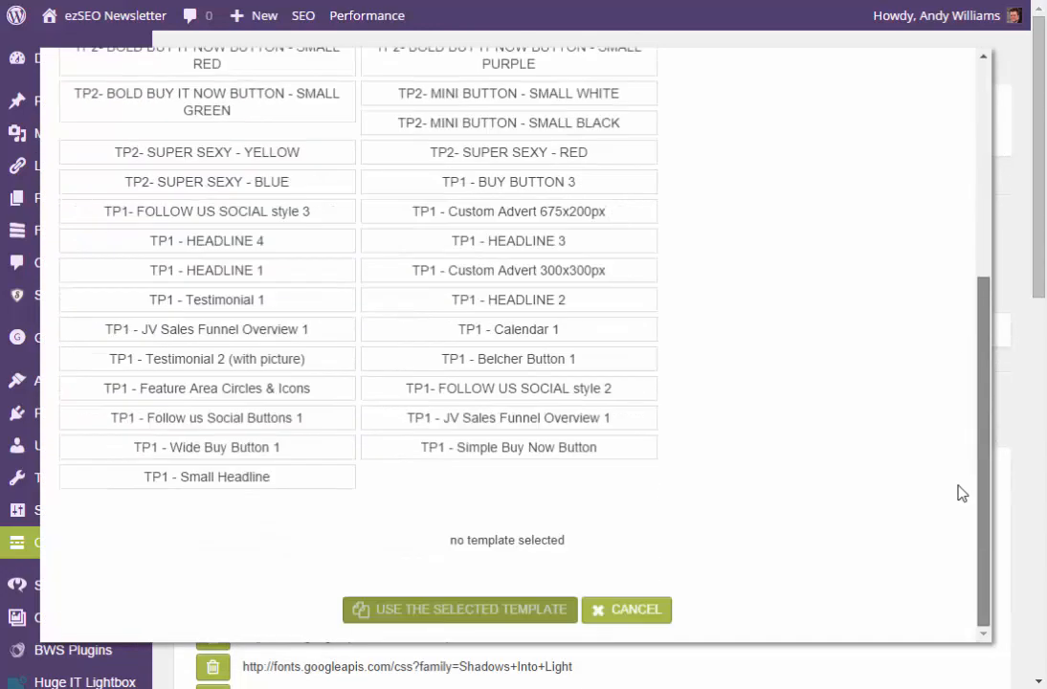
pyautogui.click(175, 476)
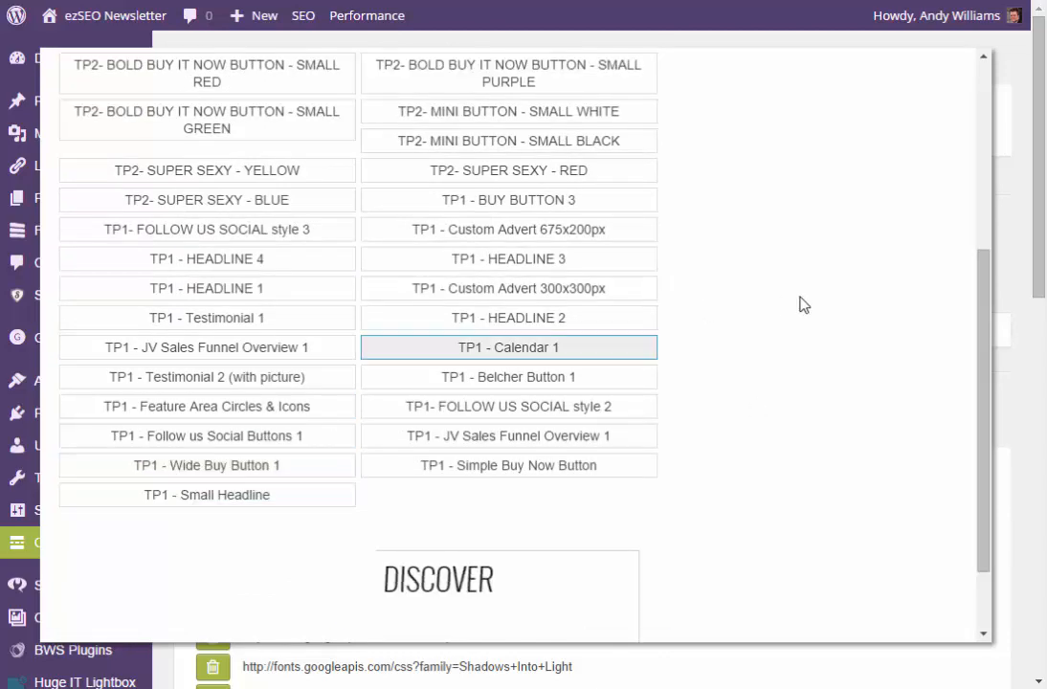
pyautogui.moveTo(989, 345); pyautogui.dragTo(982, 542)
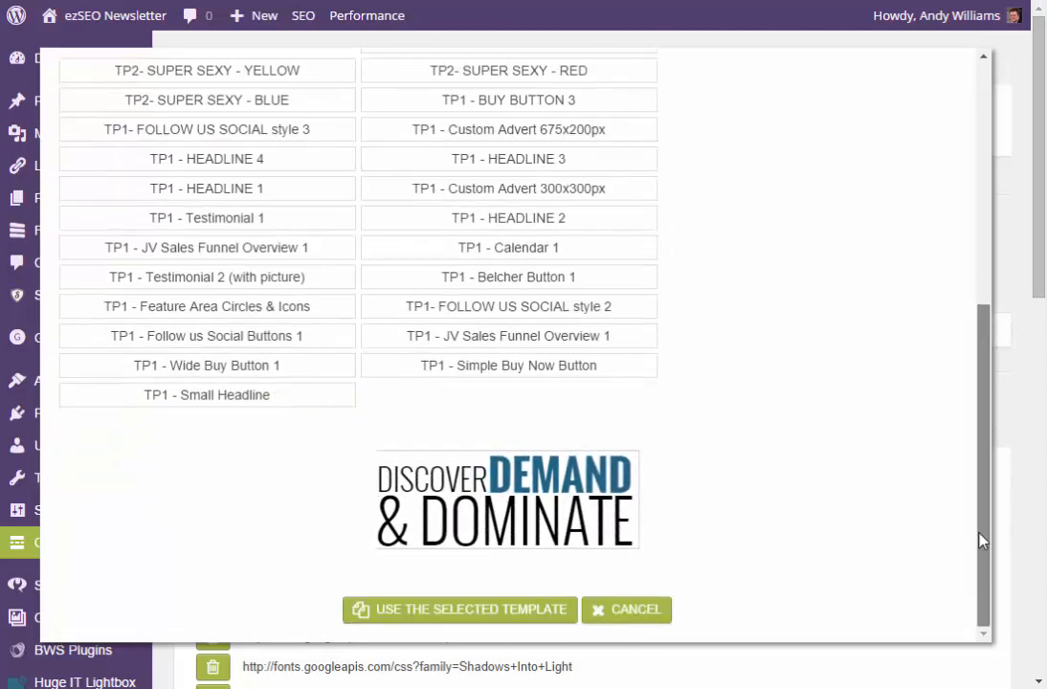
pyautogui.click(145, 371)
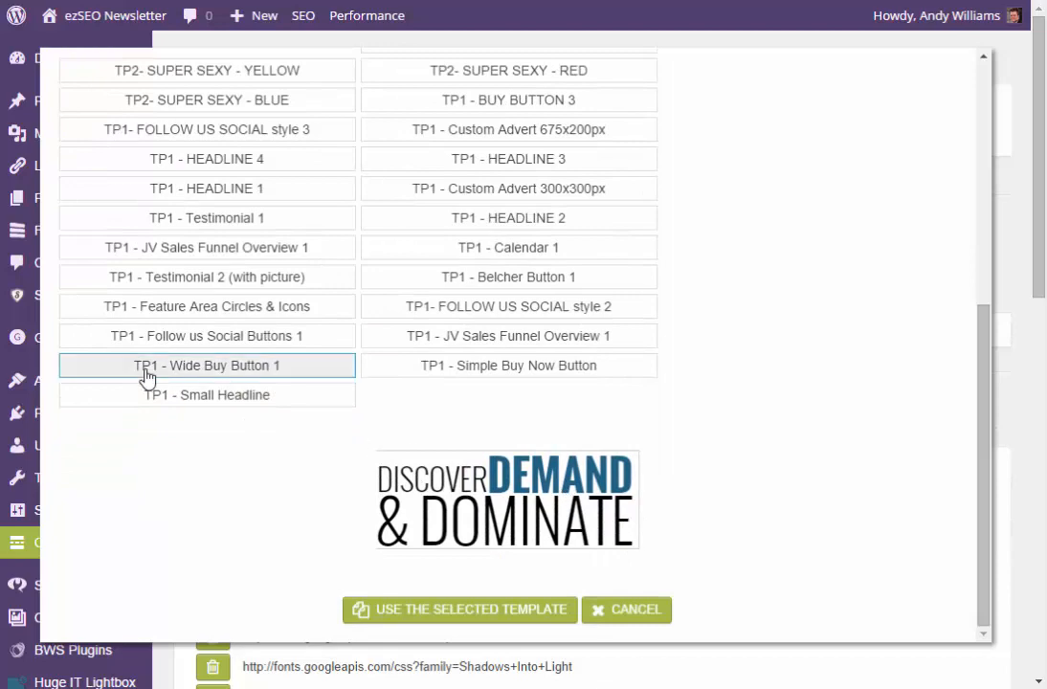
pyautogui.click(239, 359)
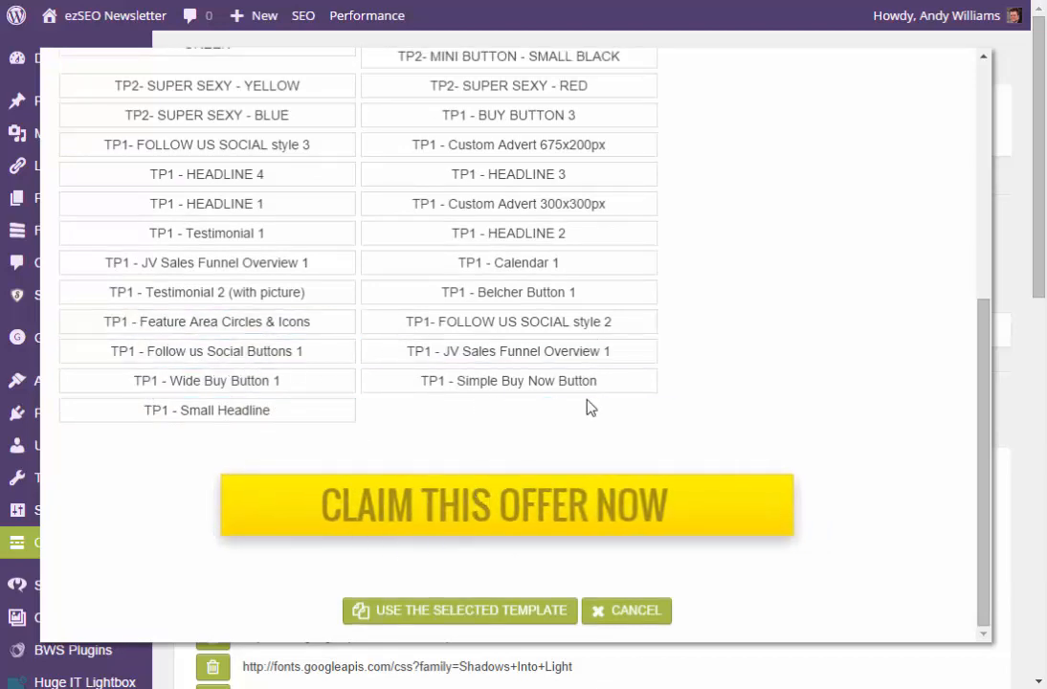
pyautogui.click(568, 381)
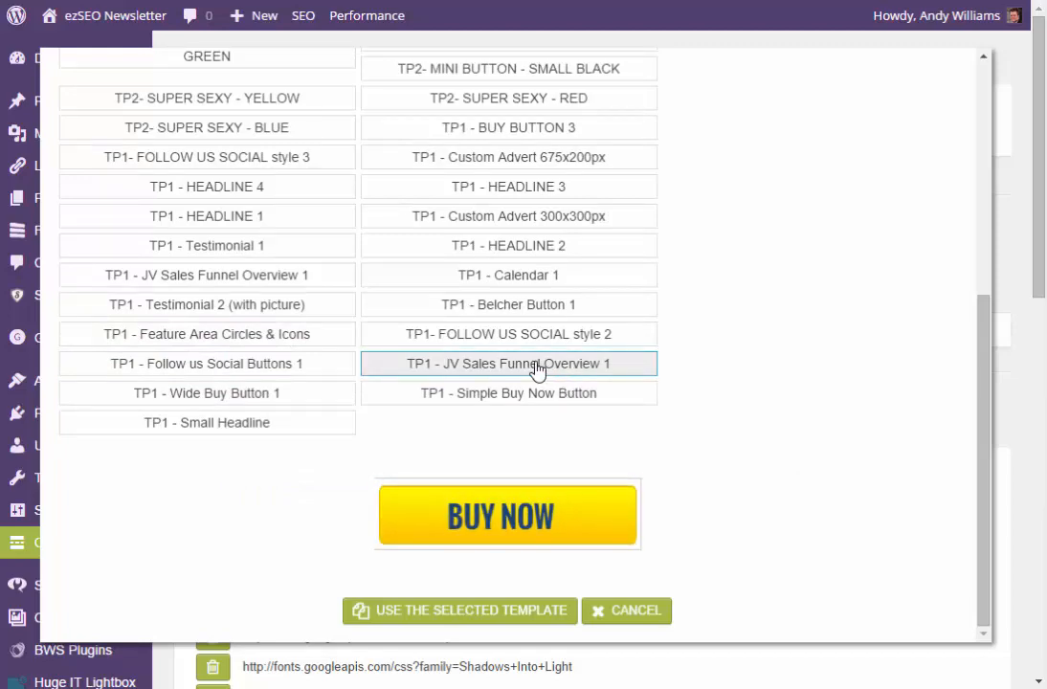
pyautogui.click(538, 369)
pyautogui.scroll(-3, 464, 475)
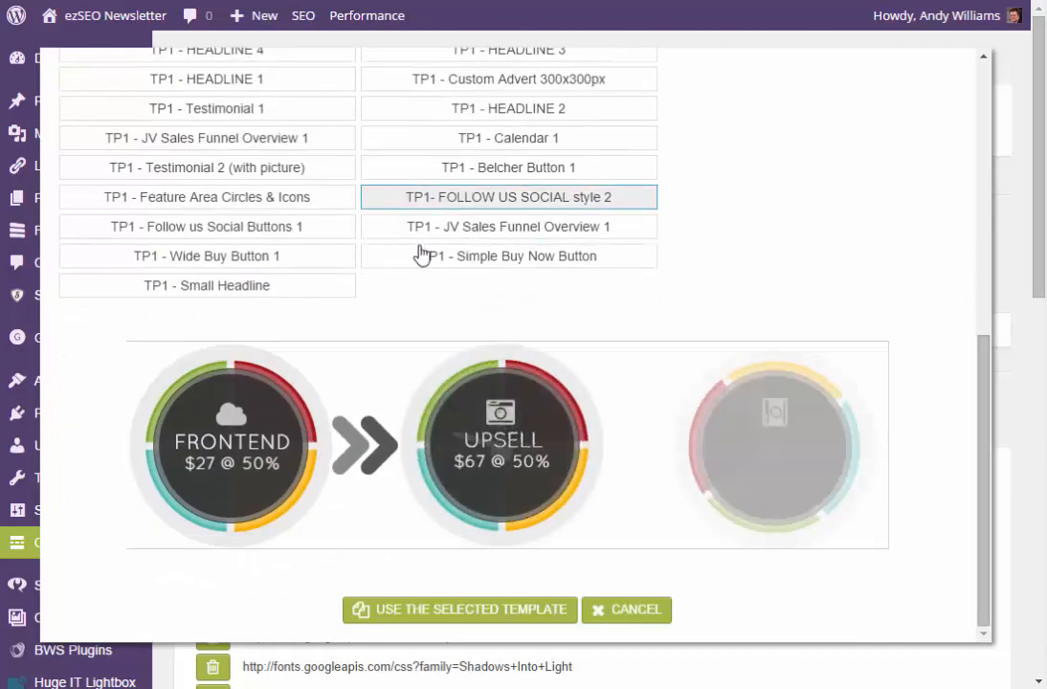
# - Preview the TP1 FOLLOW US SOCIAL style 2, Feature Area Circles & Icons and Testimonial 2 (with picture) templates
pyautogui.click(496, 198)
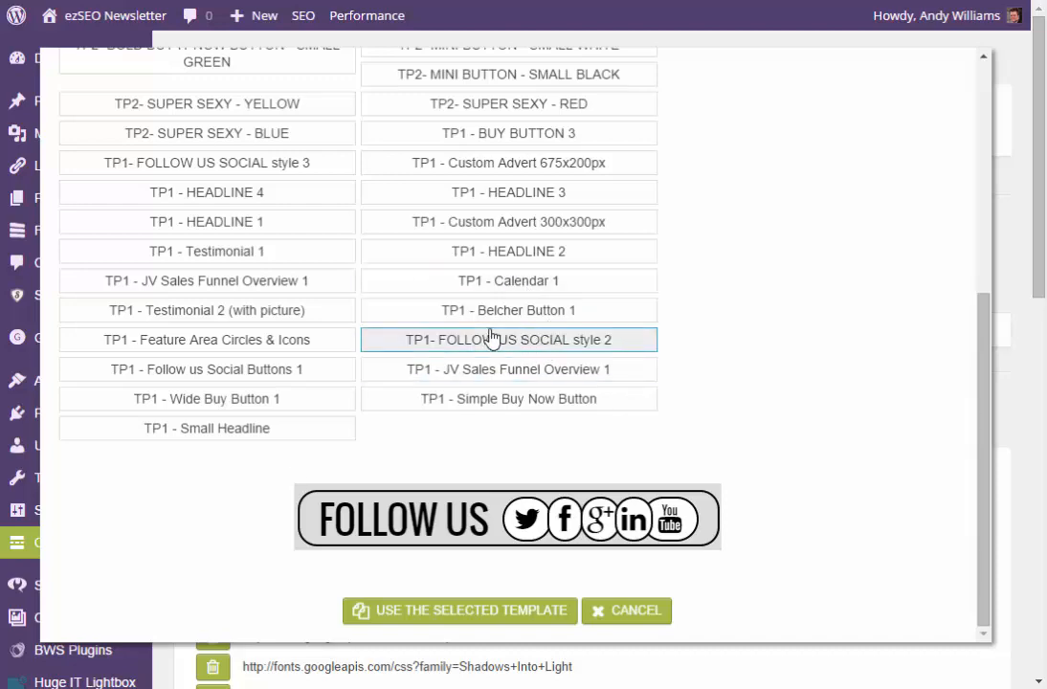
pyautogui.click(165, 350)
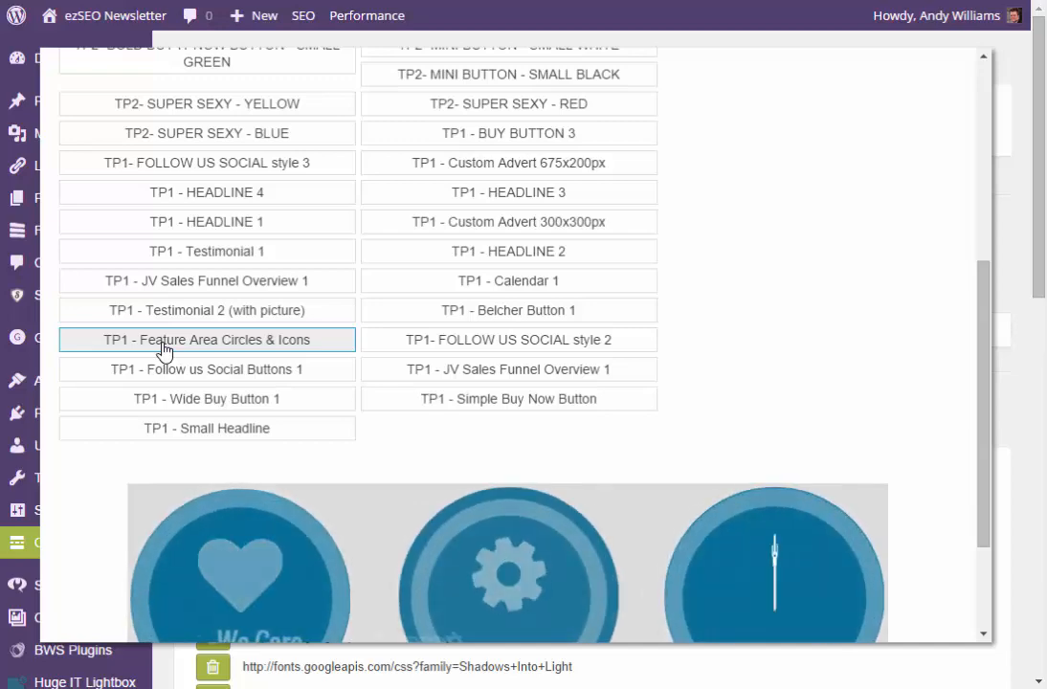
pyautogui.moveTo(985, 286); pyautogui.dragTo(1010, 307)
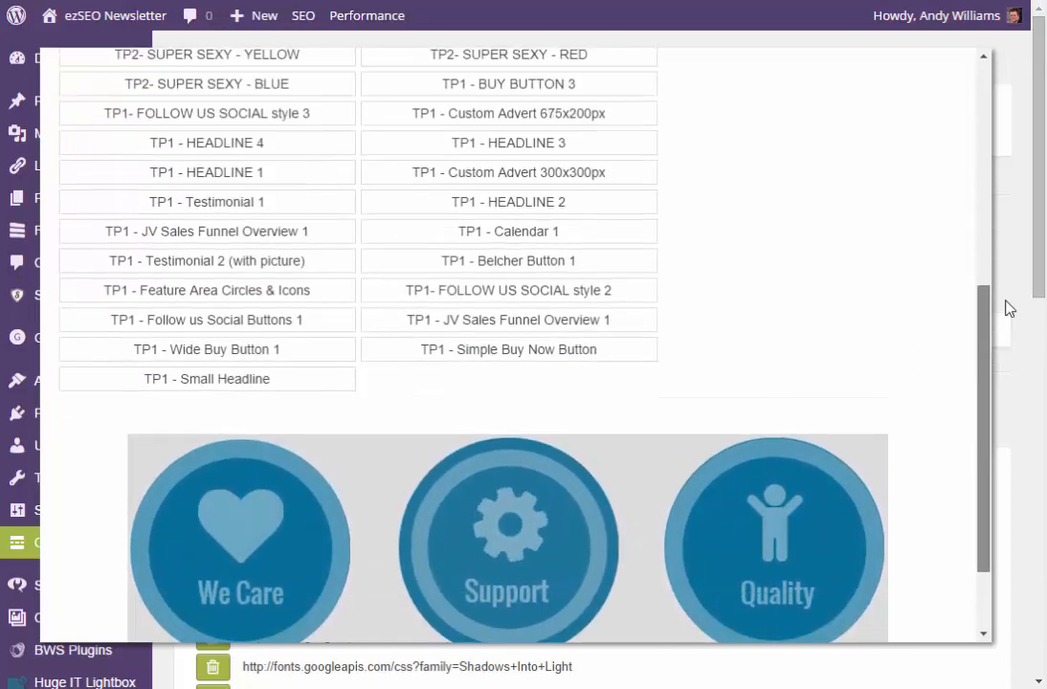
pyautogui.click(257, 257)
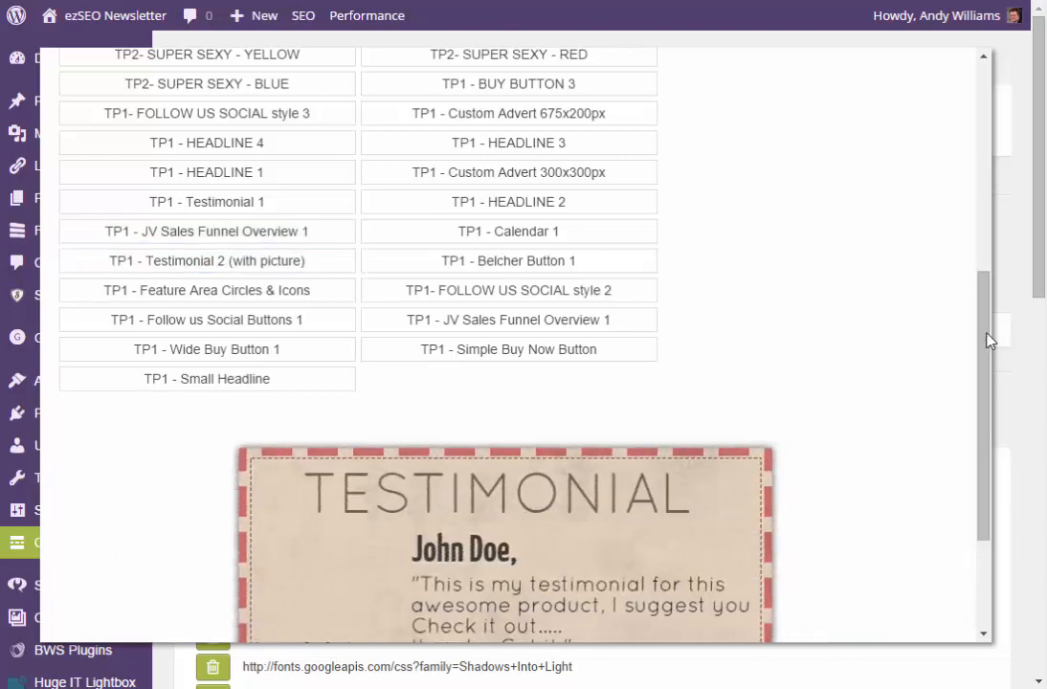
pyautogui.moveTo(991, 342); pyautogui.dragTo(971, 428)
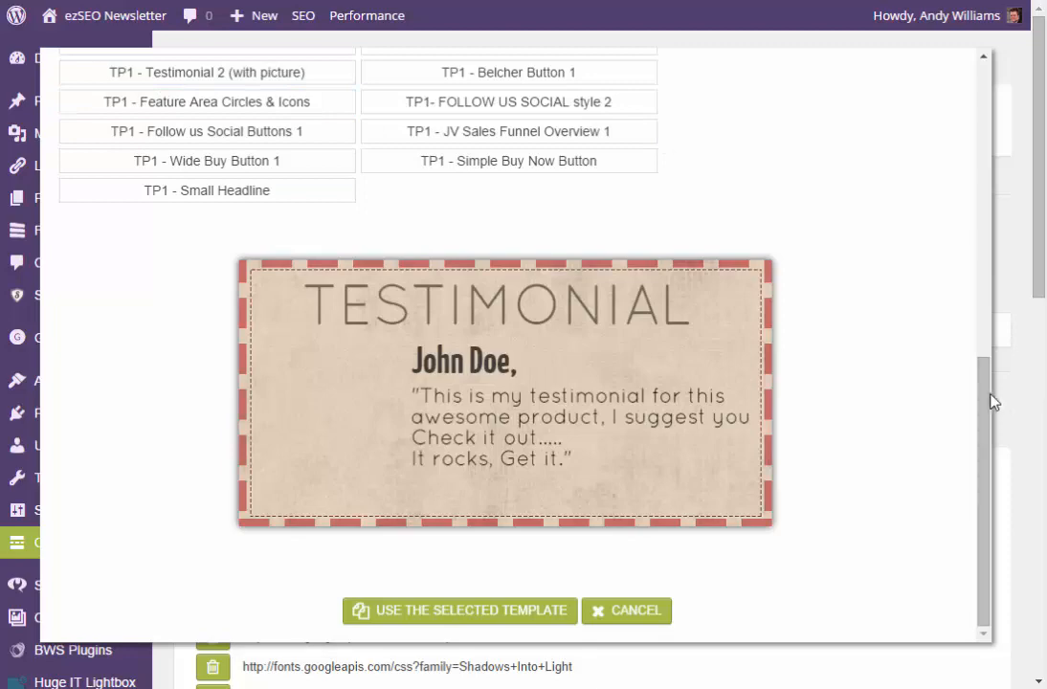
pyautogui.moveTo(993, 402); pyautogui.dragTo(985, 314)
# - Preview the TP1 Belcher Button 1, Calendar 1 and HEADLINE 3 templates
pyautogui.click(596, 240)
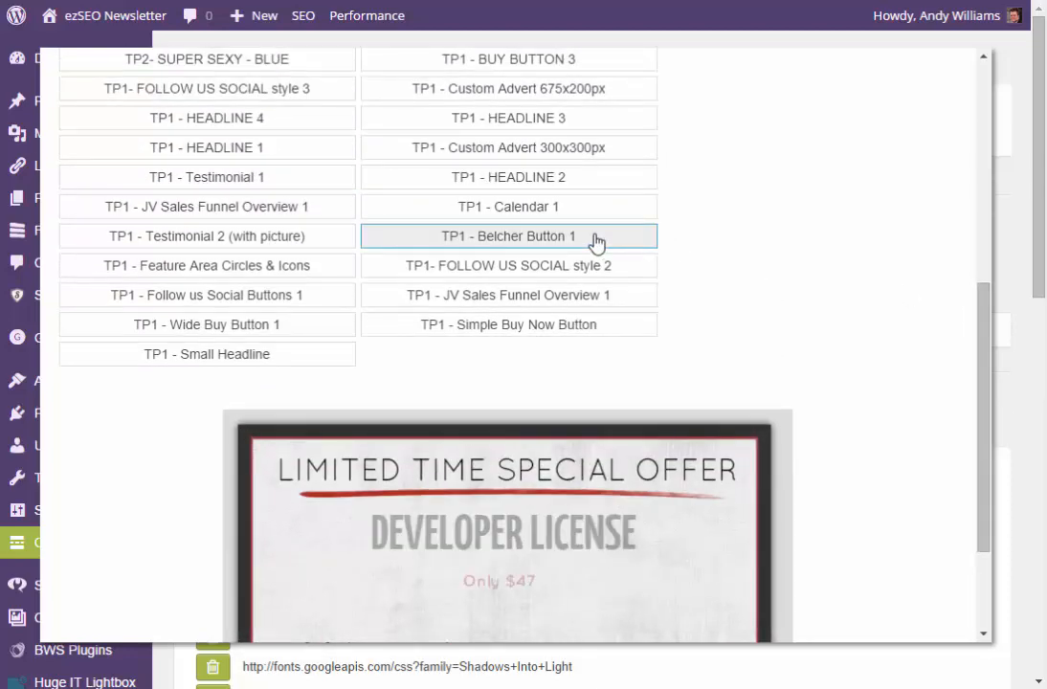
pyautogui.click(542, 222)
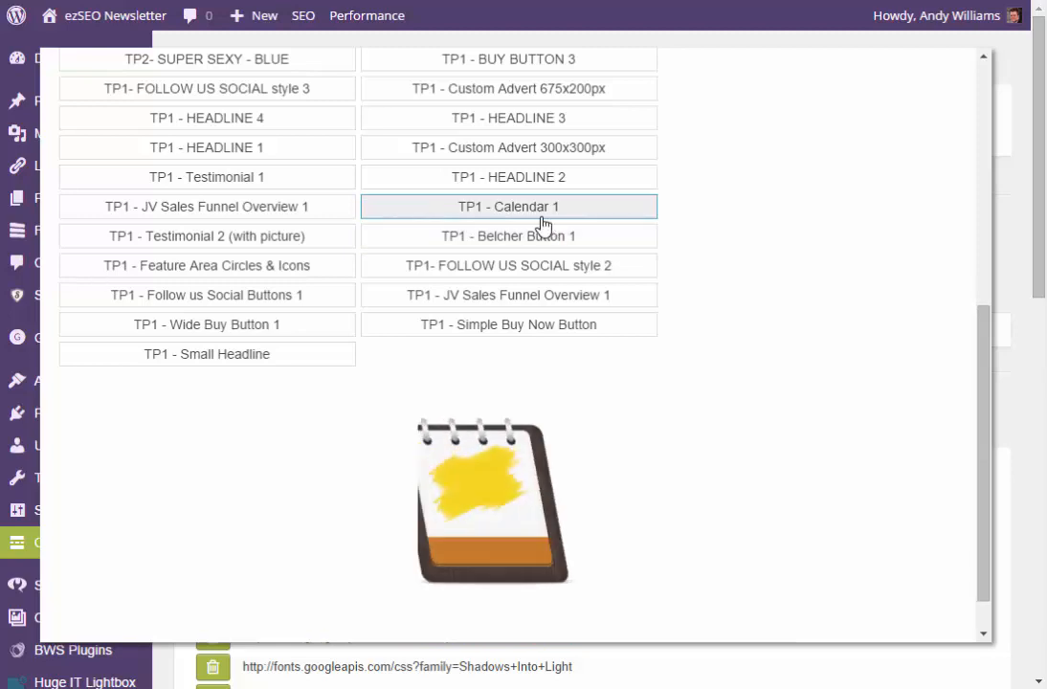
pyautogui.scroll(1, 469, 179)
pyautogui.click(458, 180)
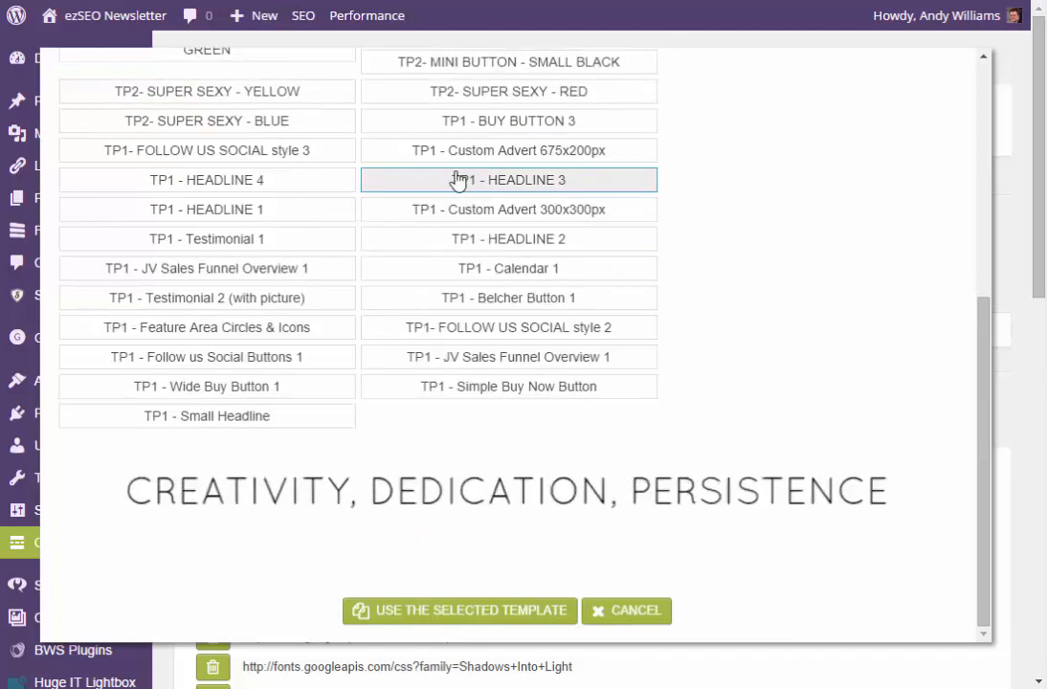
# - Create a new CTA from the TP1- FOLLOW US SOCIAL style 3 template and name it My Social Follow
pyautogui.click(273, 241)
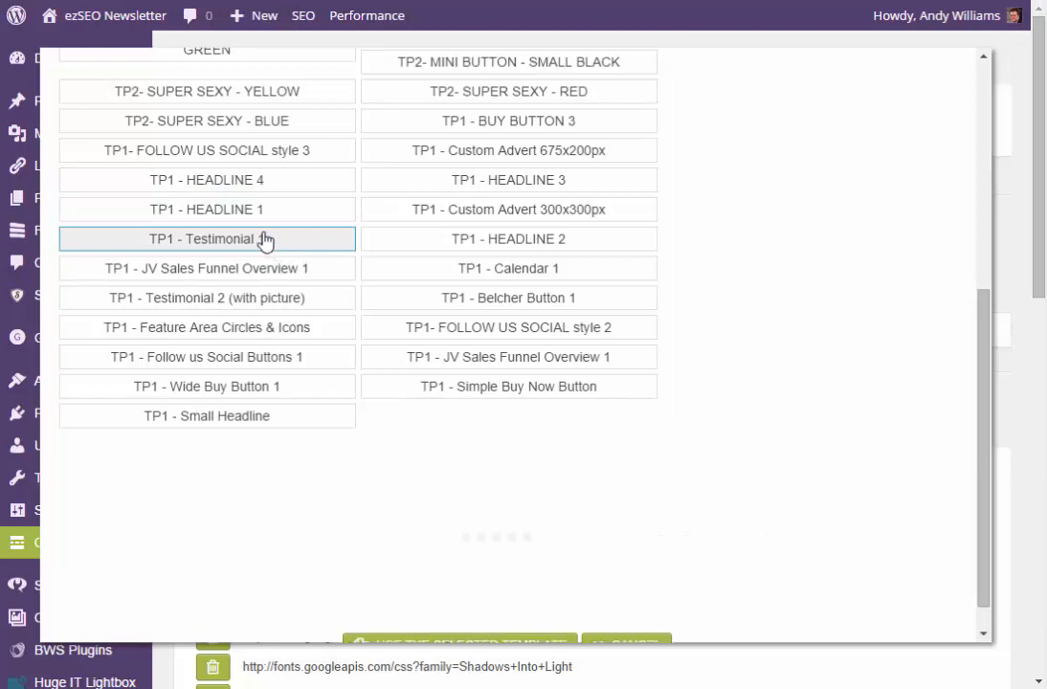
pyautogui.click(254, 163)
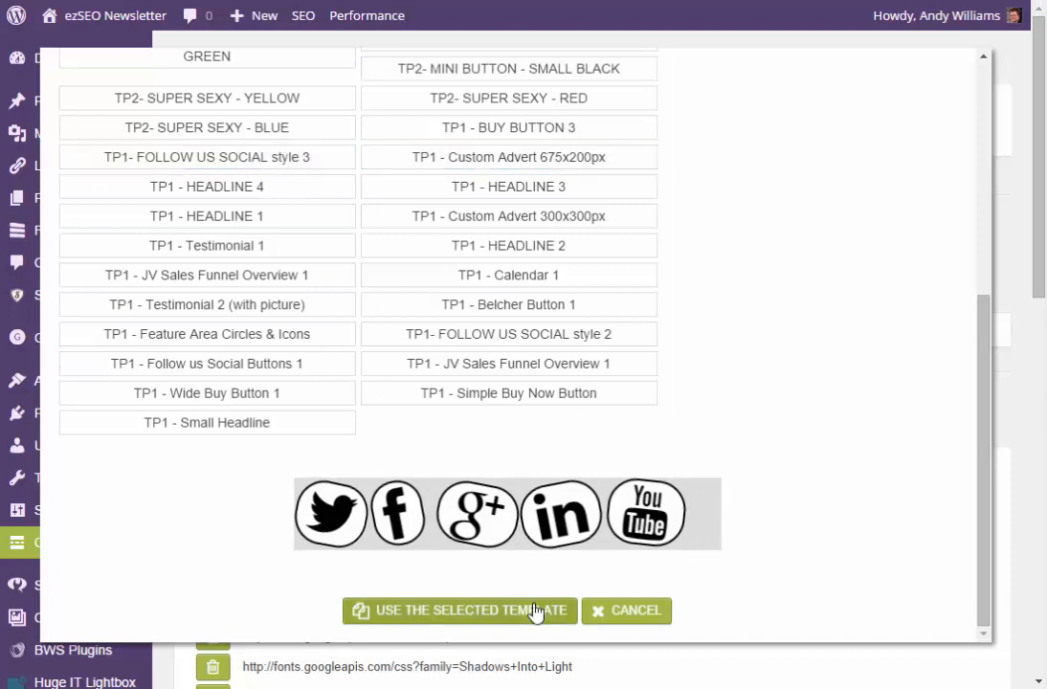
pyautogui.click(477, 614)
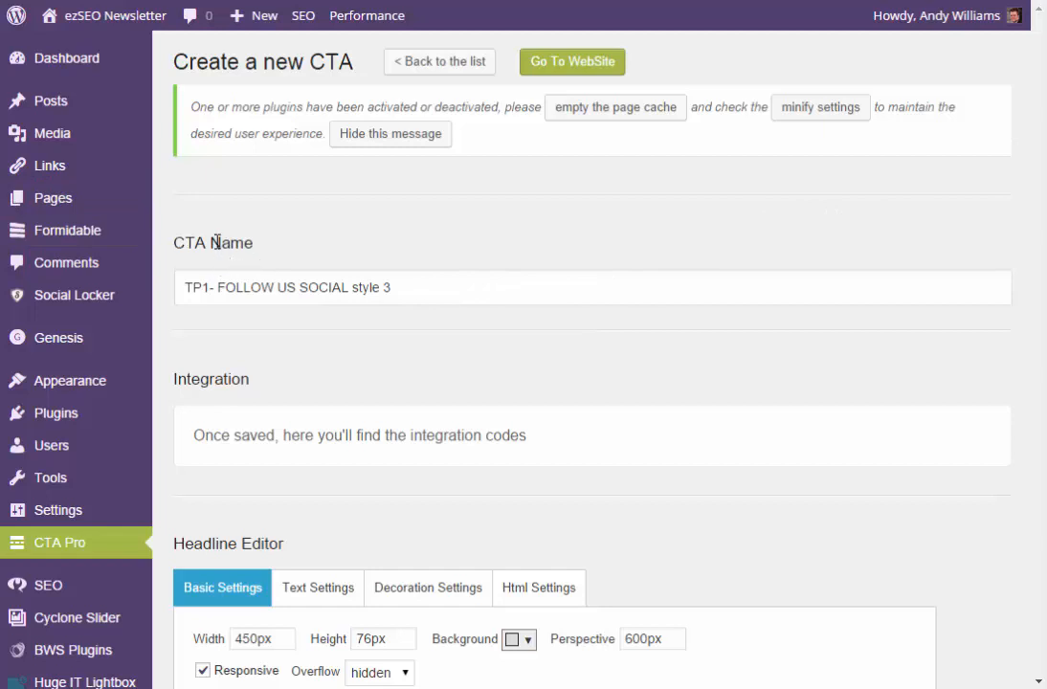
pyautogui.moveTo(418, 277); pyautogui.dragTo(169, 284)
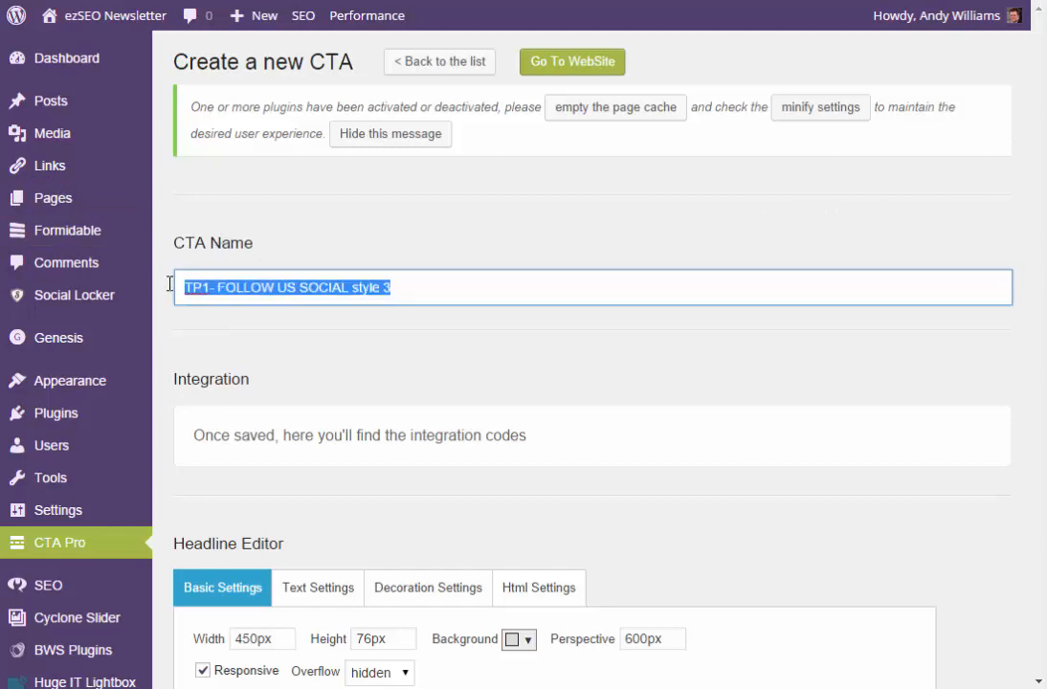
pyautogui.write('My Social Follow')
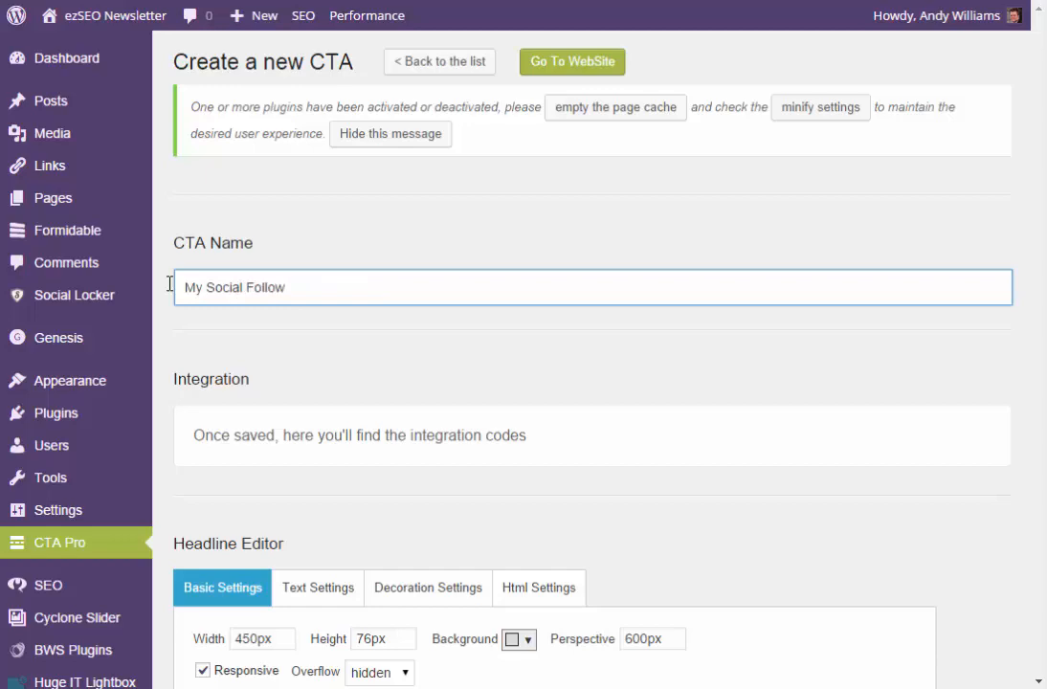
# - Examine the text settings of the YouTube, LinkedIn, Google+, Facebook and Twitter icons and the basic settings in the Headline Editor
pyautogui.scroll(-3, 567, 287)
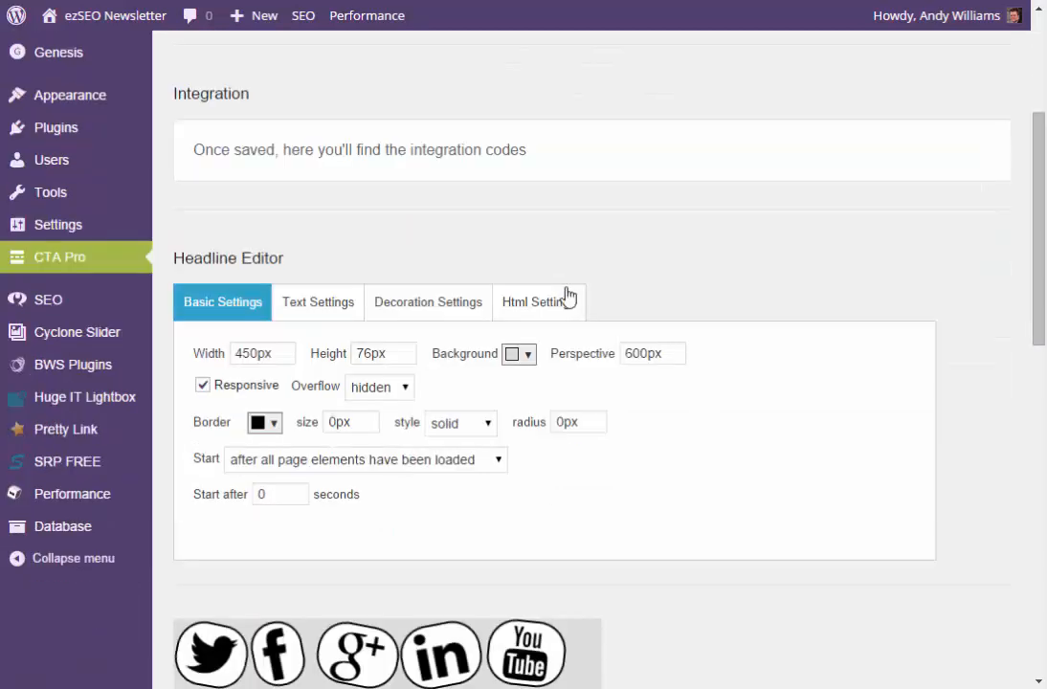
pyautogui.scroll(-1, 574, 306)
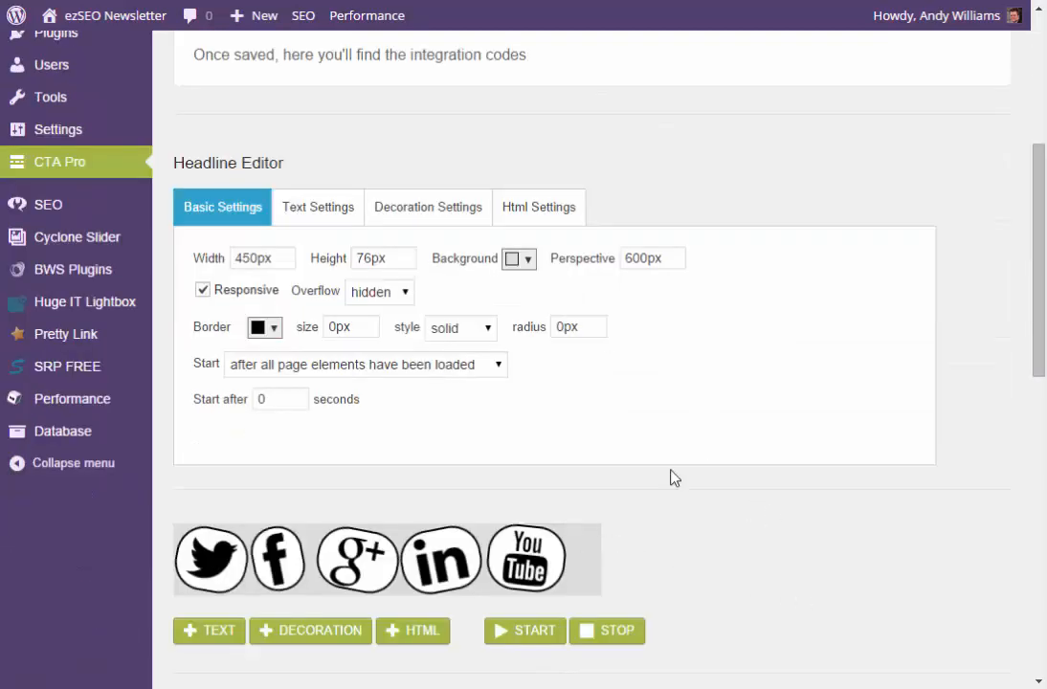
pyautogui.scroll(-1, 1037, 222)
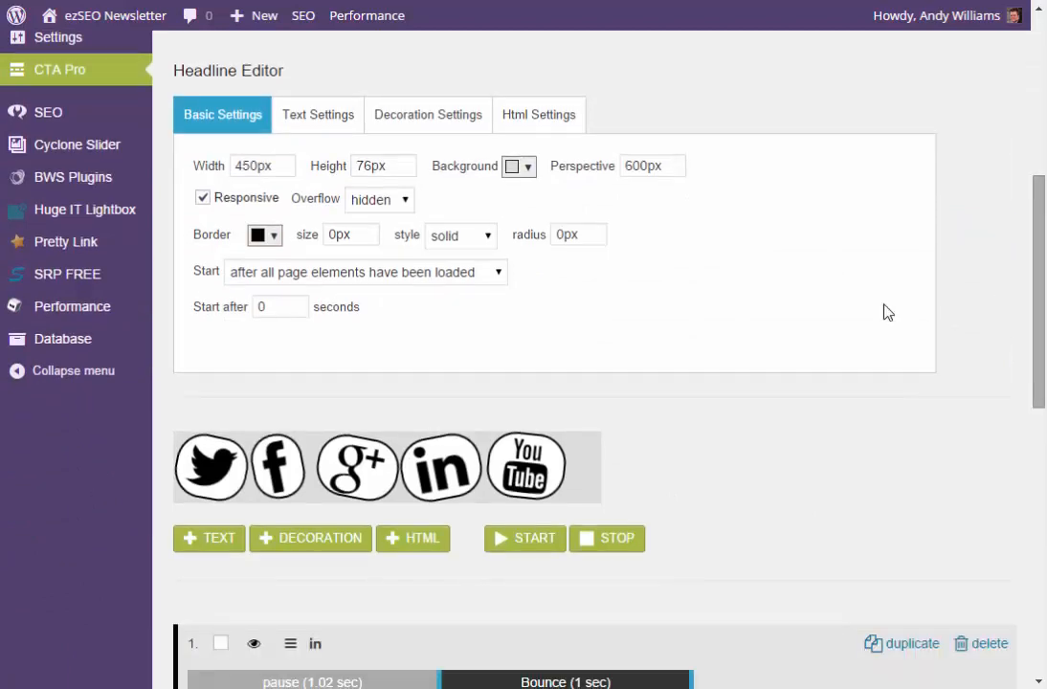
pyautogui.click(525, 479)
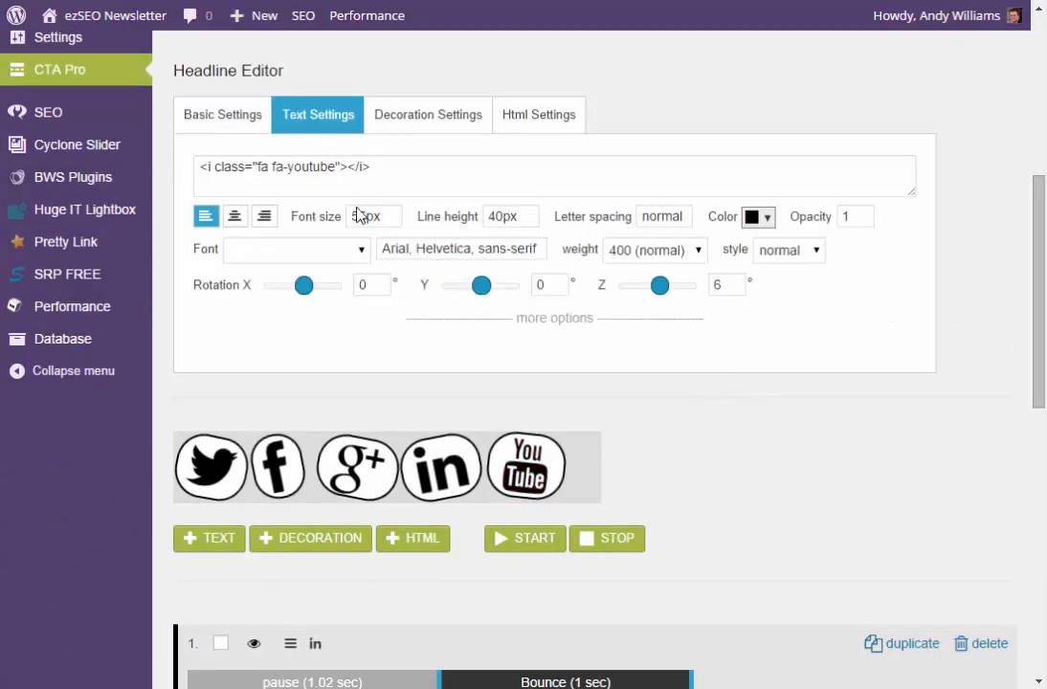
pyautogui.click(443, 462)
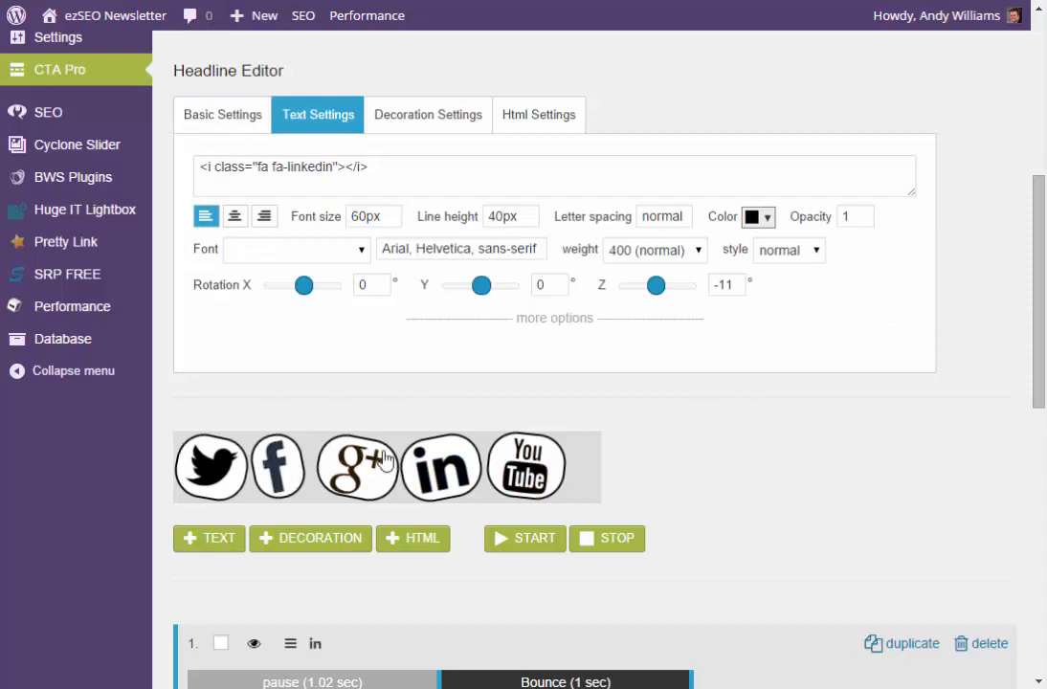
pyautogui.click(362, 464)
pyautogui.click(287, 467)
pyautogui.click(232, 476)
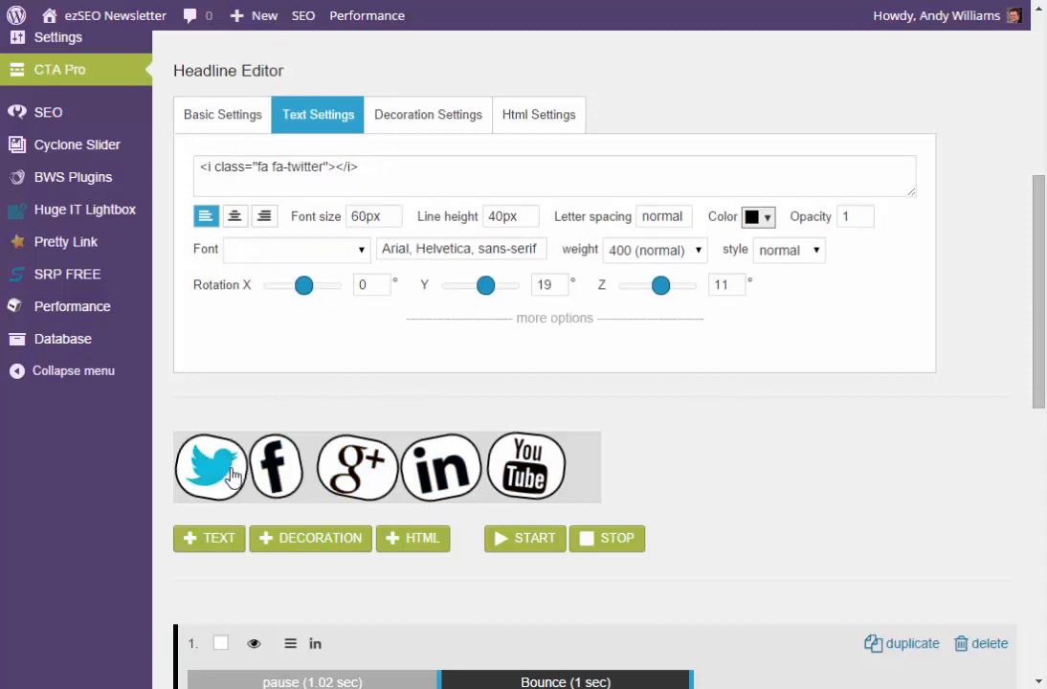
pyautogui.click(590, 490)
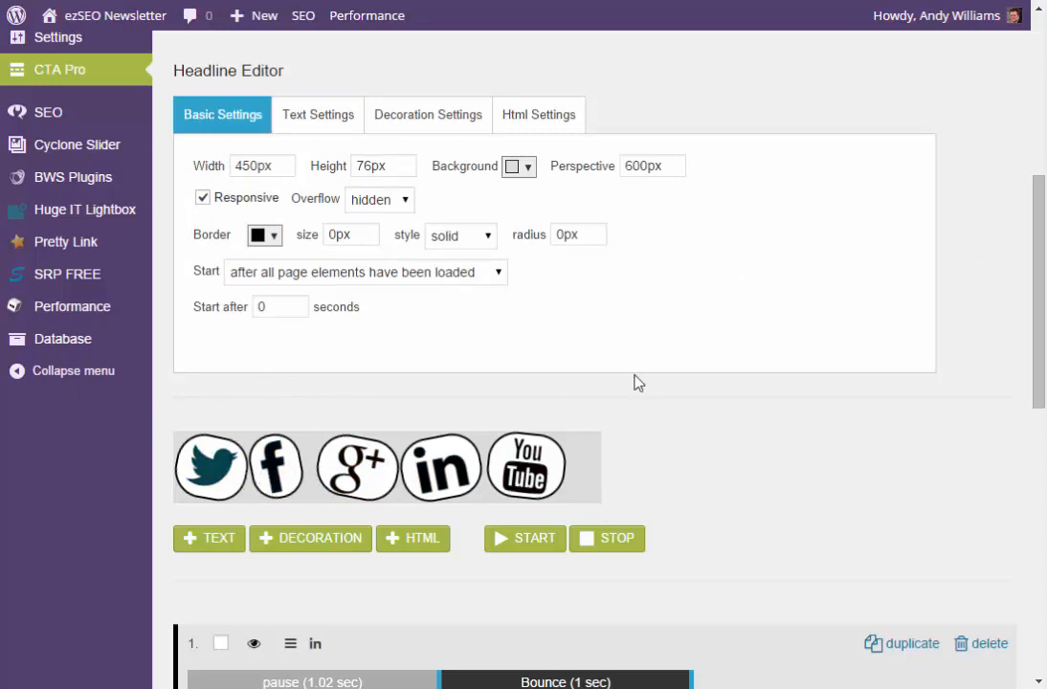
# - Try the show/hide control of the LinkedIn element and play the CTA animation
pyautogui.moveTo(1040, 181); pyautogui.dragTo(1039, 234)
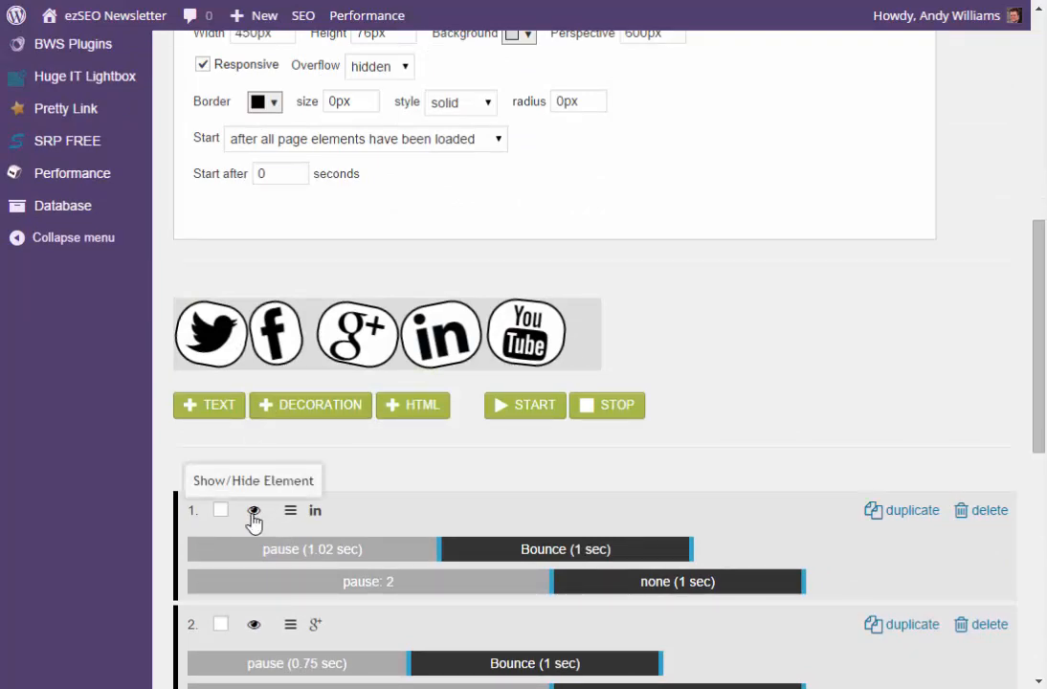
pyautogui.click(254, 520)
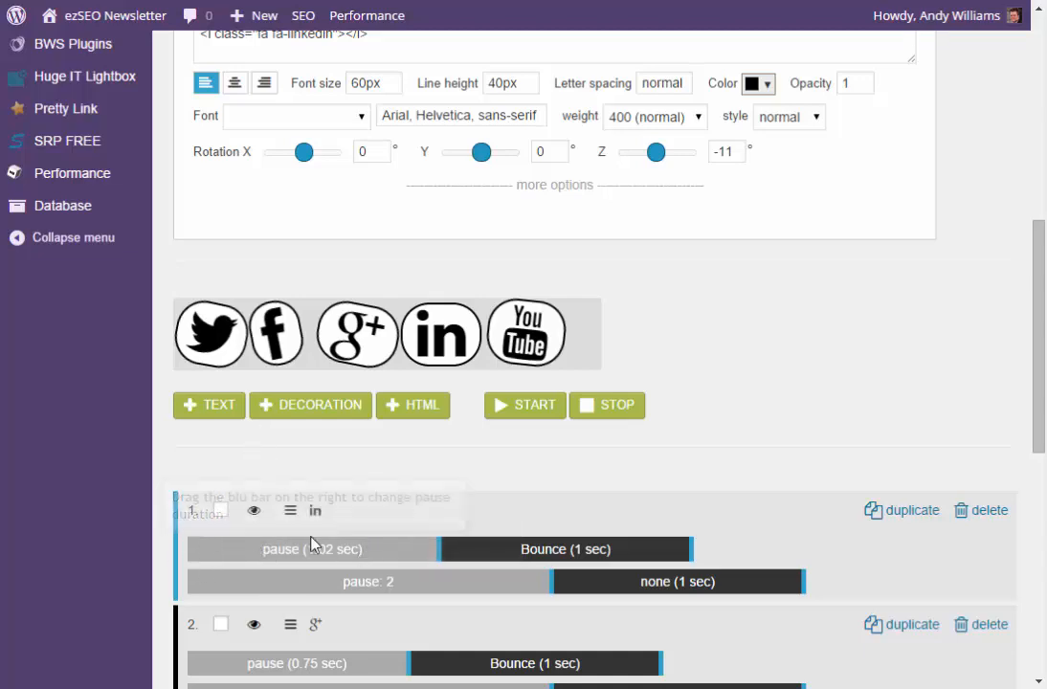
pyautogui.click(533, 410)
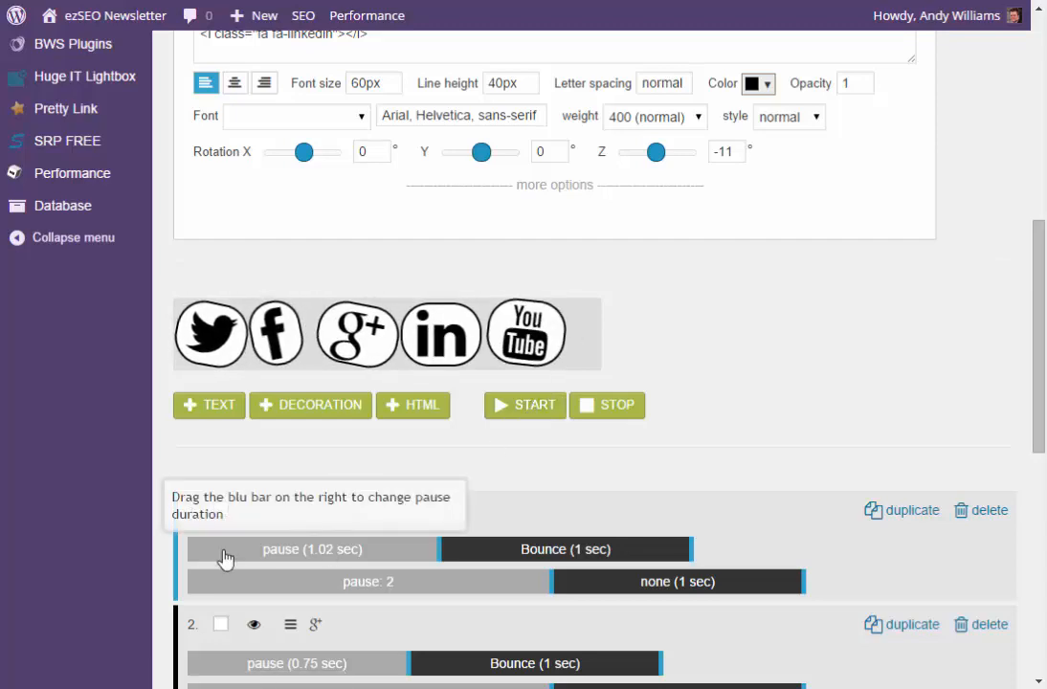
# - Set the LinkedIn icon's opening pause to 0 sec and play the animation
pyautogui.moveTo(1040, 297); pyautogui.dragTo(1038, 324)
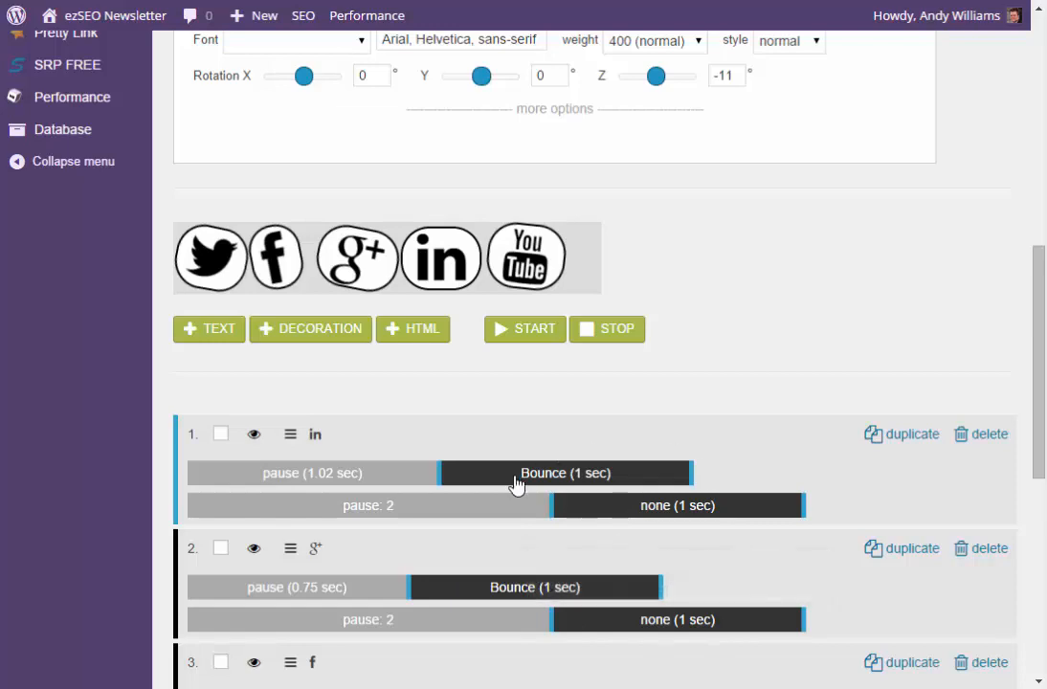
pyautogui.moveTo(439, 472); pyautogui.dragTo(732, 474)
pyautogui.moveTo(574, 486); pyautogui.dragTo(247, 486)
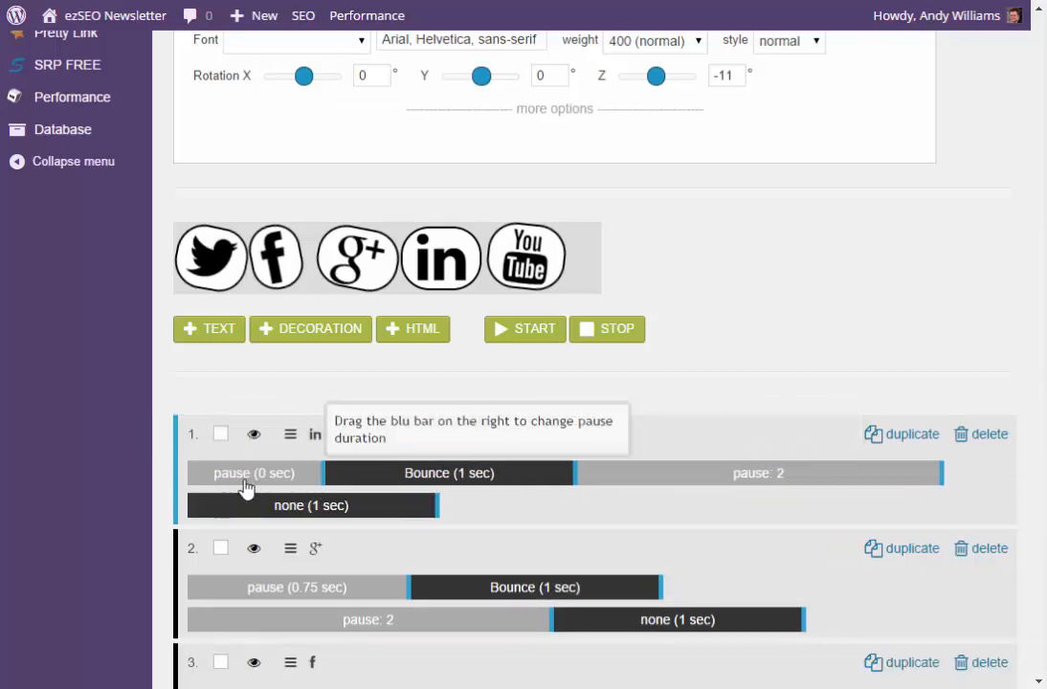
pyautogui.click(514, 335)
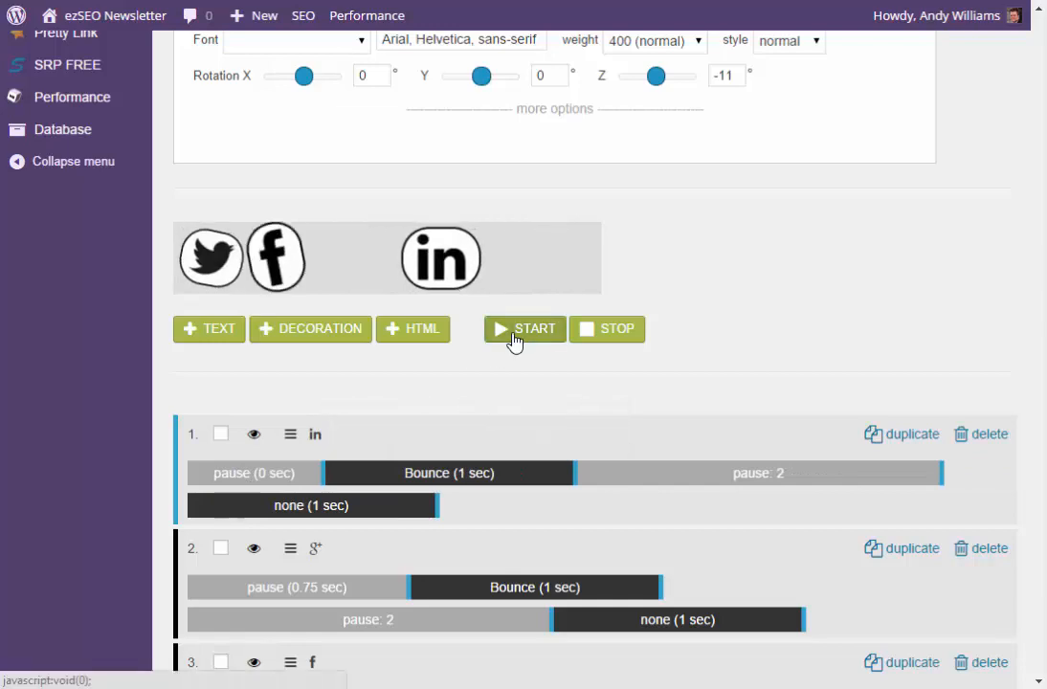
# - Try opening pauses of 2.17 sec and 1.58 sec for the LinkedIn icon, playing the animation after each change
pyautogui.moveTo(324, 473); pyautogui.dragTo(574, 475)
pyautogui.click(528, 333)
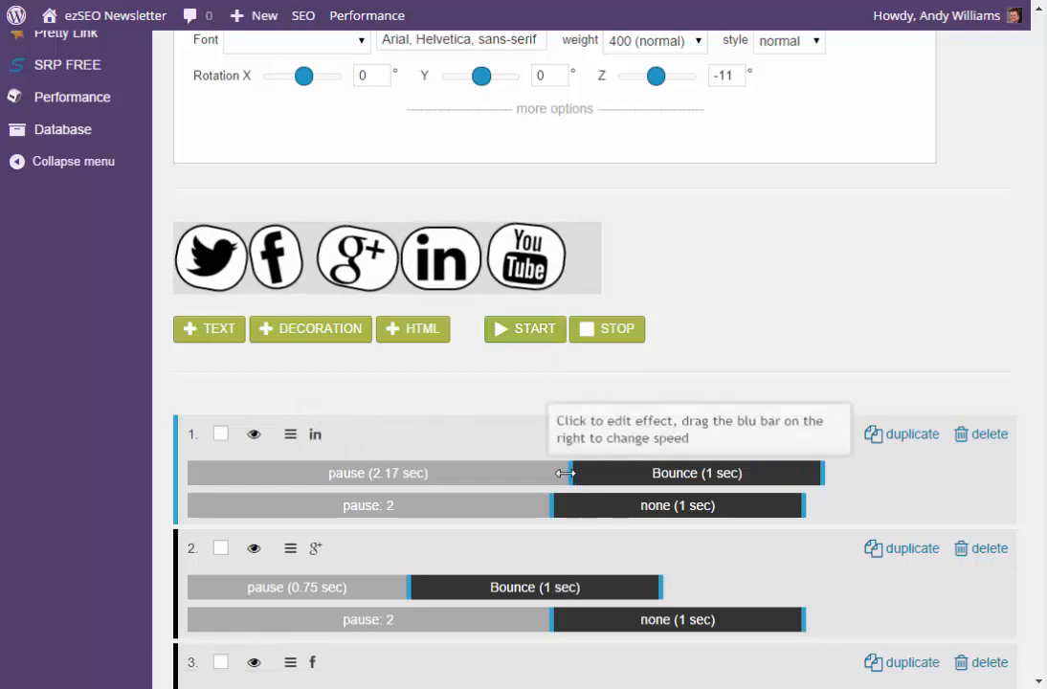
pyautogui.moveTo(577, 484); pyautogui.dragTo(503, 475)
pyautogui.click(507, 343)
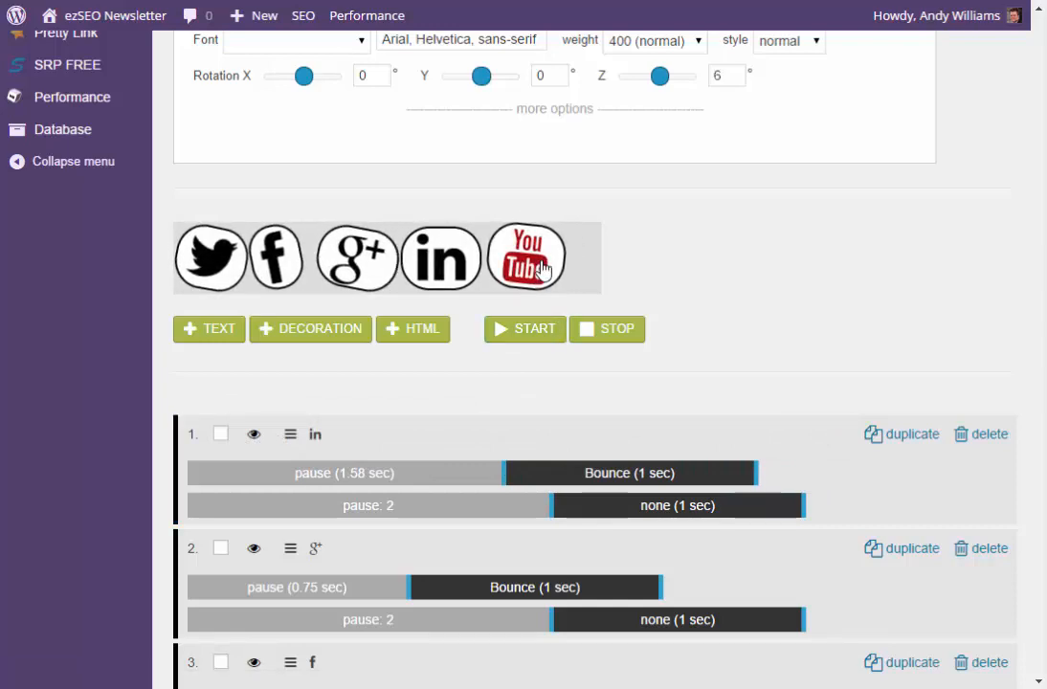
pyautogui.click(540, 333)
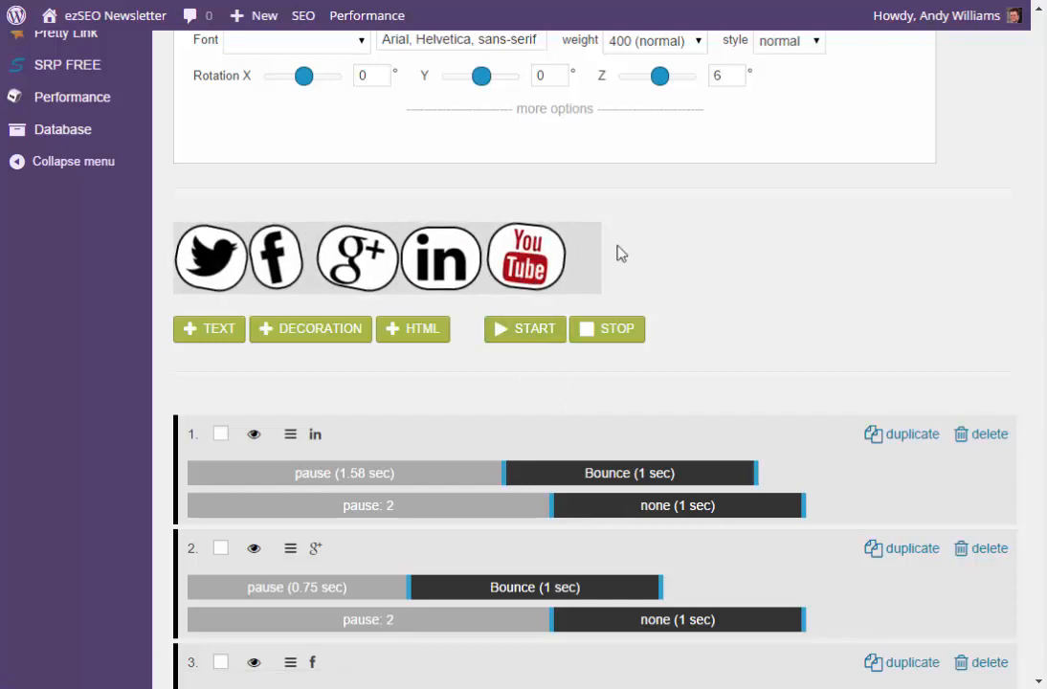
# - Set the LinkedIn icon's opening pause to 1.03 sec and play the animation
pyautogui.scroll(-6, 1045, 599)
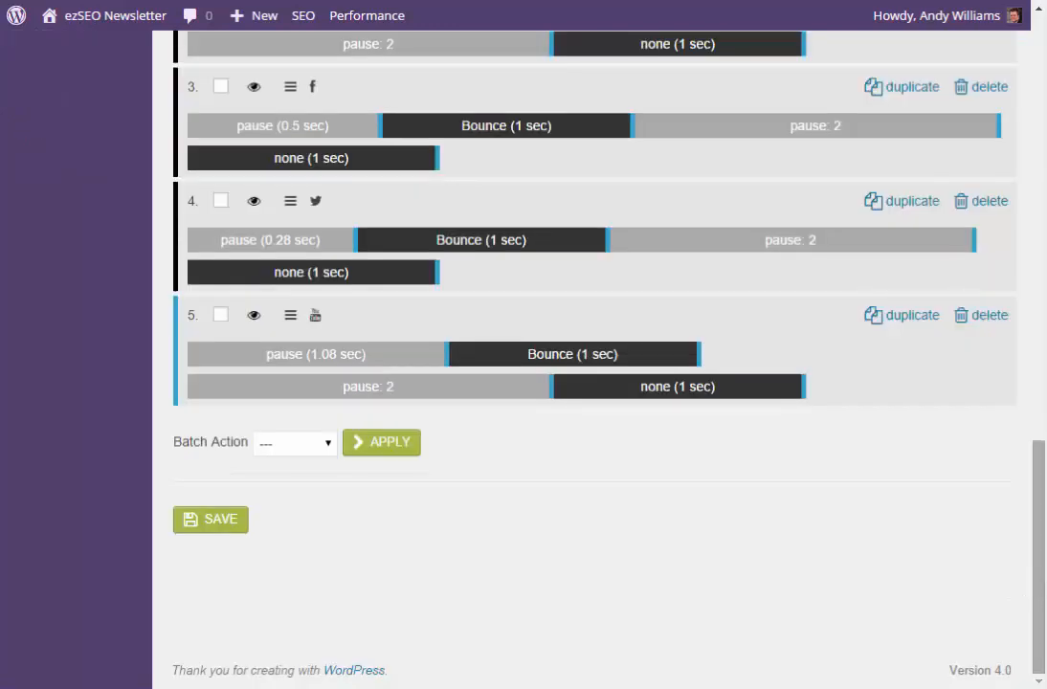
pyautogui.scroll(3, 1034, 532)
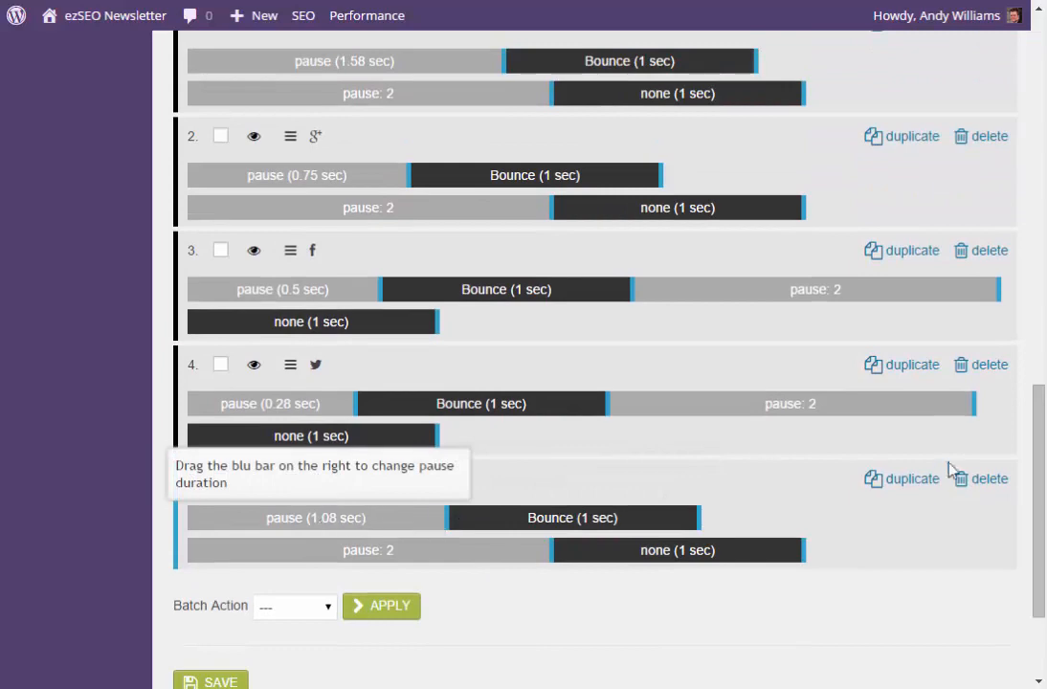
pyautogui.scroll(4, 1043, 475)
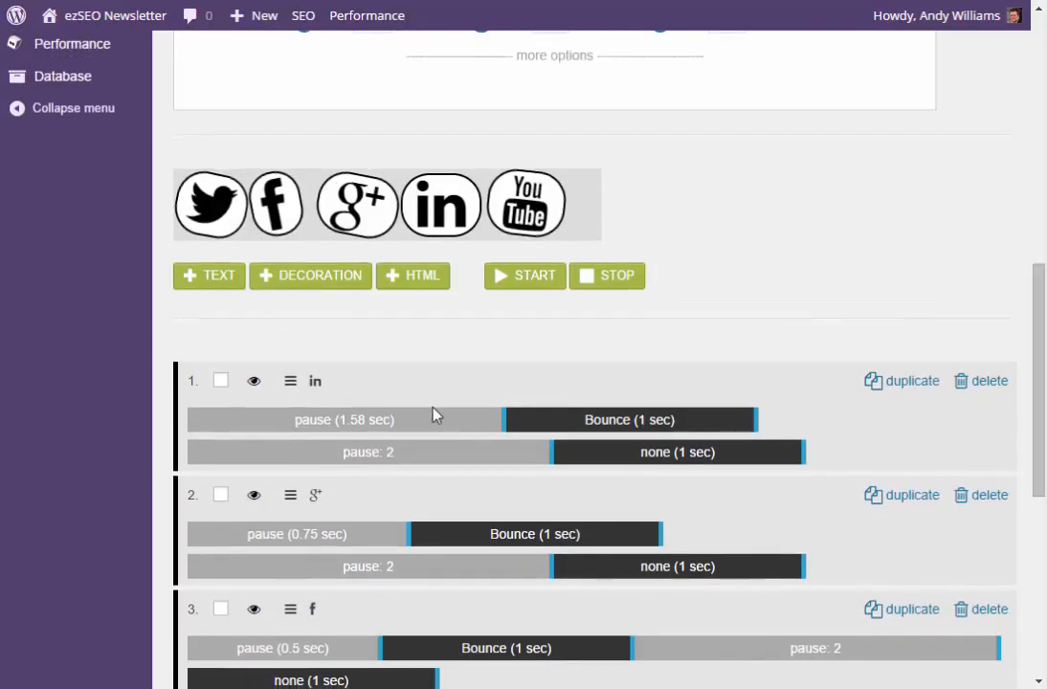
pyautogui.moveTo(502, 420); pyautogui.dragTo(438, 414)
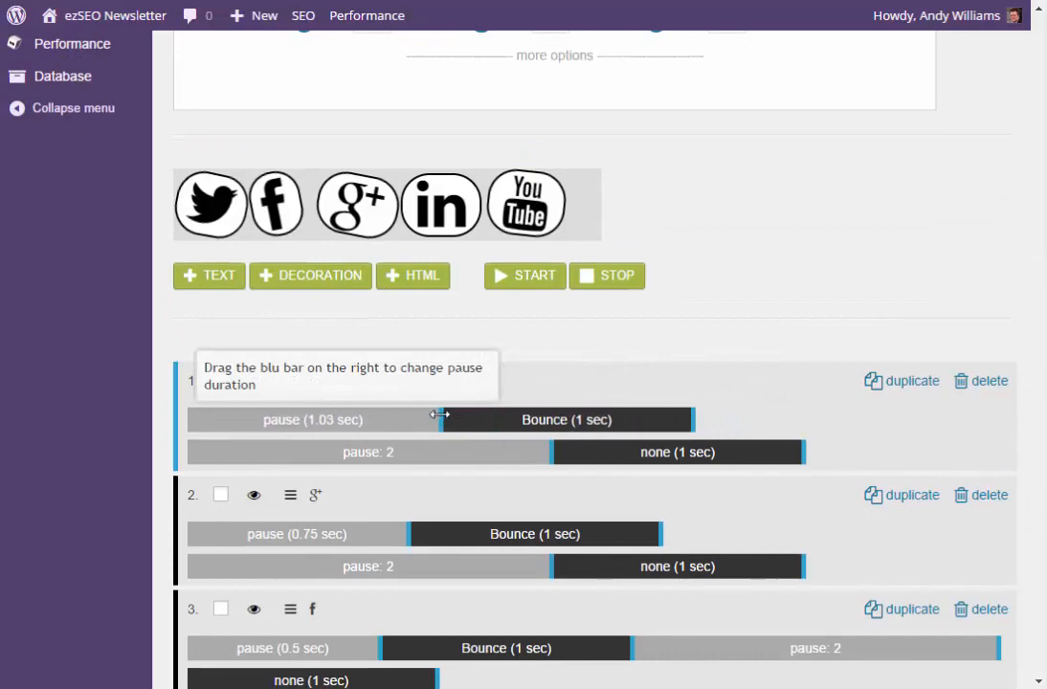
pyautogui.click(505, 275)
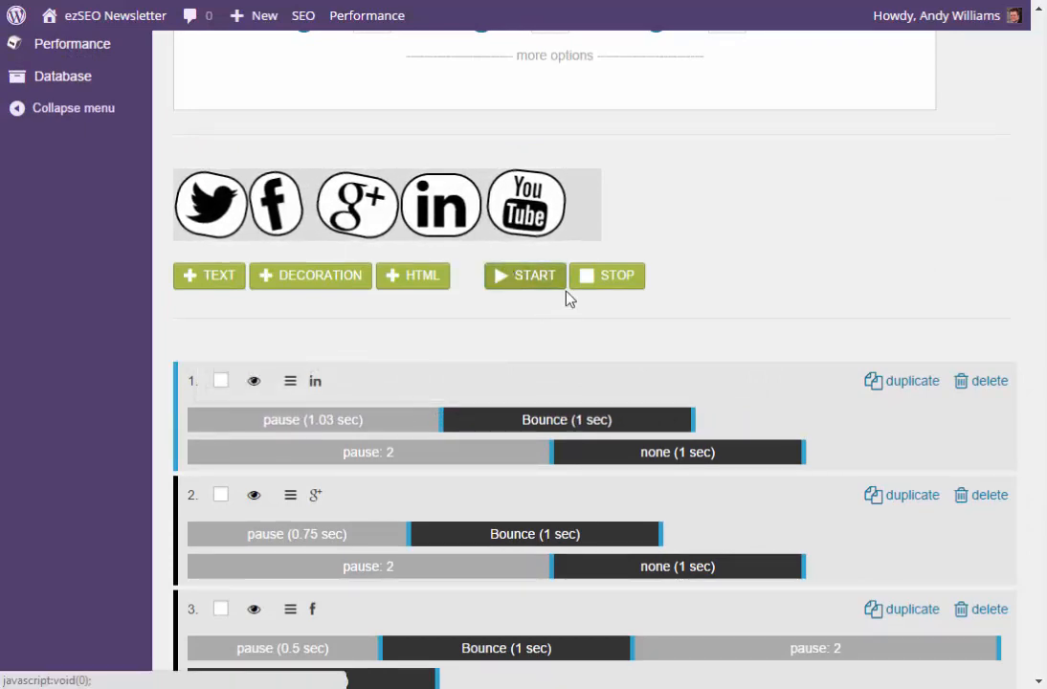
# - View the effects available for the LinkedIn icon's Bounce segment without changing it, and replay the animation
pyautogui.click(586, 426)
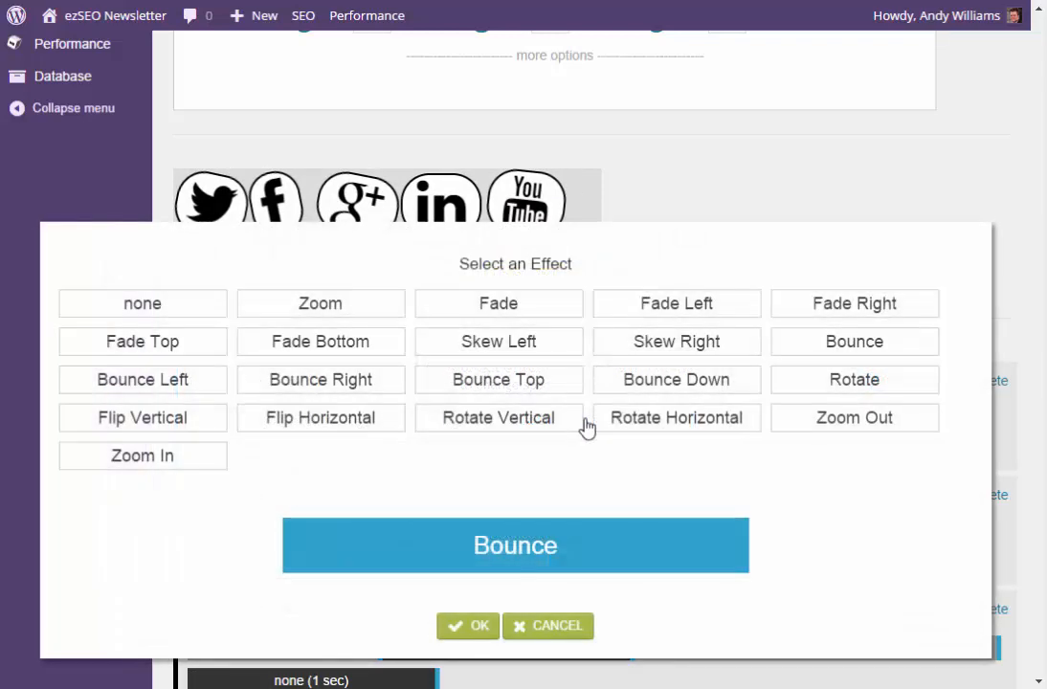
pyautogui.click(553, 637)
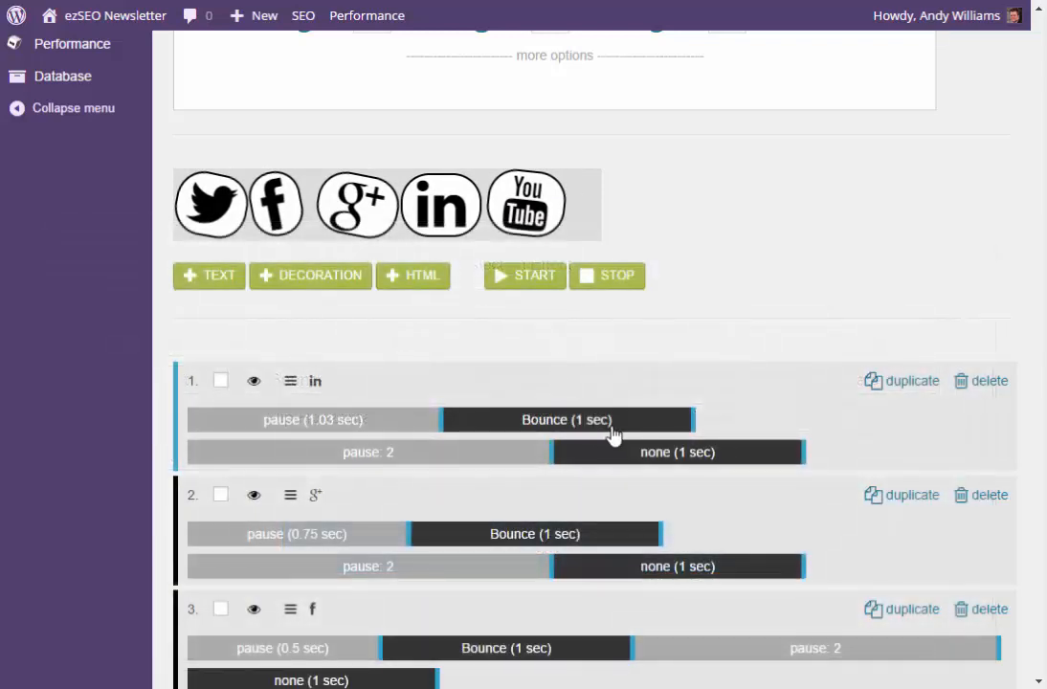
pyautogui.click(520, 281)
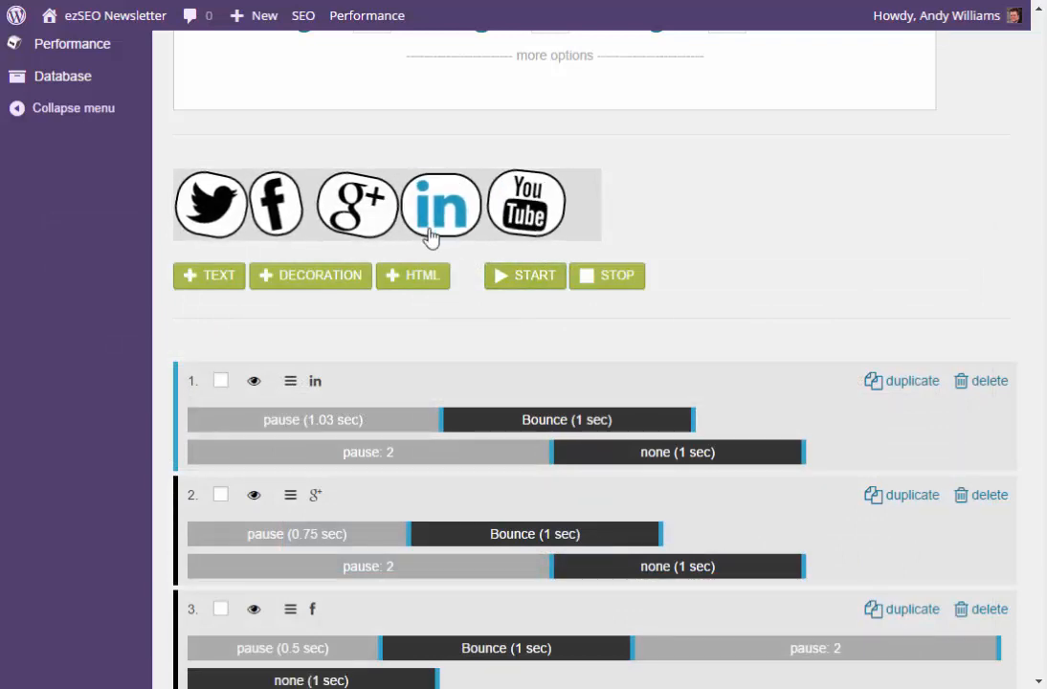
# - Preview effects such as Flip Horizontal, Skew Right and Fade Right, and change the LinkedIn icon's Bounce effect to Flip Vertical
pyautogui.click(556, 424)
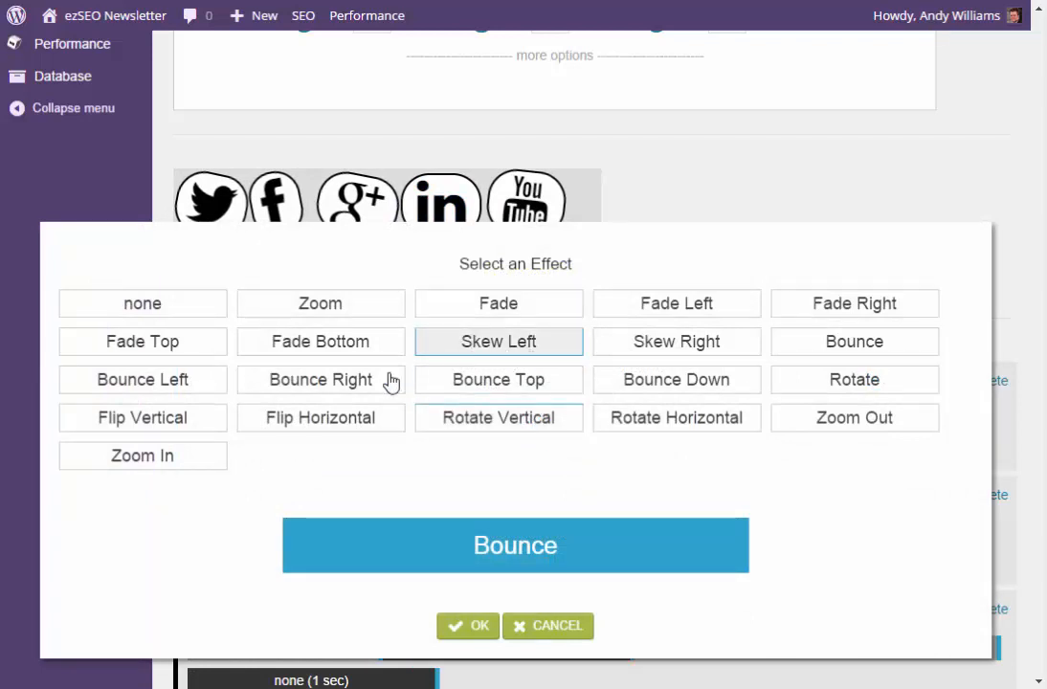
pyautogui.click(313, 423)
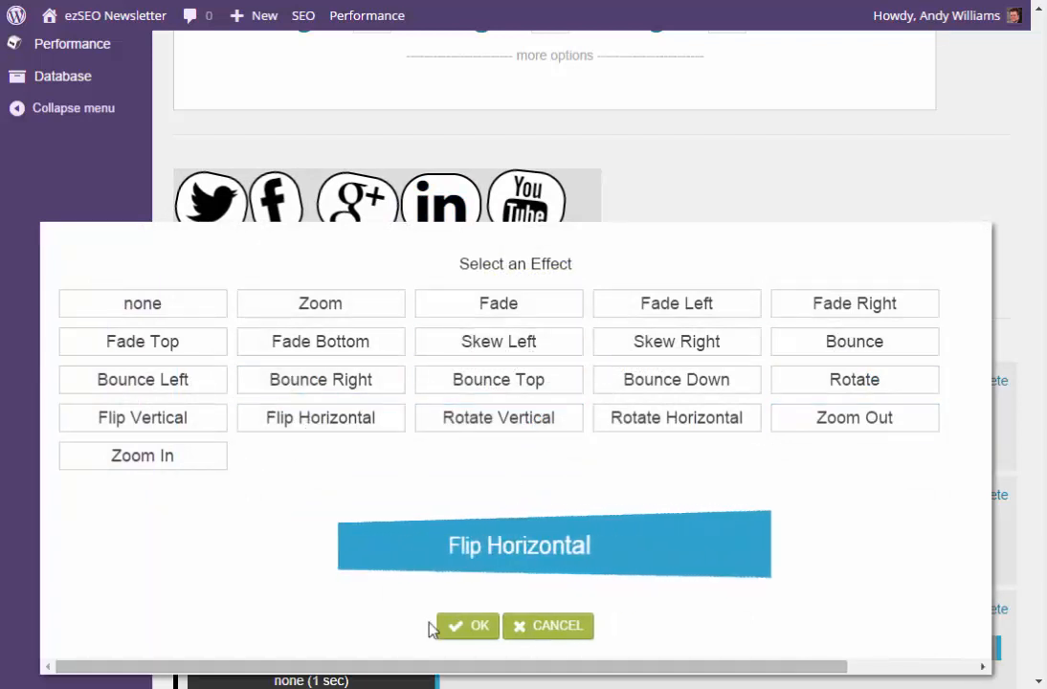
pyautogui.click(643, 431)
pyautogui.click(660, 391)
pyautogui.click(666, 361)
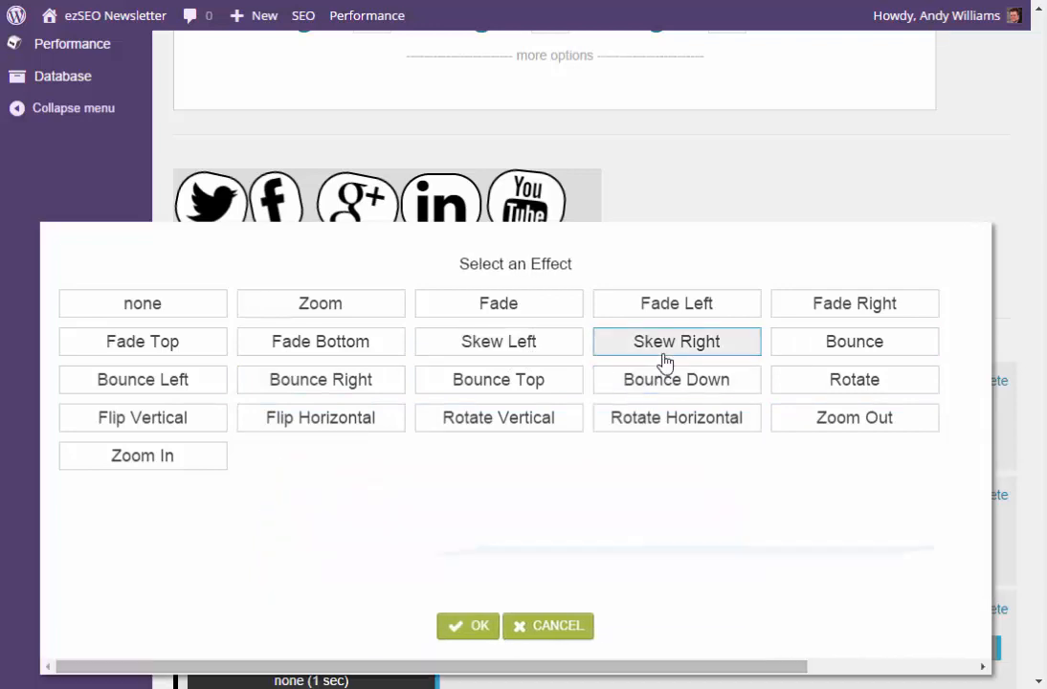
pyautogui.click(853, 309)
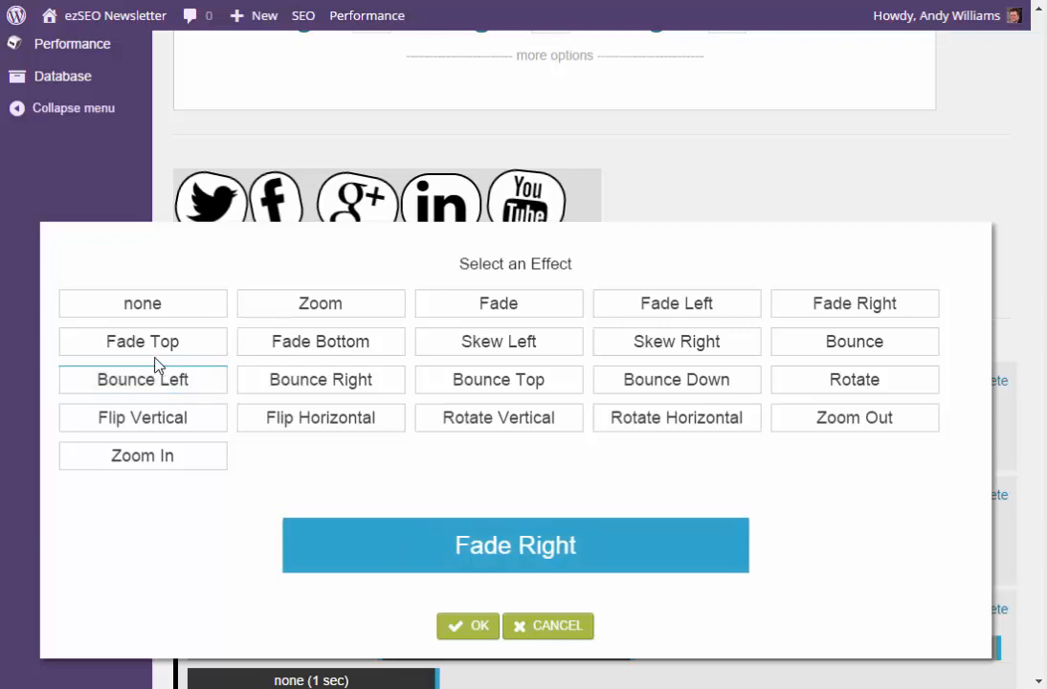
pyautogui.click(160, 418)
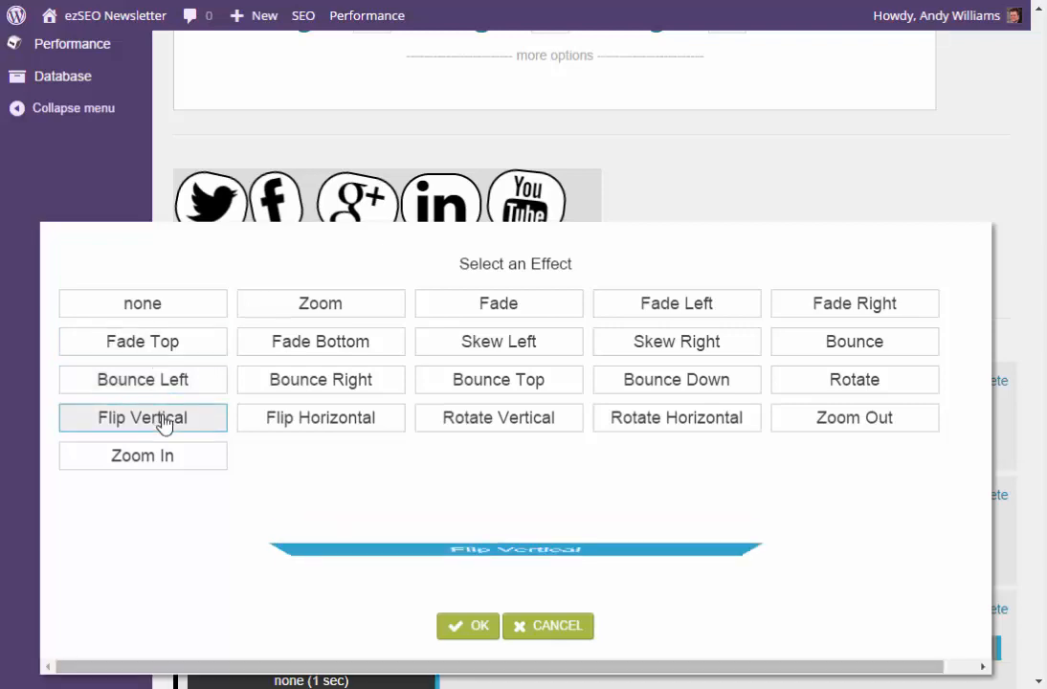
pyautogui.click(460, 627)
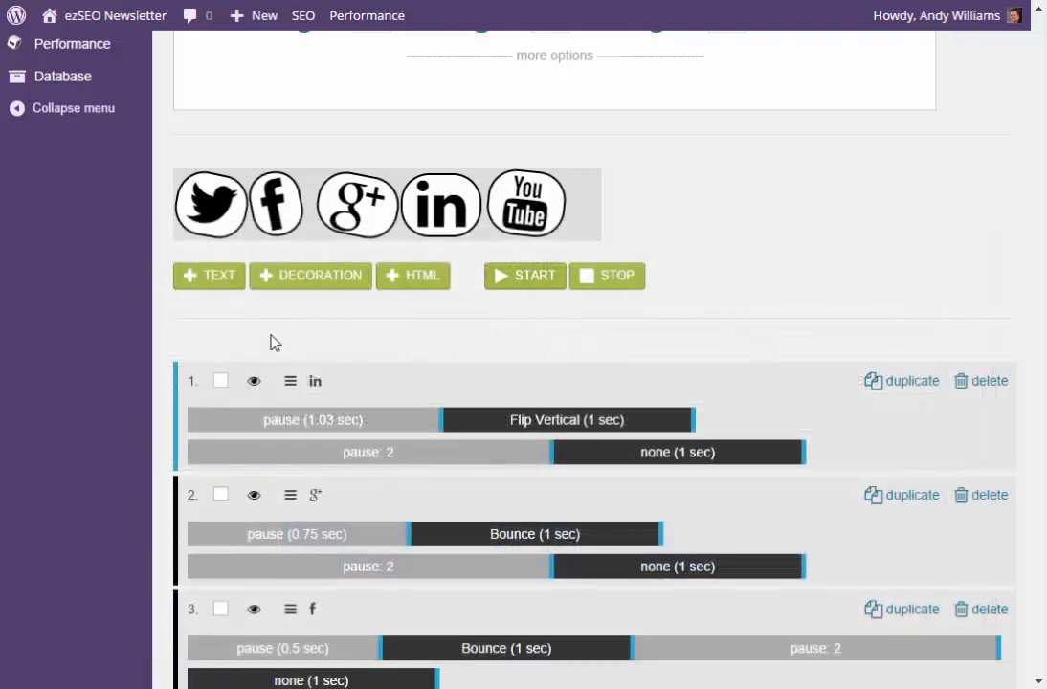
# - Play the CTA animation and clear the headline's background color
pyautogui.click(526, 284)
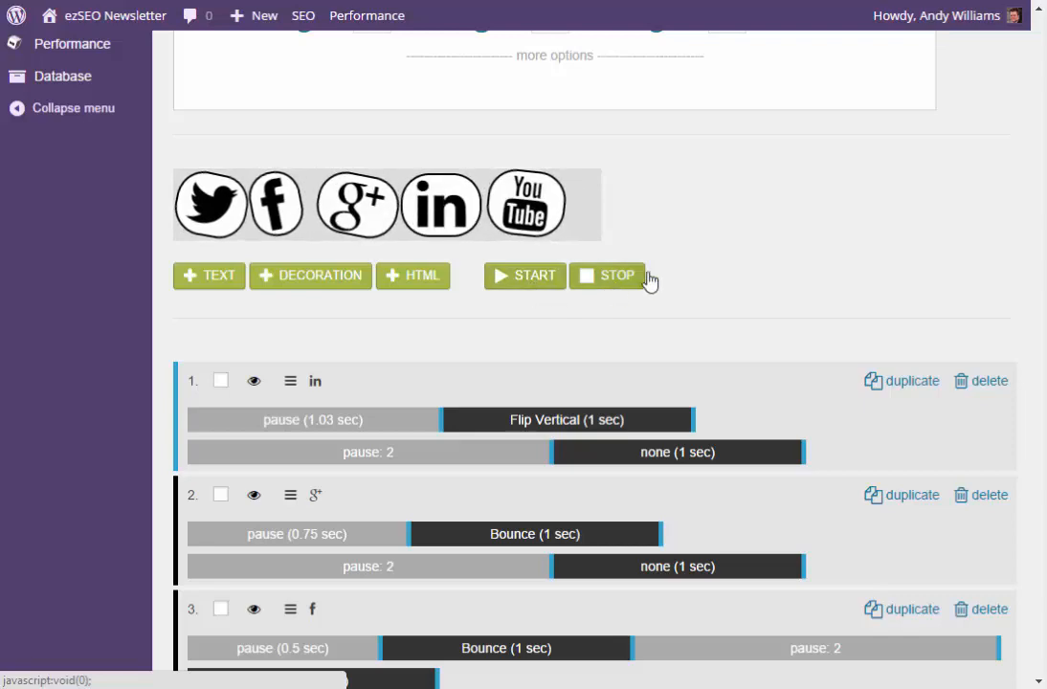
pyautogui.scroll(3, 605, 203)
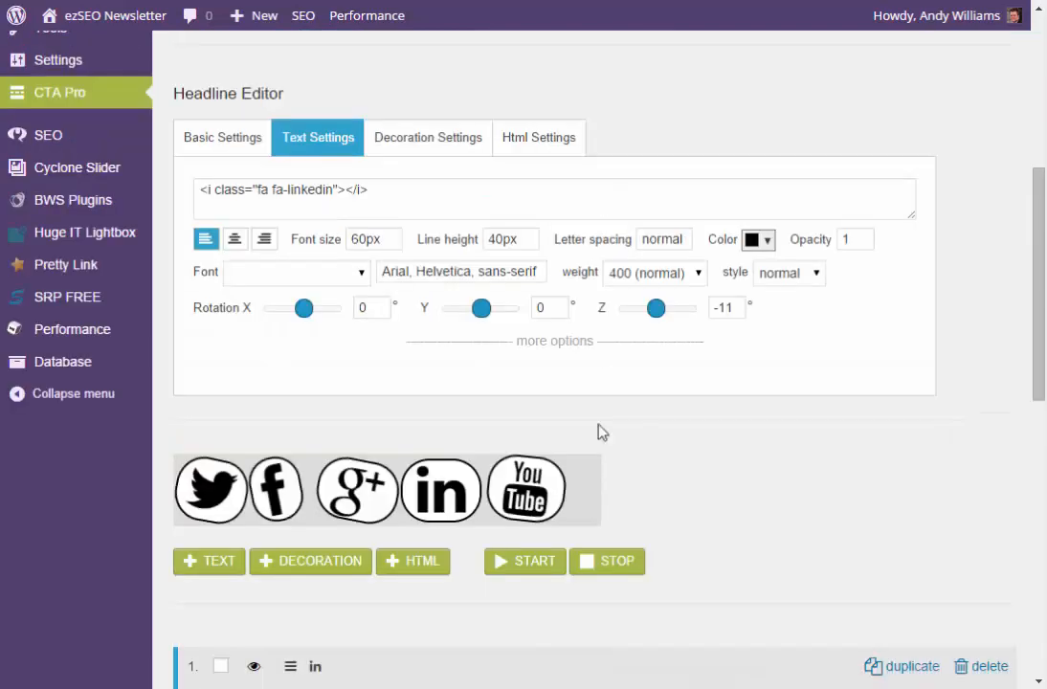
pyautogui.click(588, 501)
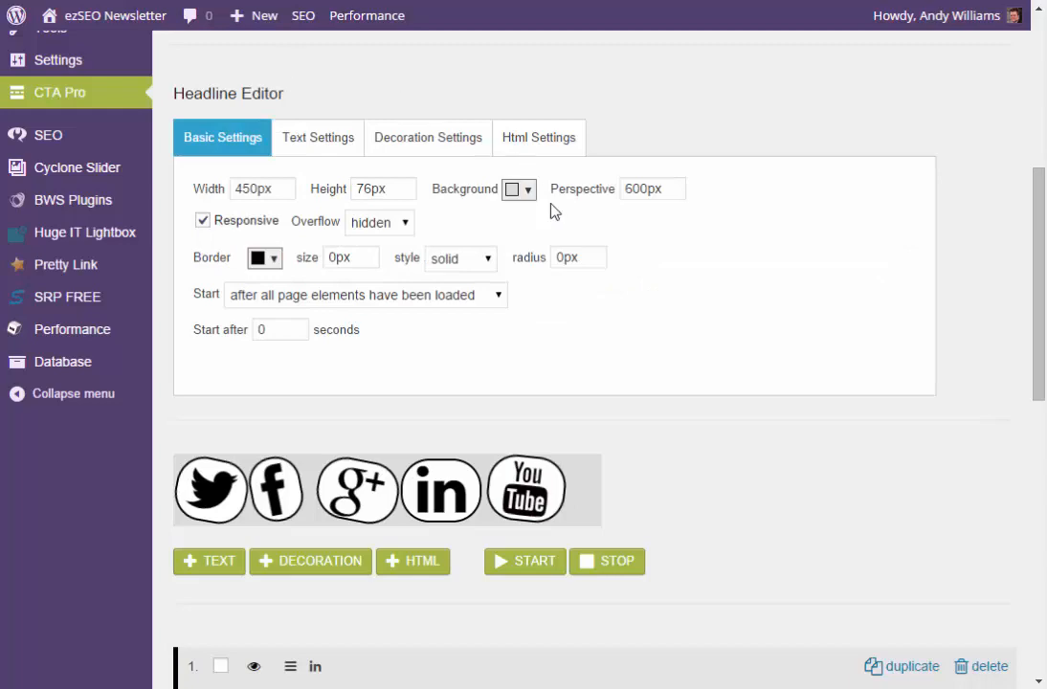
pyautogui.click(526, 190)
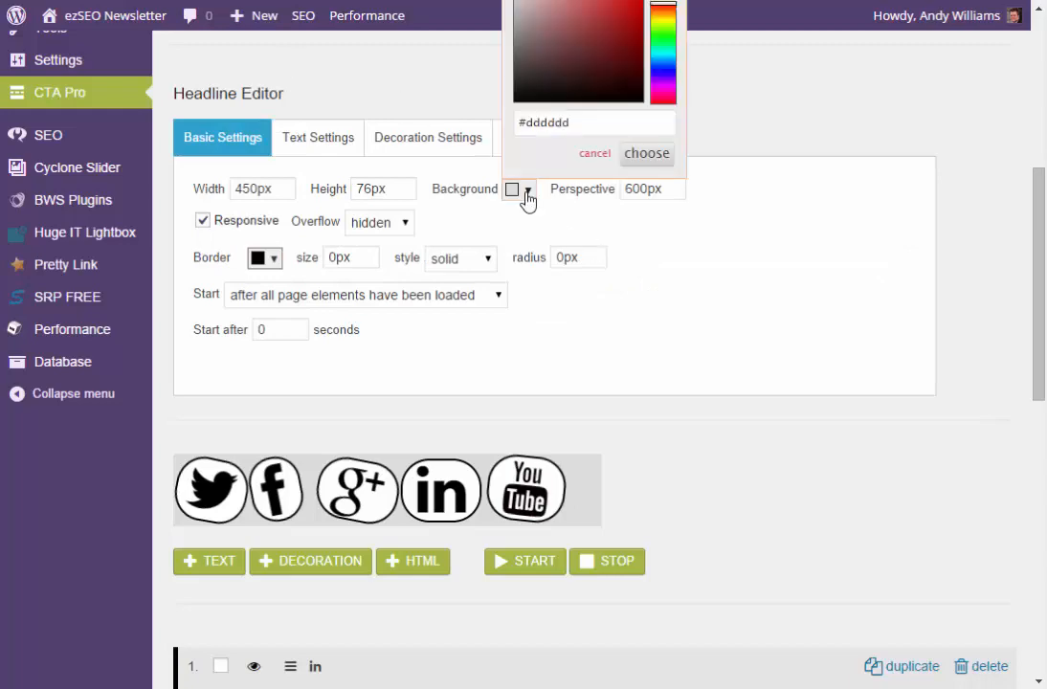
pyautogui.scroll(2, 527, 196)
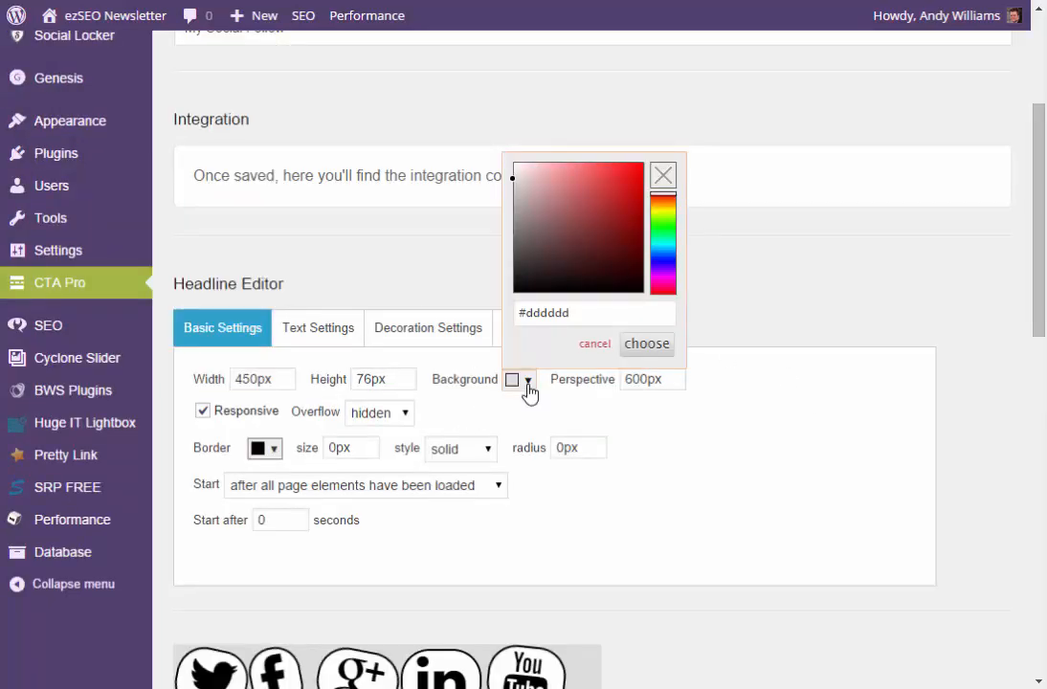
pyautogui.click(664, 176)
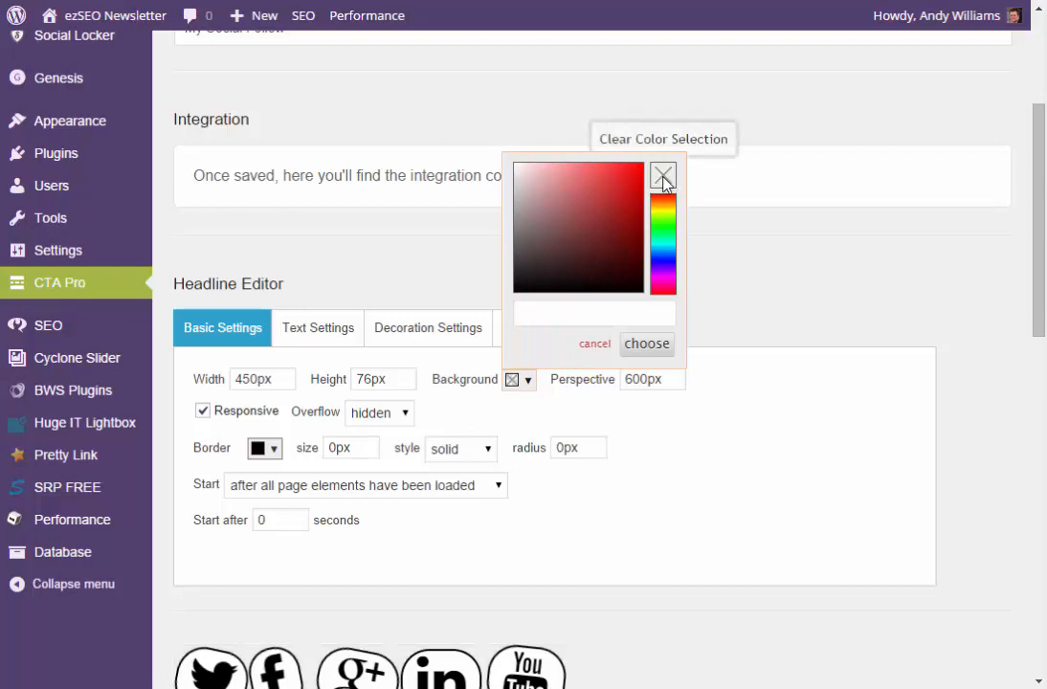
pyautogui.click(645, 344)
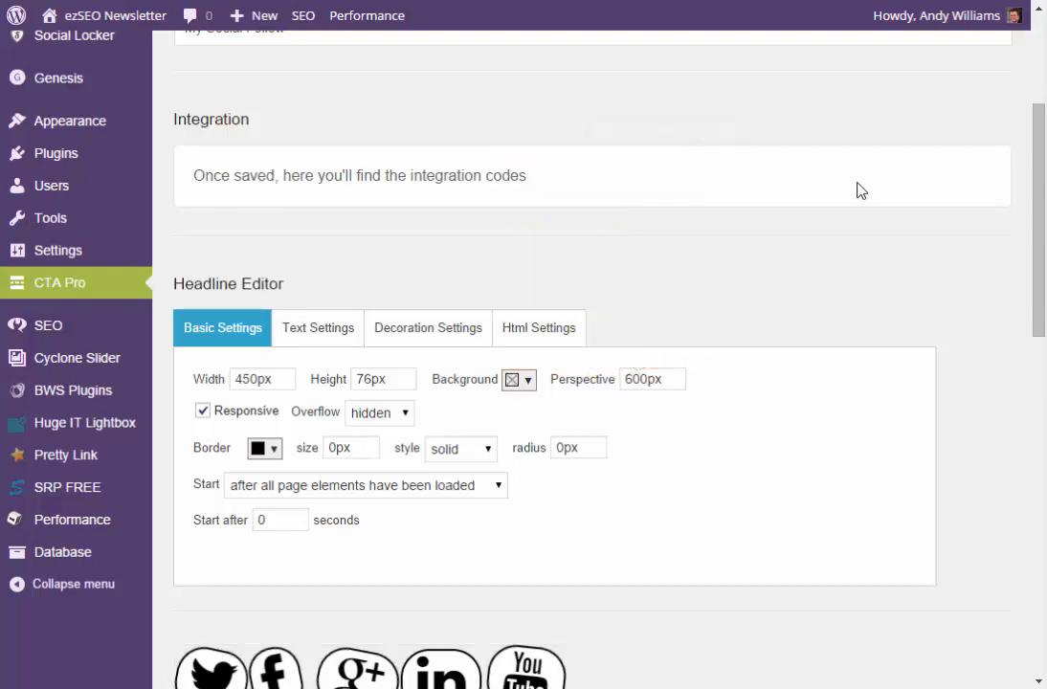
pyautogui.scroll(-2, 859, 190)
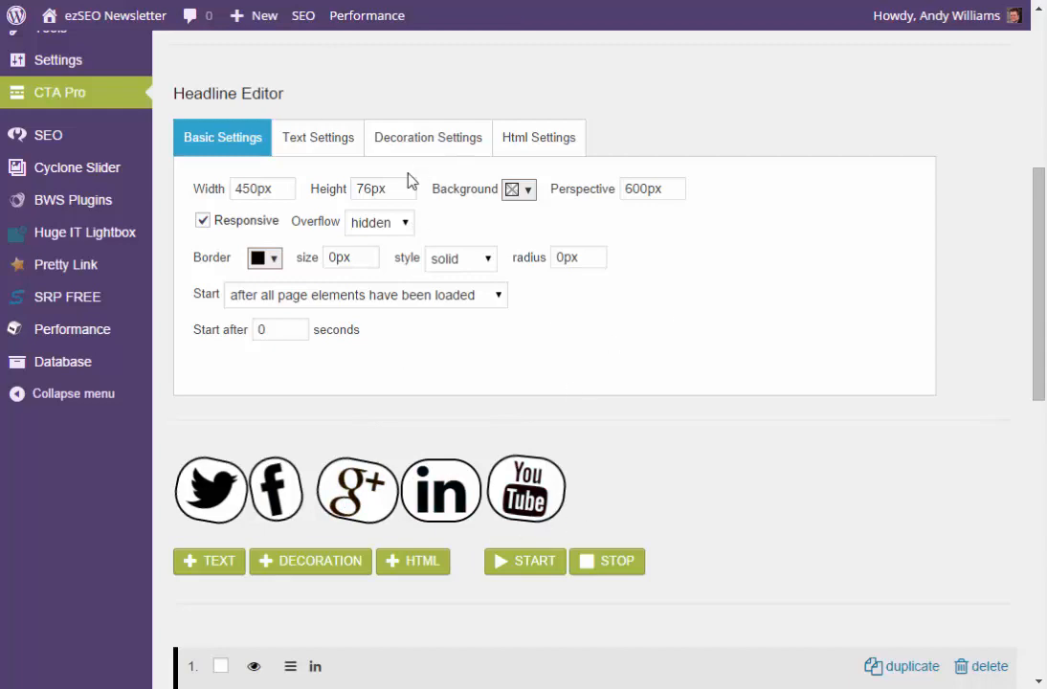
# - Change the Twitter icon's color to blue and set its Z rotation to -7°
pyautogui.click(219, 517)
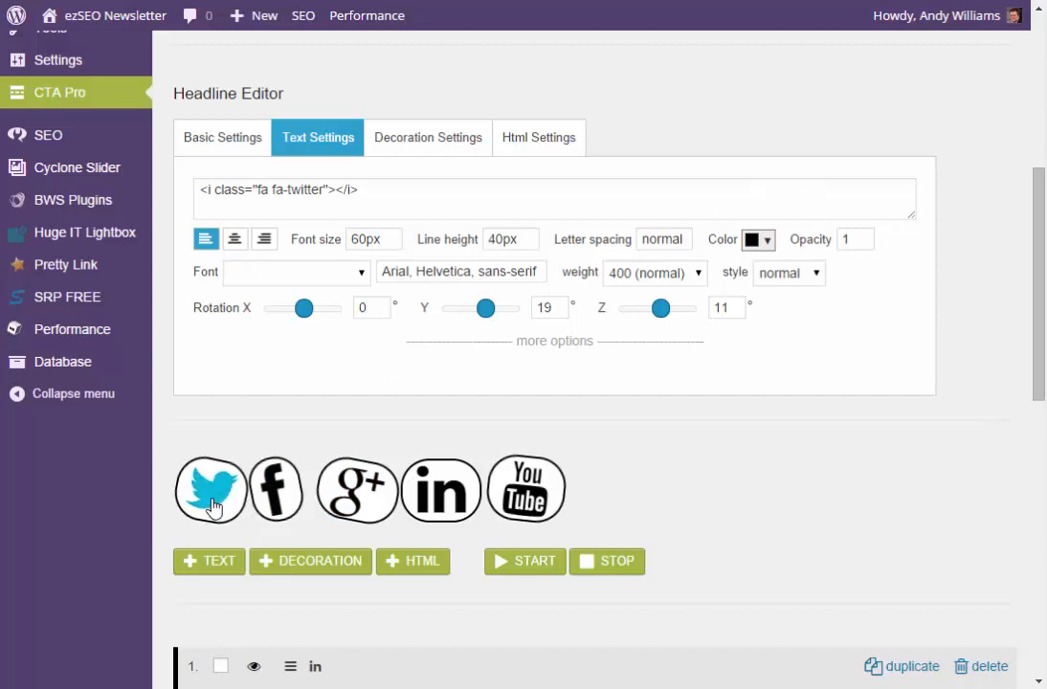
pyautogui.click(766, 241)
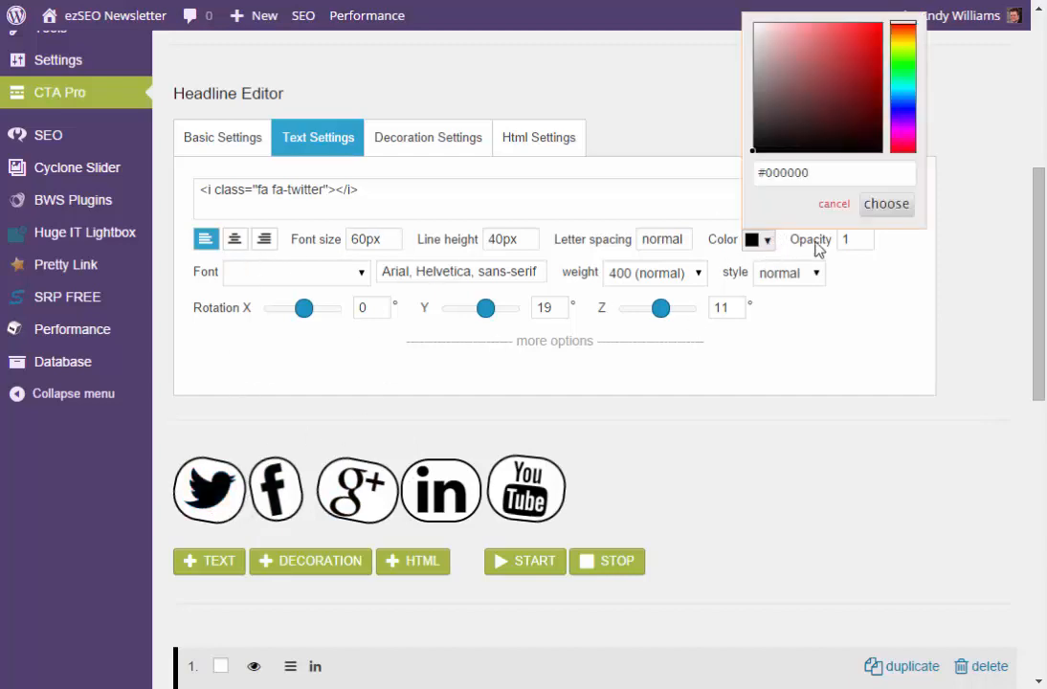
pyautogui.click(897, 111)
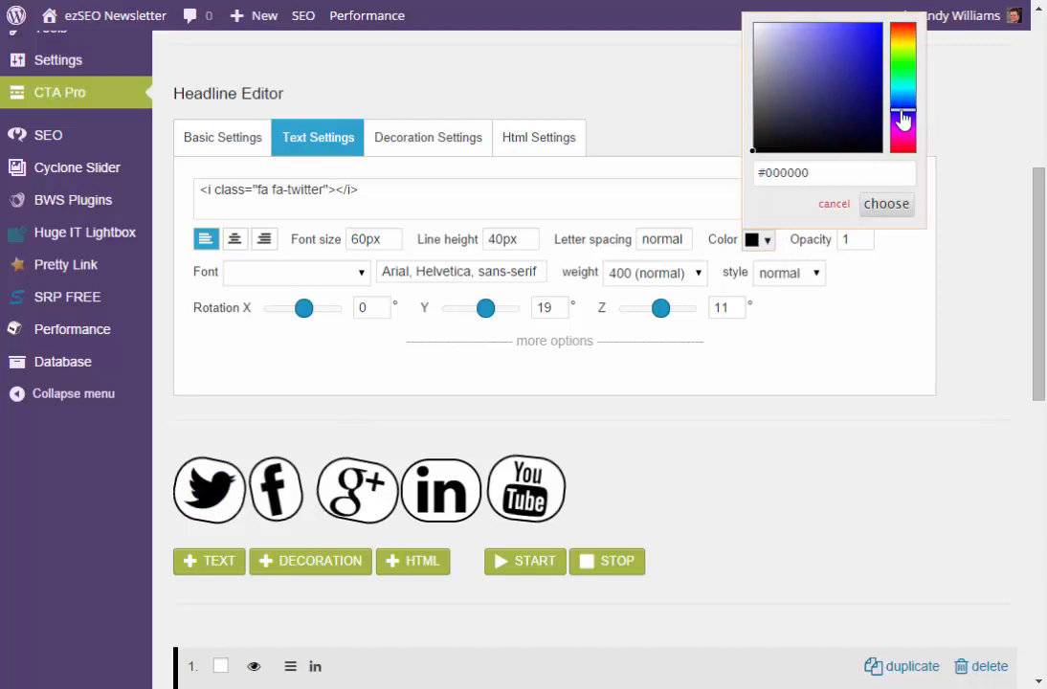
pyautogui.click(886, 205)
pyautogui.click(763, 240)
pyautogui.moveTo(865, 54)
pyautogui.mouseDown()
pyautogui.moveTo(861, 33)
pyautogui.moveTo(861, 47)
pyautogui.moveTo(850, 38)
pyautogui.mouseUp()
pyautogui.click(899, 204)
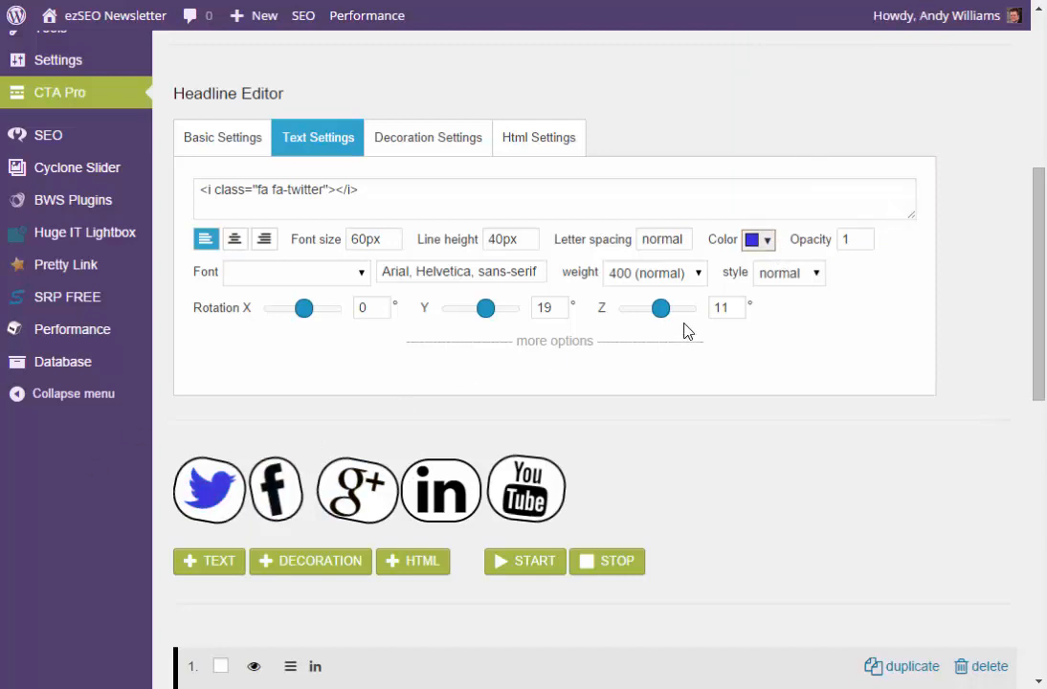
pyautogui.moveTo(667, 318)
pyautogui.mouseDown()
pyautogui.moveTo(652, 320)
pyautogui.moveTo(697, 313)
pyautogui.moveTo(647, 320)
pyautogui.moveTo(660, 320)
pyautogui.mouseUp()
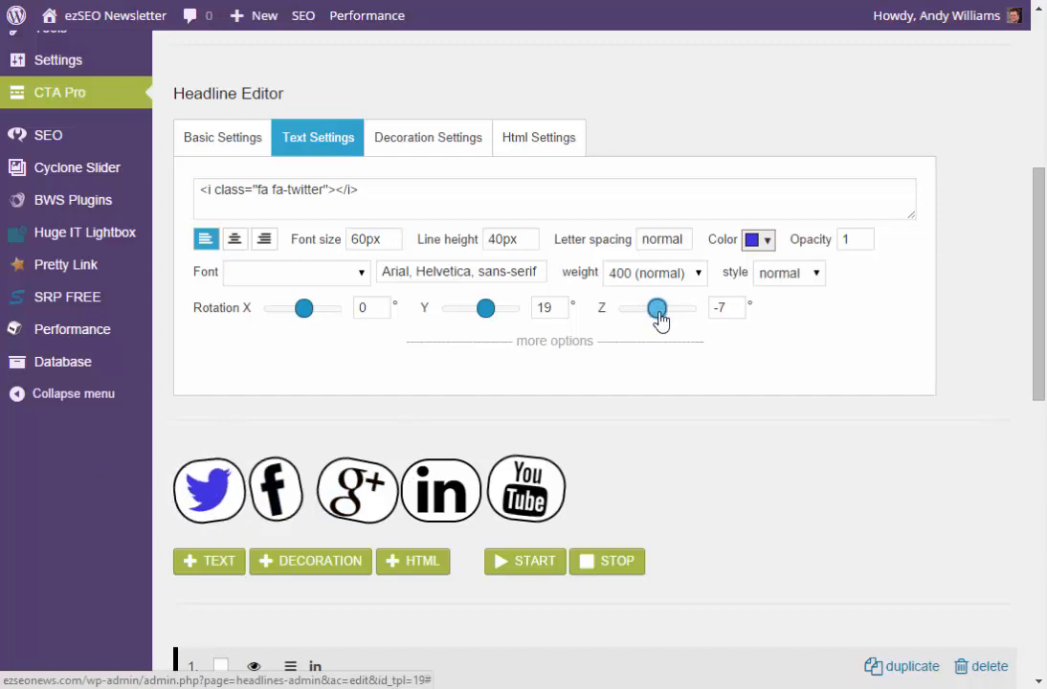
# - Try a Y rotation of -121° on the Google+ icon with a playback, and settle on Y -39° and X -7°
pyautogui.click(278, 505)
pyautogui.click(375, 497)
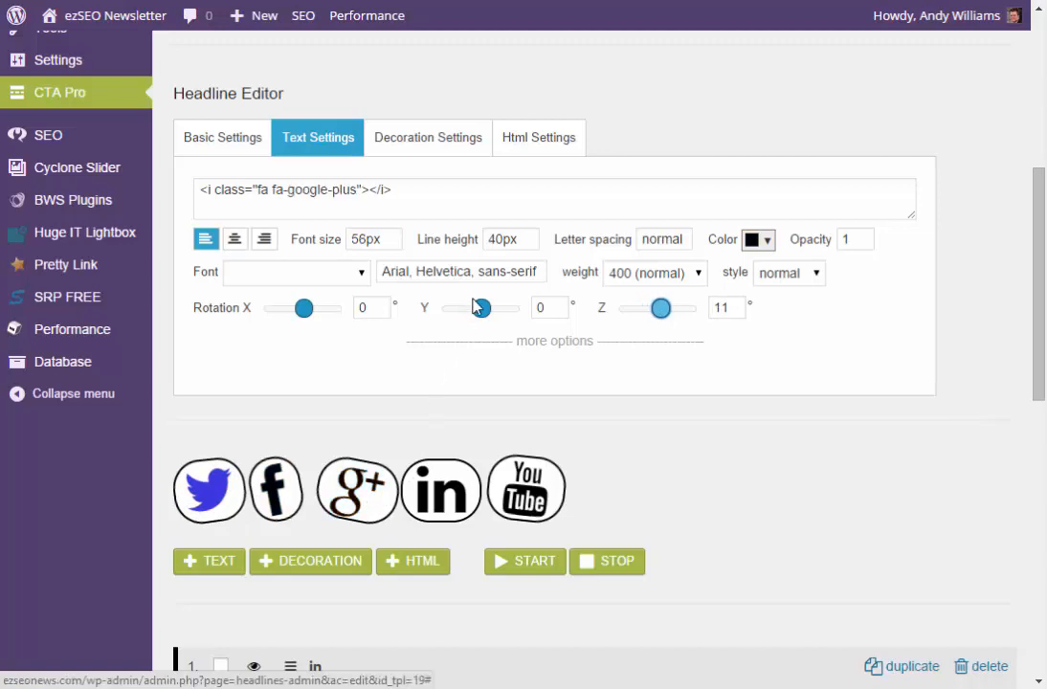
pyautogui.moveTo(480, 310); pyautogui.dragTo(451, 332)
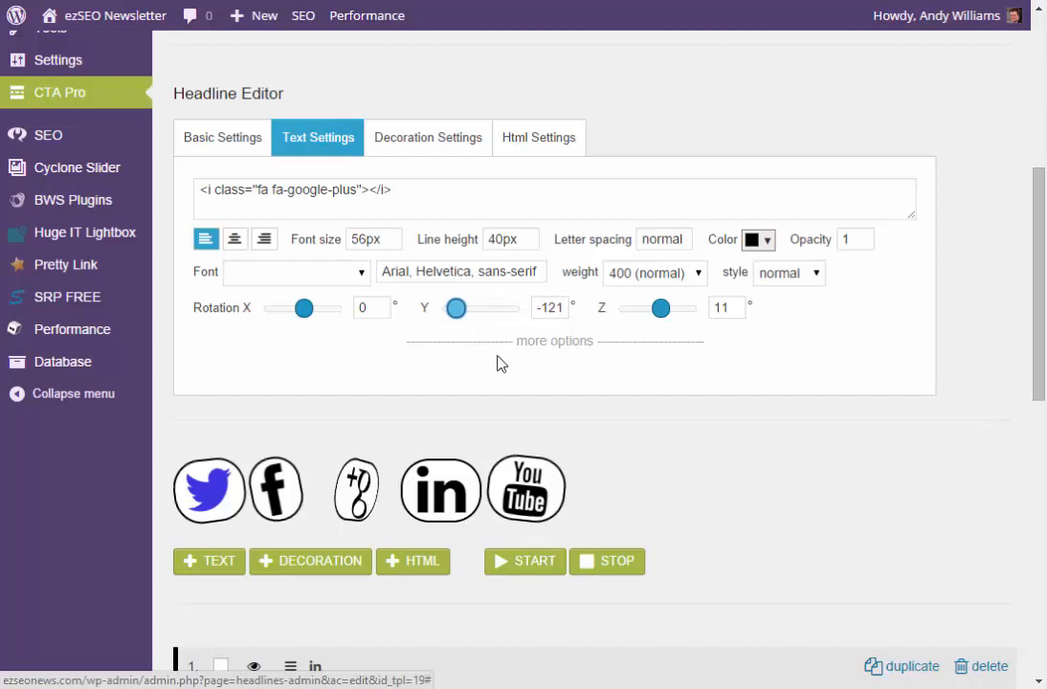
pyautogui.click(547, 572)
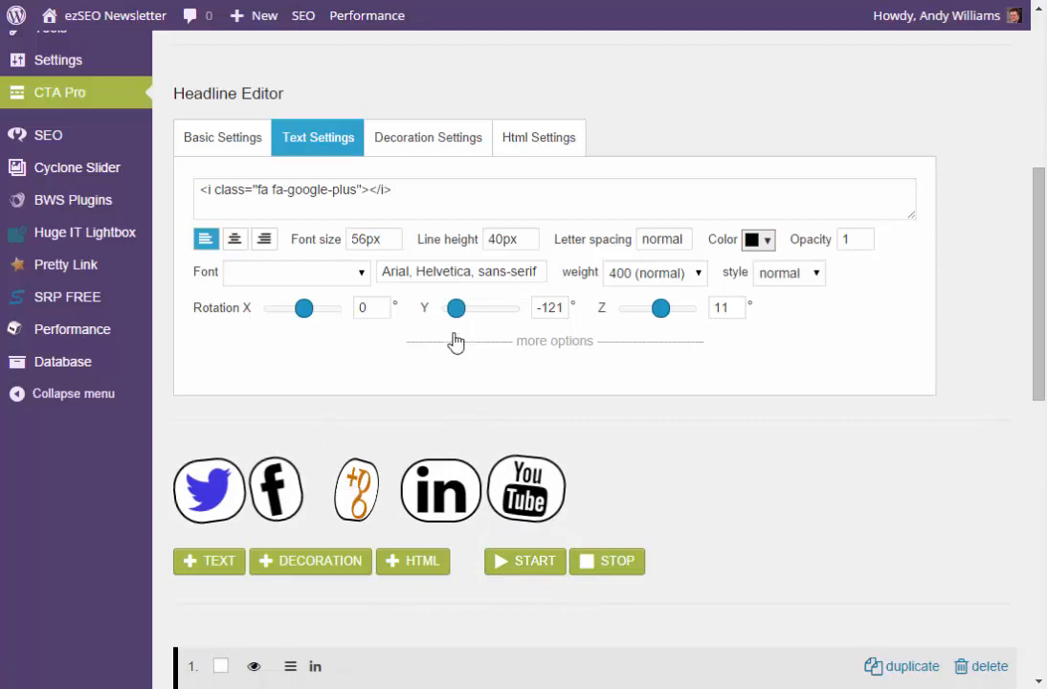
pyautogui.moveTo(455, 311); pyautogui.dragTo(473, 310)
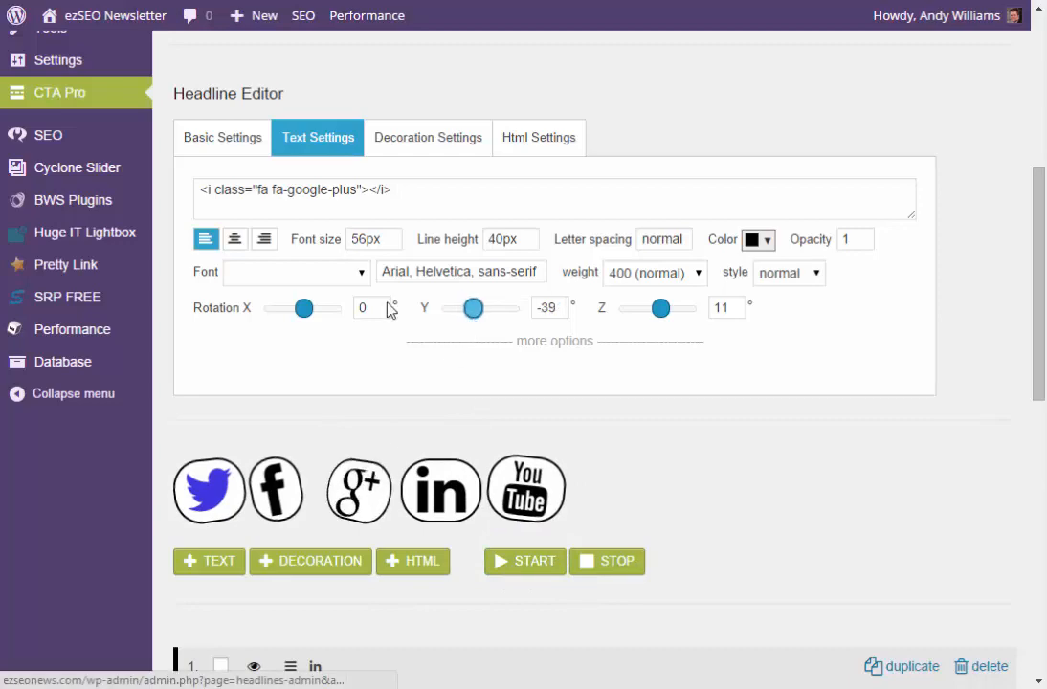
pyautogui.moveTo(305, 310)
pyautogui.mouseDown()
pyautogui.moveTo(321, 312)
pyautogui.moveTo(292, 325)
pyautogui.moveTo(304, 325)
pyautogui.mouseUp()
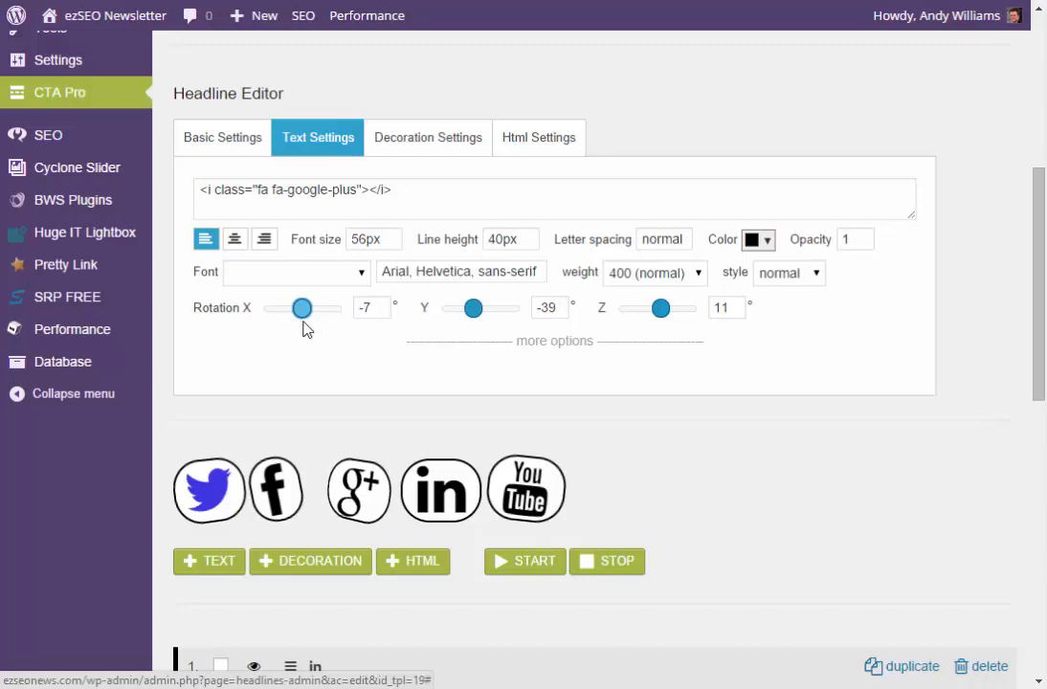
# - Try font weight 700 (bold) on the Google+ icon and restore it to 400 (normal)
pyautogui.click(370, 241)
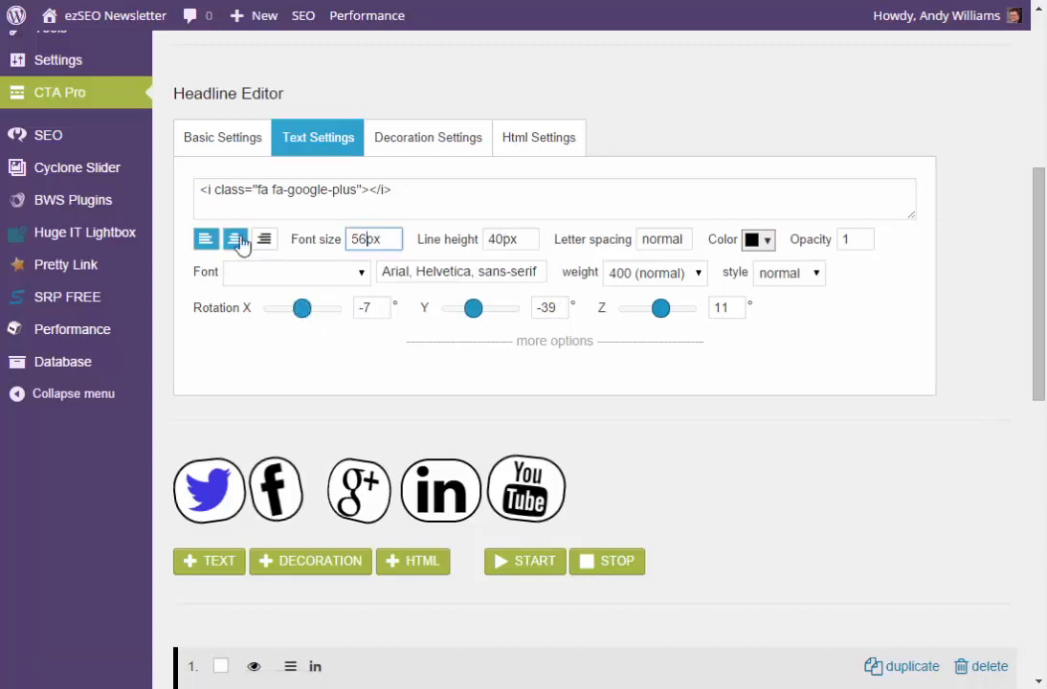
pyautogui.click(536, 238)
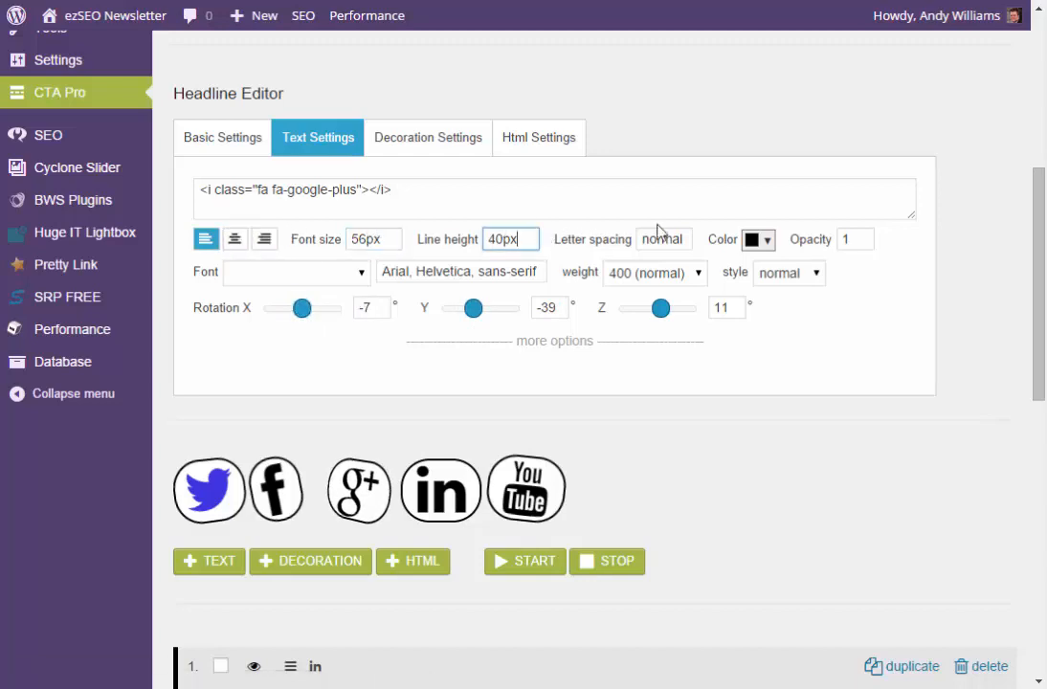
pyautogui.click(659, 278)
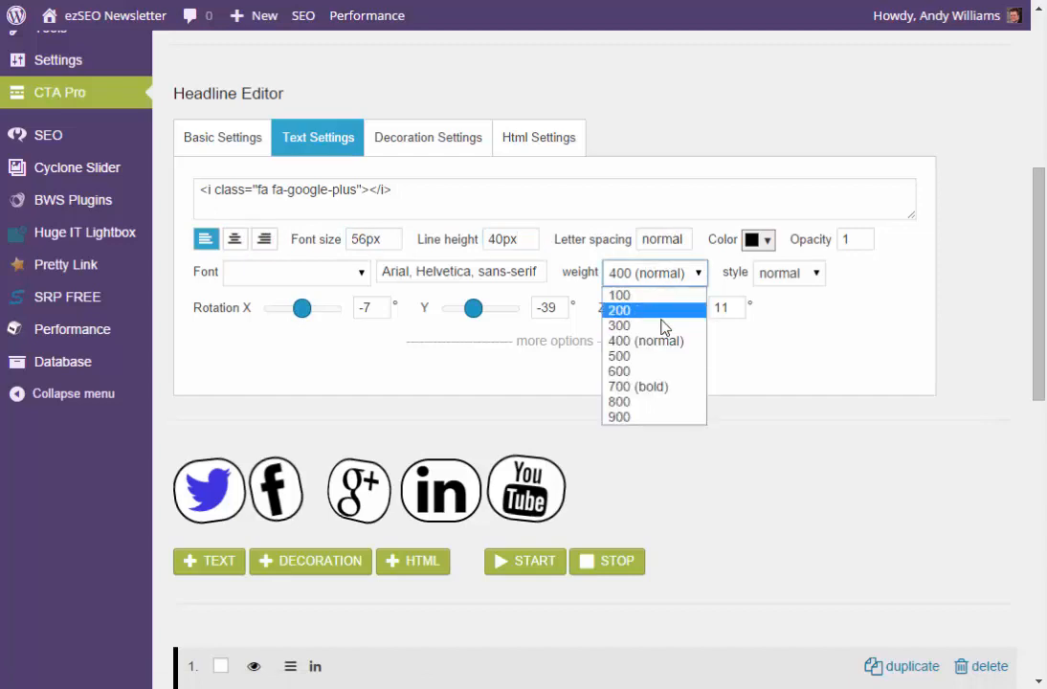
pyautogui.click(656, 388)
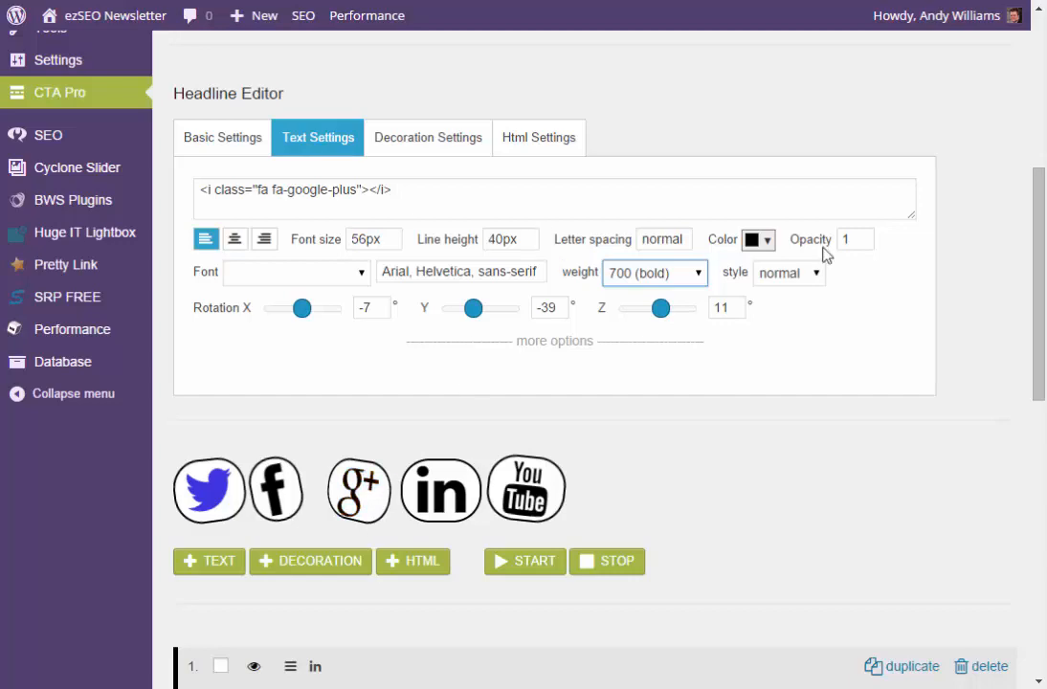
pyautogui.click(699, 273)
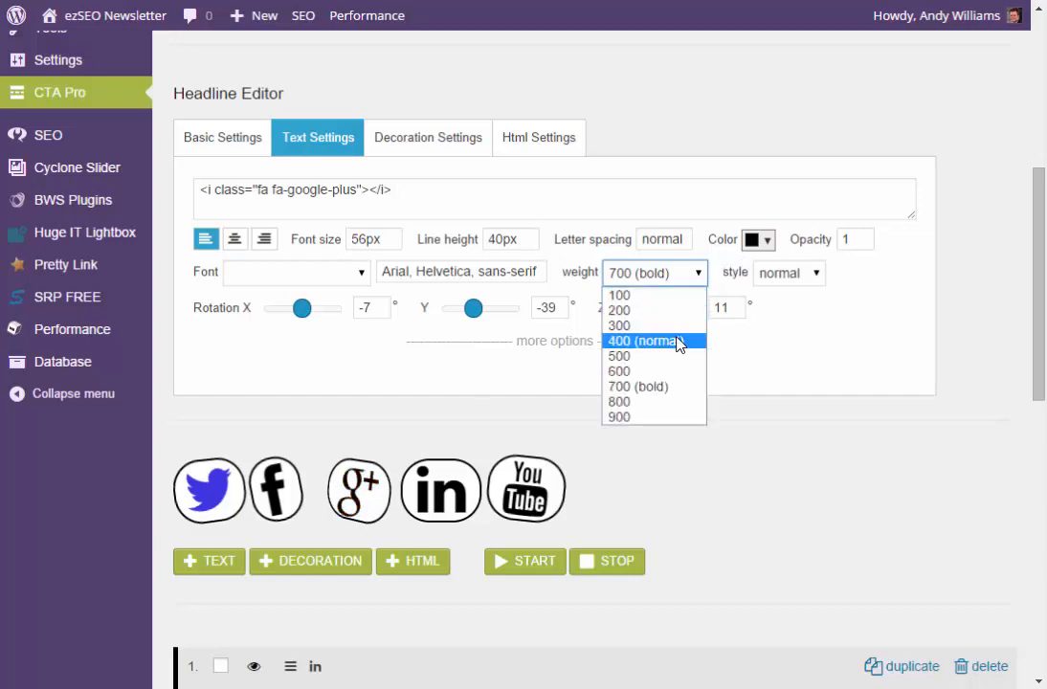
pyautogui.click(679, 340)
# - Look through the font style options for the Google+ icon, keeping the style at normal
pyautogui.click(787, 275)
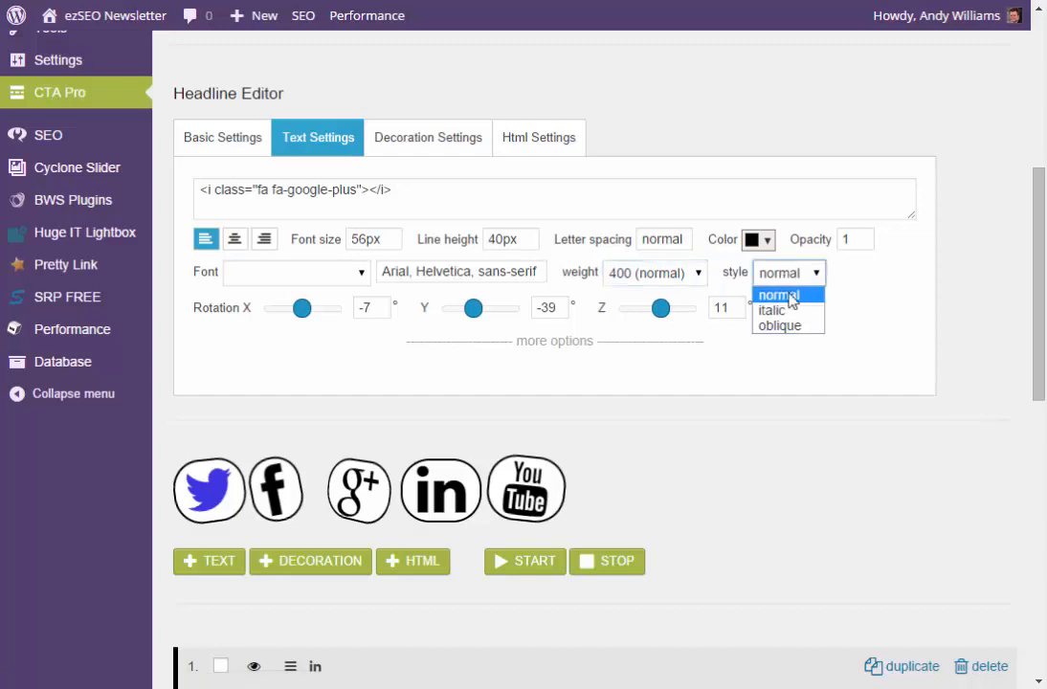
pyautogui.click(789, 296)
pyautogui.click(804, 273)
pyautogui.click(800, 294)
pyautogui.click(795, 274)
pyautogui.click(837, 301)
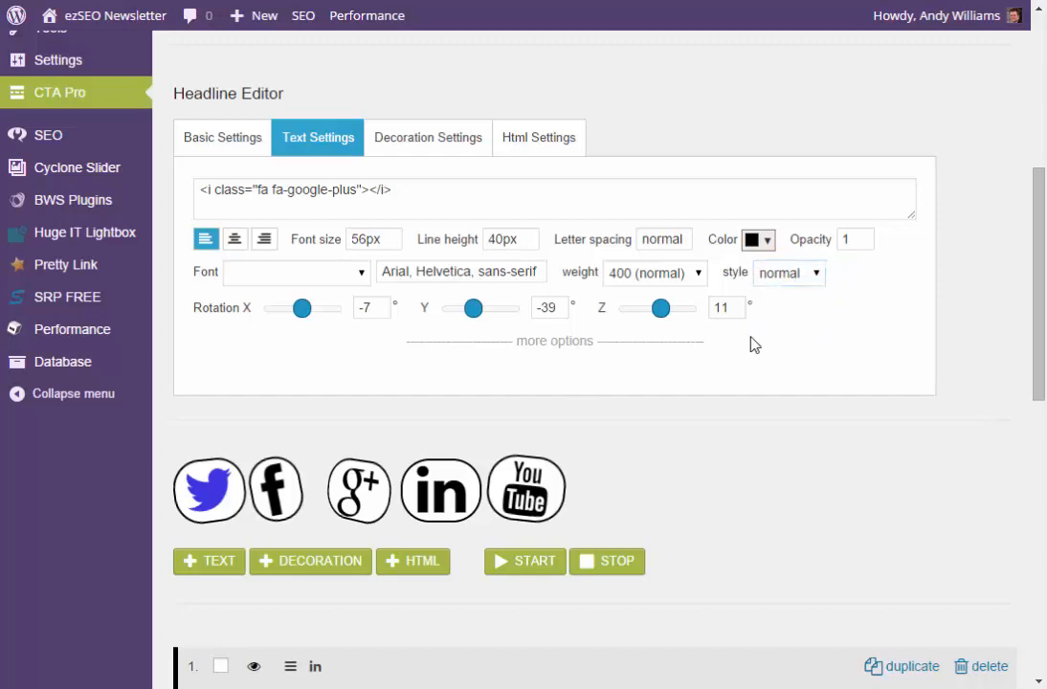
# - Check the decoration settings, return to the basic settings and play the CTA animation
pyautogui.click(448, 142)
pyautogui.click(226, 141)
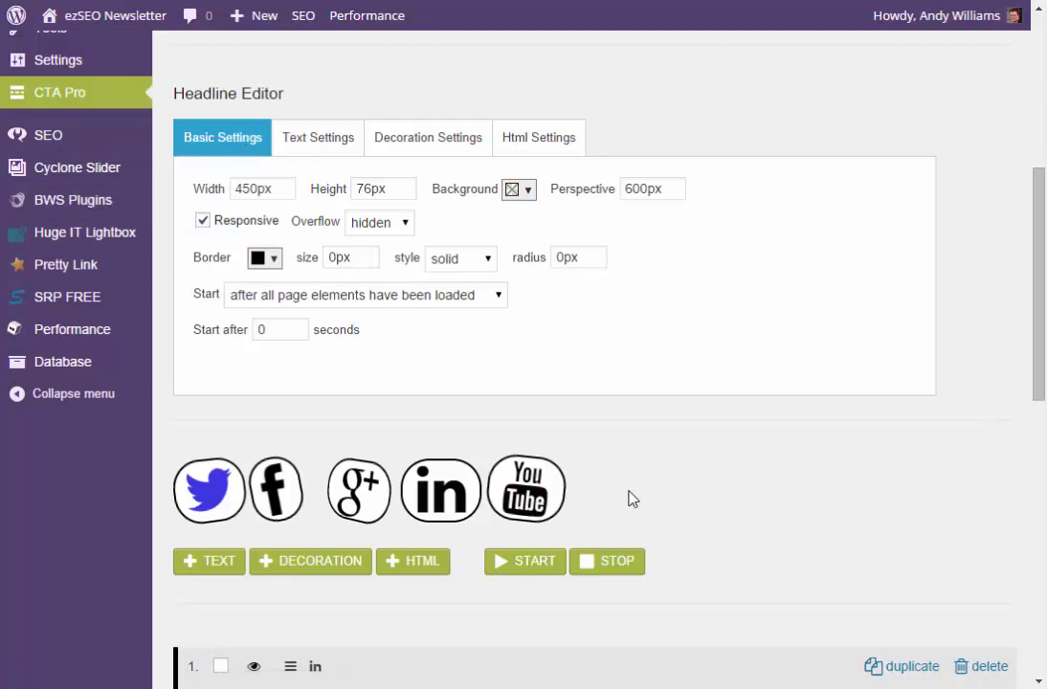
pyautogui.moveTo(1039, 234)
pyautogui.mouseDown()
pyautogui.moveTo(1042, 355)
pyautogui.moveTo(1042, 229)
pyautogui.mouseUp()
pyautogui.click(558, 578)
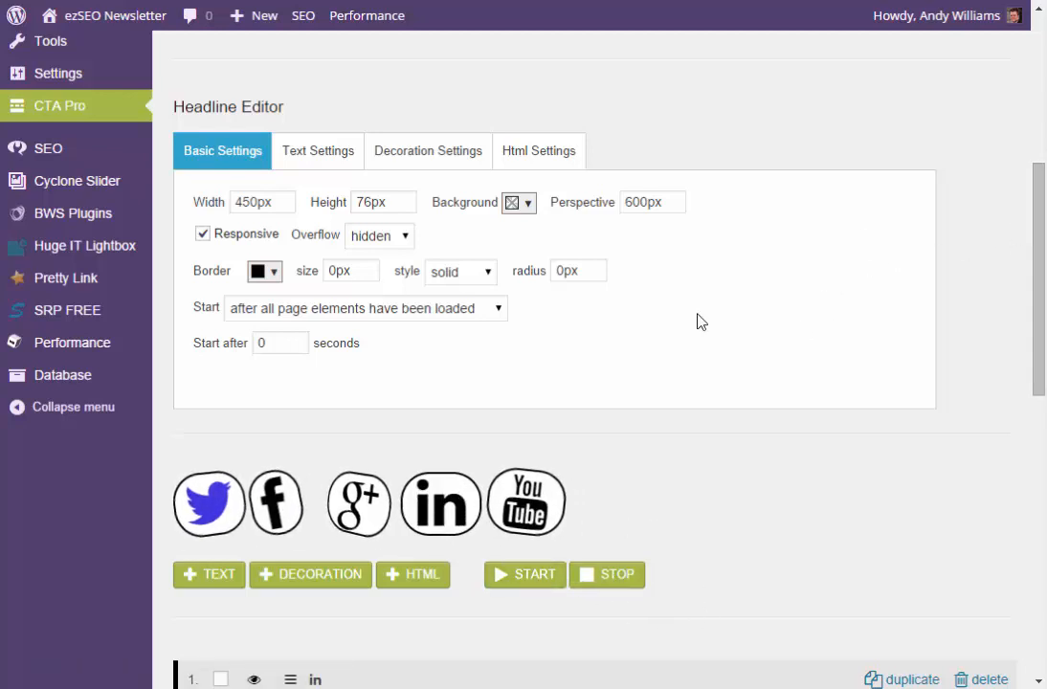
pyautogui.moveTo(1041, 192); pyautogui.dragTo(1029, 474)
pyautogui.scroll(10, 888, 479)
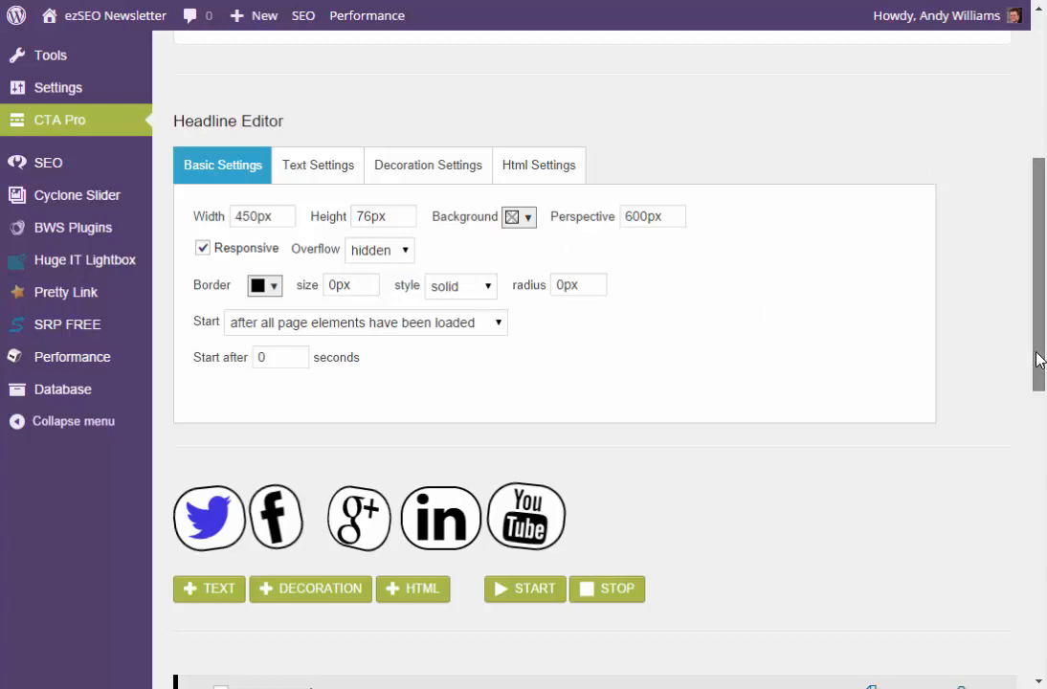
pyautogui.moveTo(1041, 345); pyautogui.dragTo(1042, 295)
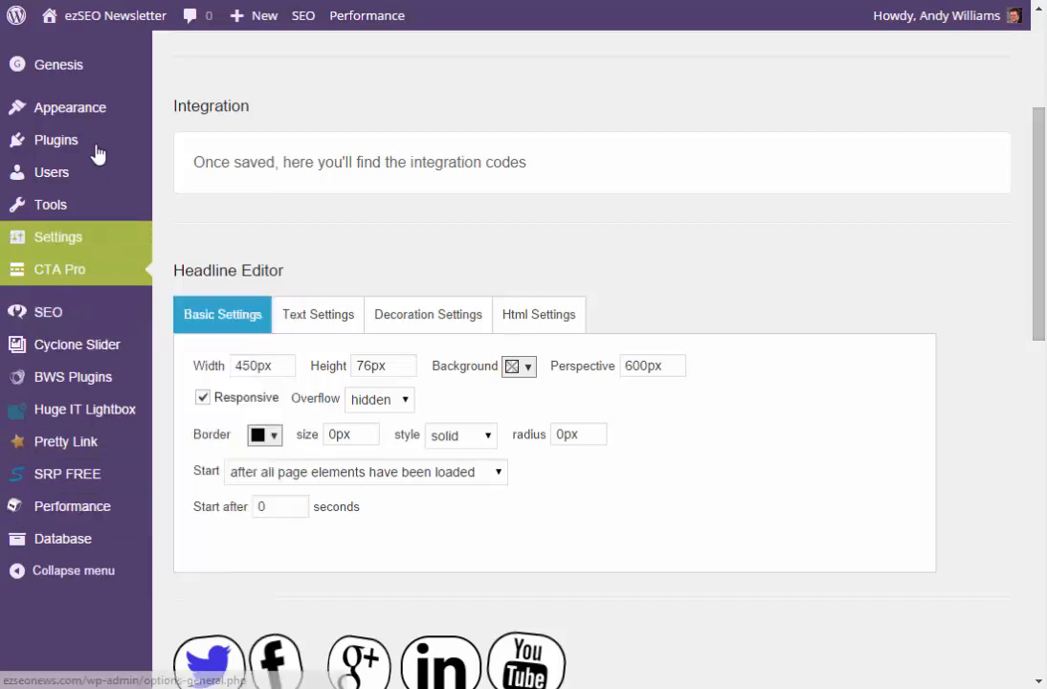
pyautogui.moveTo(87, 129)
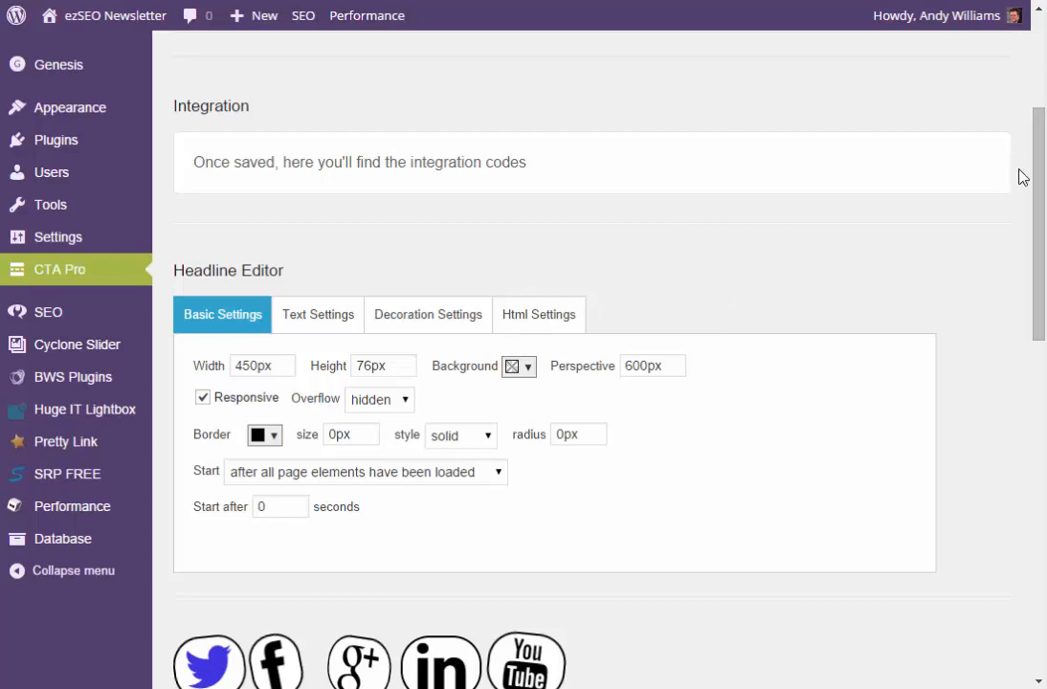
# - Set the headline's background color to the blue #2e3bd6
pyautogui.moveTo(1039, 212); pyautogui.dragTo(1042, 273)
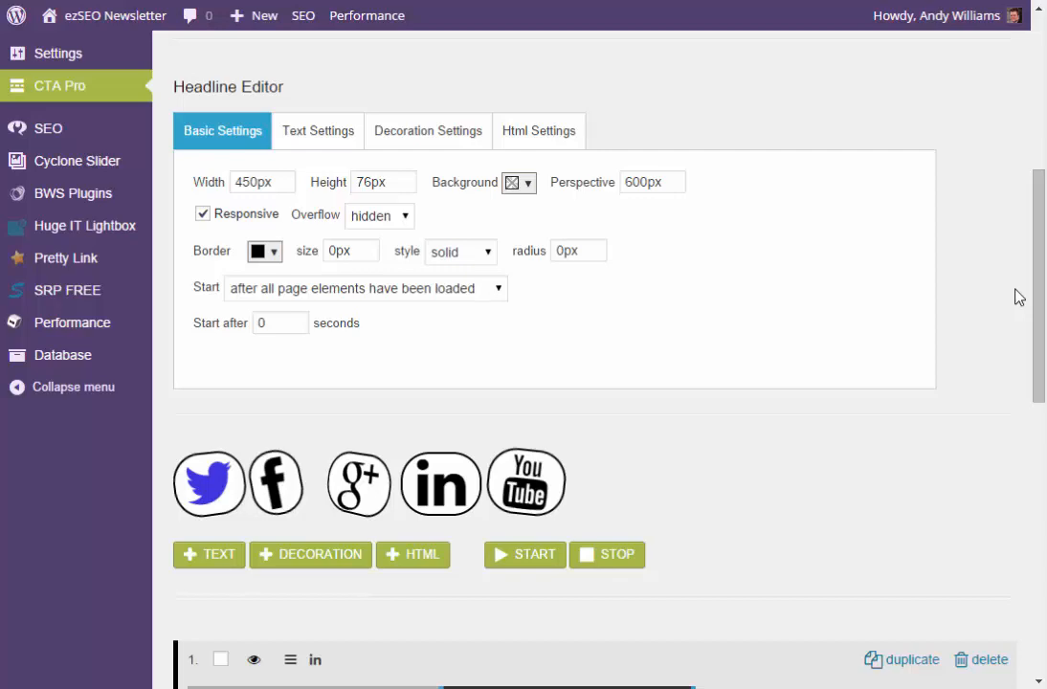
pyautogui.scroll(1, 217, 212)
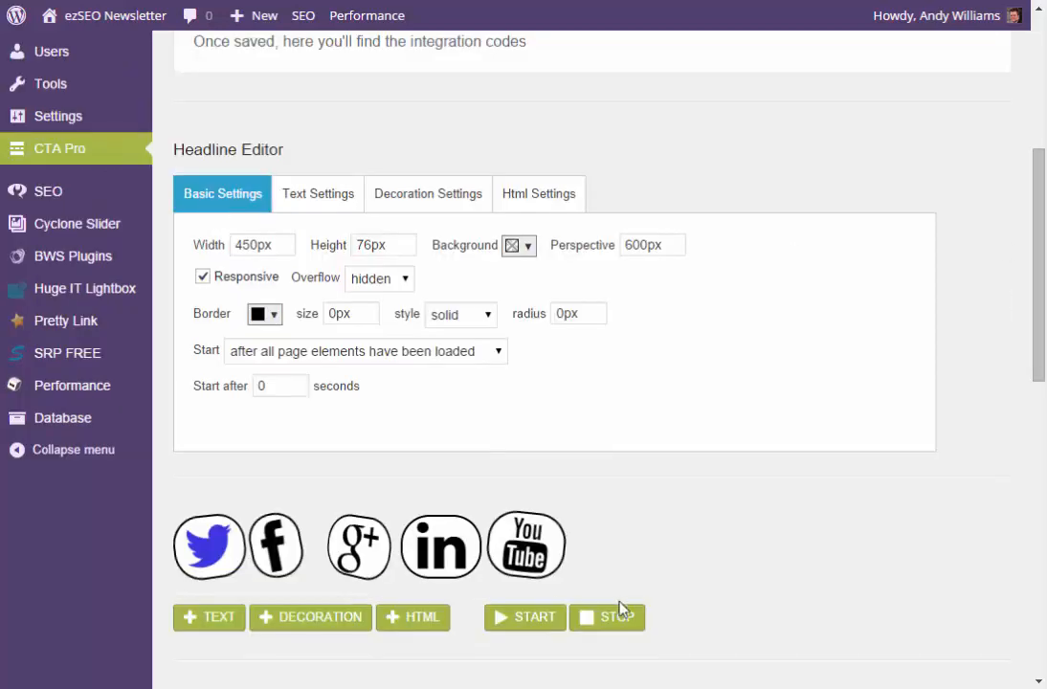
pyautogui.click(527, 249)
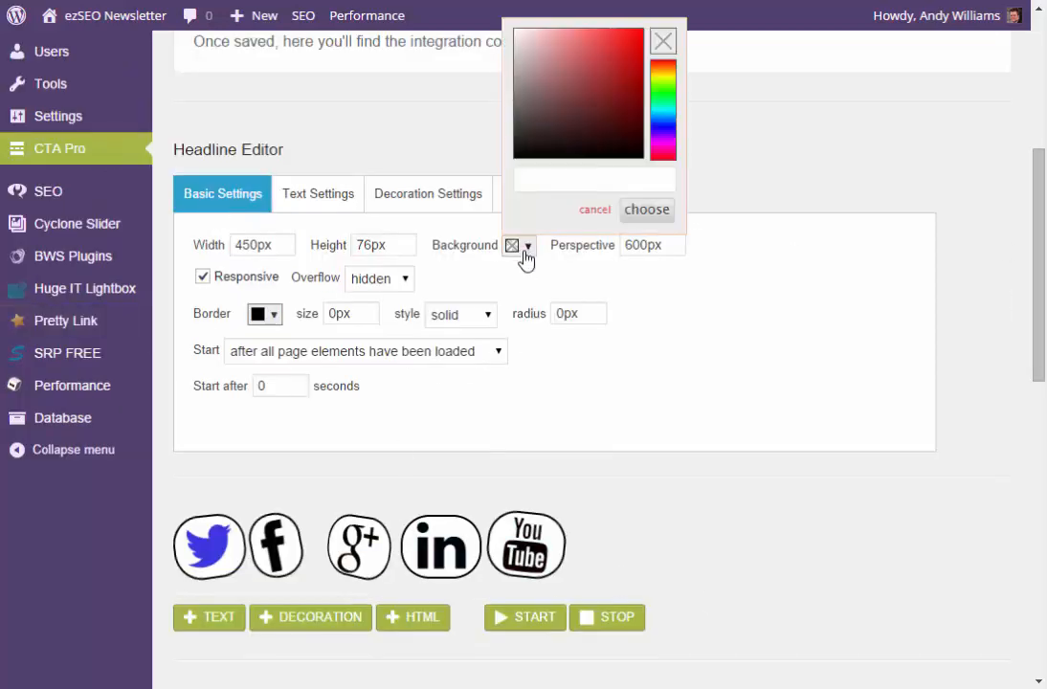
pyautogui.click(662, 125)
pyautogui.click(614, 48)
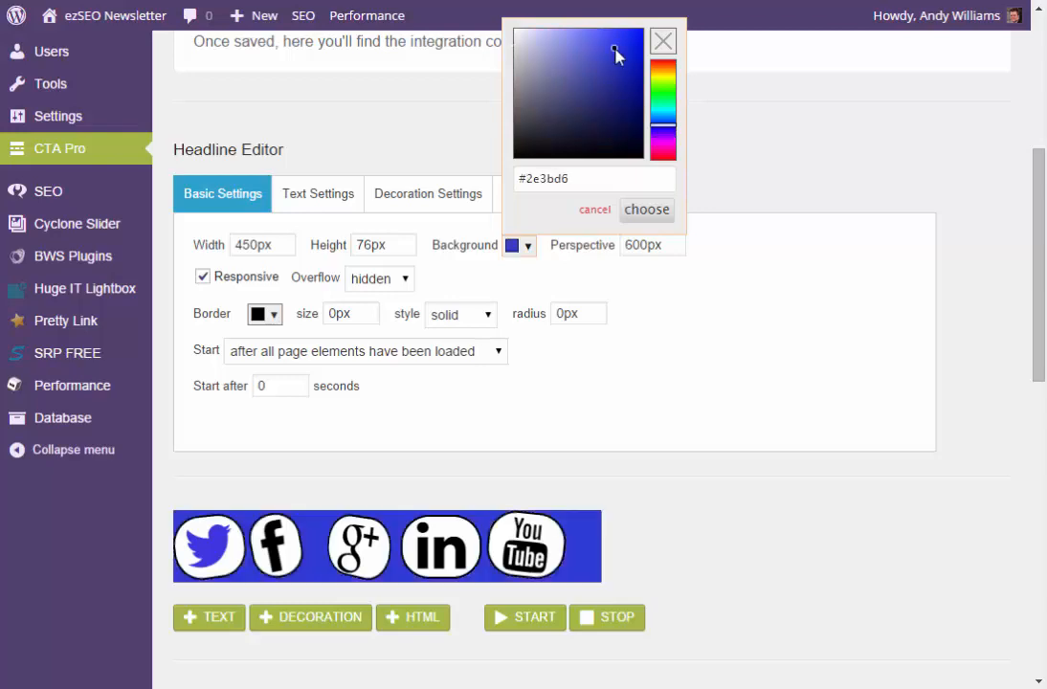
pyautogui.click(647, 211)
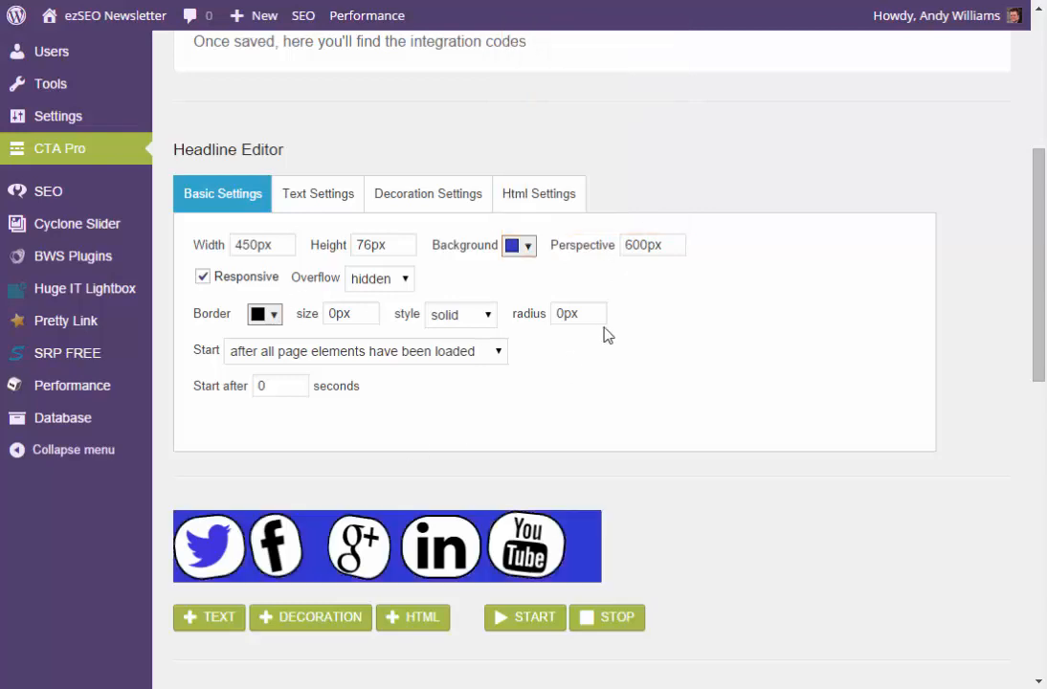
# - Try a headline width of 600px in the basic settings and restore it to 450px
pyautogui.click(340, 201)
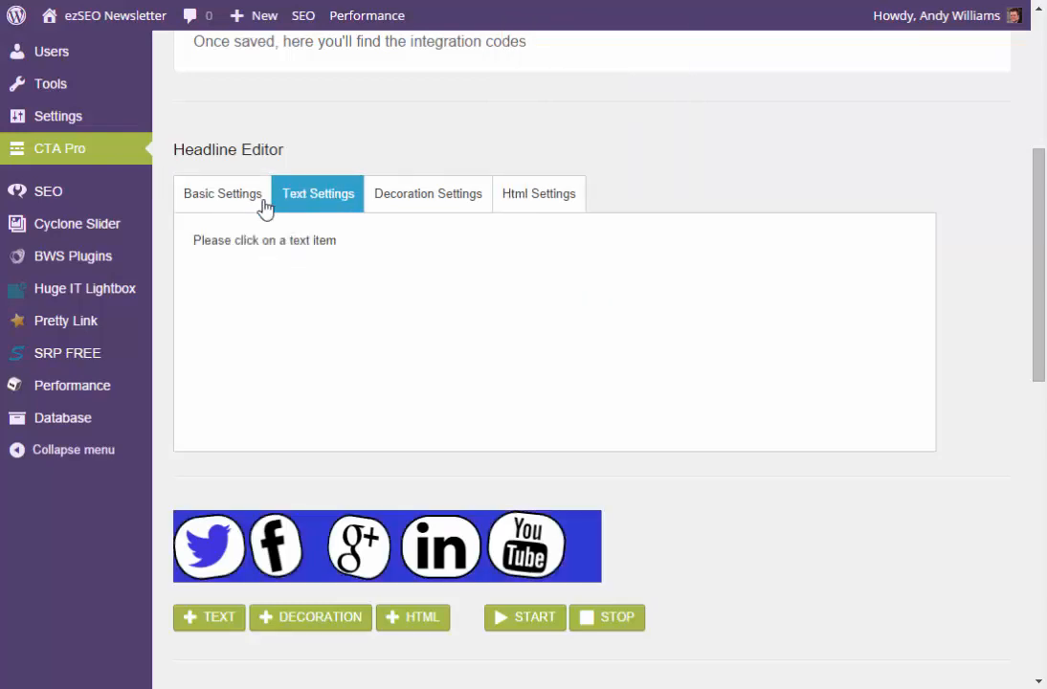
pyautogui.click(222, 194)
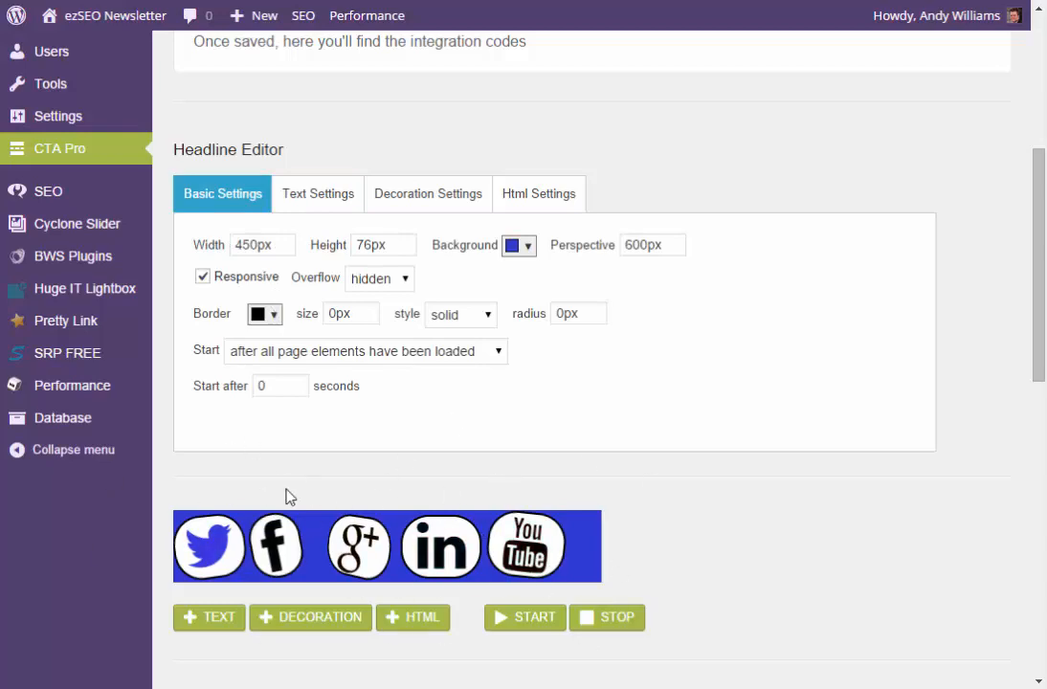
pyautogui.click(251, 242)
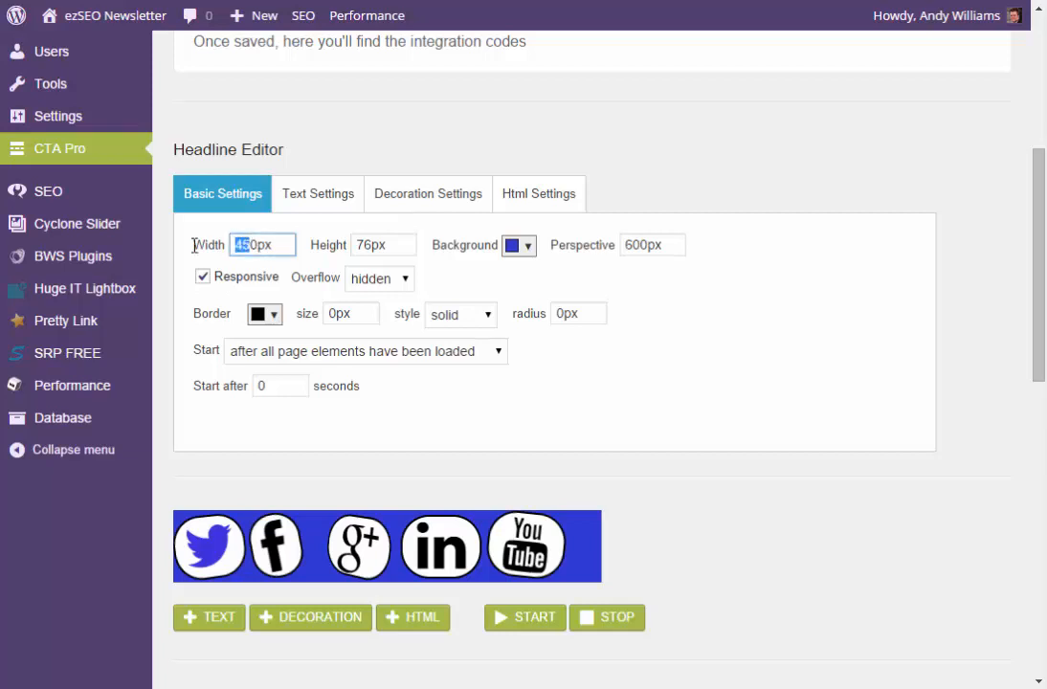
pyautogui.write('600')
pyautogui.press('BackSpace')
pyautogui.press('BackSpace')
pyautogui.press('BackSpace')
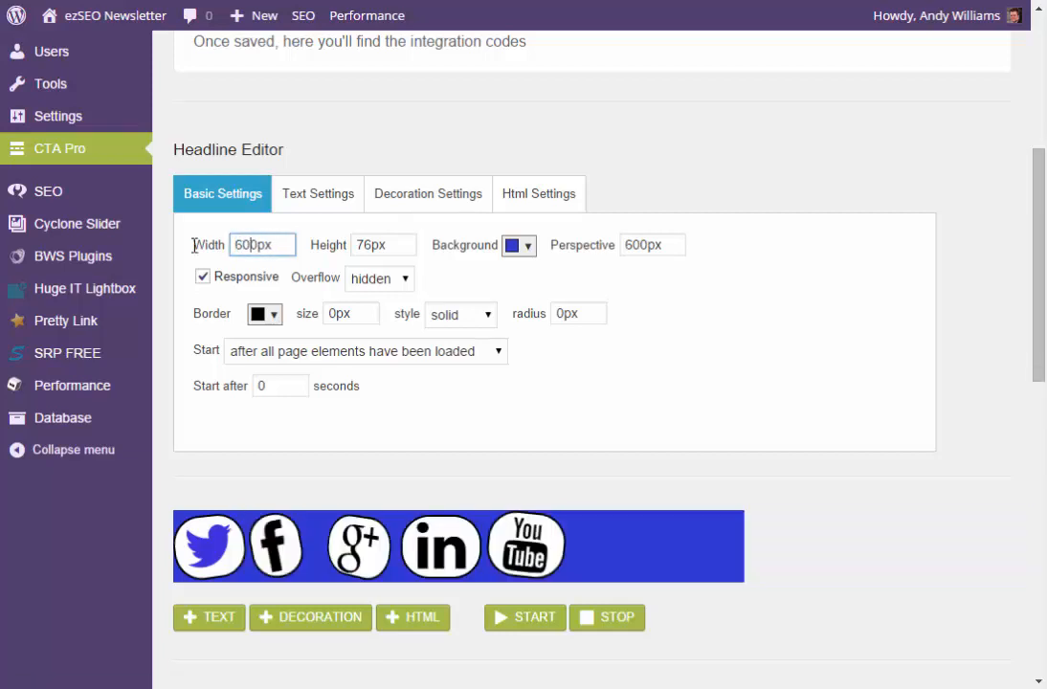
pyautogui.write('45')
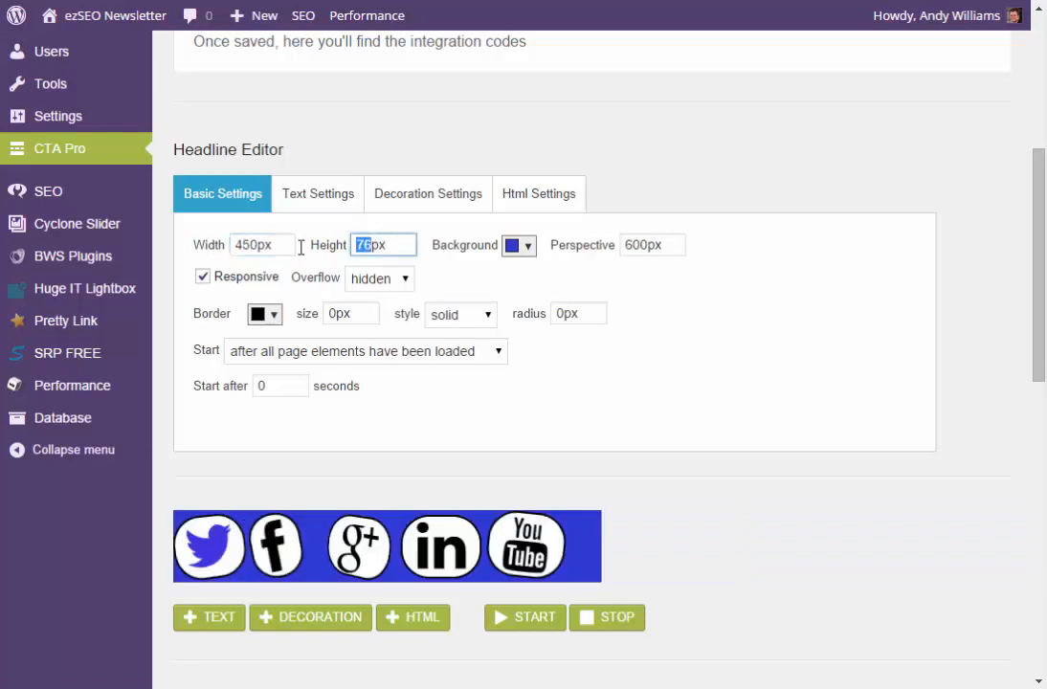
# - Try headline heights of 500px and 200px, comparing them in the CTA preview
pyautogui.write('500')
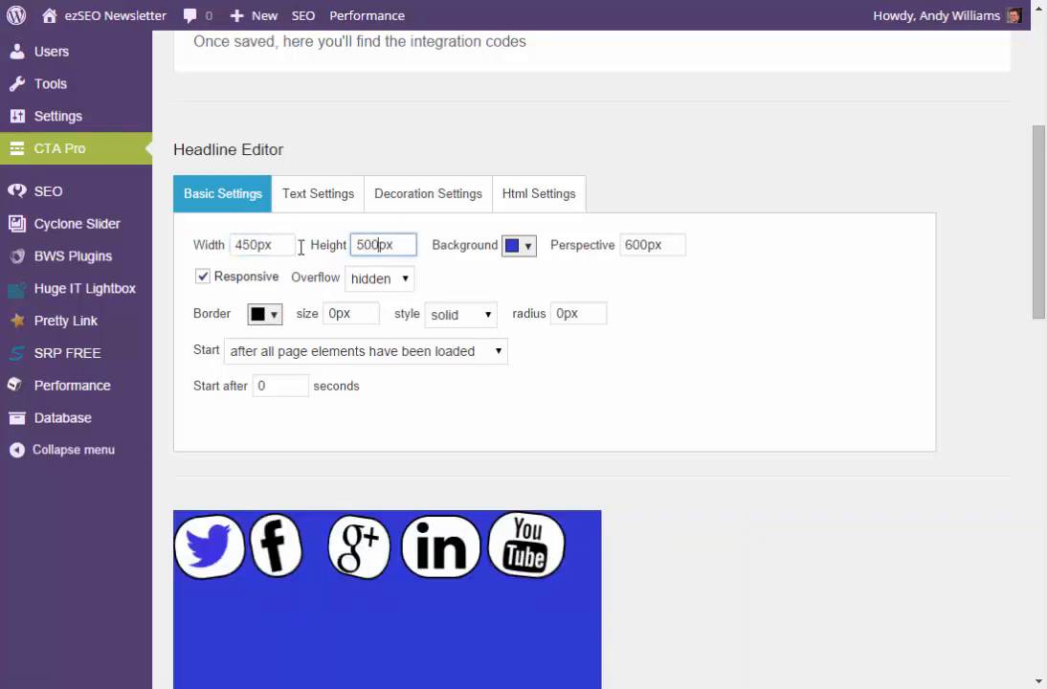
pyautogui.moveTo(1037, 191); pyautogui.dragTo(1025, 170)
pyautogui.press('BackSpace')
pyautogui.press('BackSpace')
pyautogui.press('BackSpace')
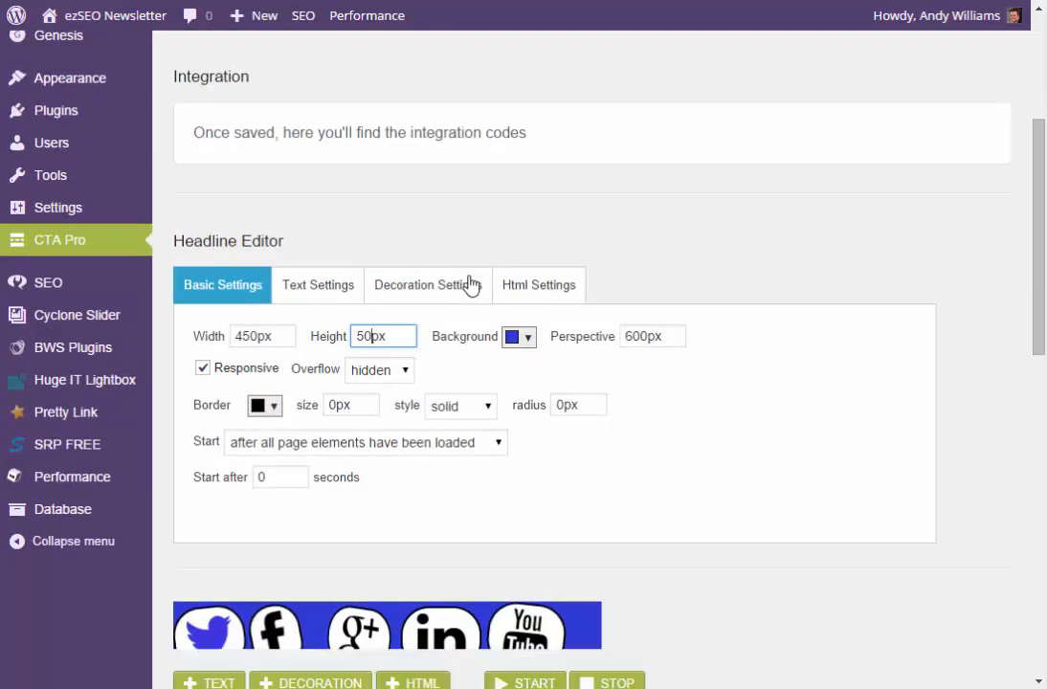
pyautogui.write('200')
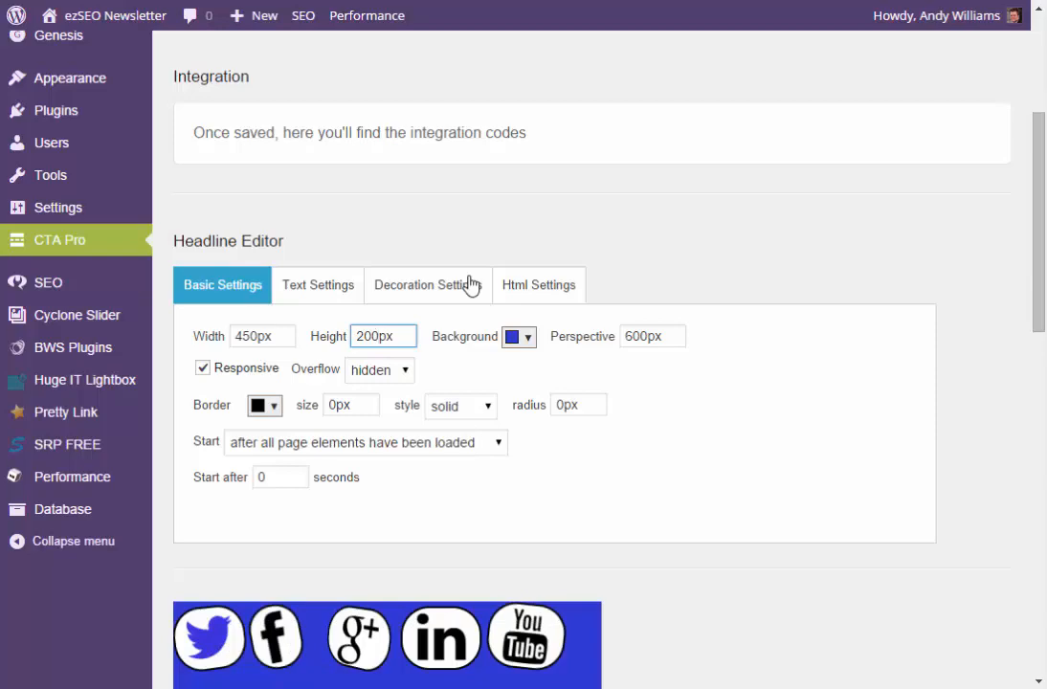
pyautogui.scroll(-3, 1041, 163)
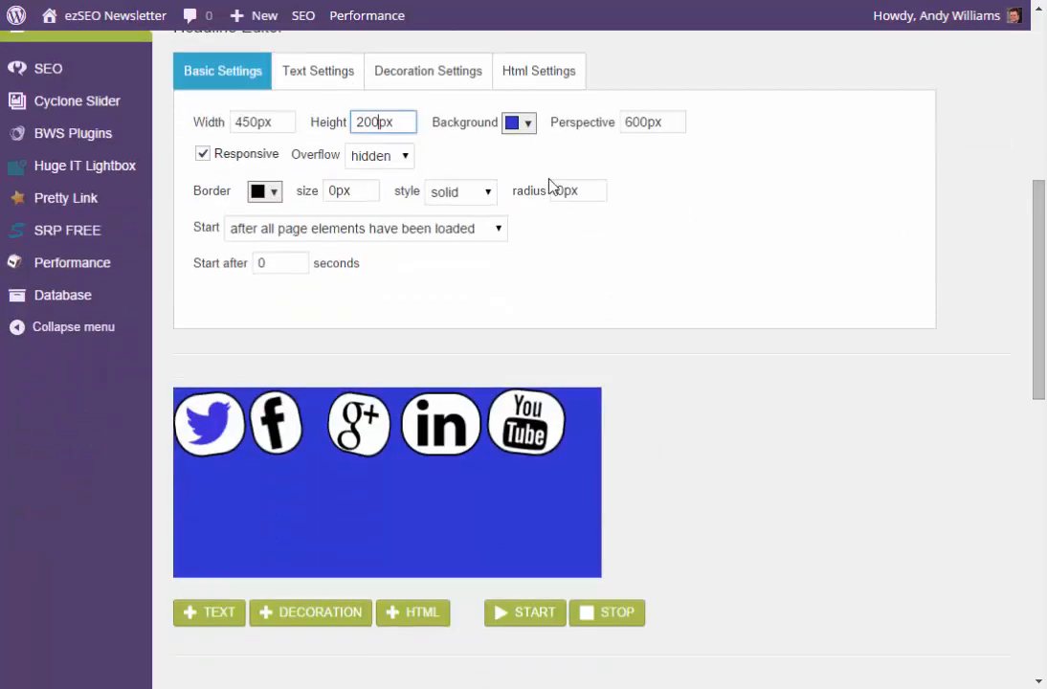
# - Try smaller headline heights of 100px and 90px
pyautogui.press('BackSpace')
pyautogui.press('BackSpace')
pyautogui.press('BackSpace')
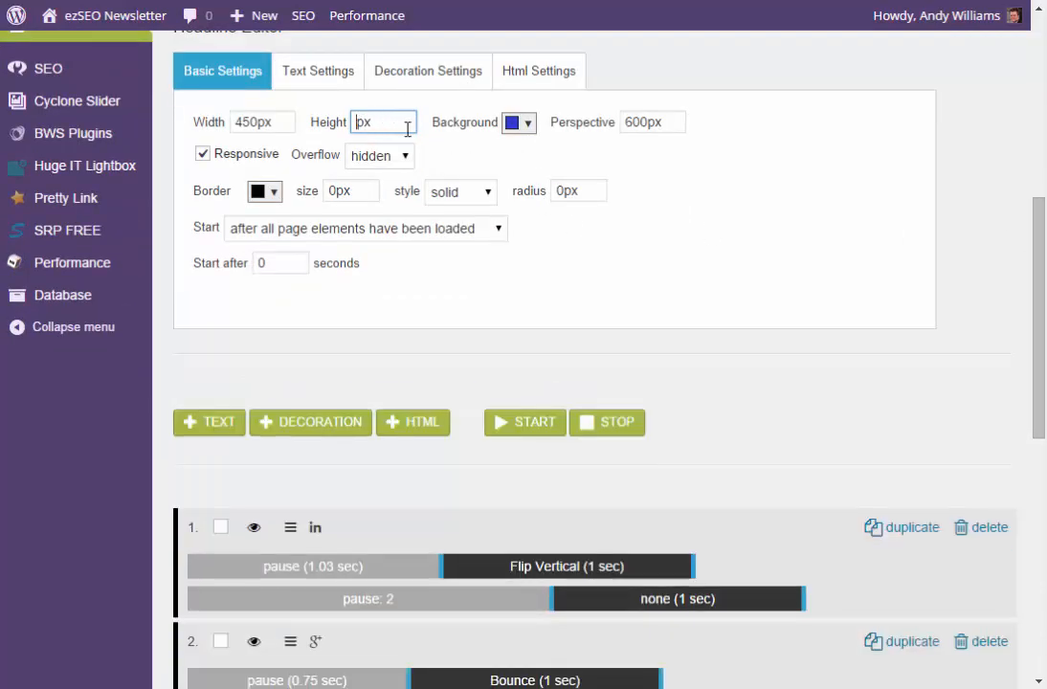
pyautogui.write('100')
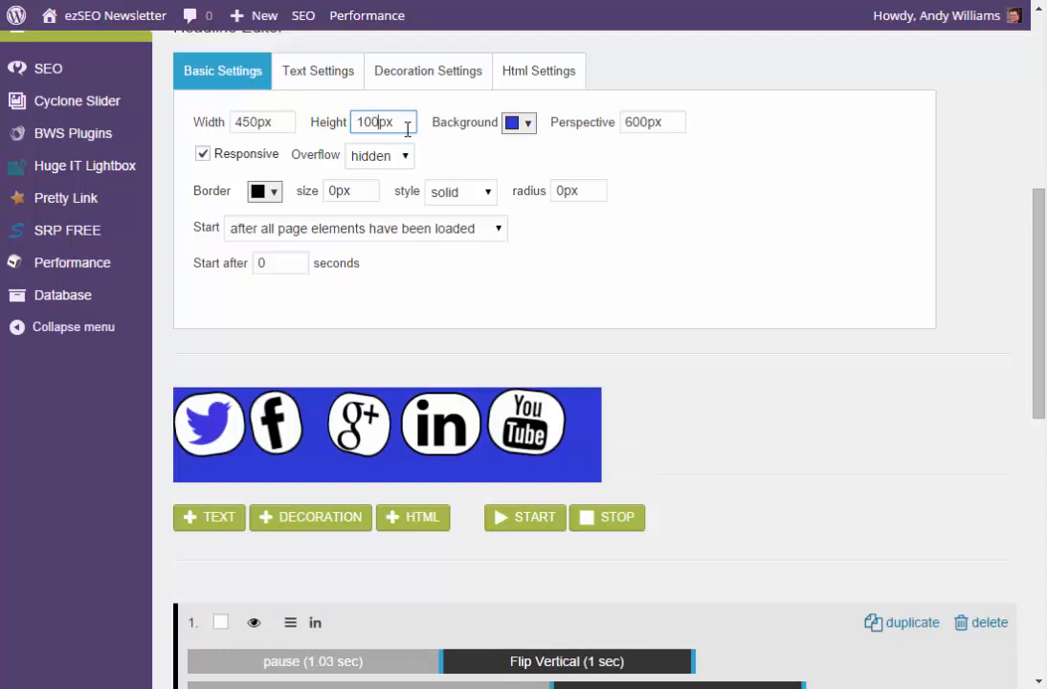
pyautogui.press('BackSpace')
pyautogui.press('BackSpace')
pyautogui.press('BackSpace')
pyautogui.write('90')
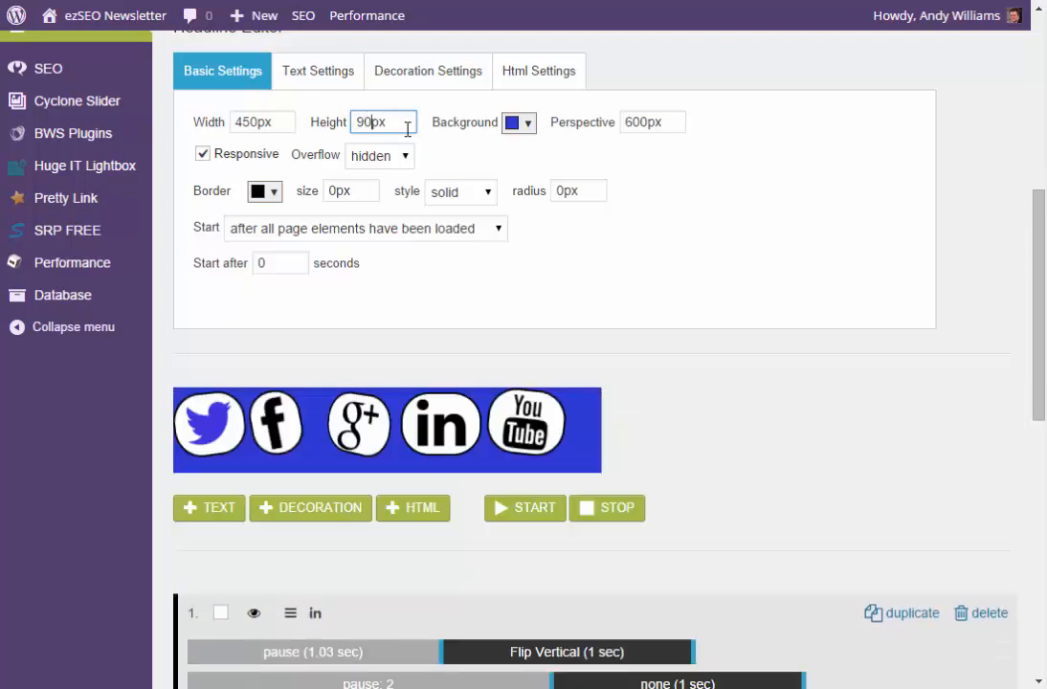
# - Set the headline's height to 80px
pyautogui.press('BackSpace')
pyautogui.press('BackSpace')
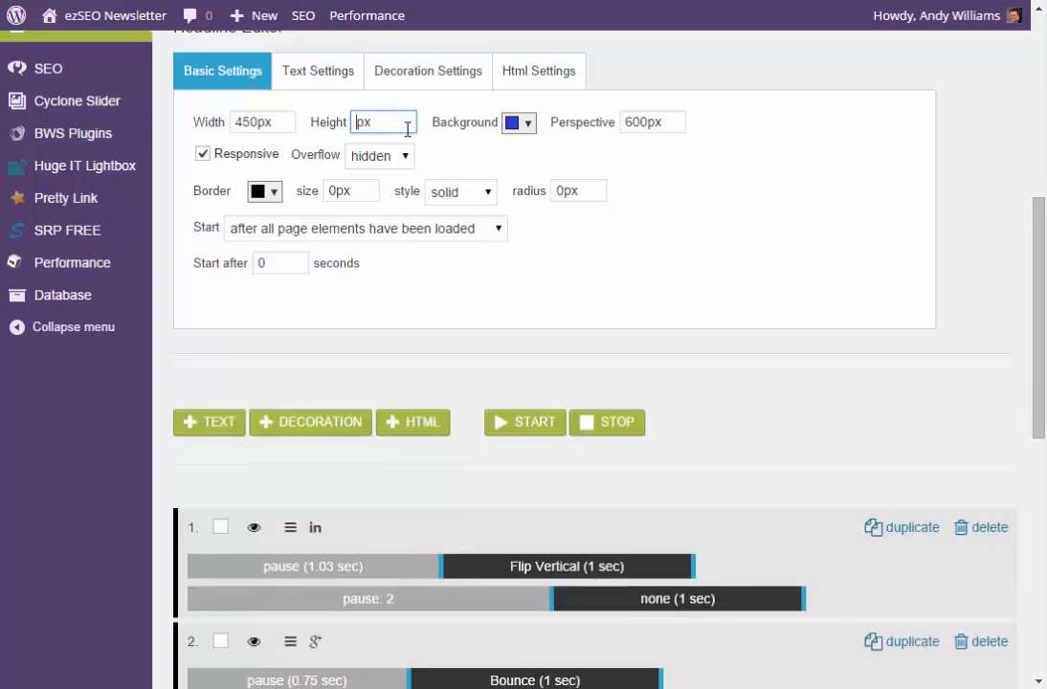
pyautogui.write('80')
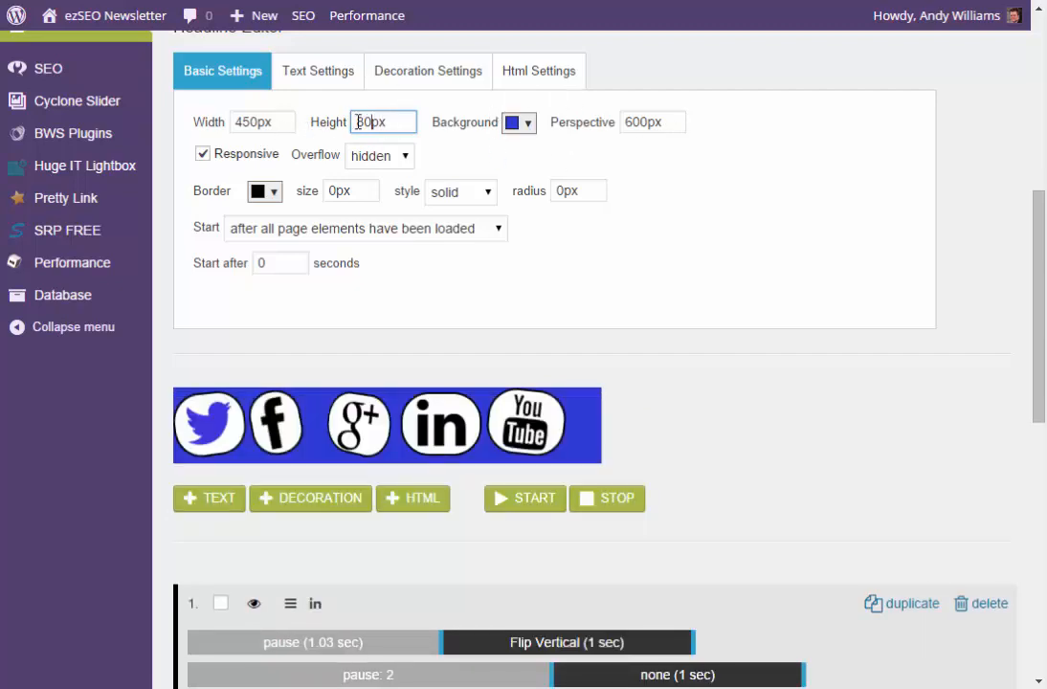
# - Toggle the headline's Responsive option off and on again, and look through the overflow options, keeping hidden
pyautogui.click(203, 157)
pyautogui.click(207, 157)
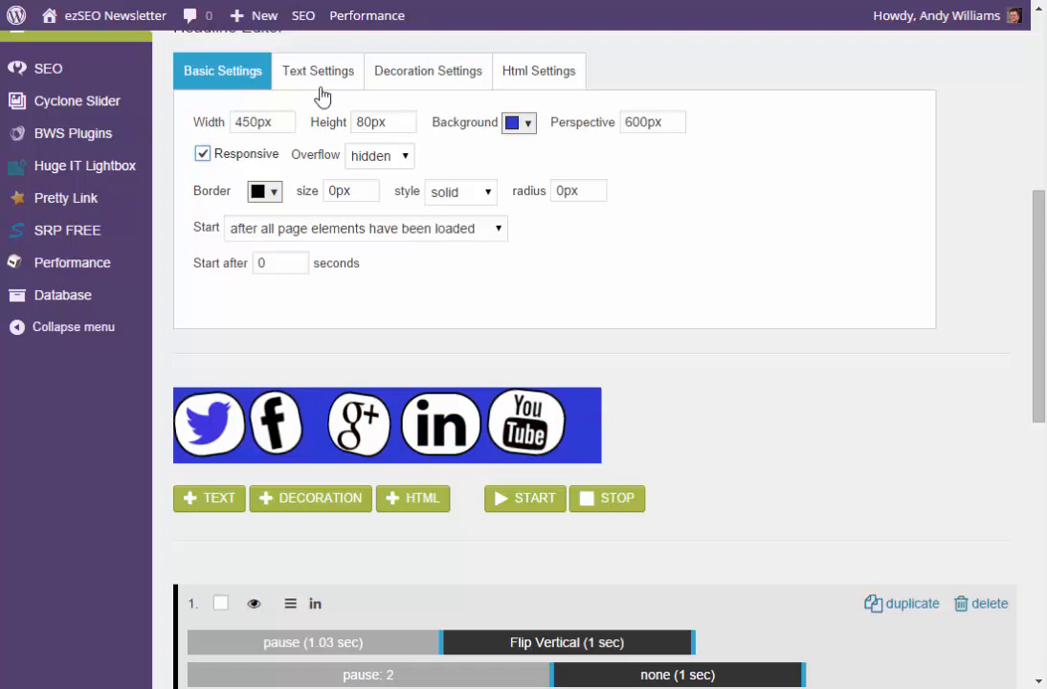
pyautogui.click(405, 157)
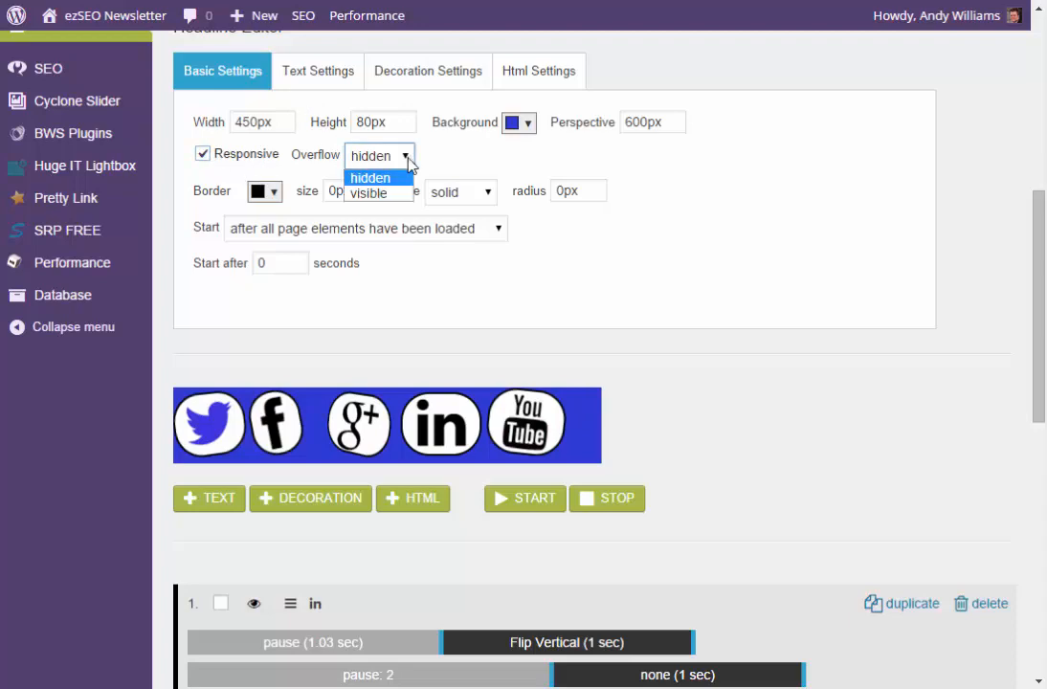
pyautogui.click(408, 159)
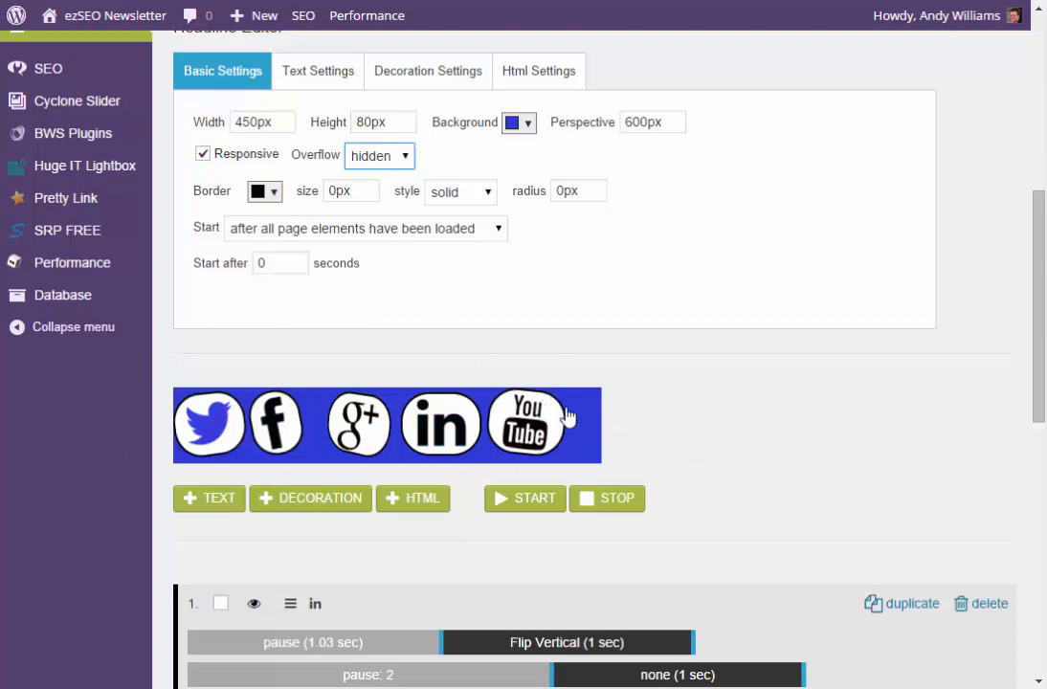
pyautogui.click(387, 167)
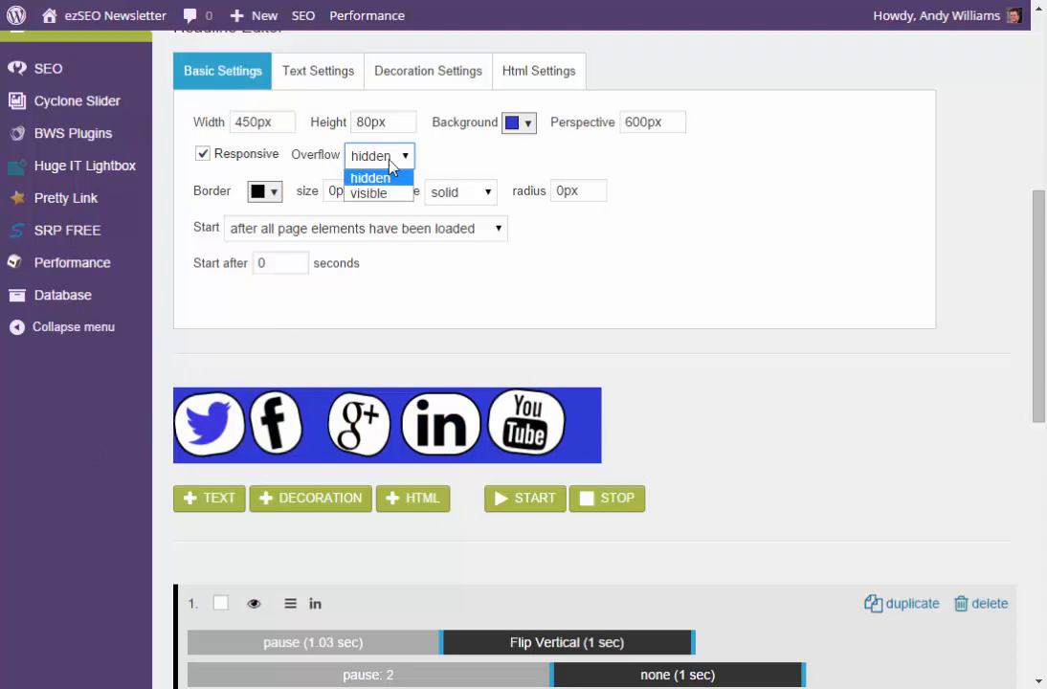
pyautogui.click(461, 156)
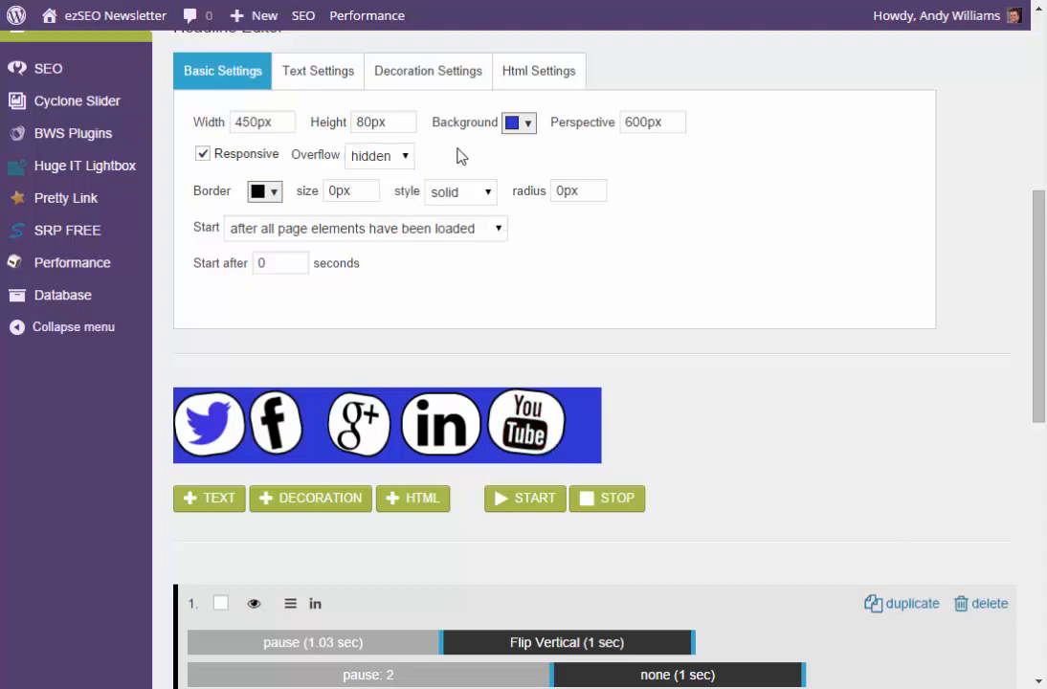
# - Give the headline a green #4ac92d border with a size of 2px
pyautogui.click(272, 192)
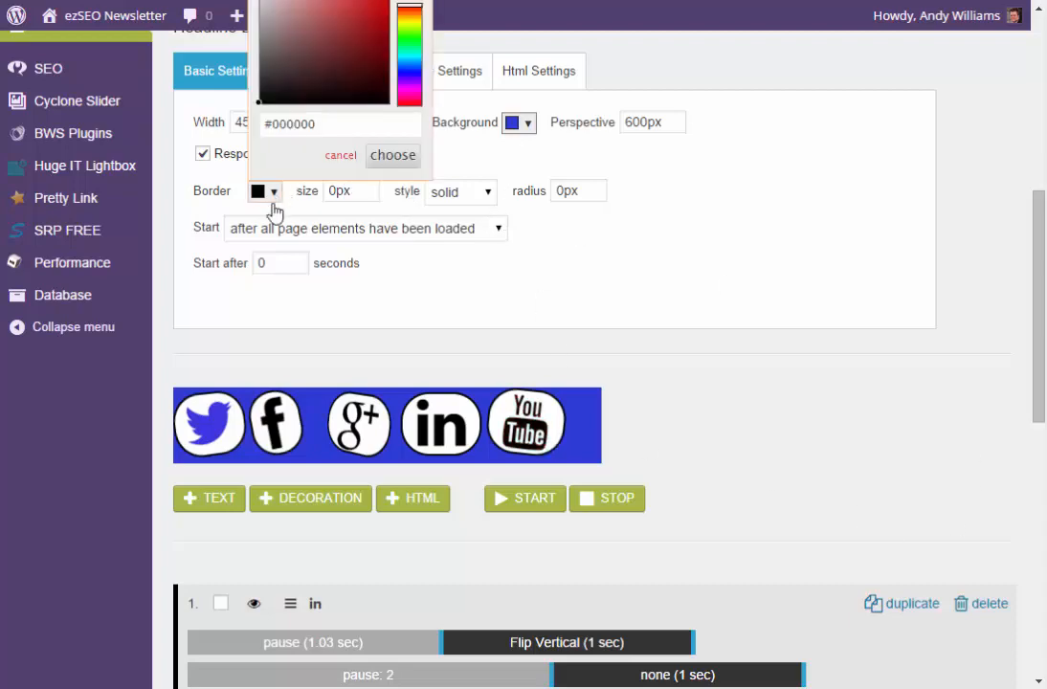
pyautogui.click(410, 35)
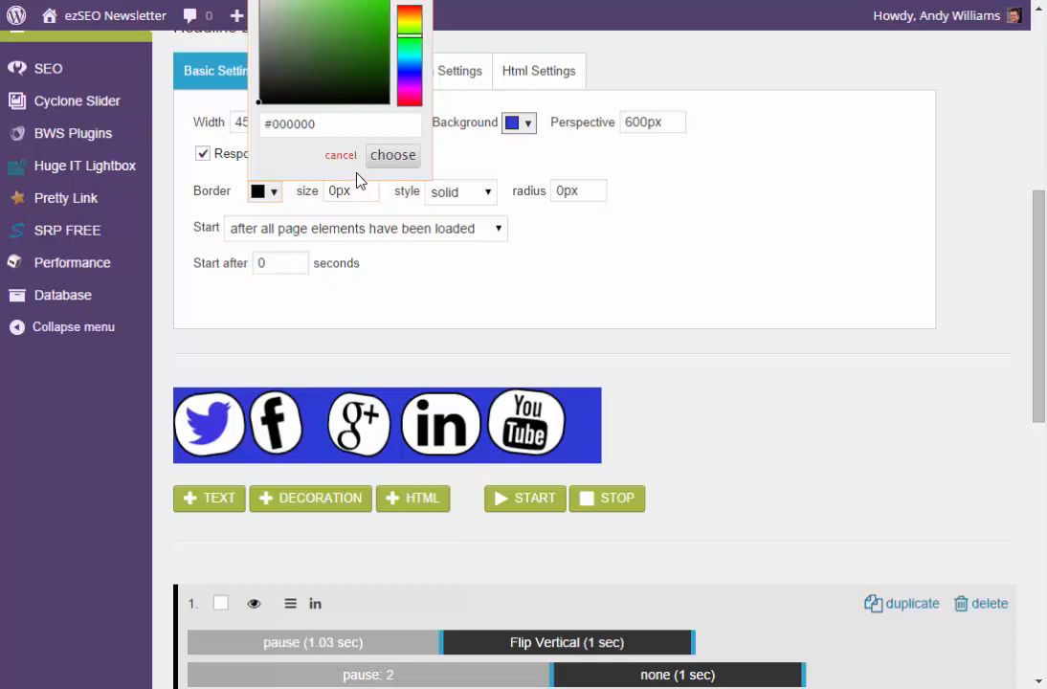
pyautogui.click(360, 4)
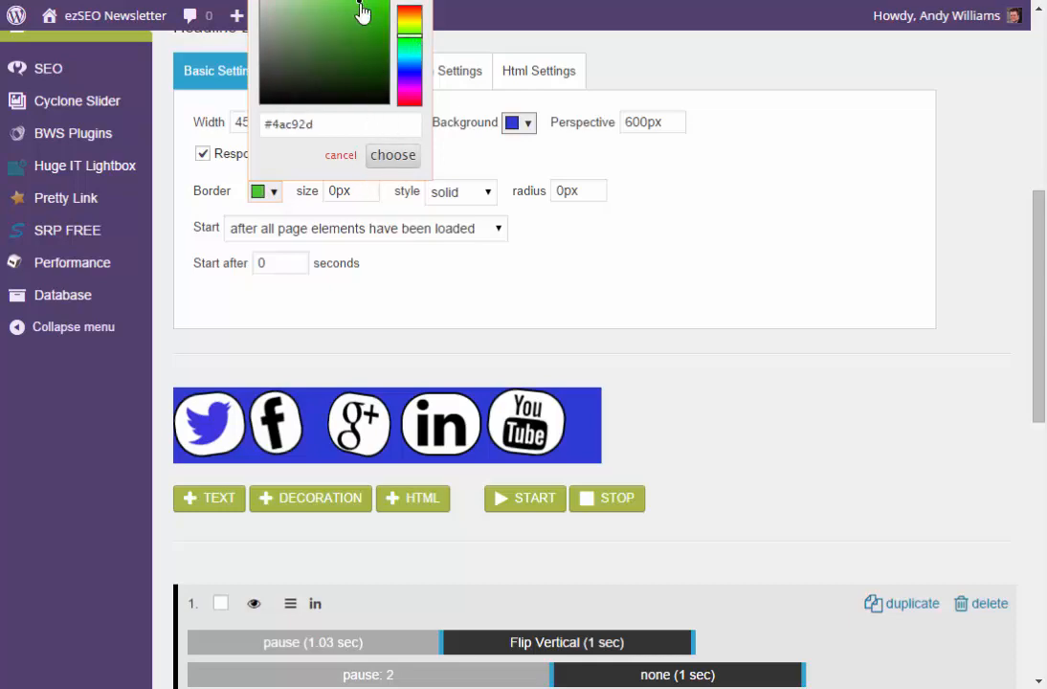
pyautogui.click(385, 155)
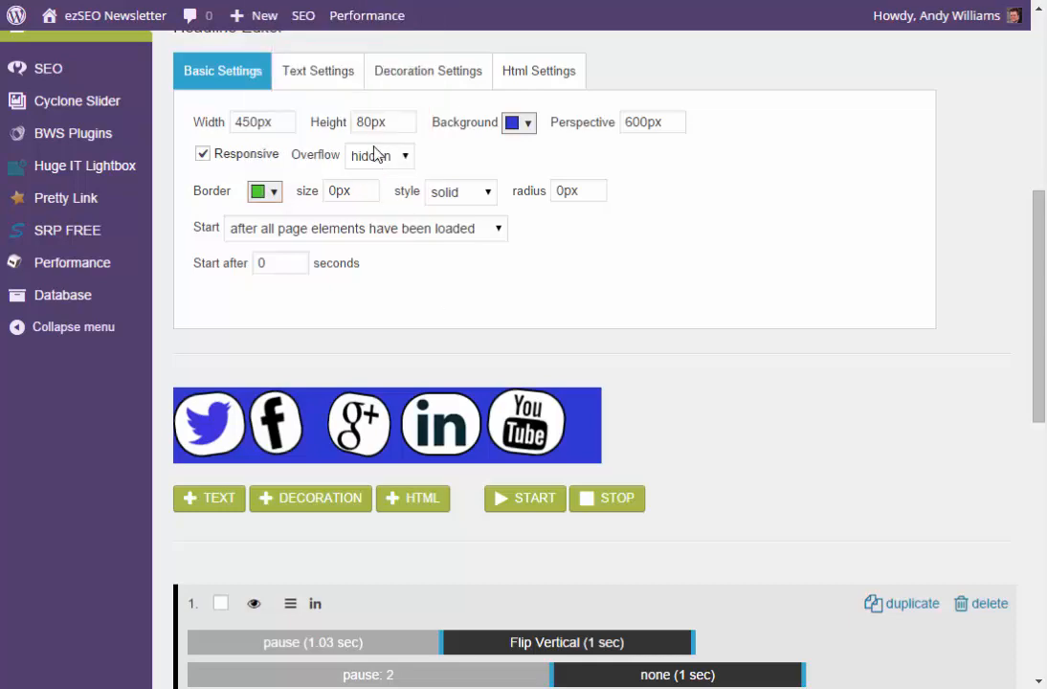
pyautogui.click(331, 194)
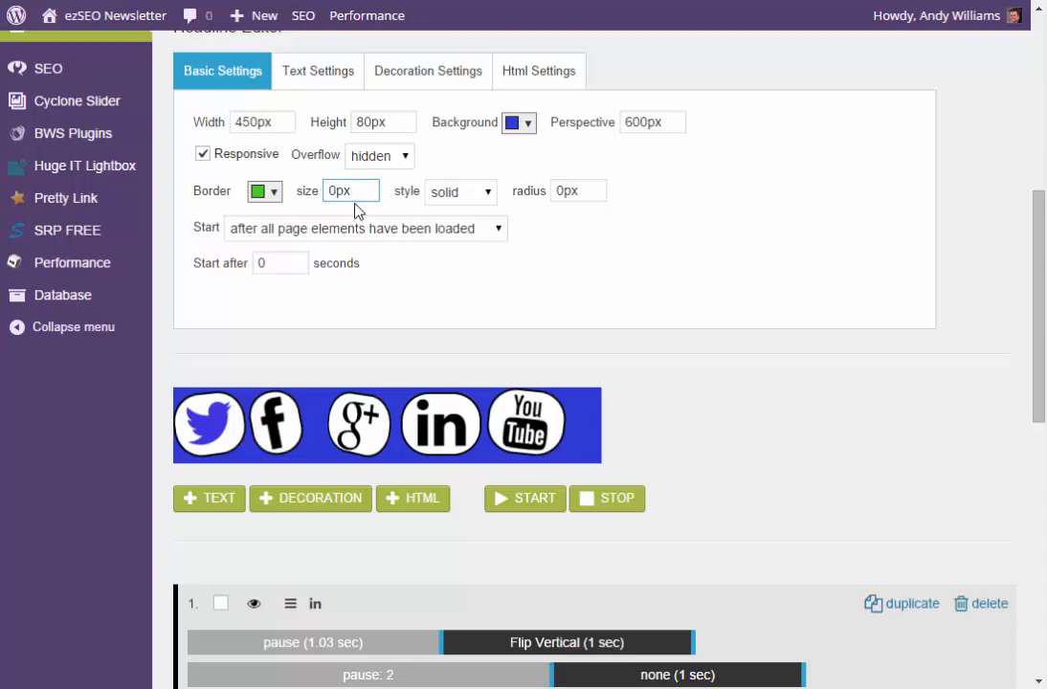
pyautogui.moveTo(337, 192); pyautogui.dragTo(285, 190)
pyautogui.write('2')
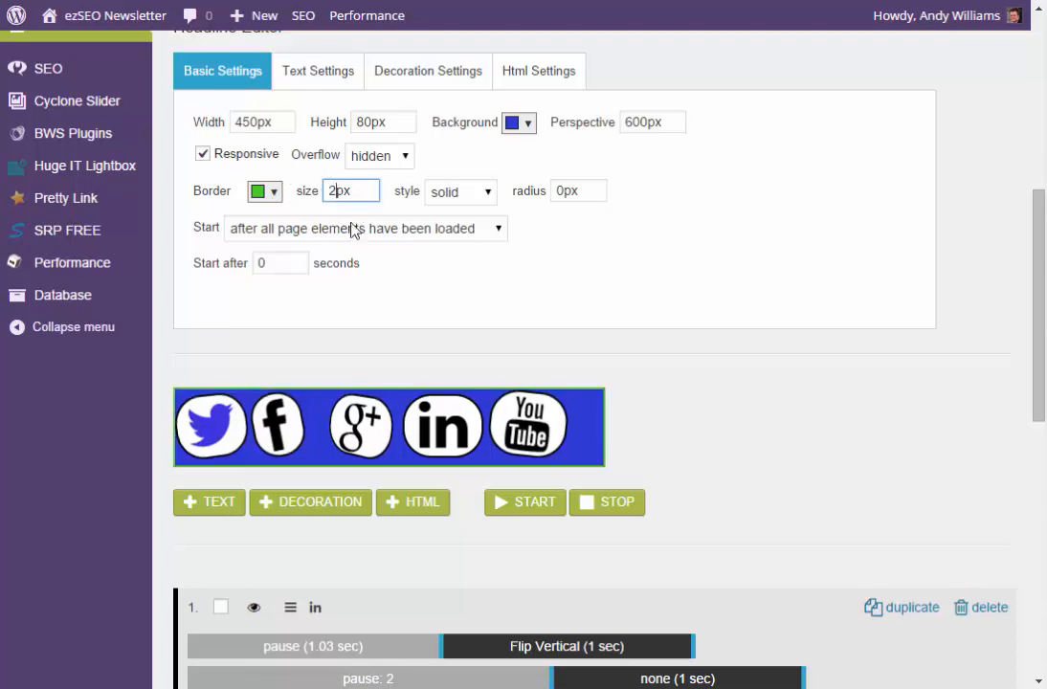
# - Set the headline's border style to dashed with a corner radius of 10px
pyautogui.click(476, 193)
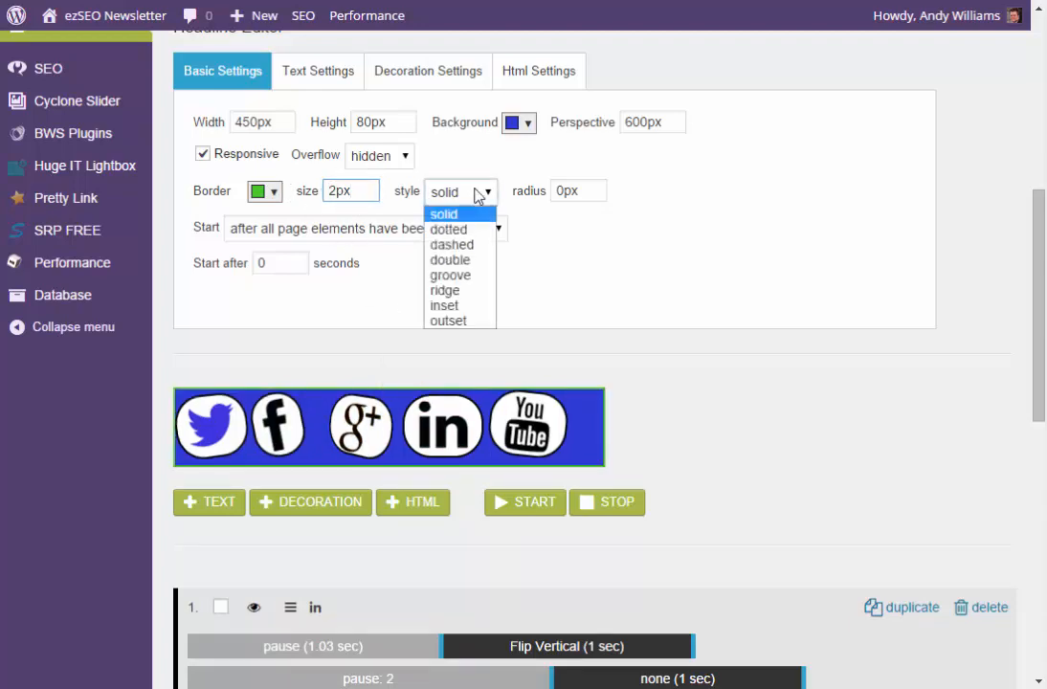
pyautogui.click(464, 245)
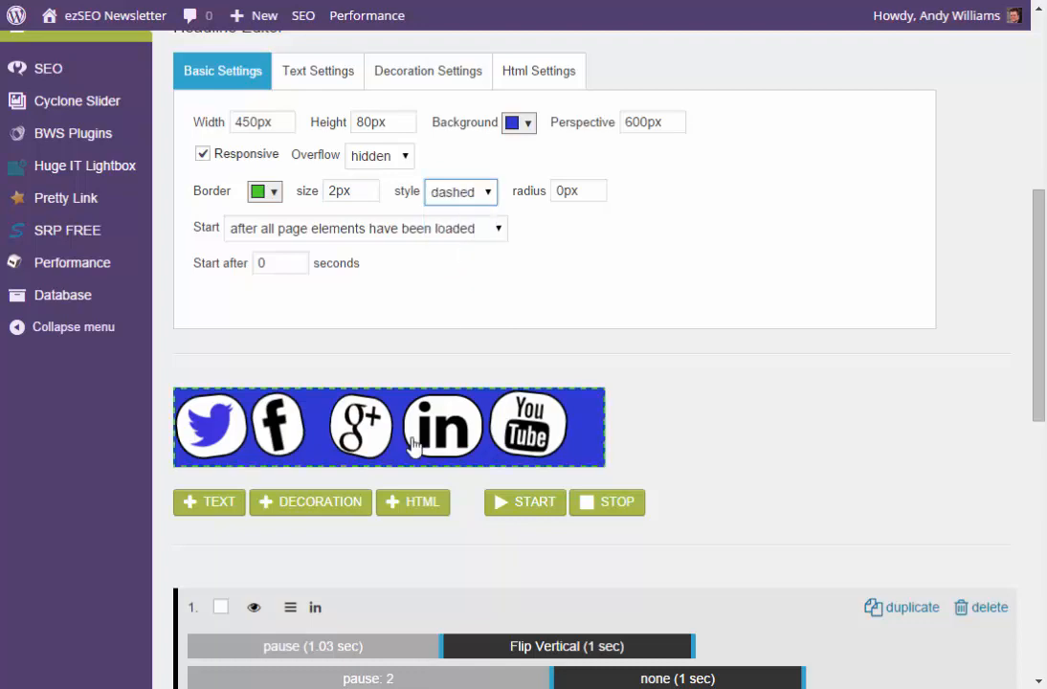
pyautogui.click(560, 195)
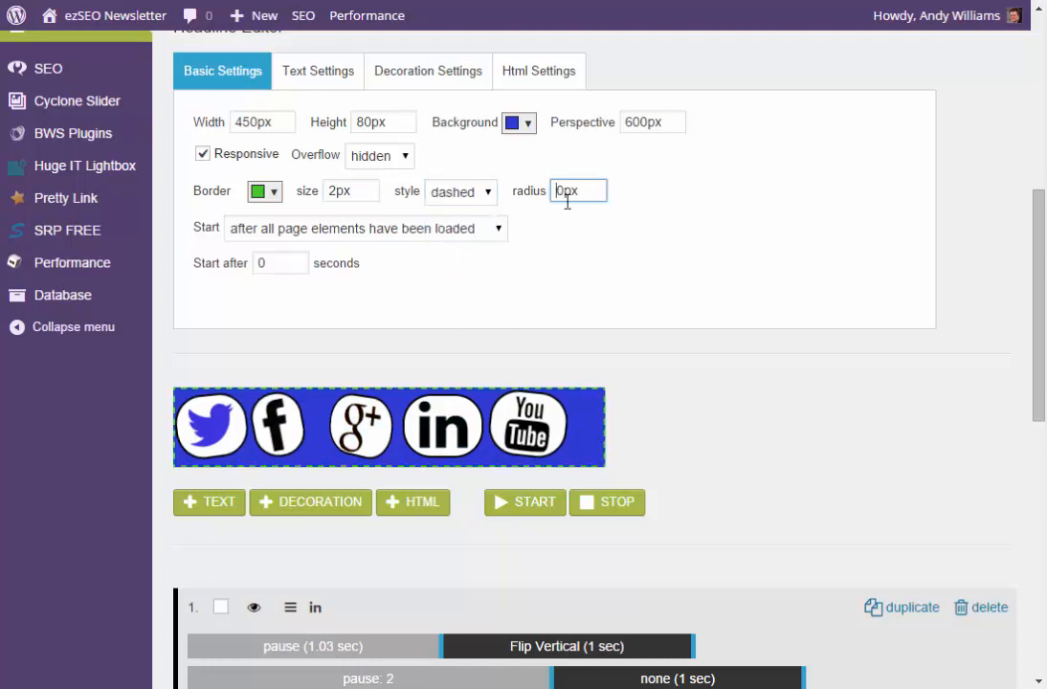
pyautogui.write('10')
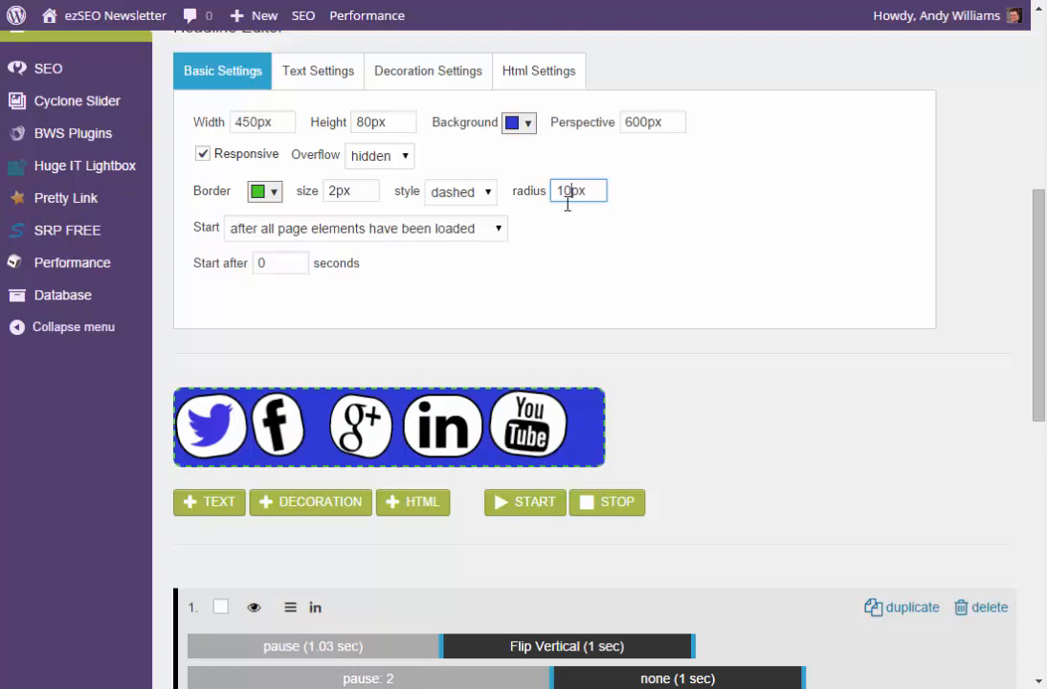
# - Review the animation start options and set the CTA to start when it is visible (i.e. scrolling the page)
pyautogui.click(350, 231)
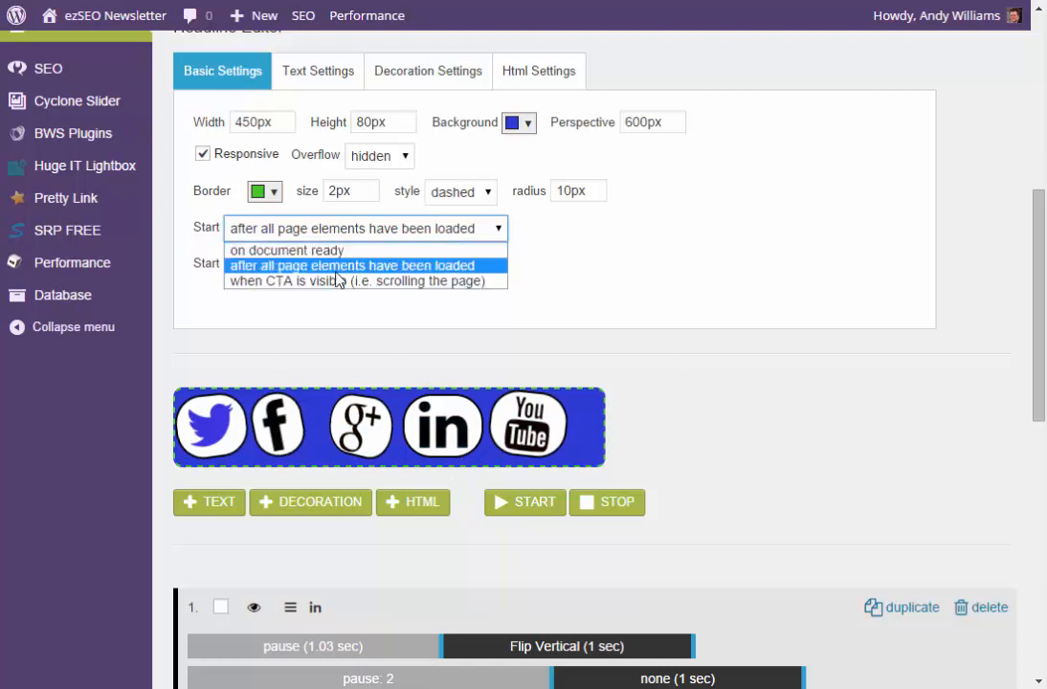
pyautogui.click(287, 265)
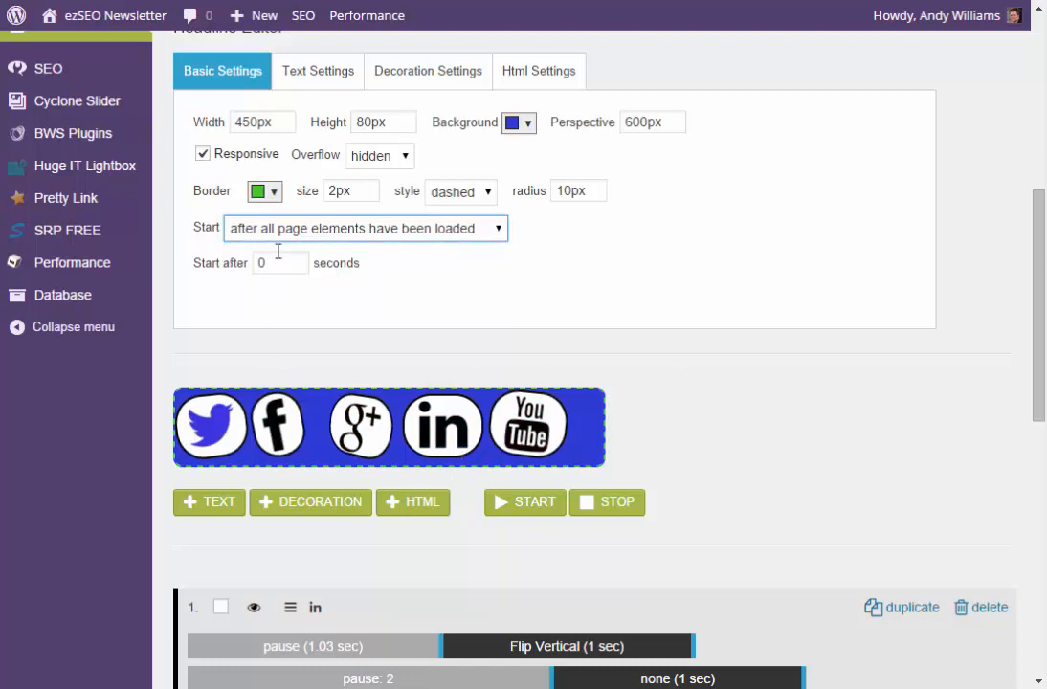
pyautogui.click(499, 232)
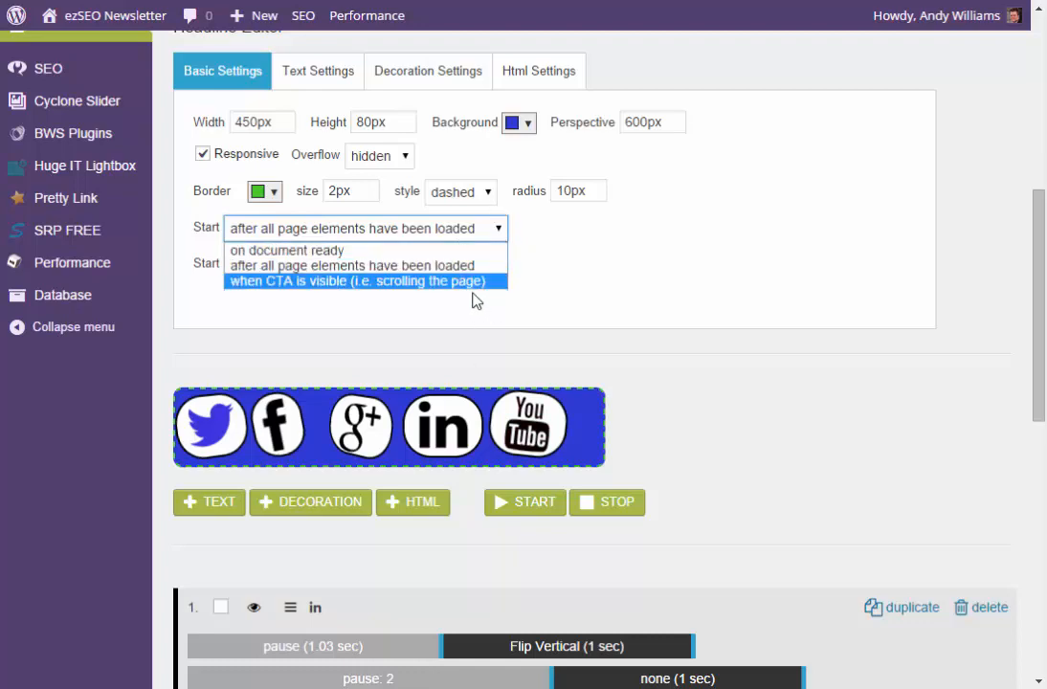
pyautogui.click(411, 281)
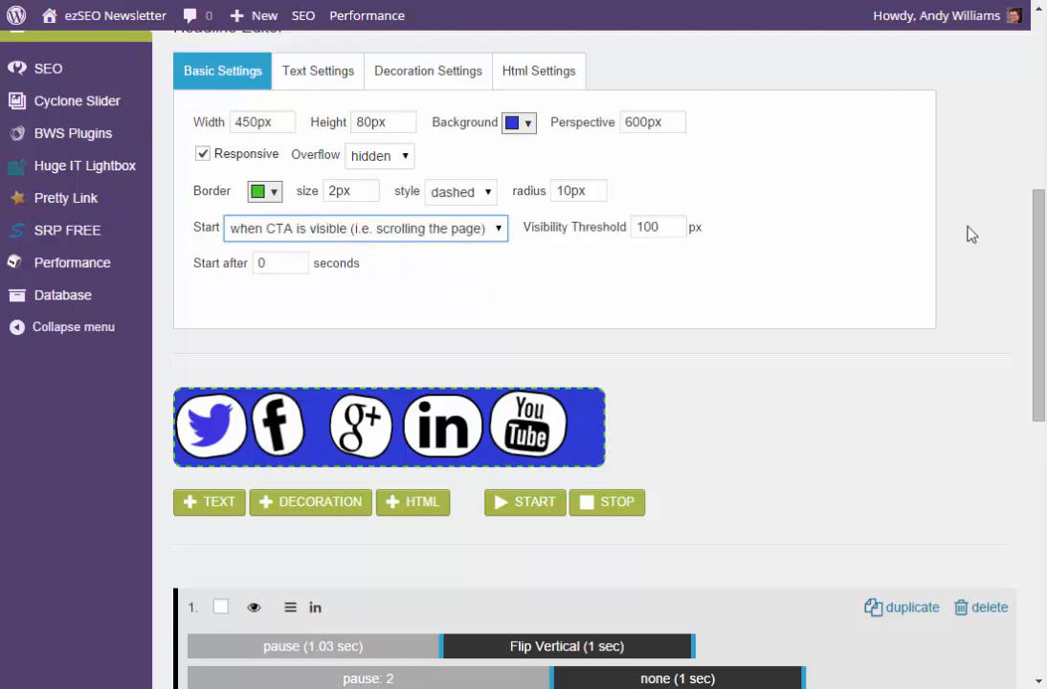
# - Play the CTA animation to preview the customized headline
pyautogui.moveTo(1041, 229); pyautogui.dragTo(1041, 197)
pyautogui.click(514, 597)
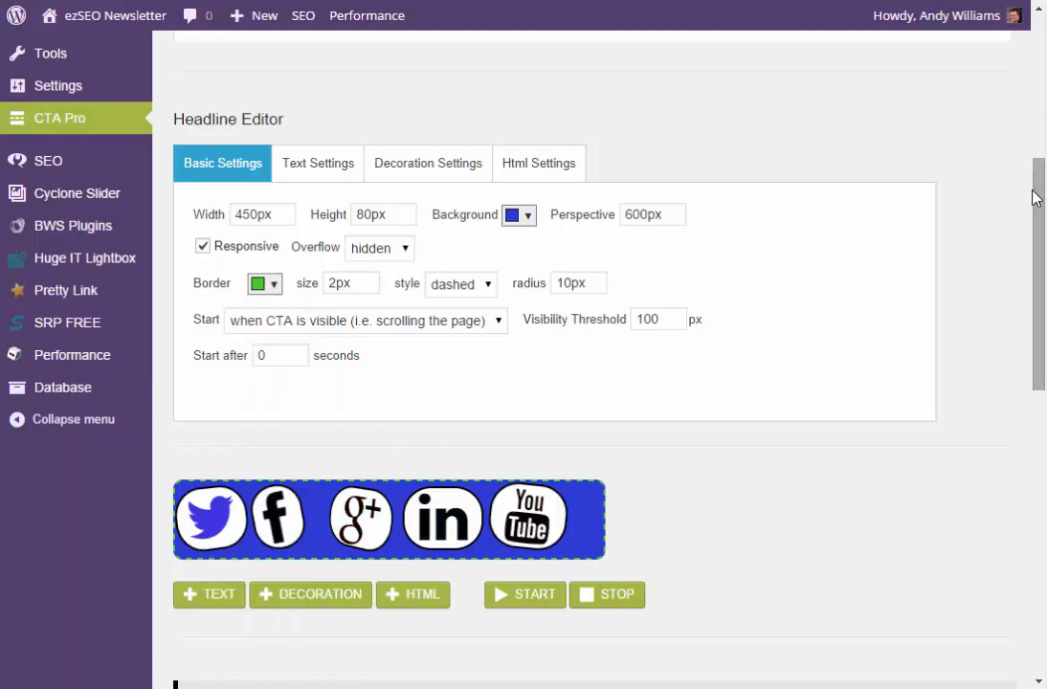
pyautogui.moveTo(1040, 211); pyautogui.dragTo(1030, 495)
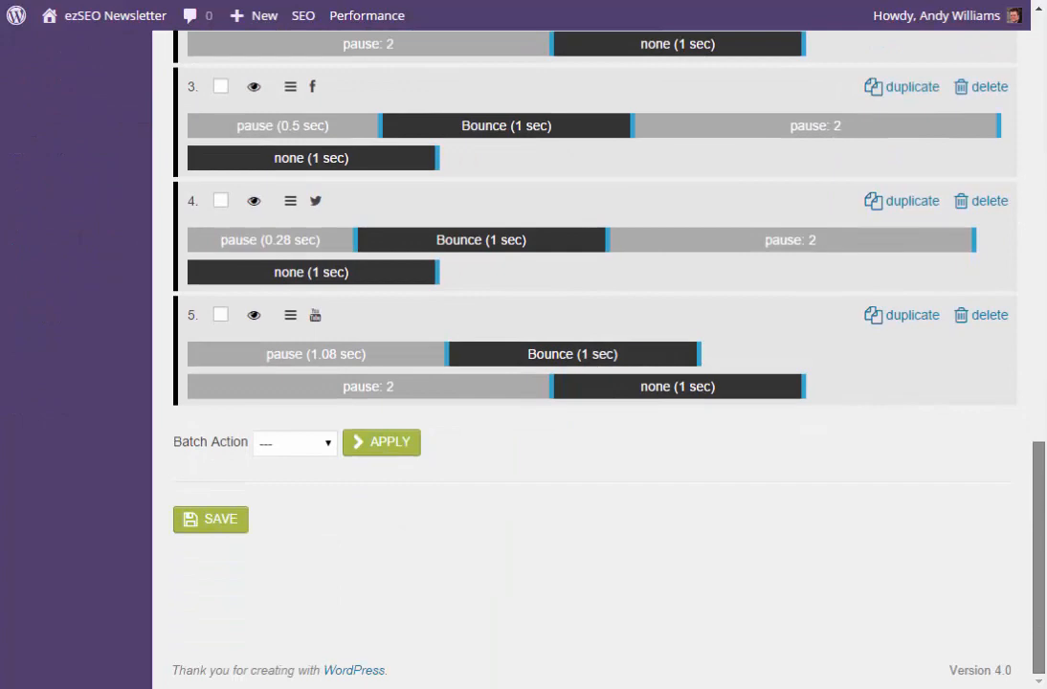
# - Replay the CTA animation and inspect the text settings of the Google+, LinkedIn, Twitter and Facebook icons
pyautogui.moveTo(1043, 539); pyautogui.dragTo(1042, 271)
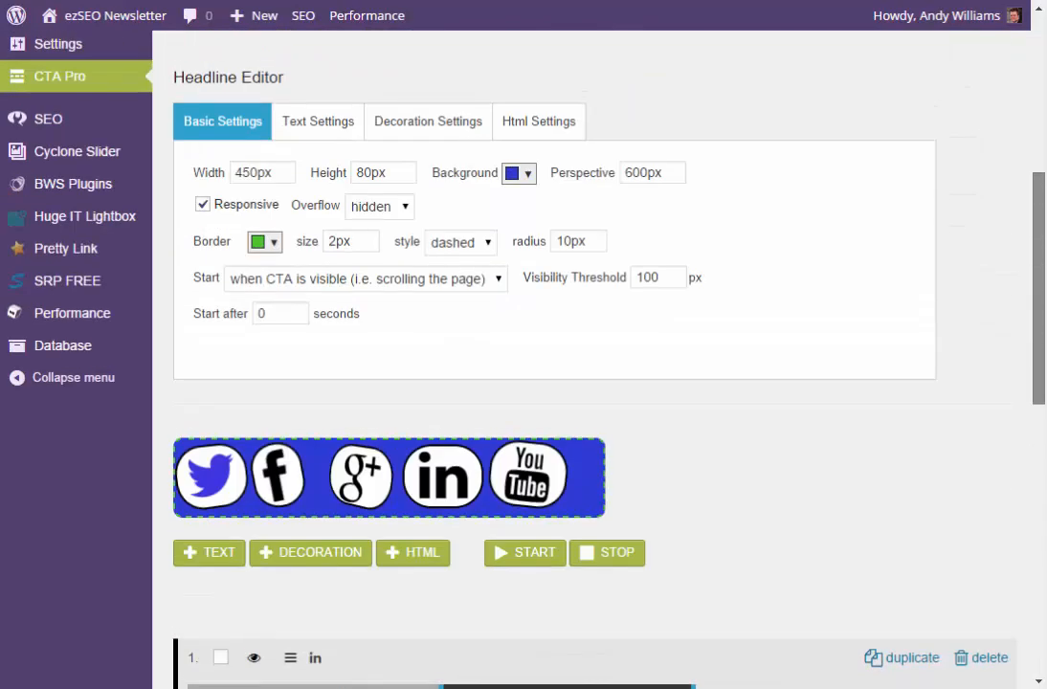
pyautogui.click(522, 552)
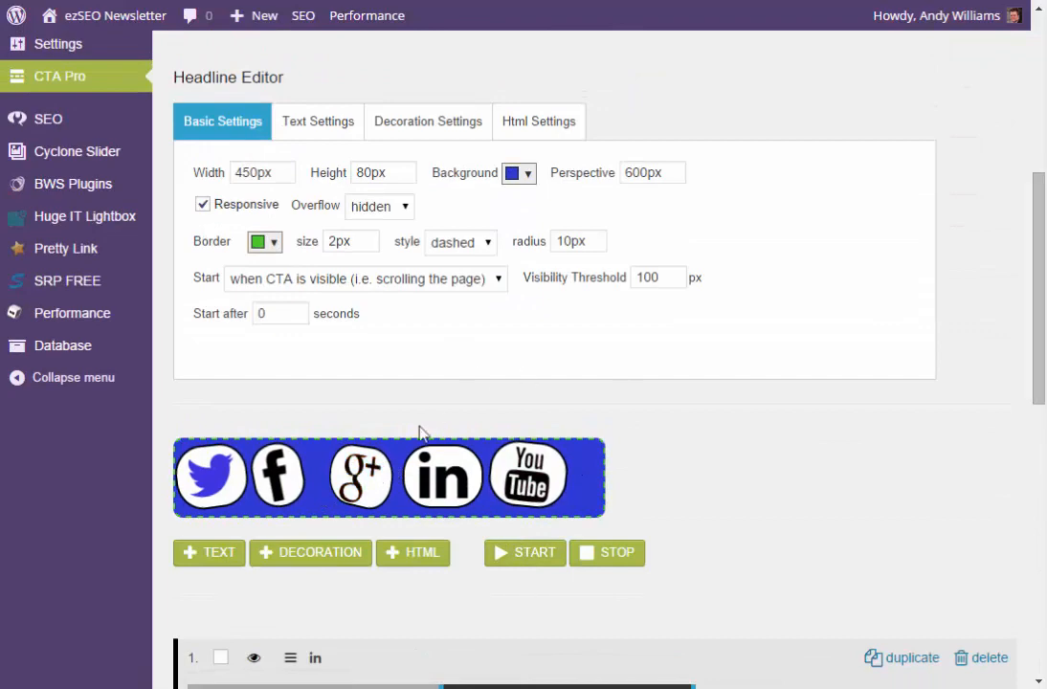
pyautogui.click(363, 477)
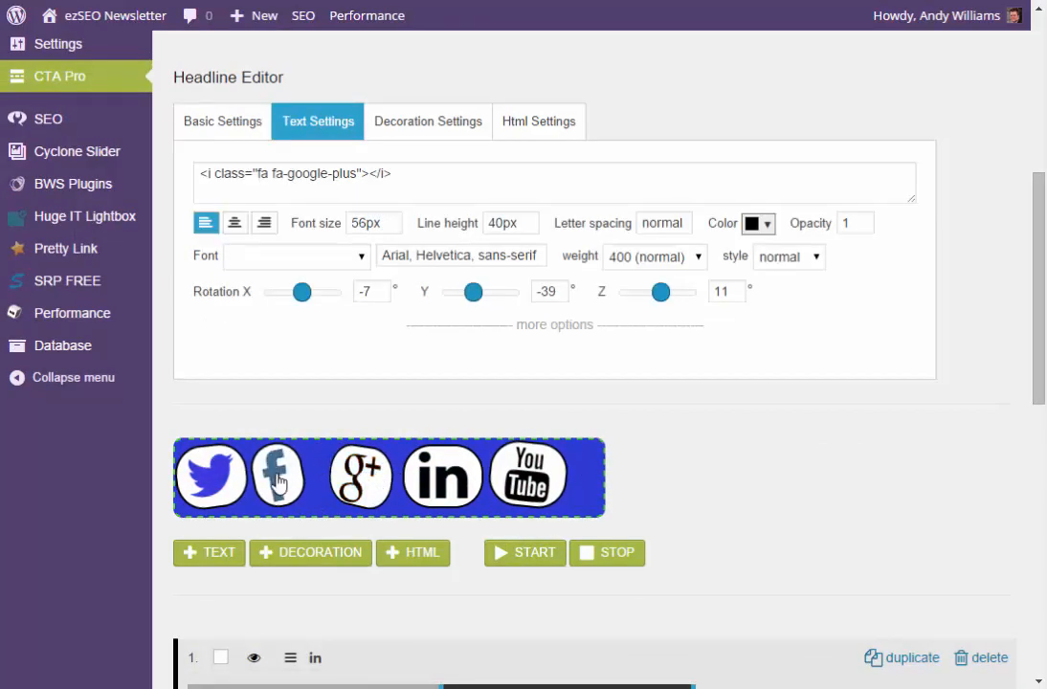
pyautogui.click(276, 476)
pyautogui.click(211, 476)
pyautogui.click(367, 479)
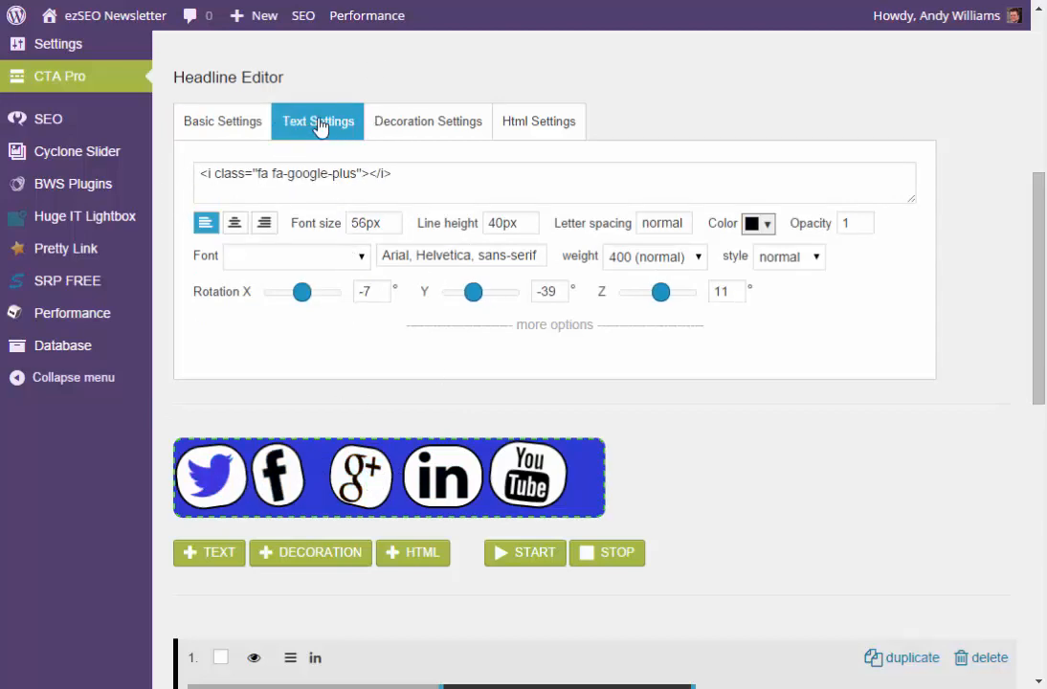
pyautogui.click(427, 481)
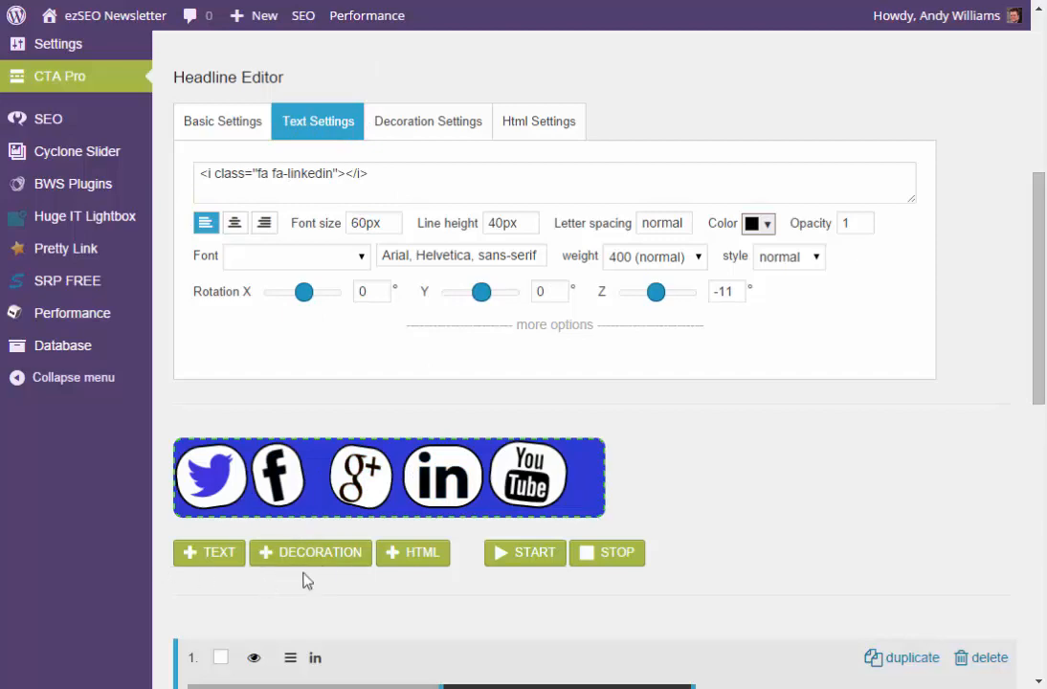
pyautogui.click(275, 473)
pyautogui.click(228, 476)
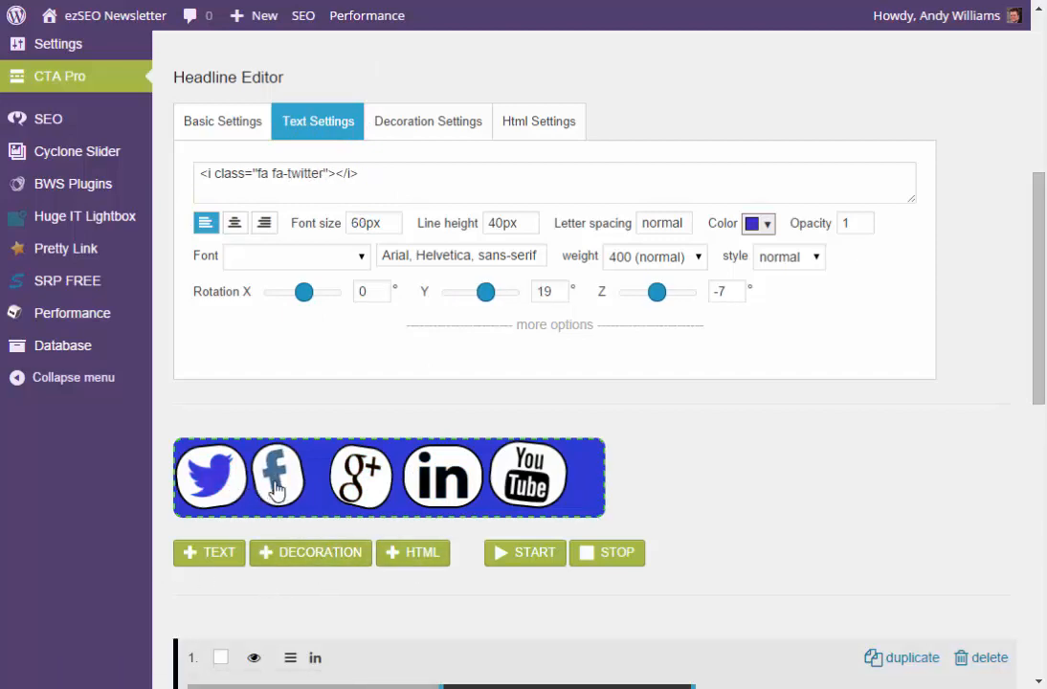
pyautogui.click(278, 476)
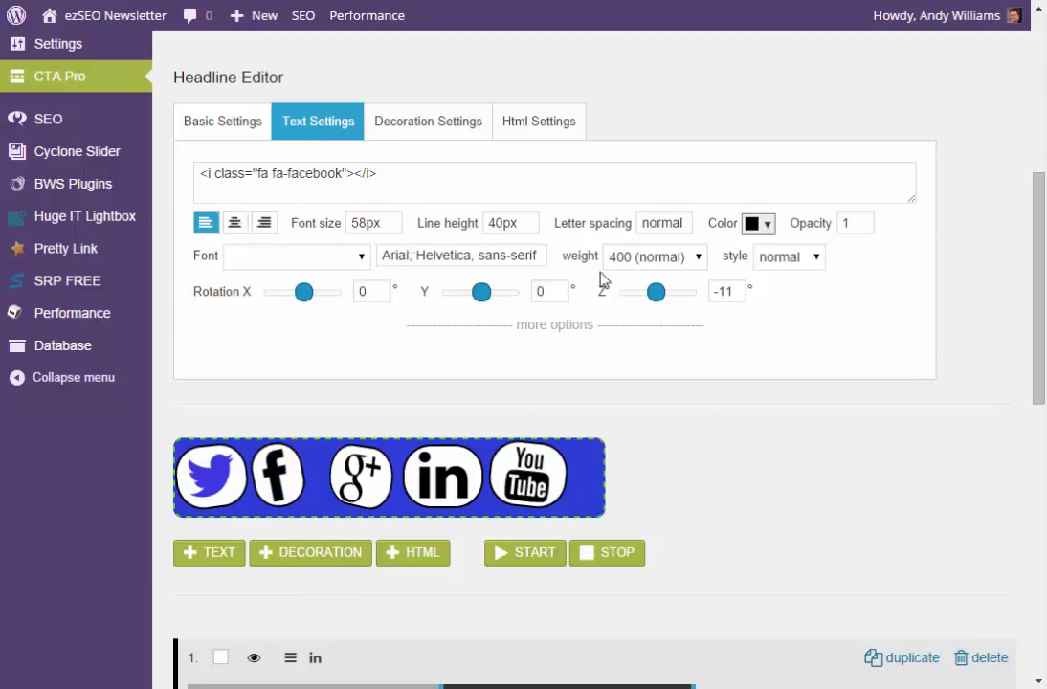
# - Review the Facebook icon's available fonts and expand its additional text options
pyautogui.click(366, 257)
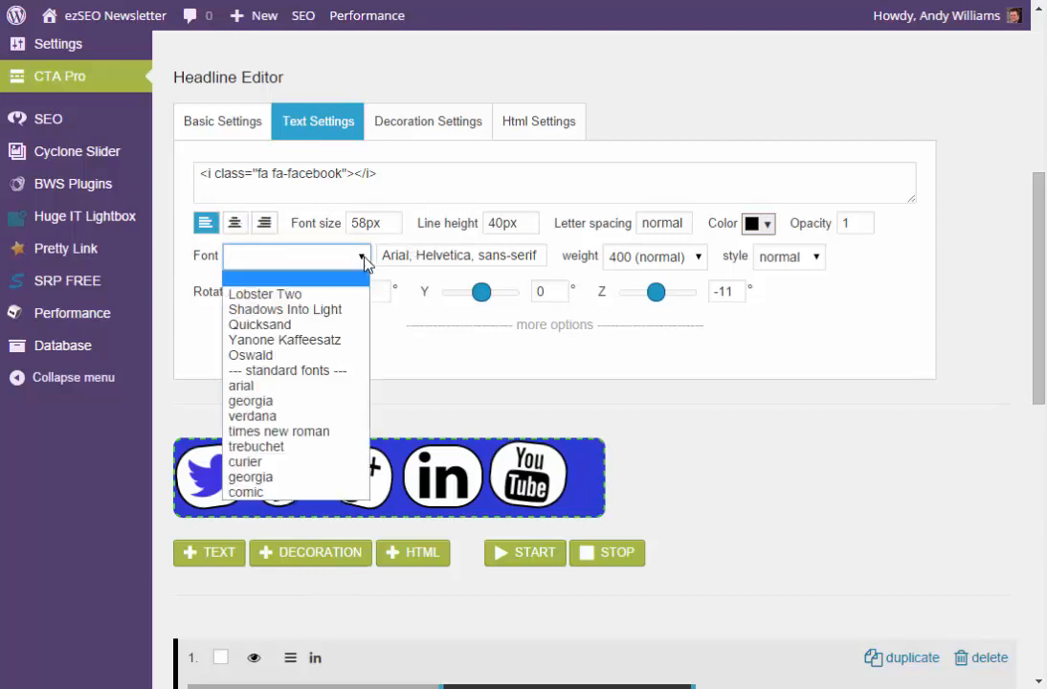
pyautogui.click(727, 359)
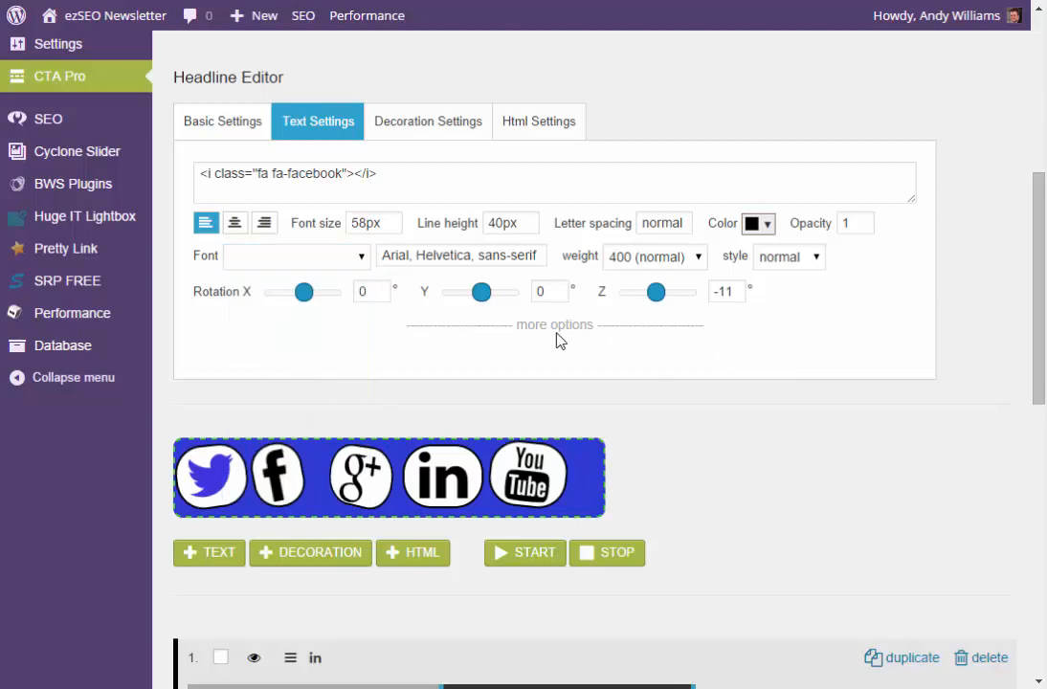
pyautogui.click(559, 329)
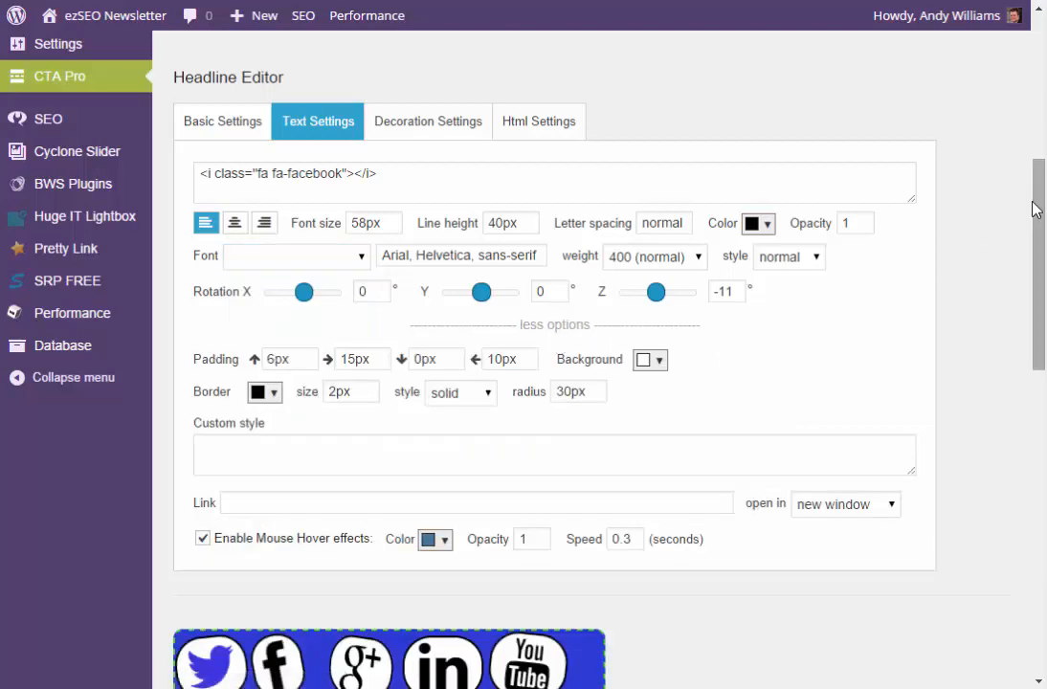
pyautogui.scroll(-3, 350, 299)
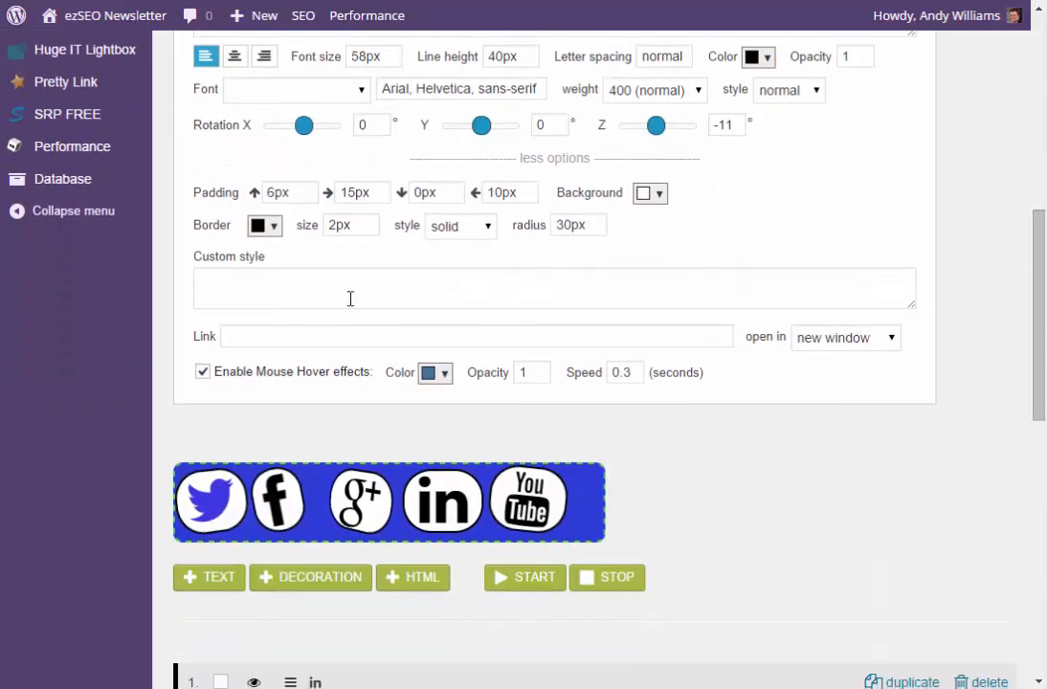
# - Check the Facebook icon's link field and the choices for opening the link in the same or a new window
pyautogui.click(300, 344)
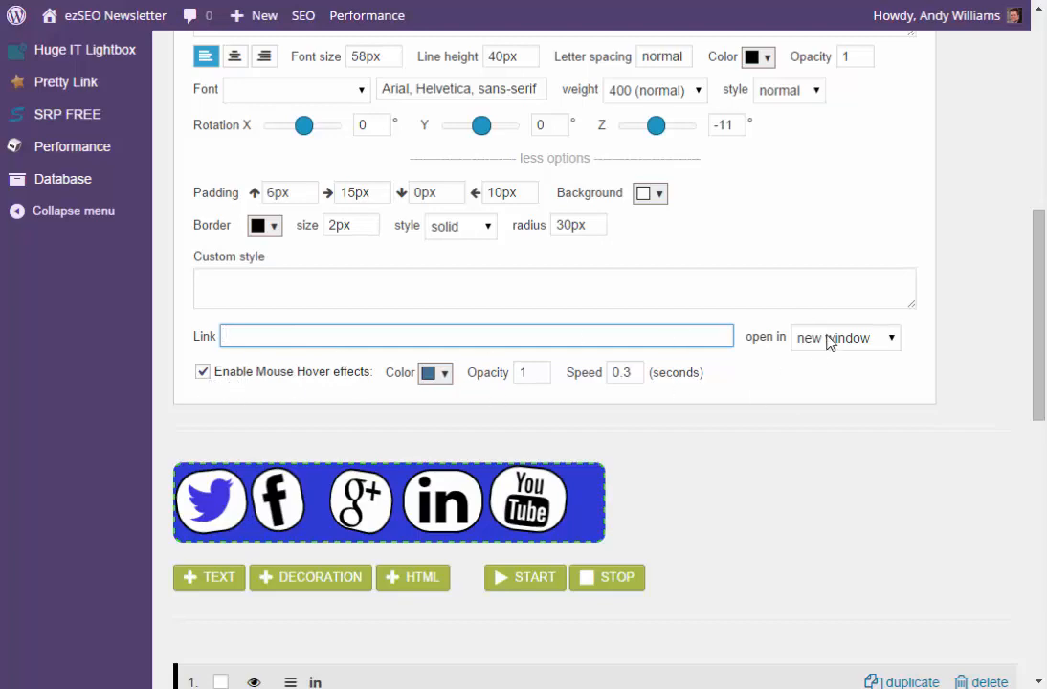
pyautogui.click(888, 350)
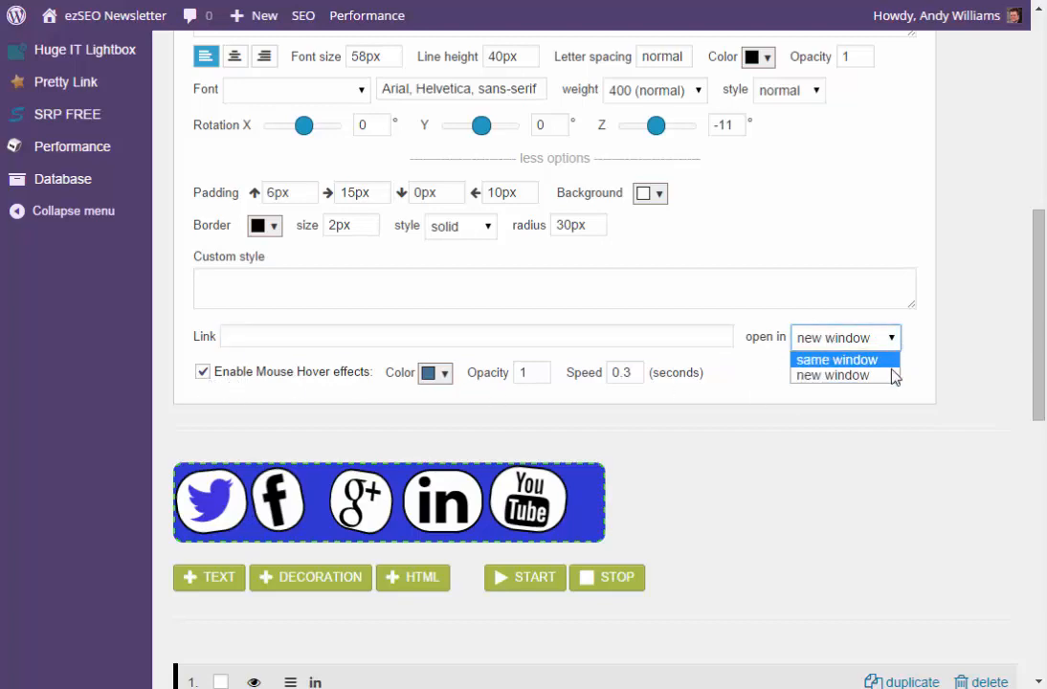
pyautogui.click(890, 374)
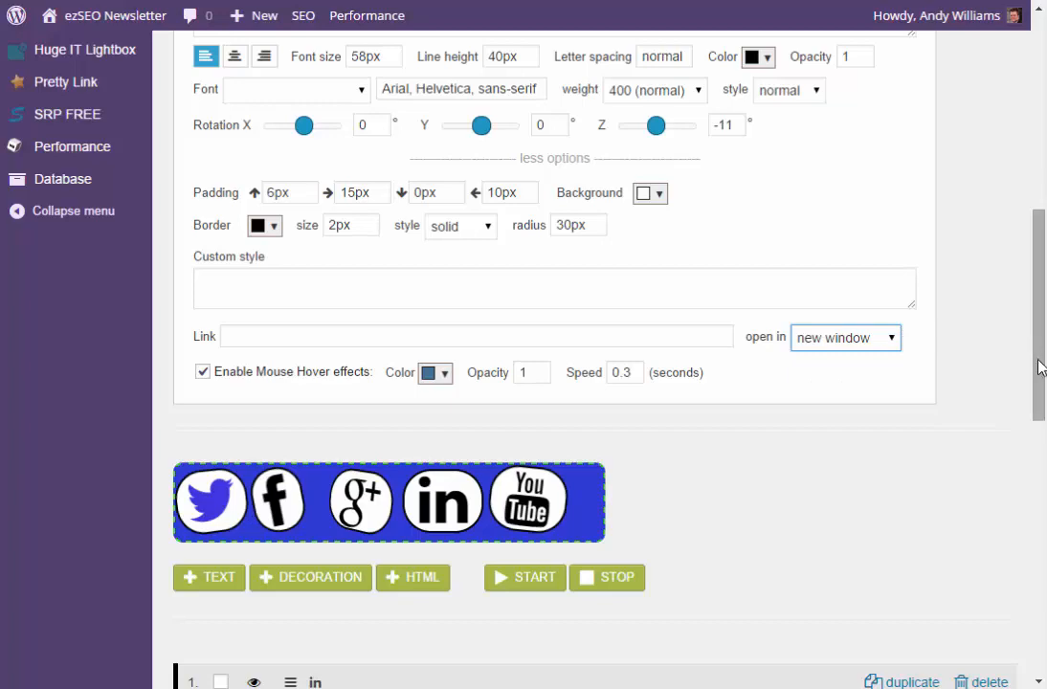
pyautogui.scroll(-2, 1040, 383)
pyautogui.scroll(3, 846, 473)
pyautogui.click(843, 457)
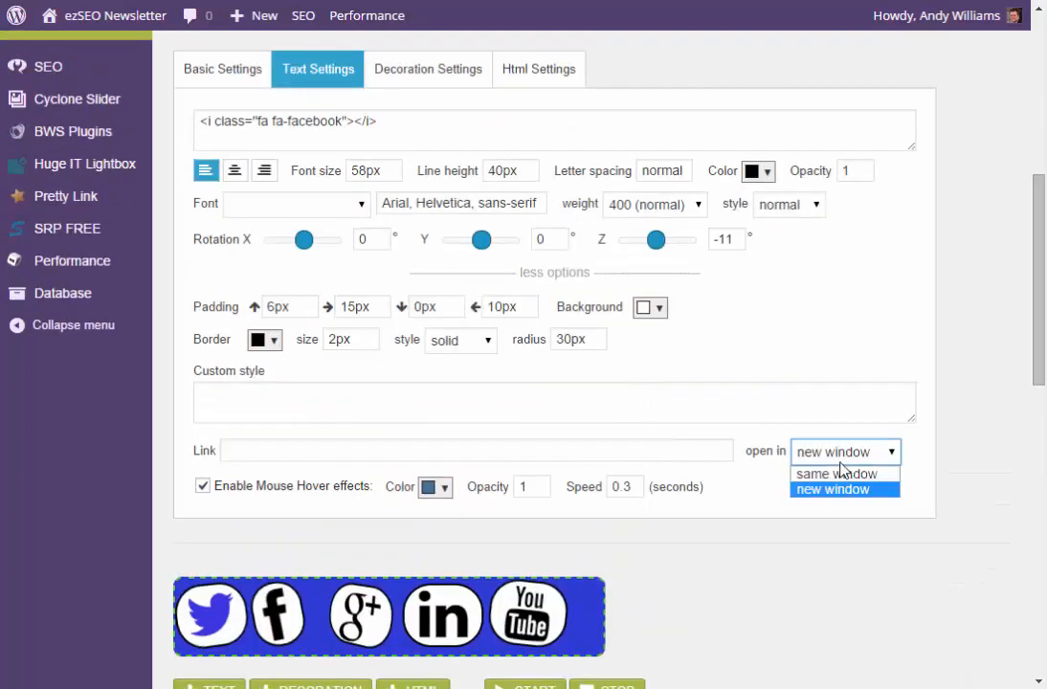
pyautogui.scroll(1, 1036, 358)
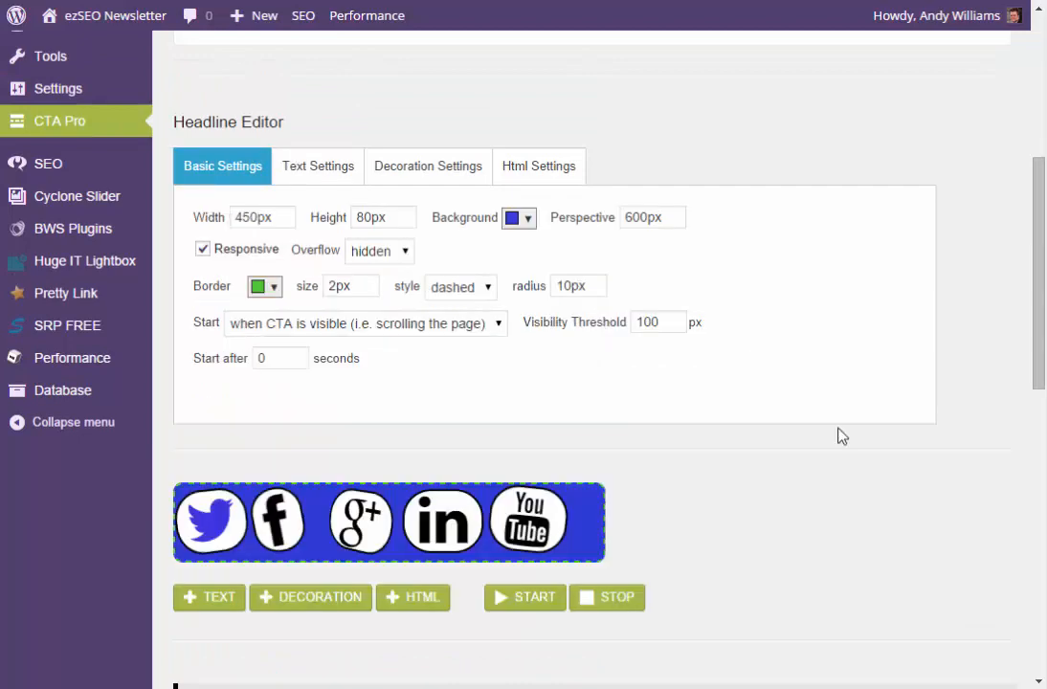
# - Start adding a decoration and browse the library's categories from arrows through to underlines
pyautogui.click(289, 602)
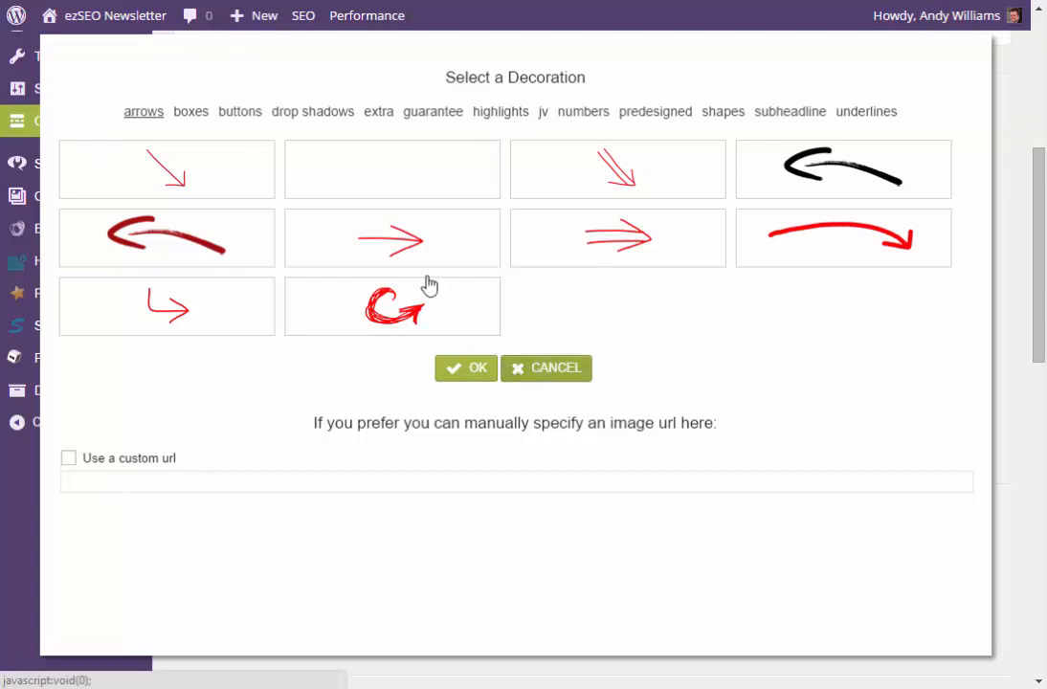
pyautogui.click(194, 113)
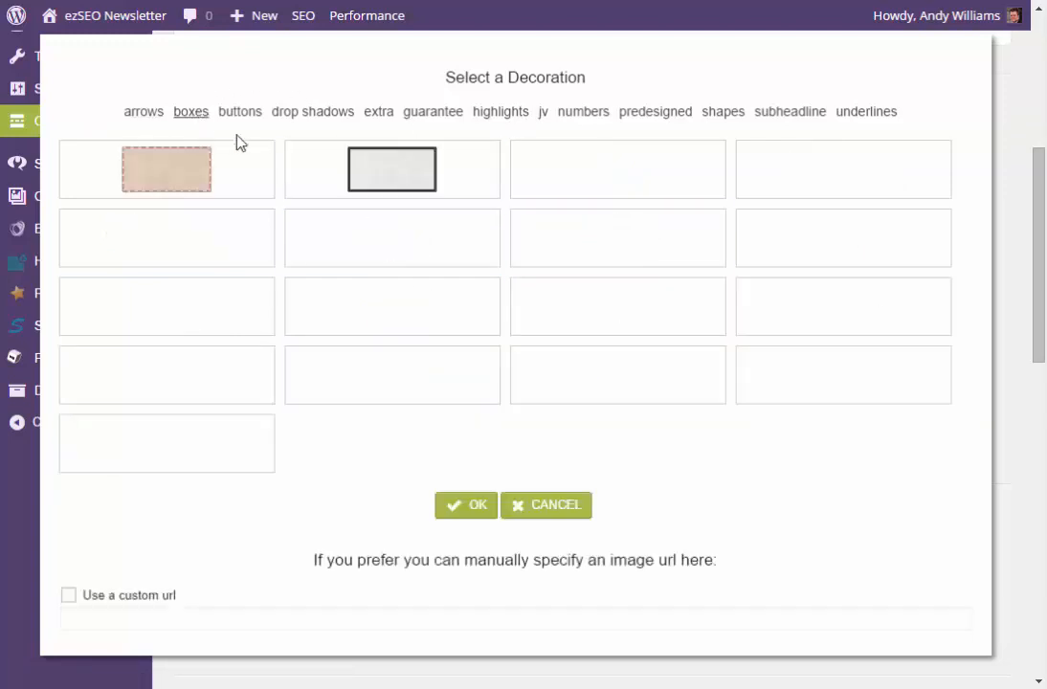
pyautogui.click(240, 115)
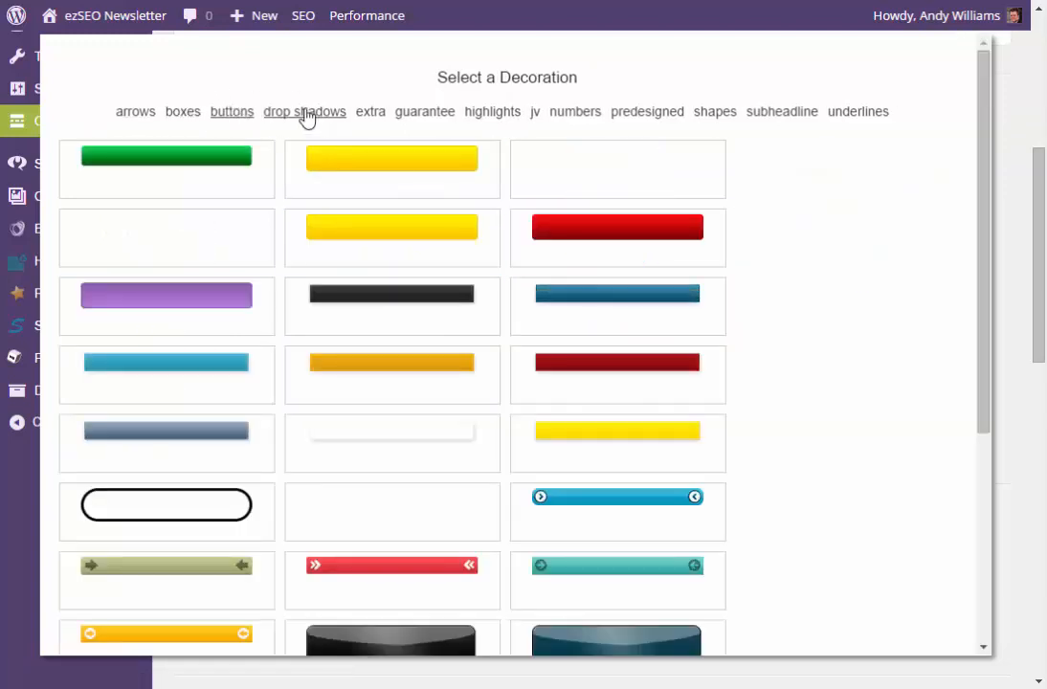
pyautogui.click(323, 115)
pyautogui.click(379, 113)
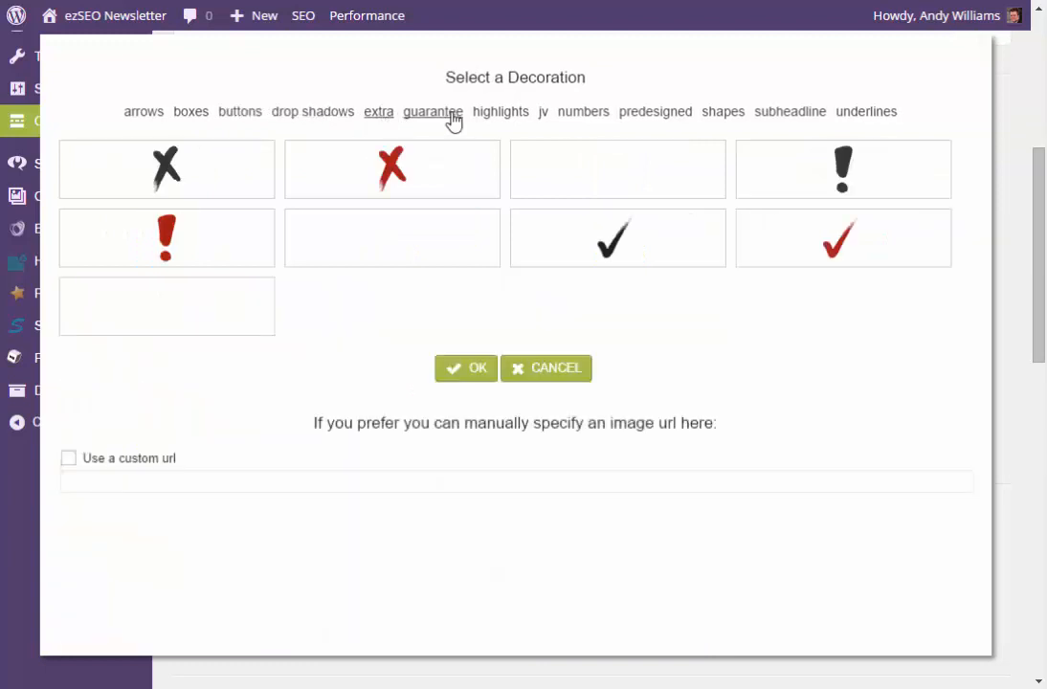
pyautogui.click(454, 120)
pyautogui.click(502, 115)
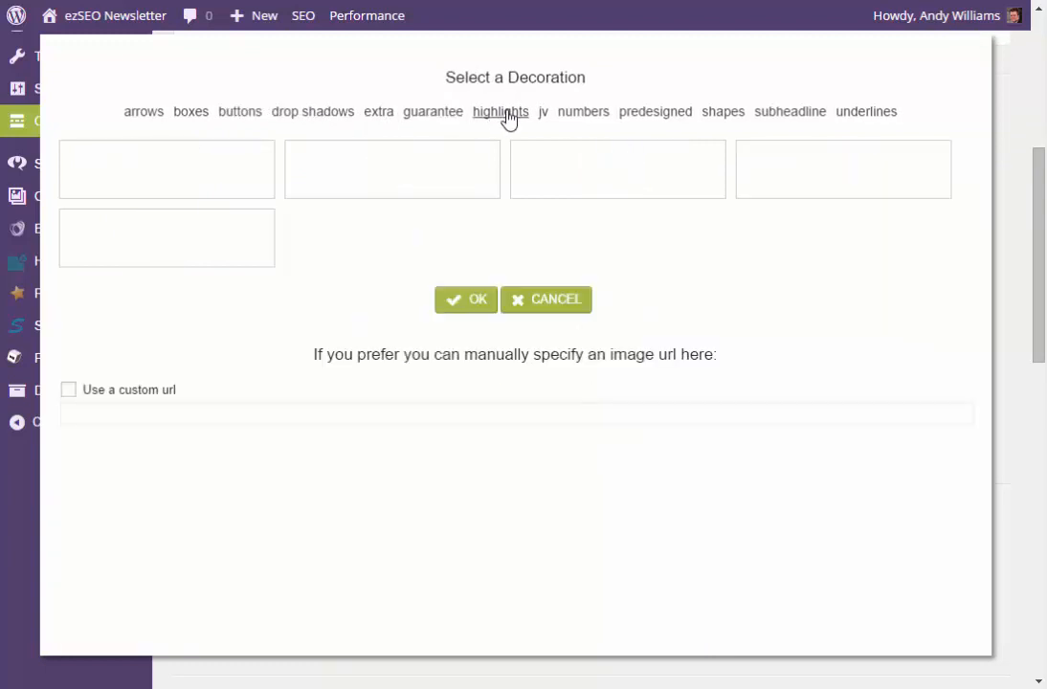
pyautogui.click(542, 113)
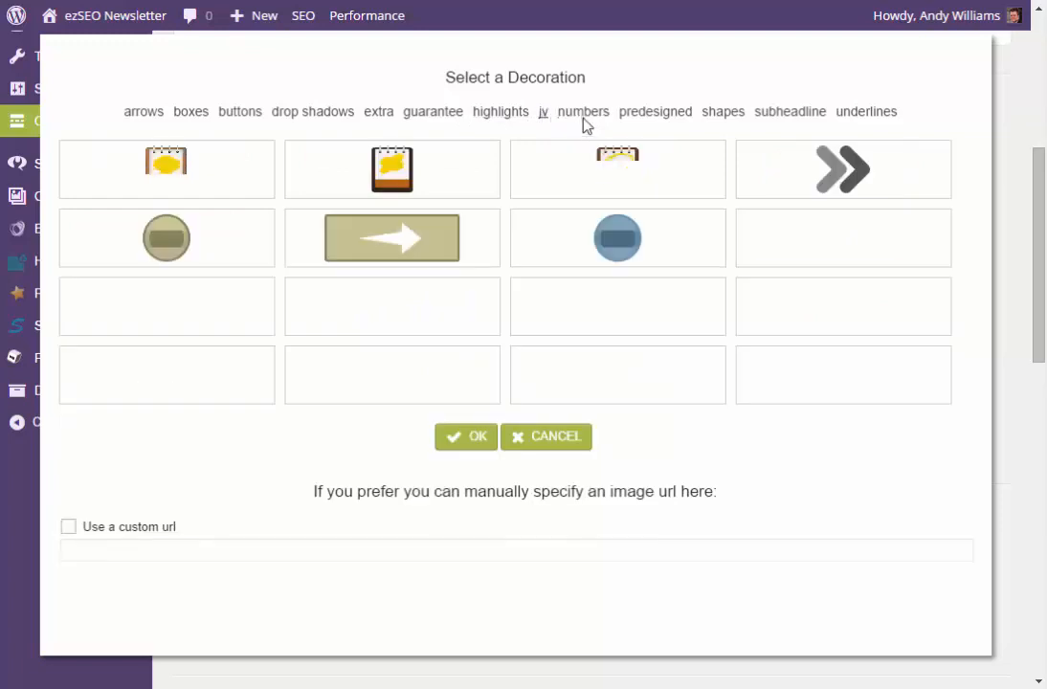
pyautogui.click(584, 113)
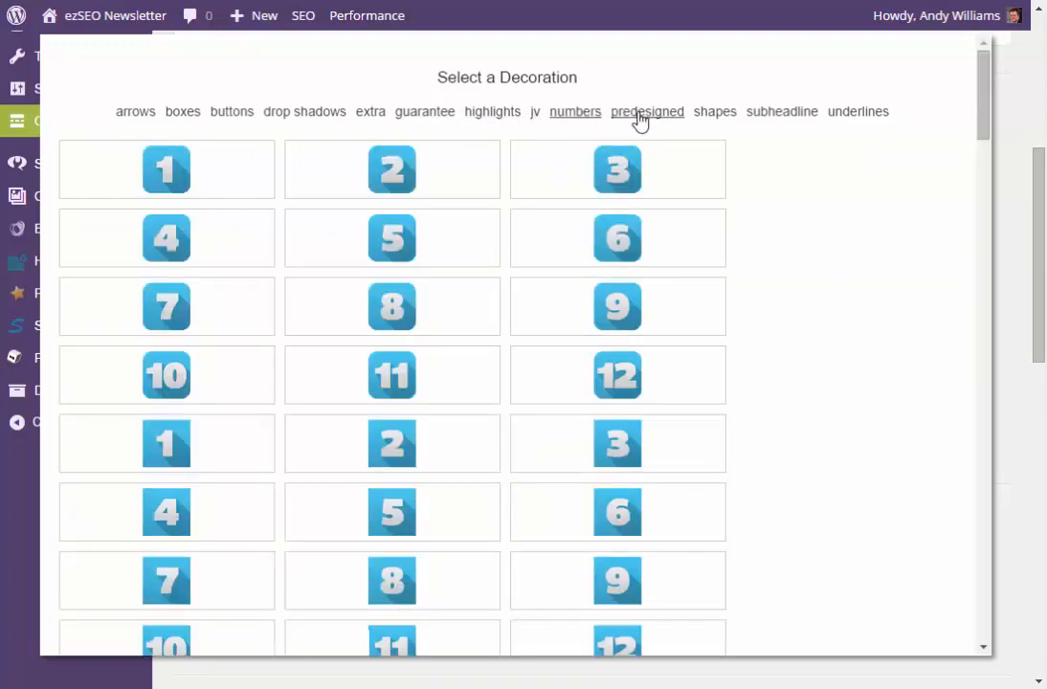
pyautogui.click(640, 117)
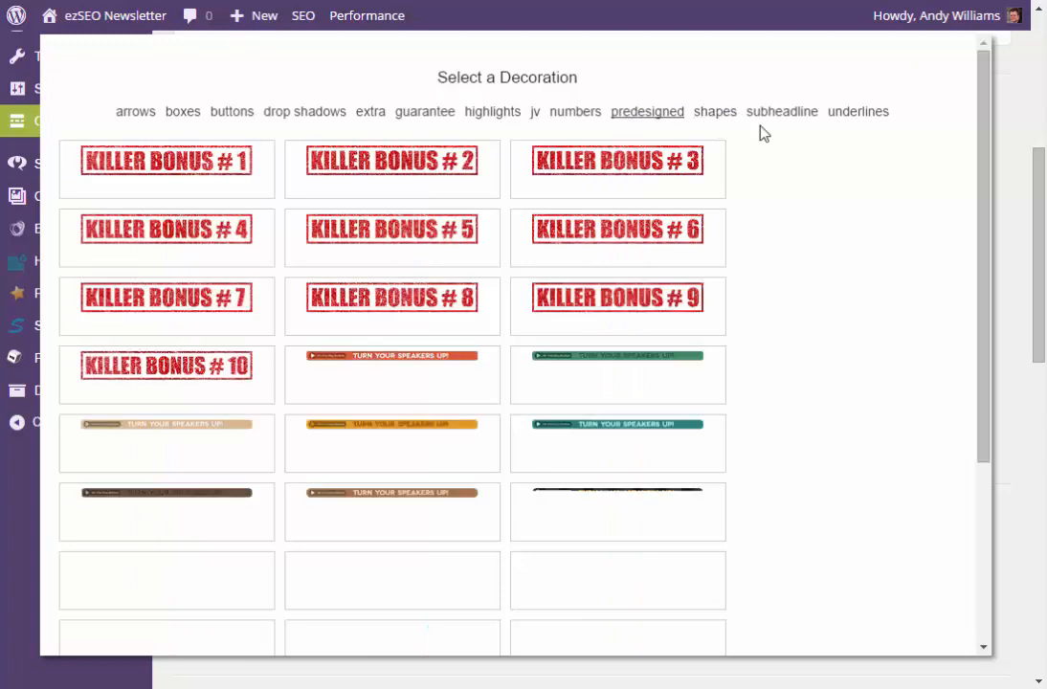
pyautogui.click(711, 115)
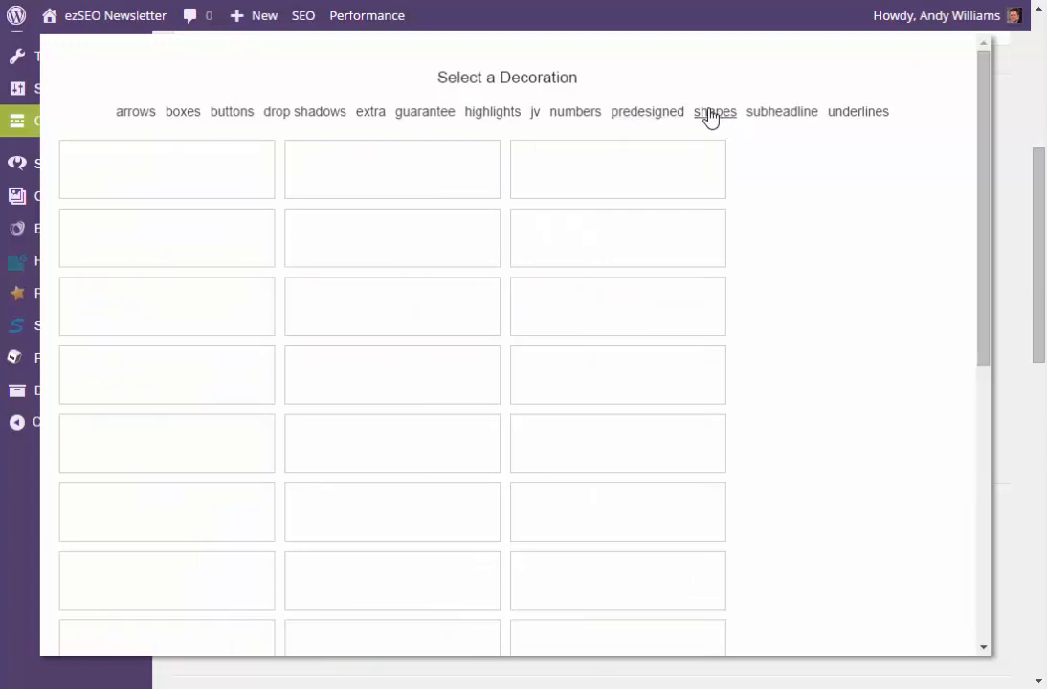
pyautogui.click(779, 117)
pyautogui.click(867, 115)
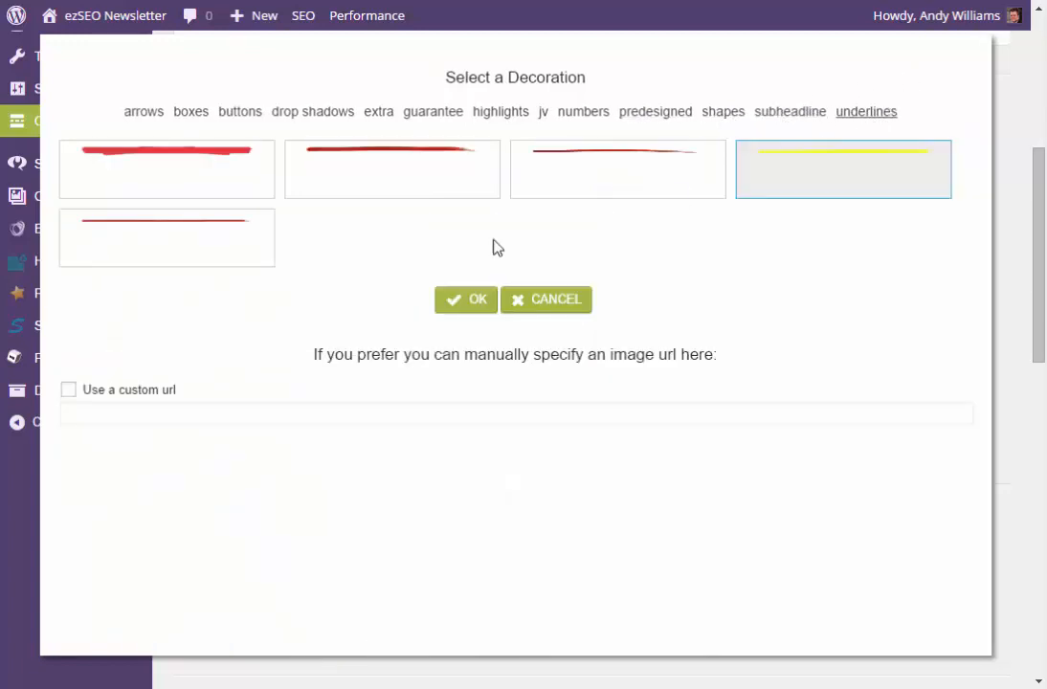
# - Add a red underline decoration to the CTA and move it down beneath the social icons
pyautogui.click(631, 161)
pyautogui.click(471, 304)
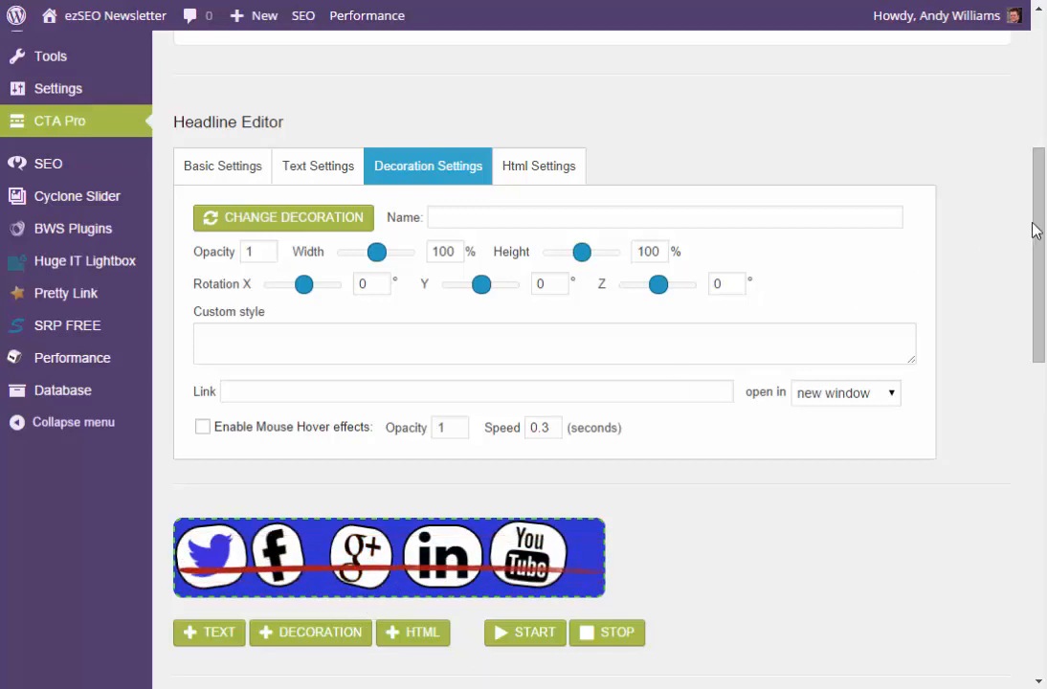
pyautogui.rightClick(402, 577)
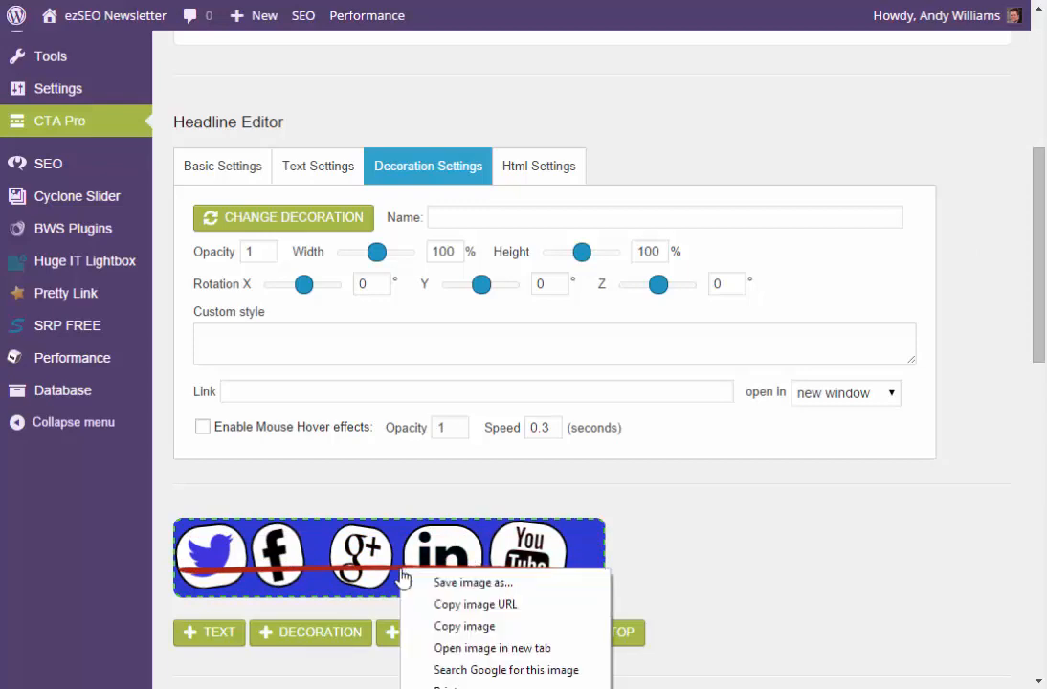
pyautogui.click(317, 573)
pyautogui.moveTo(316, 572); pyautogui.dragTo(314, 585)
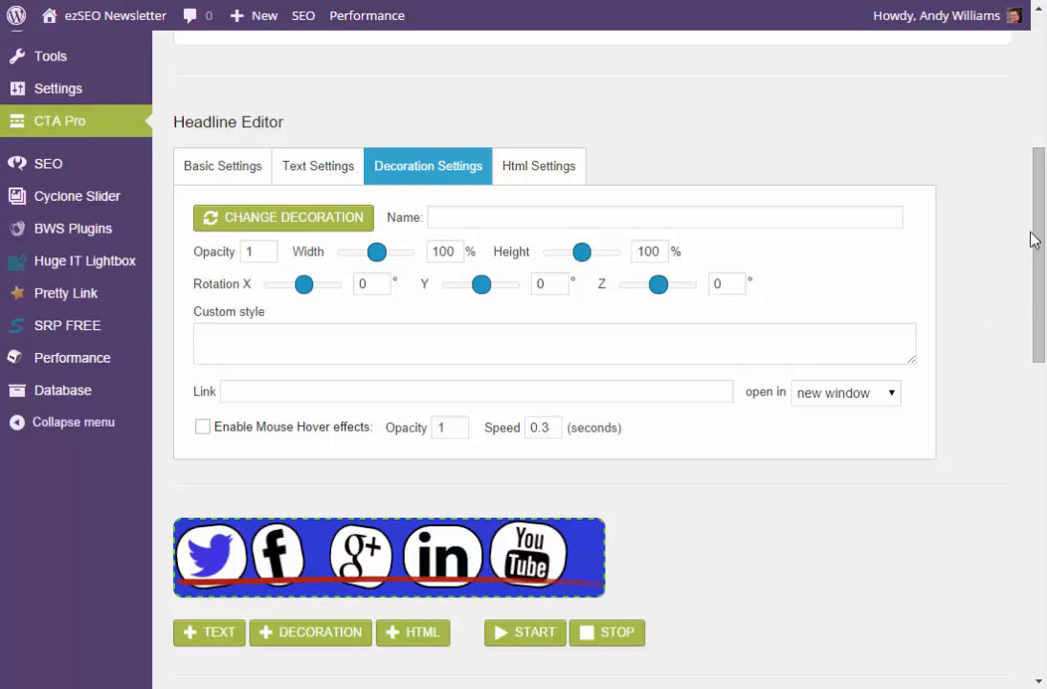
# - Delete the underline decoration from the CTA's element list
pyautogui.moveTo(1040, 205); pyautogui.dragTo(1010, 385)
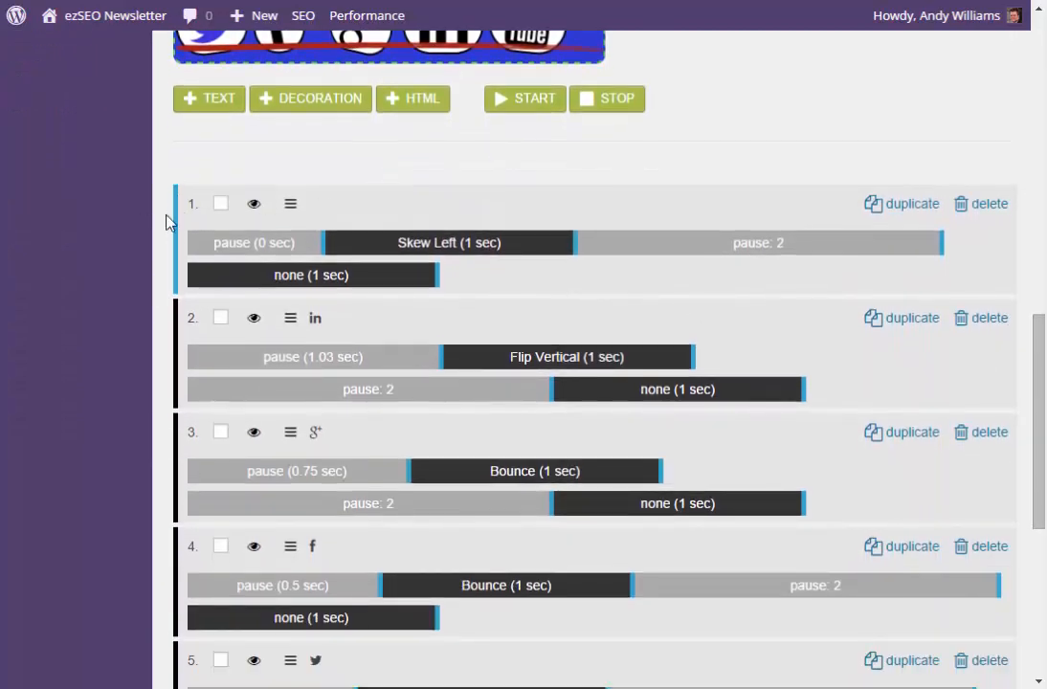
pyautogui.click(962, 204)
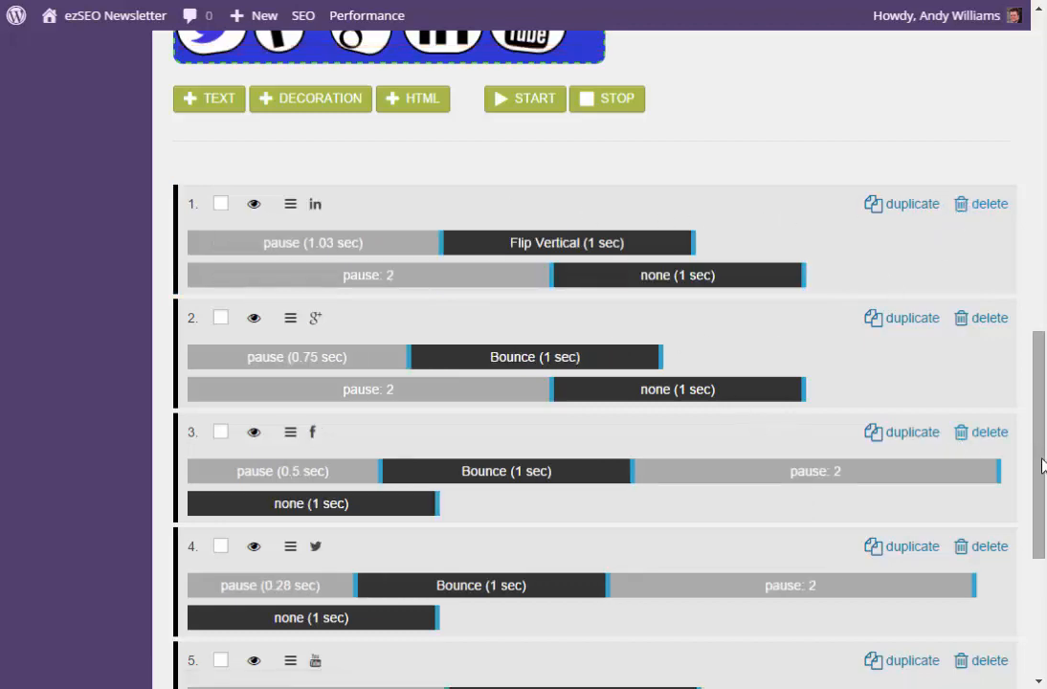
# - Look through the decoration library's buttons and arrows categories once more, and close it without adding anything
pyautogui.moveTo(1041, 466); pyautogui.dragTo(1033, 298)
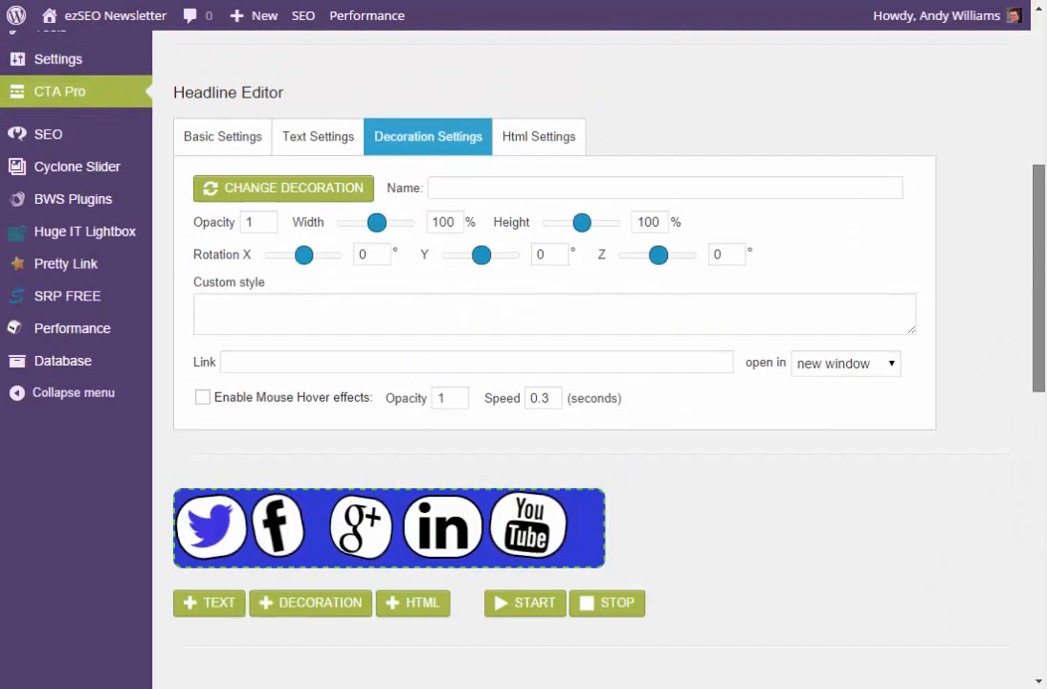
pyautogui.click(309, 609)
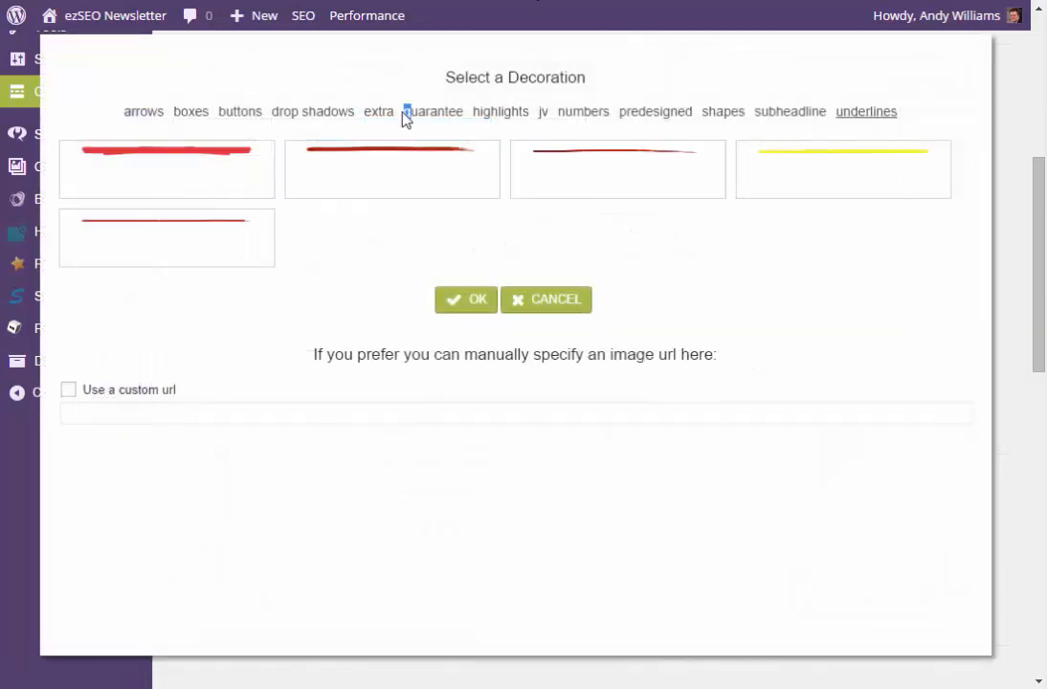
pyautogui.click(239, 111)
pyautogui.click(144, 111)
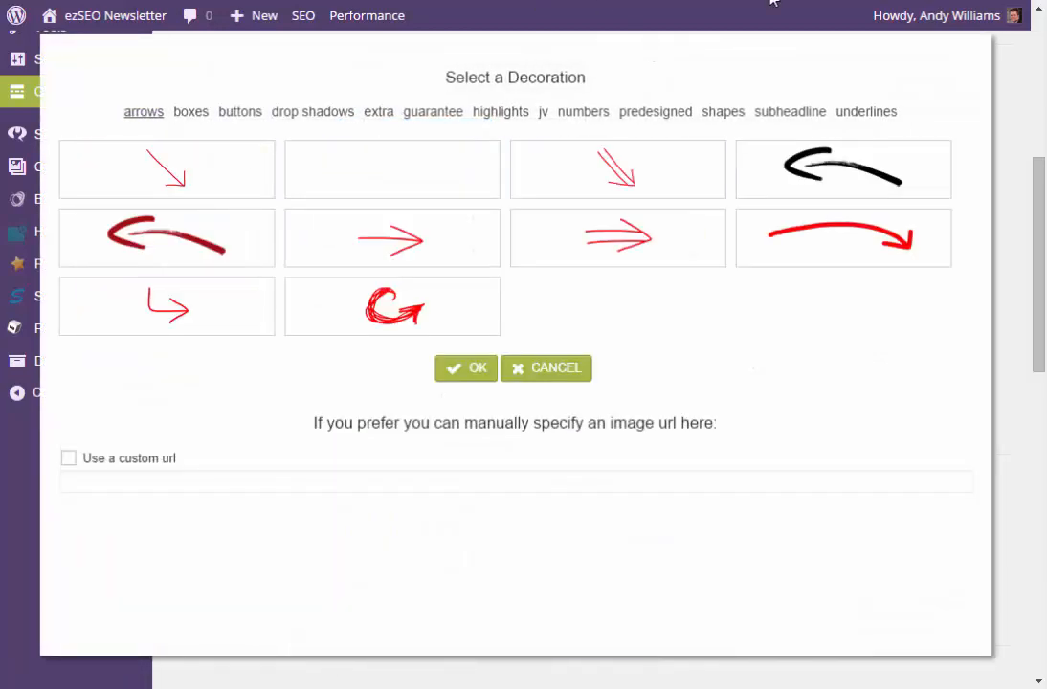
pyautogui.click(574, 368)
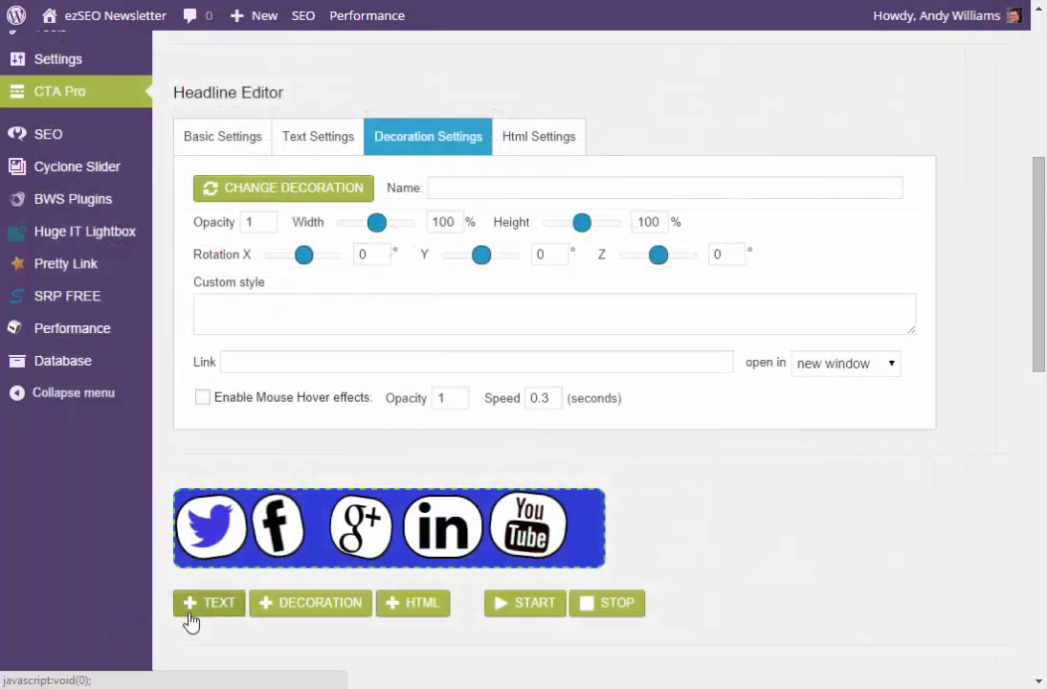
# - Add a new text element to the CTA and colour it near-white, #f6e9e9
pyautogui.click(191, 611)
pyautogui.moveTo(334, 572); pyautogui.dragTo(334, 522)
pyautogui.click(334, 520)
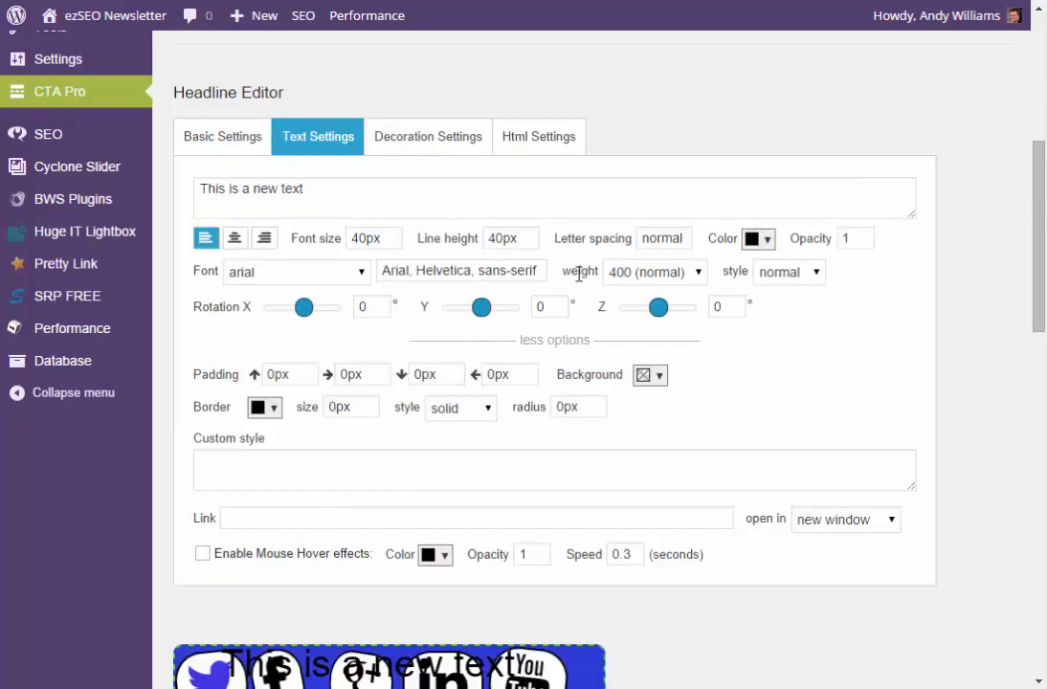
pyautogui.click(763, 239)
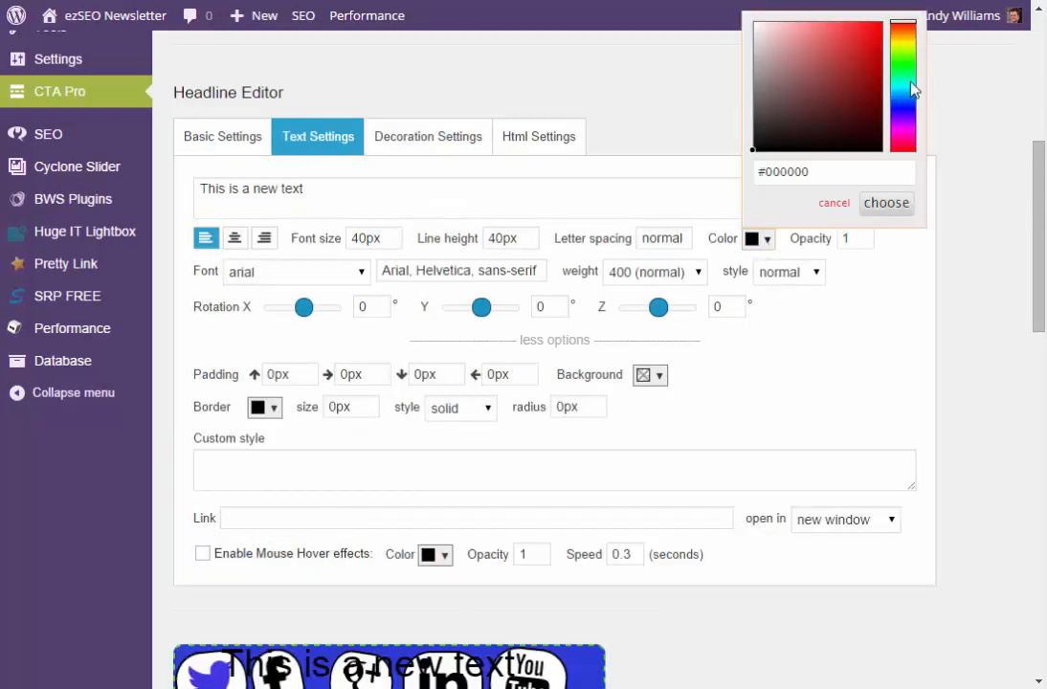
pyautogui.click(907, 90)
pyautogui.moveTo(763, 27); pyautogui.dragTo(737, 10)
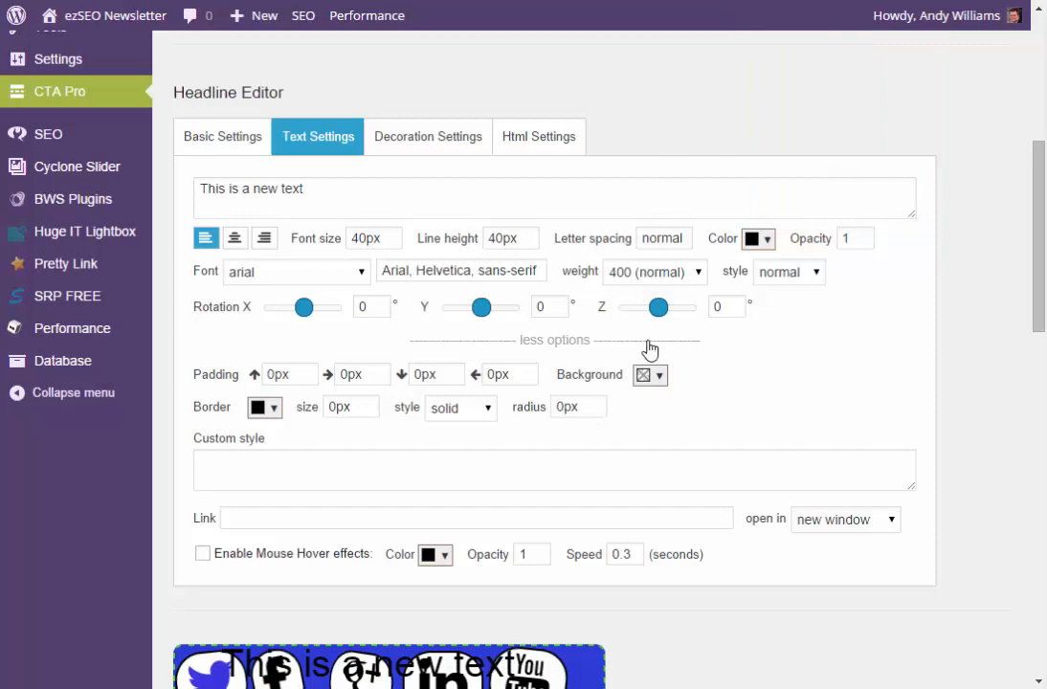
pyautogui.click(764, 240)
pyautogui.moveTo(811, 99); pyautogui.dragTo(762, 36)
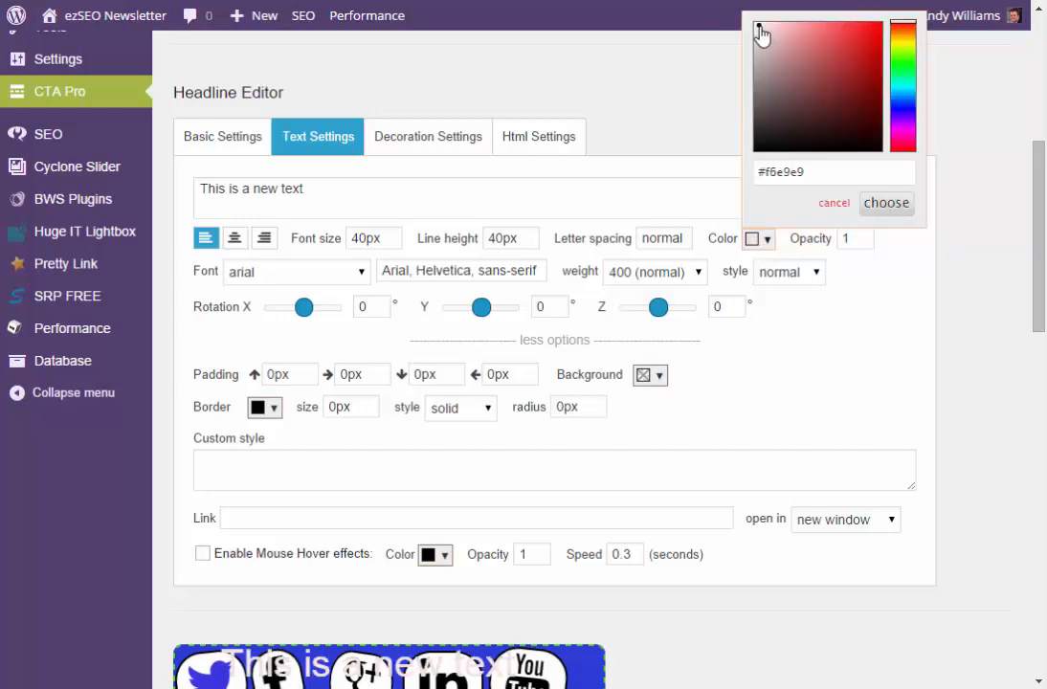
pyautogui.click(905, 205)
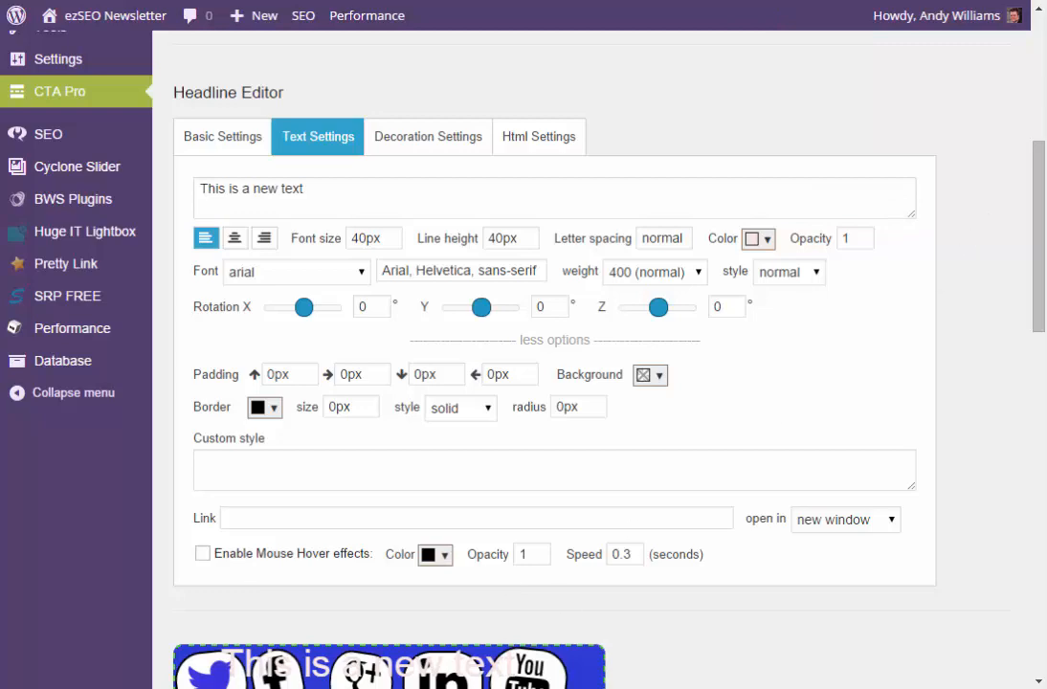
# - Set the new text's font to Quicksand with a weight of 900
pyautogui.scroll(-1, 497, 430)
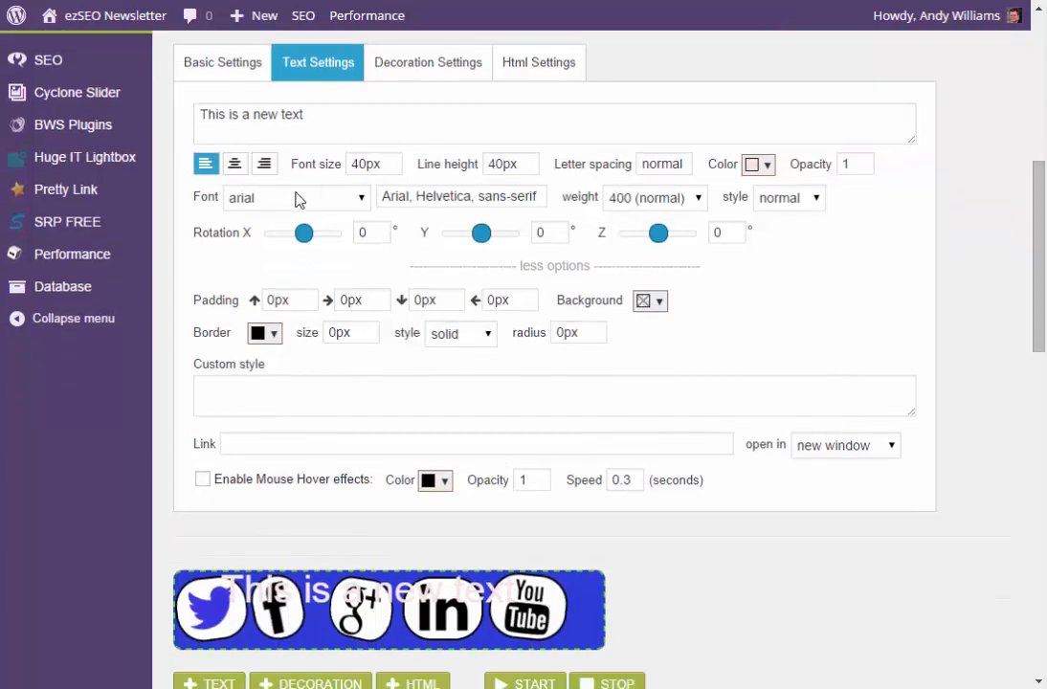
pyautogui.click(296, 199)
pyautogui.click(283, 251)
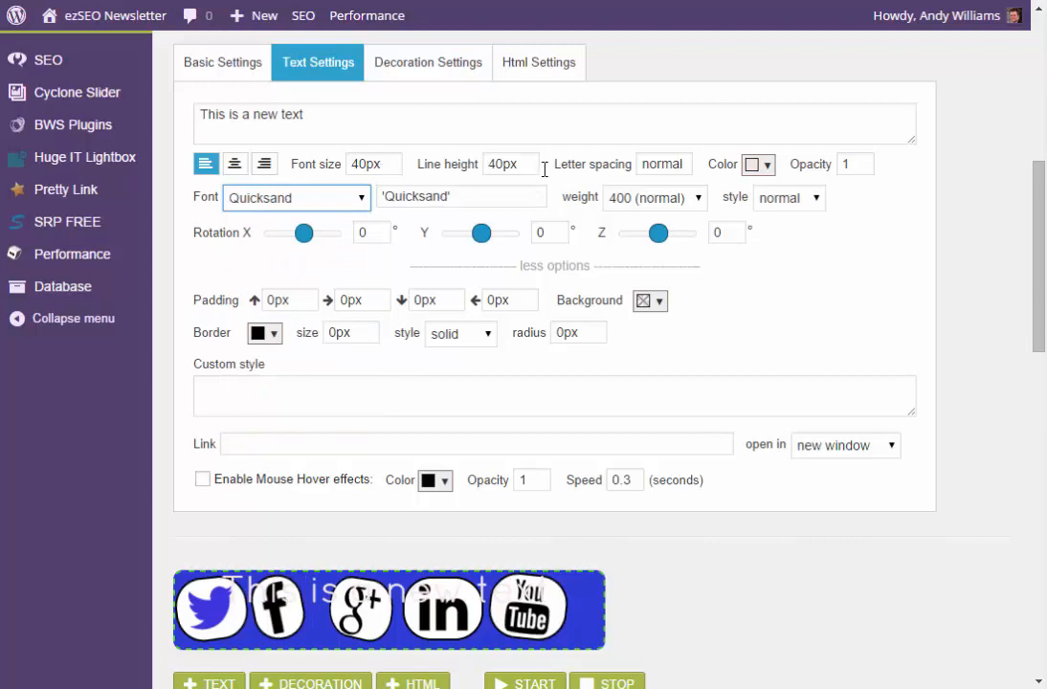
pyautogui.click(698, 196)
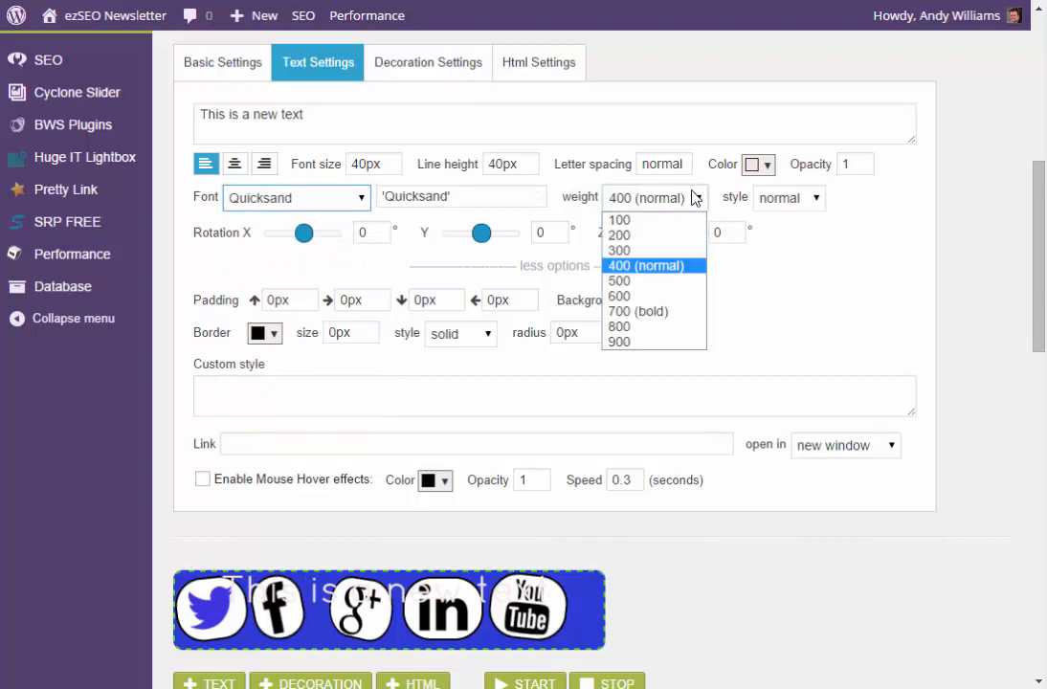
pyautogui.click(660, 342)
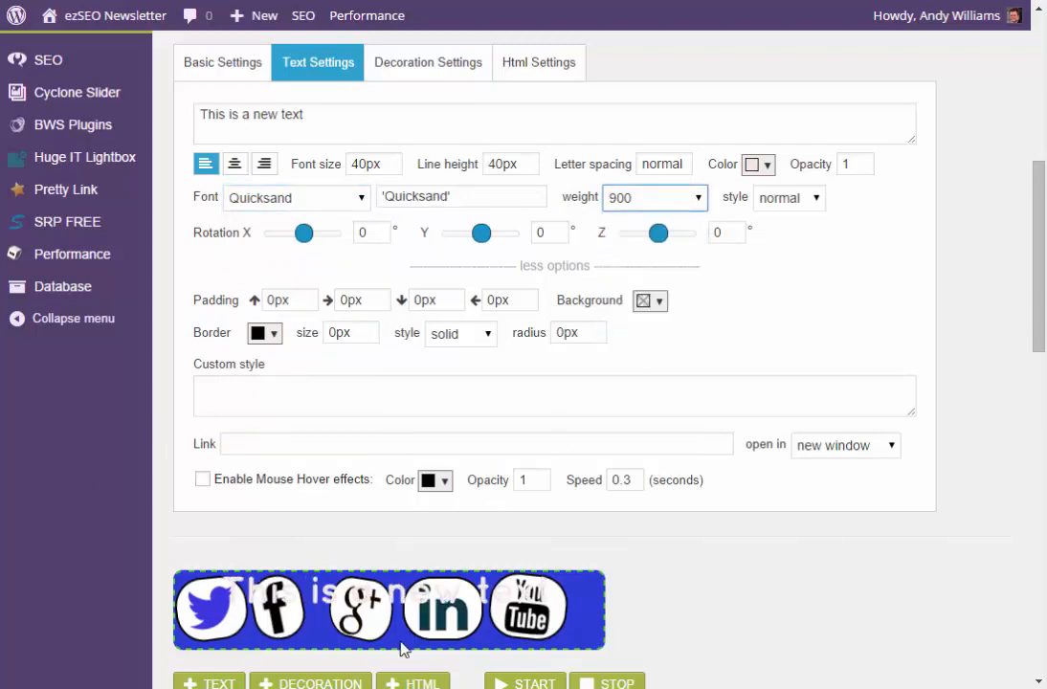
# - Preview the animation, then lengthen the pause before the new text's Skew Left effect to 2.42 seconds and replay it
pyautogui.moveTo(1040, 243); pyautogui.dragTo(1044, 300)
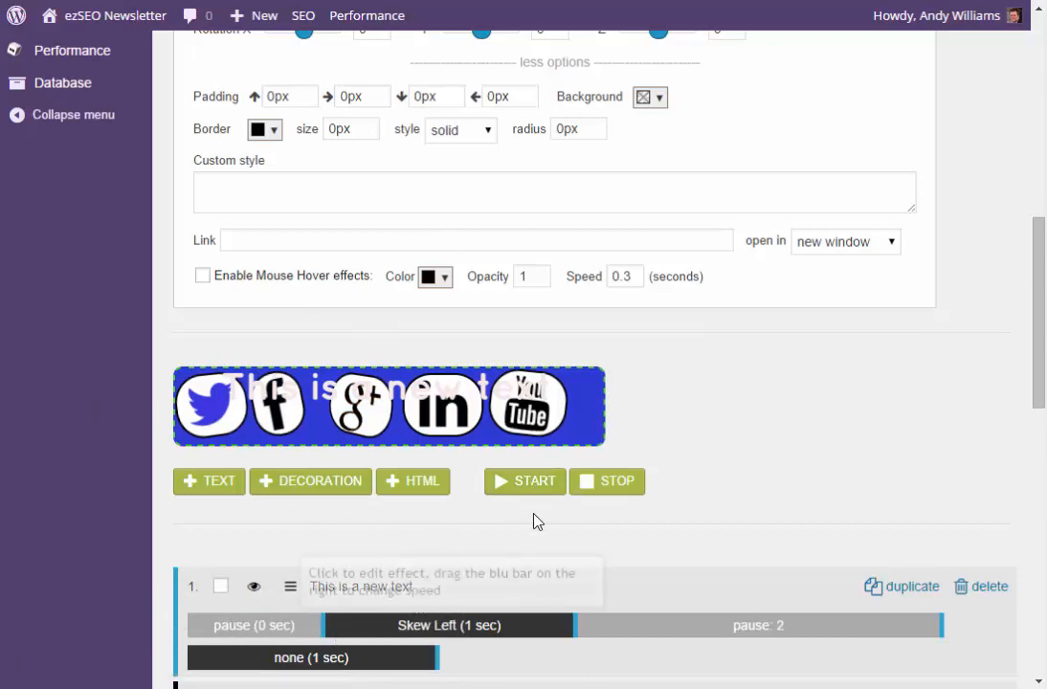
pyautogui.click(524, 486)
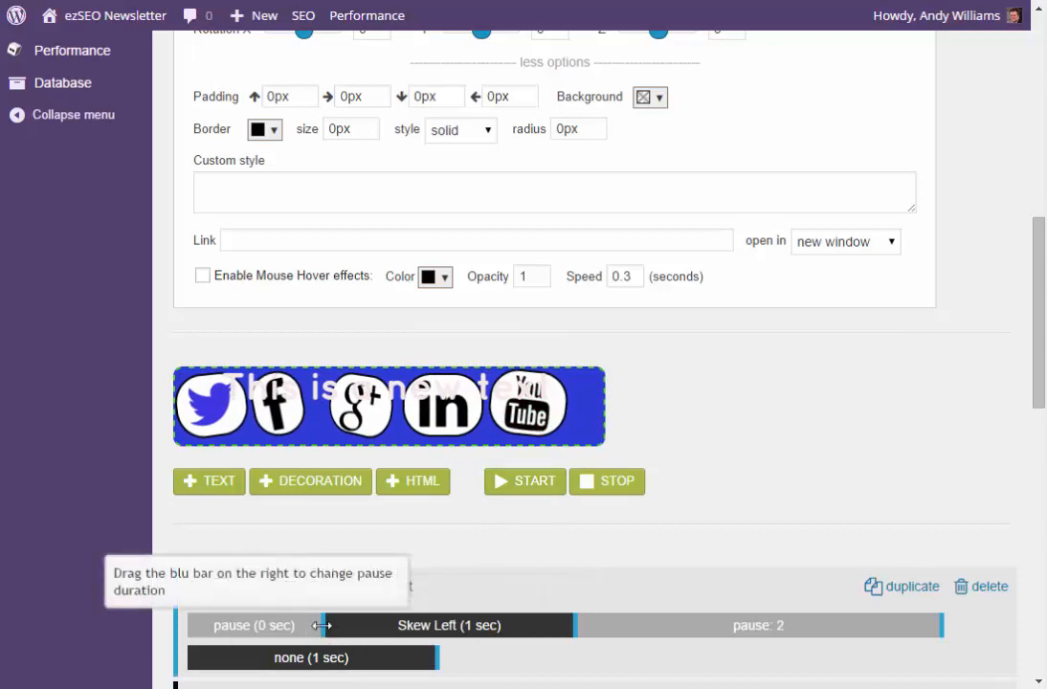
pyautogui.moveTo(322, 625); pyautogui.dragTo(599, 627)
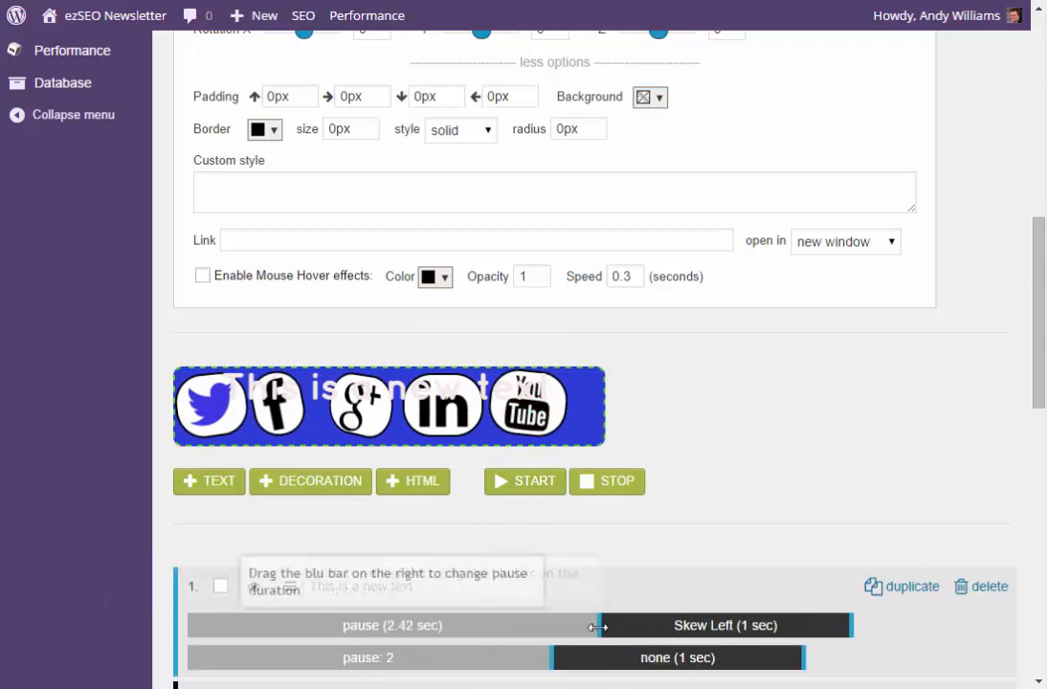
pyautogui.click(528, 488)
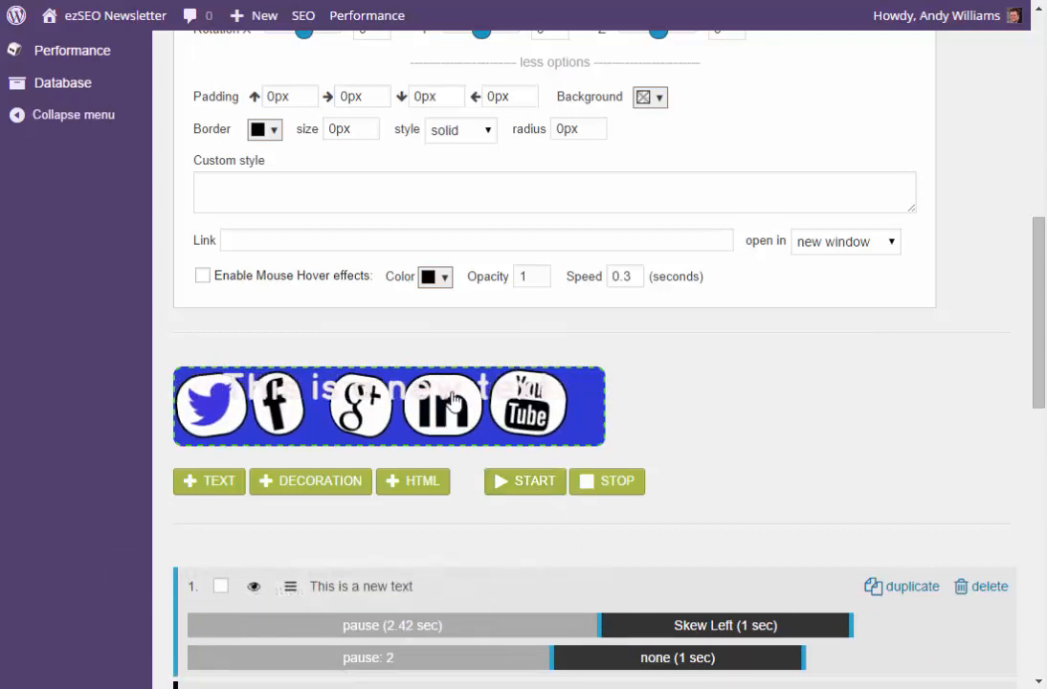
# - Change the new text's first effect to Bounce Top, set the pause before it to 0 seconds, and preview the animation
pyautogui.moveTo(601, 634); pyautogui.dragTo(381, 640)
pyautogui.click(381, 639)
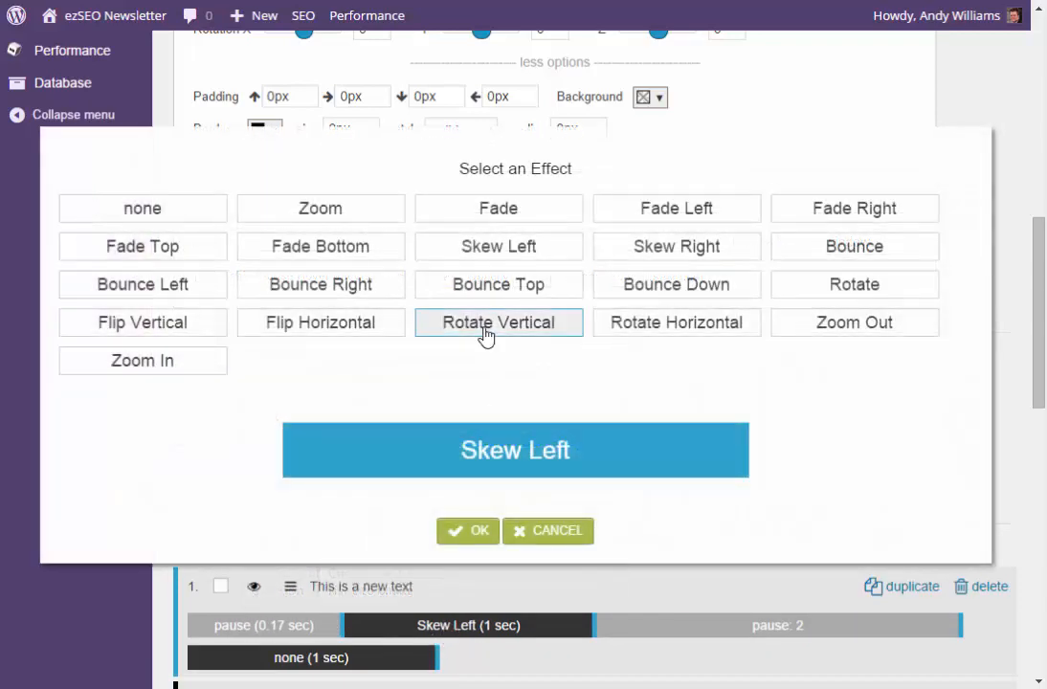
pyautogui.click(471, 284)
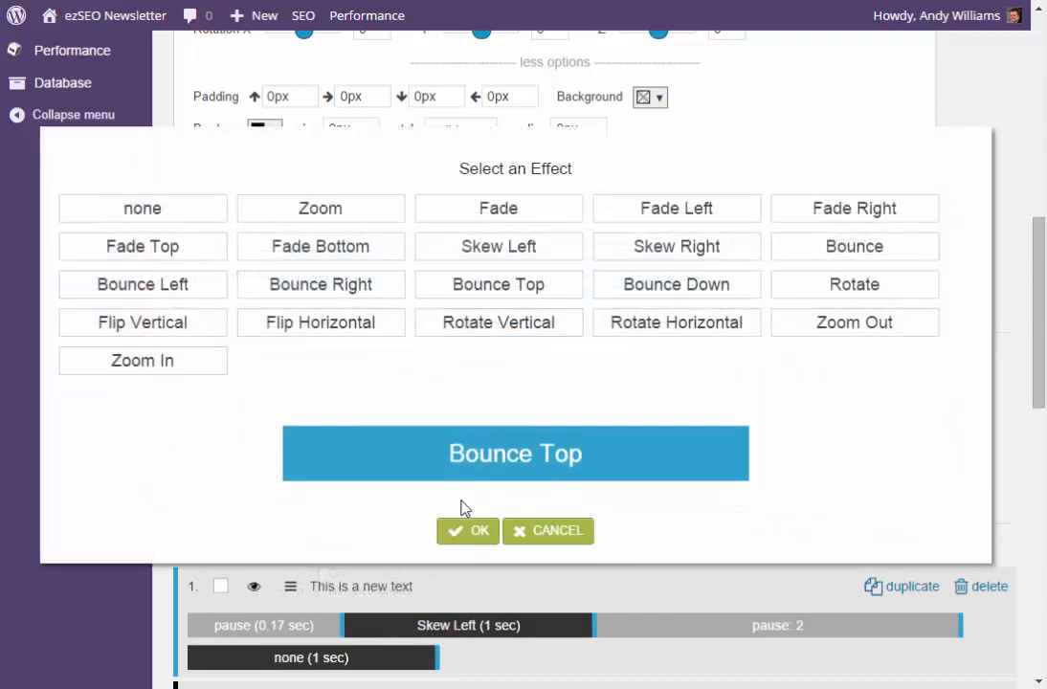
pyautogui.click(467, 532)
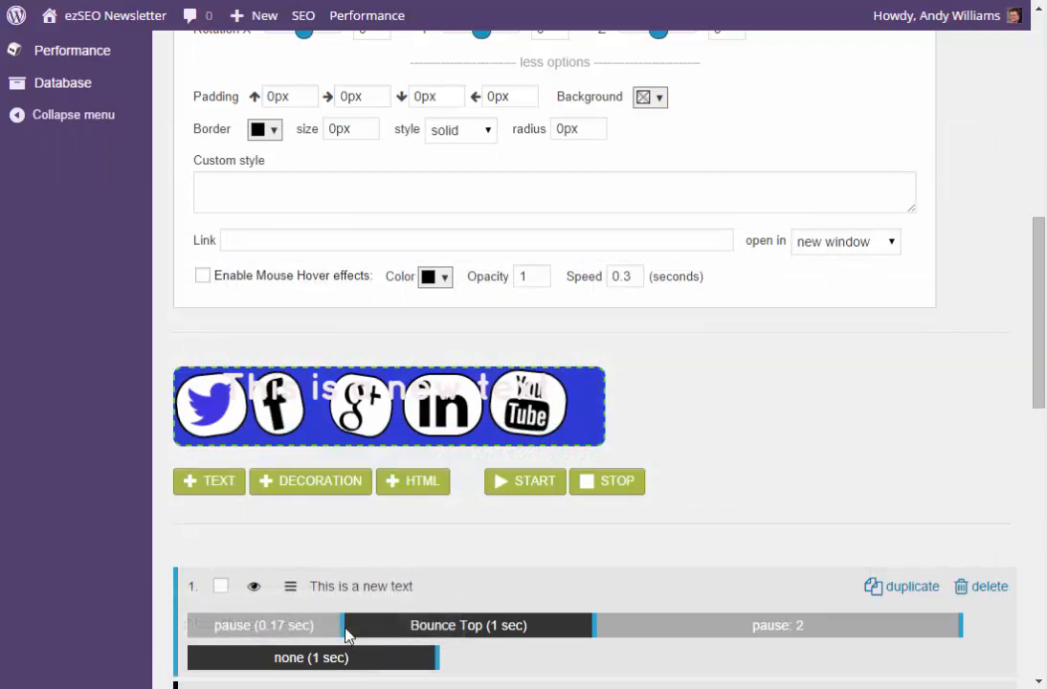
pyautogui.moveTo(345, 631); pyautogui.dragTo(234, 642)
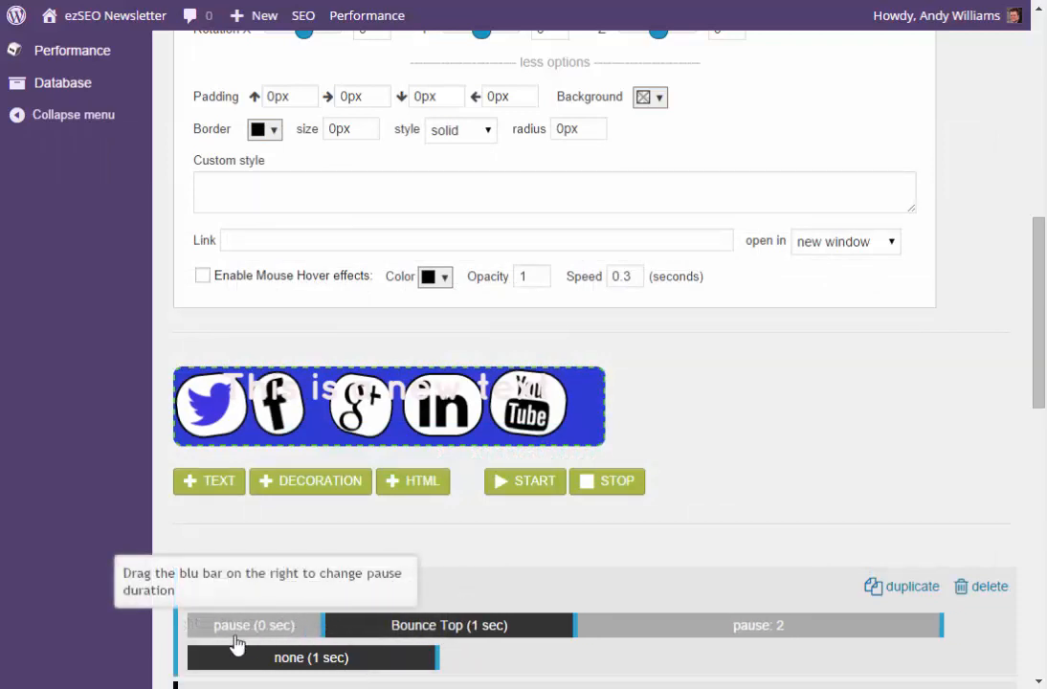
pyautogui.click(533, 486)
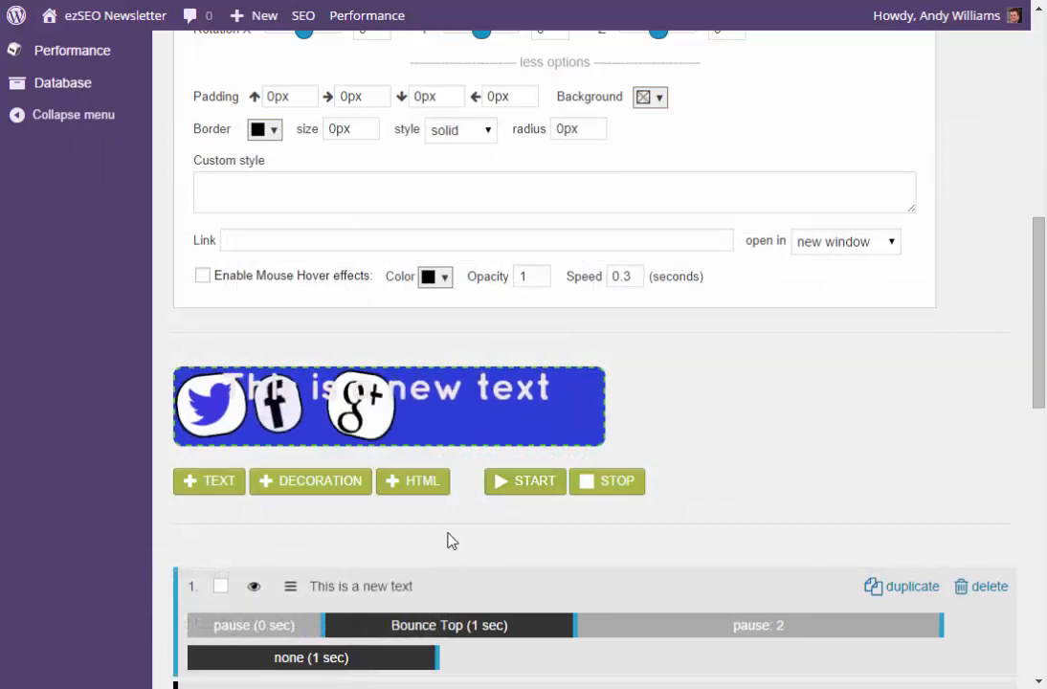
# - Leave the My Social Follow CTA without saving and return to the plugin's list of CTAs
pyautogui.scroll(-1, 1016, 290)
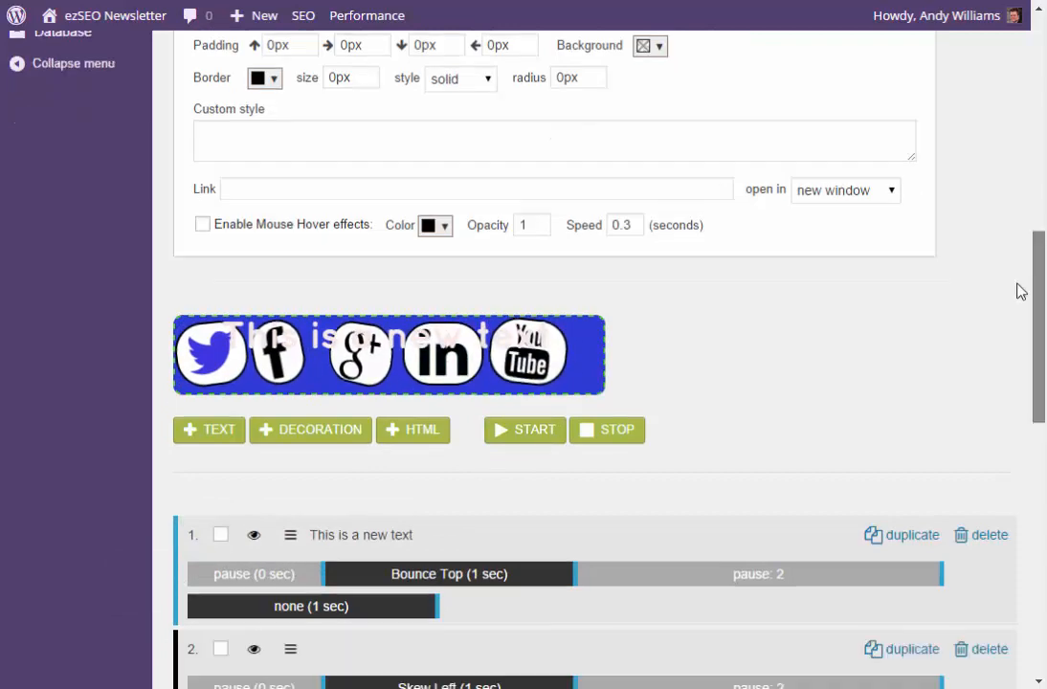
pyautogui.scroll(2, 1014, 220)
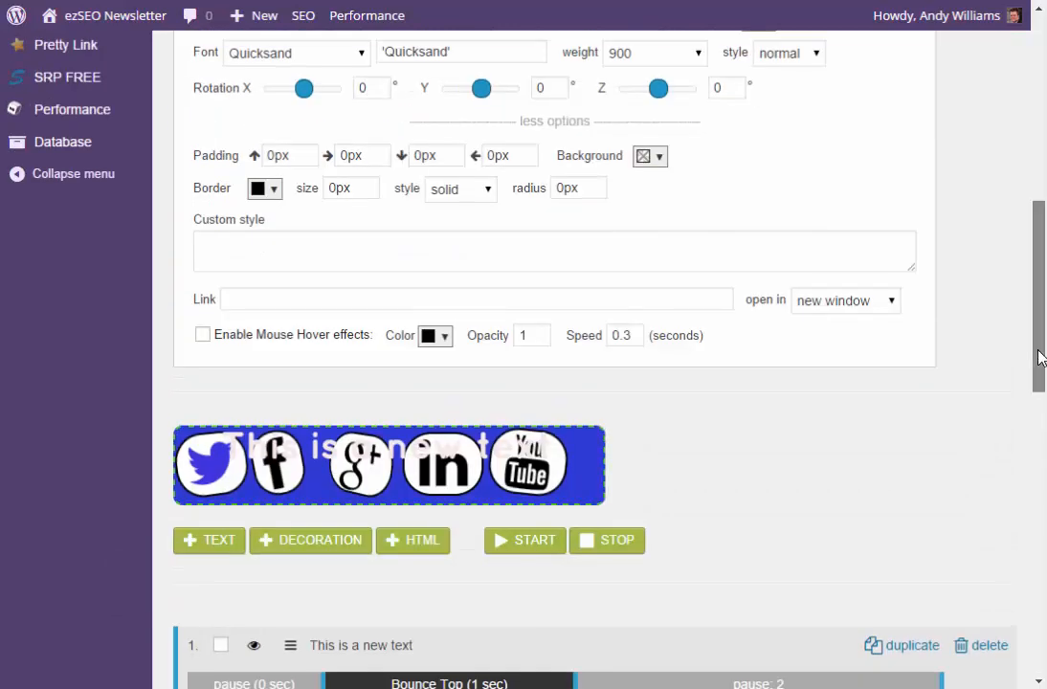
pyautogui.moveTo(1035, 344); pyautogui.dragTo(1036, 292)
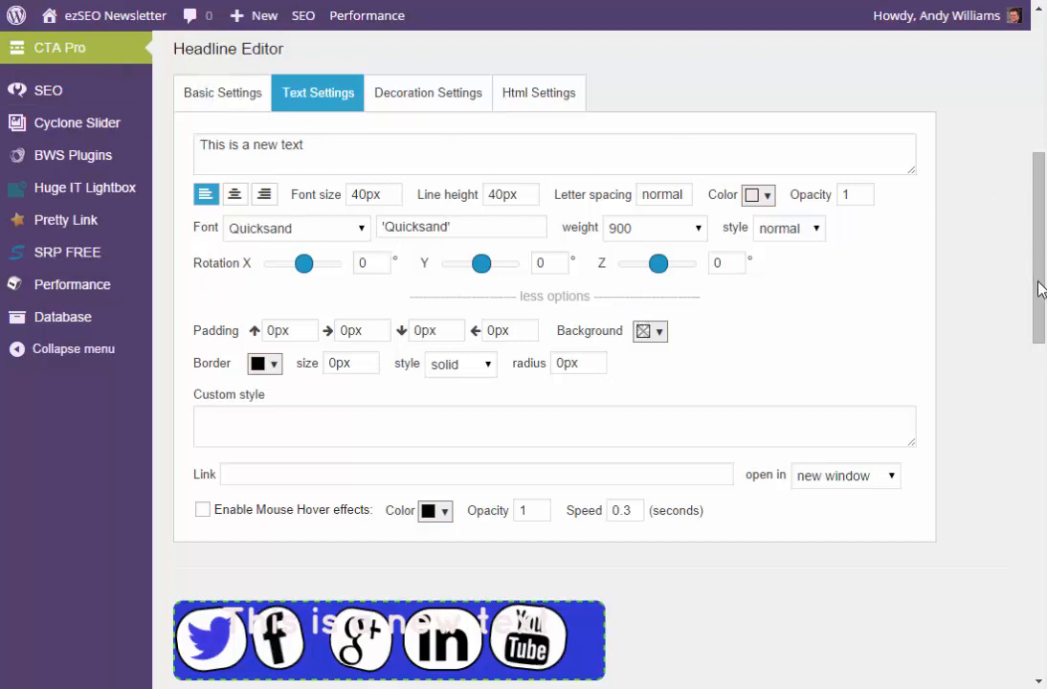
pyautogui.scroll(5, 1041, 289)
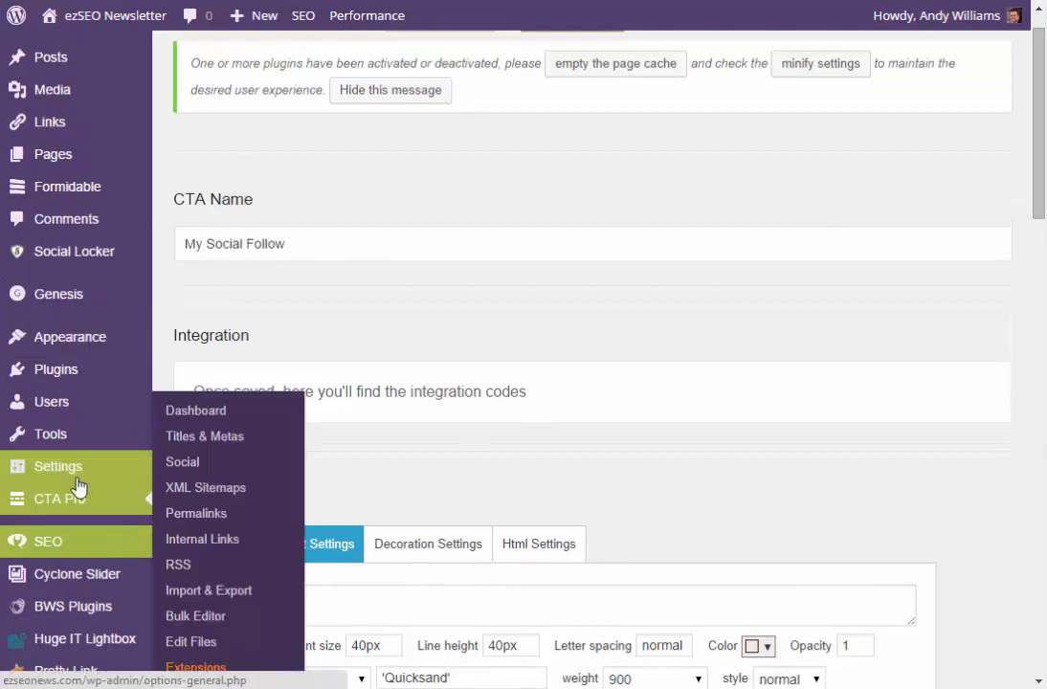
pyautogui.click(82, 476)
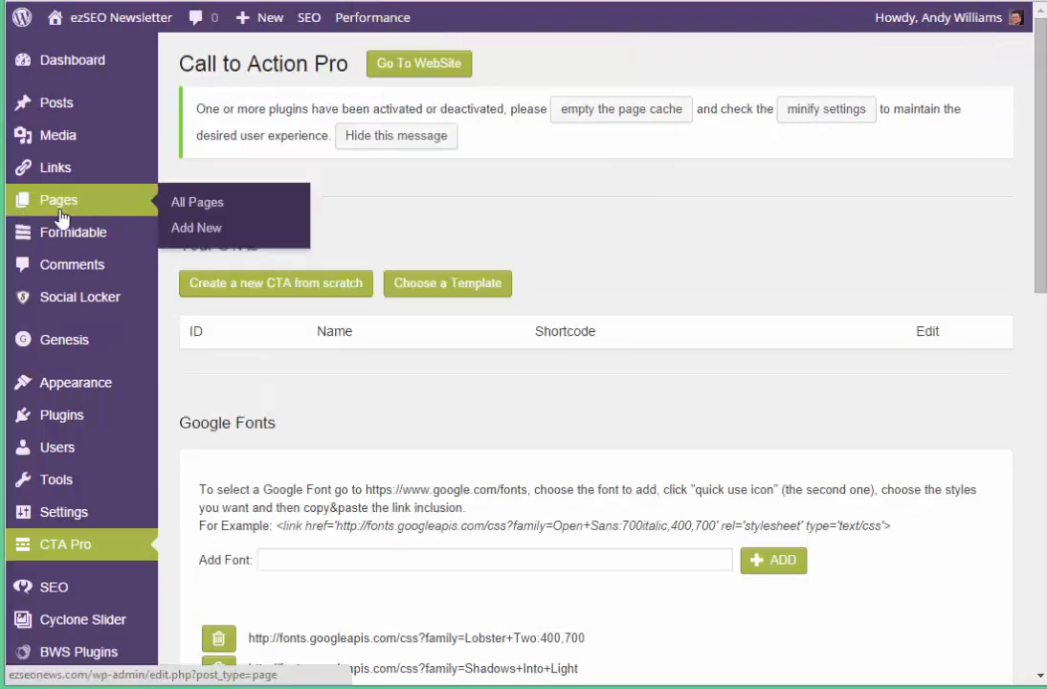
# - Create a new CTA from scratch and name it "Call to action Pro detail"
pyautogui.moveTo(72, 177)
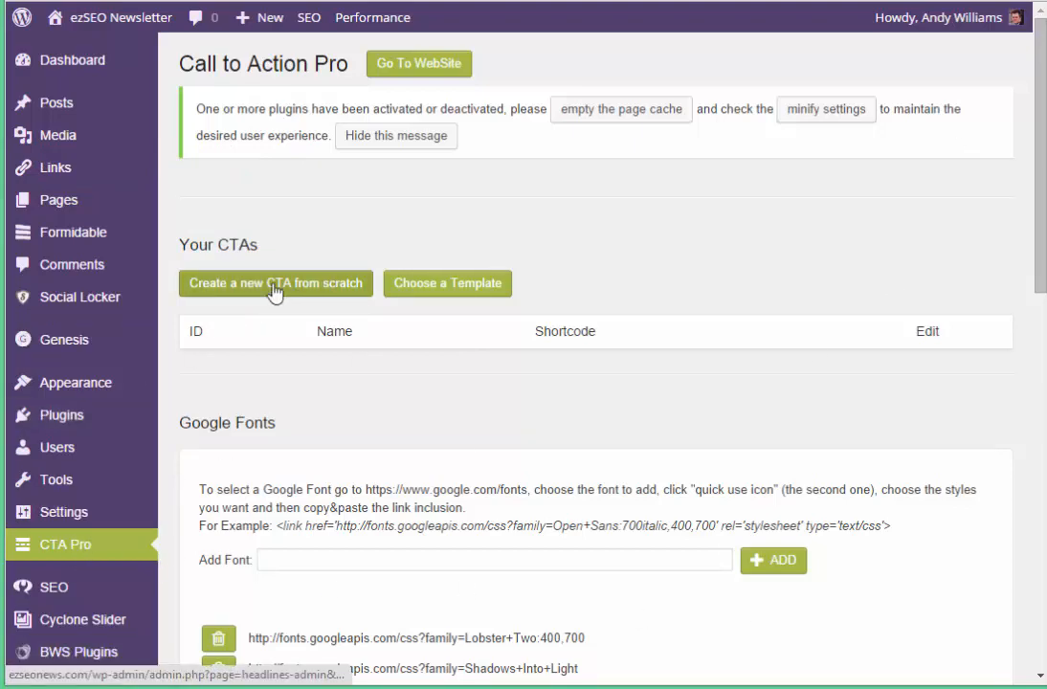
pyautogui.click(226, 293)
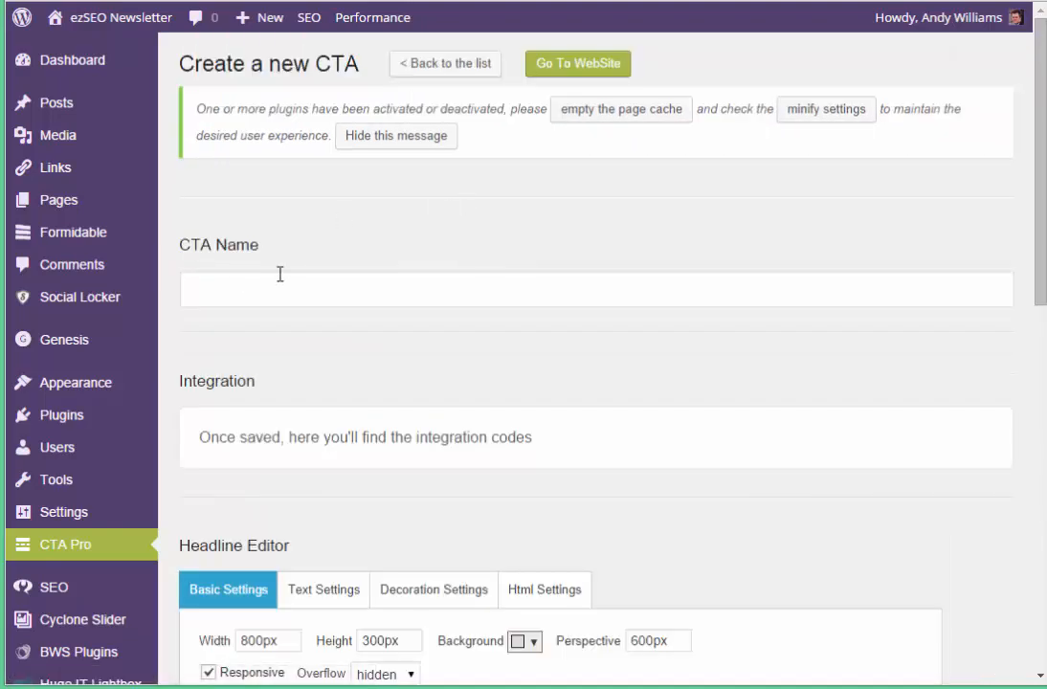
pyautogui.click(291, 292)
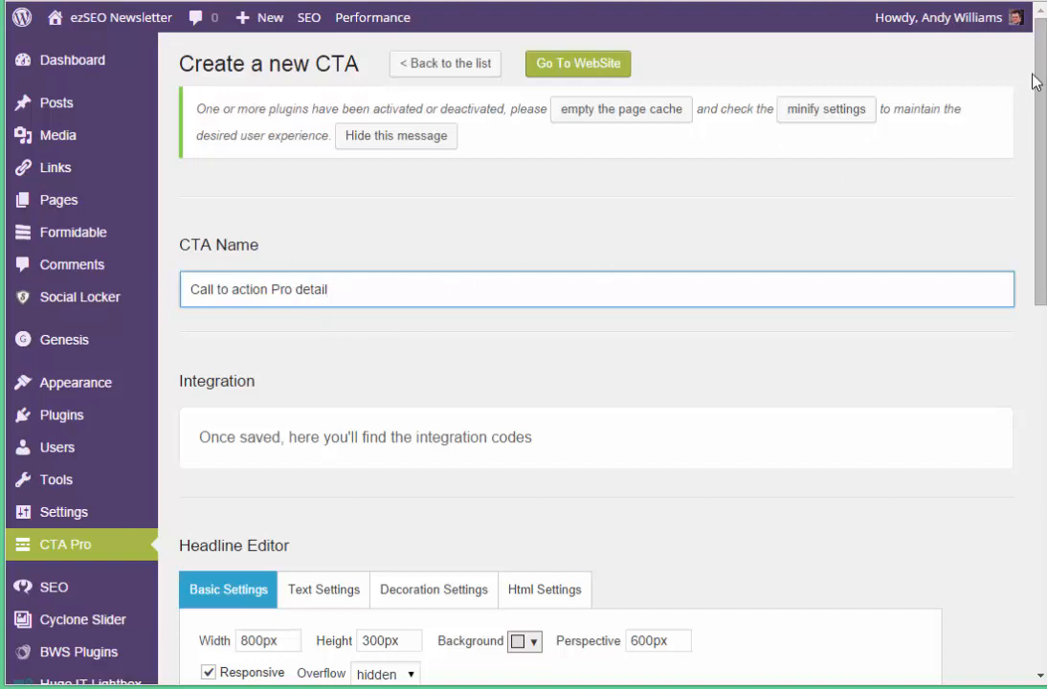
pyautogui.moveTo(1034, 82)
pyautogui.mouseDown()
pyautogui.moveTo(1035, 120)
pyautogui.moveTo(1042, 86)
pyautogui.mouseUp()
pyautogui.moveTo(1042, 83); pyautogui.dragTo(1043, 325)
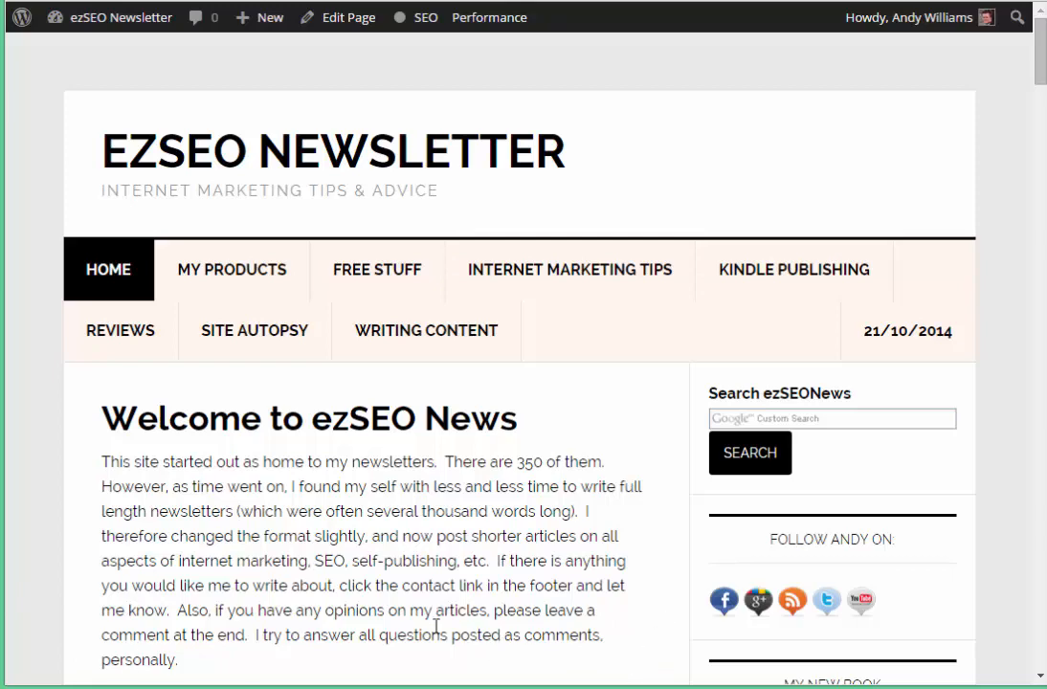
# - Switch to the ezSEO Newsletter home page and inspect the layout's content width with the browser's element inspector
pyautogui.press('F12')
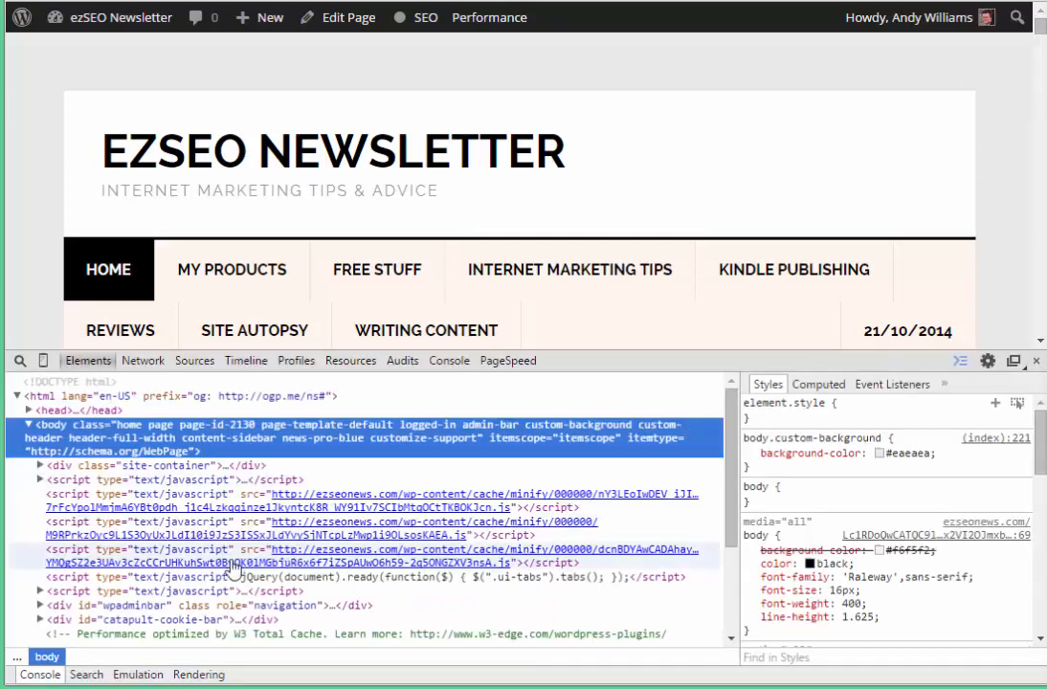
pyautogui.scroll(-1, 452, 110)
pyautogui.scroll(-1, 453, 110)
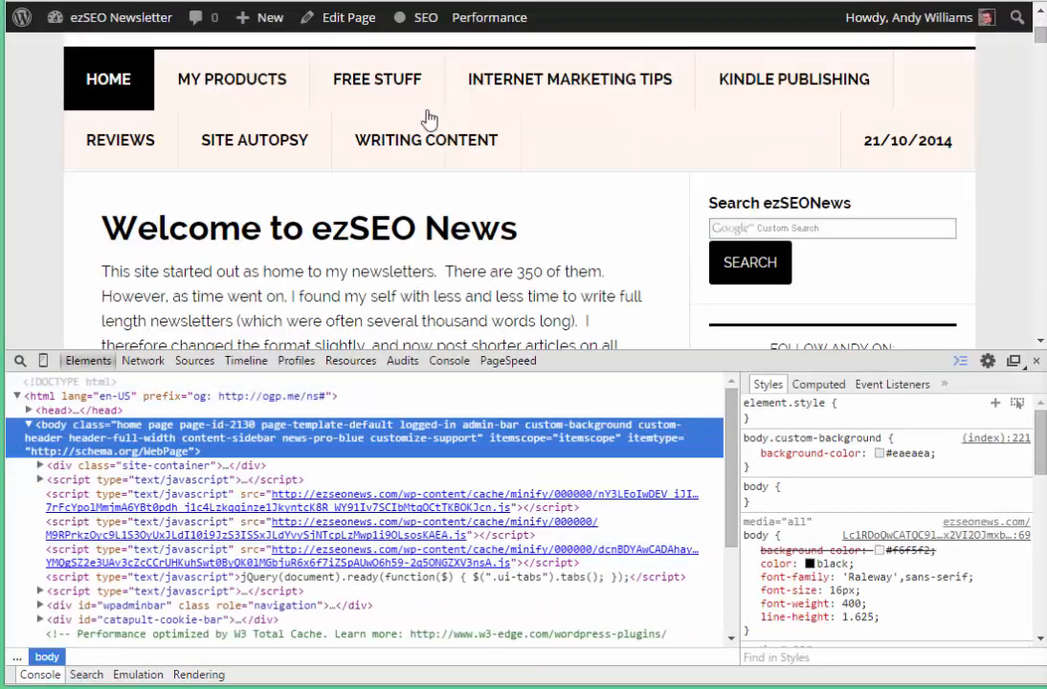
pyautogui.click(19, 361)
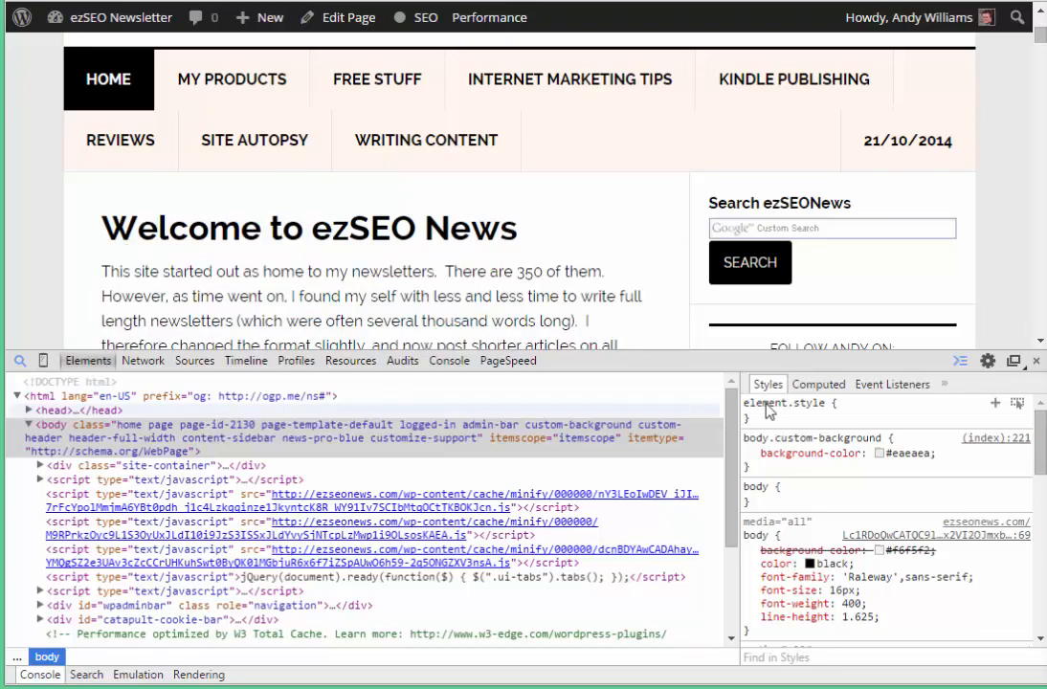
pyautogui.click(79, 411)
pyautogui.click(1037, 362)
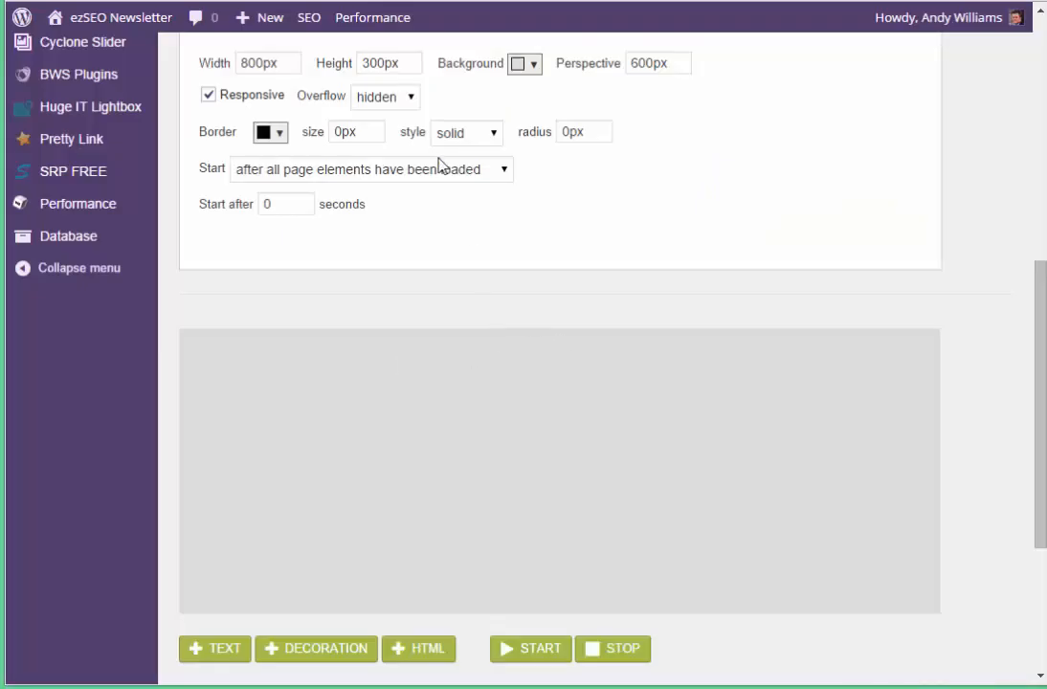
# - Set the new CTA's width to 570px and its height to 150px in the basic settings
pyautogui.scroll(1, 480, 140)
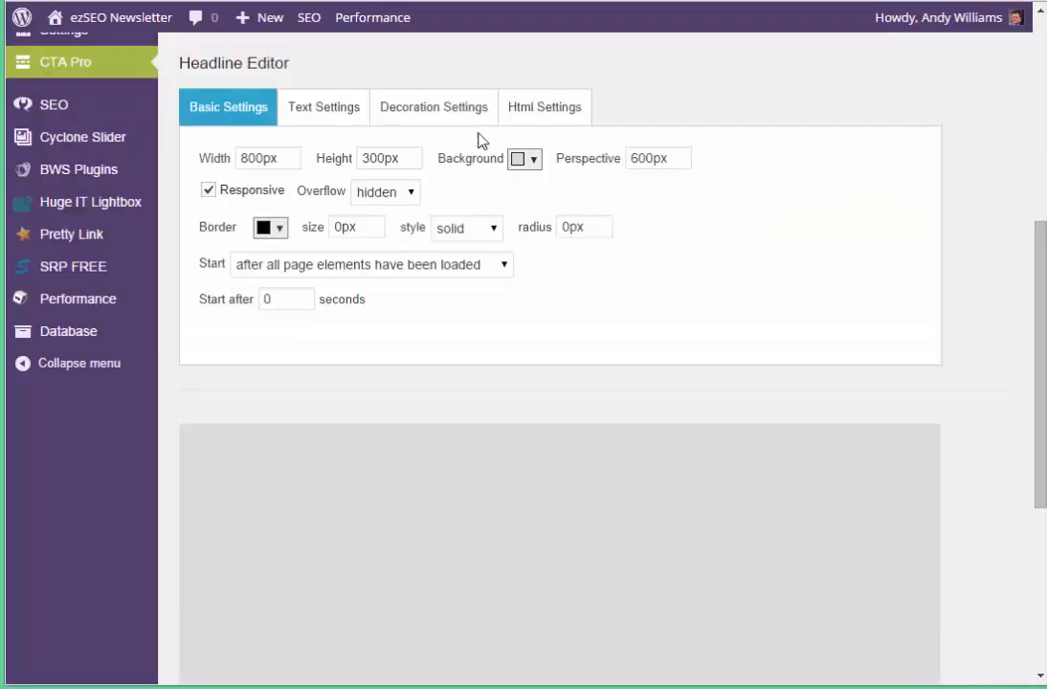
pyautogui.moveTo(265, 161); pyautogui.dragTo(184, 155)
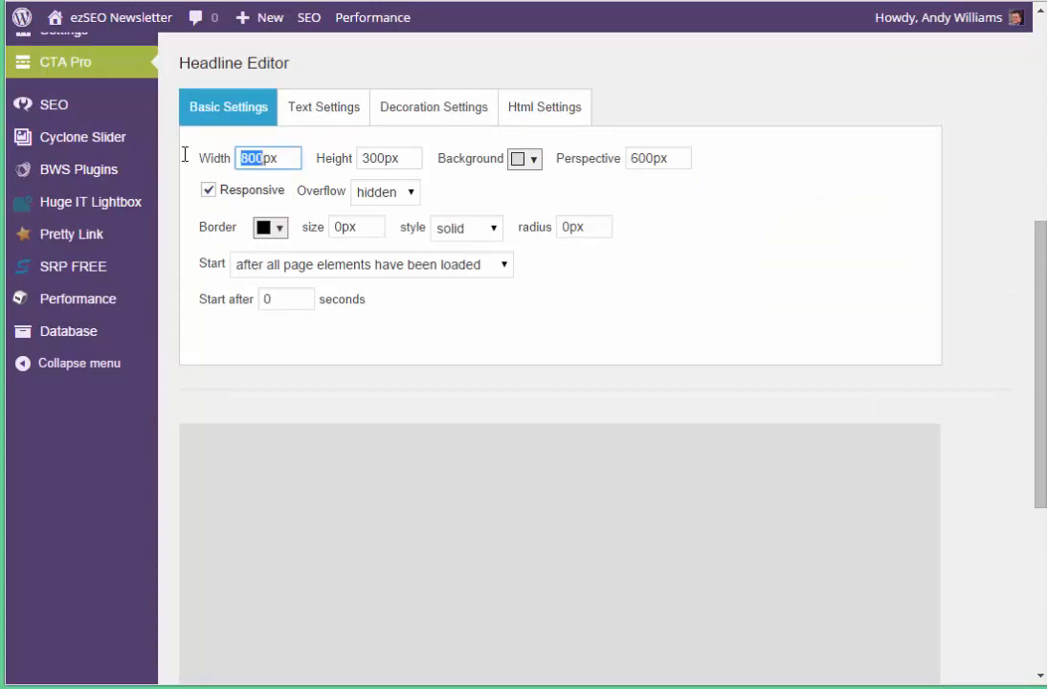
pyautogui.write('570')
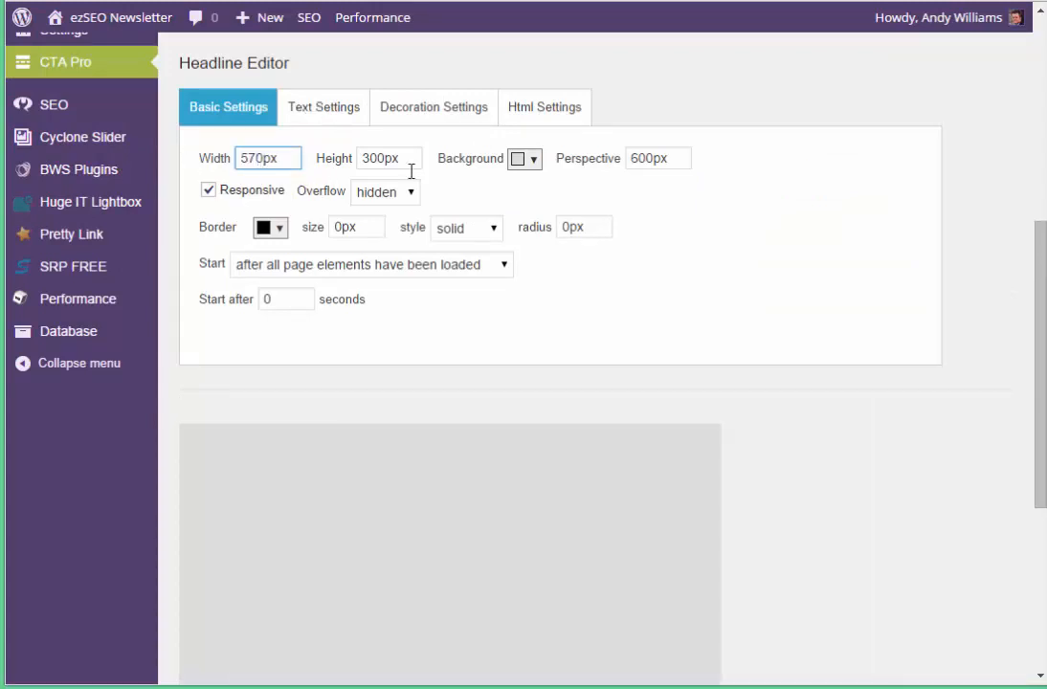
pyautogui.click(373, 163)
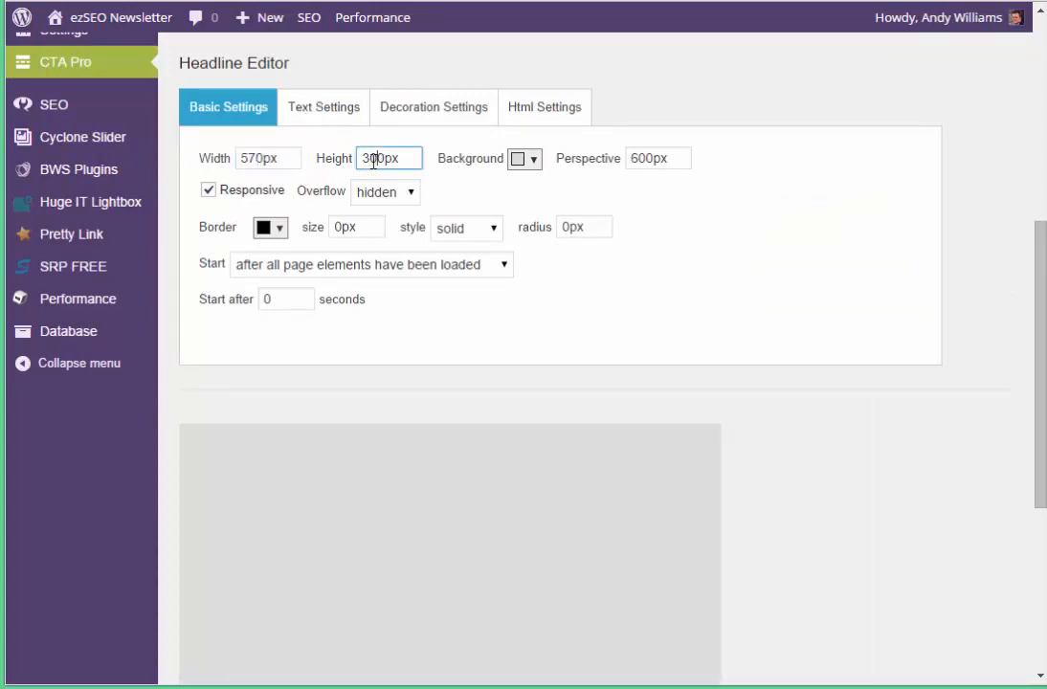
pyautogui.moveTo(373, 161); pyautogui.dragTo(311, 163)
pyautogui.write('15')
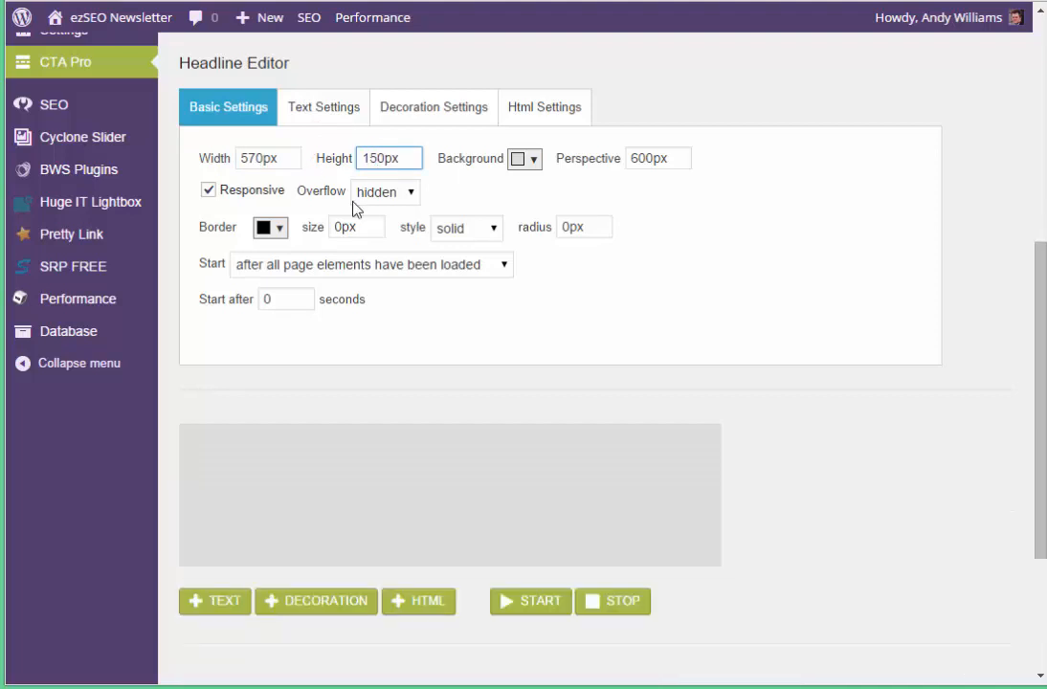
pyautogui.click(474, 488)
# - Try clearing the CTA's background colour to make it transparent, and pick the pale pink #d5c0c0 instead
pyautogui.click(535, 159)
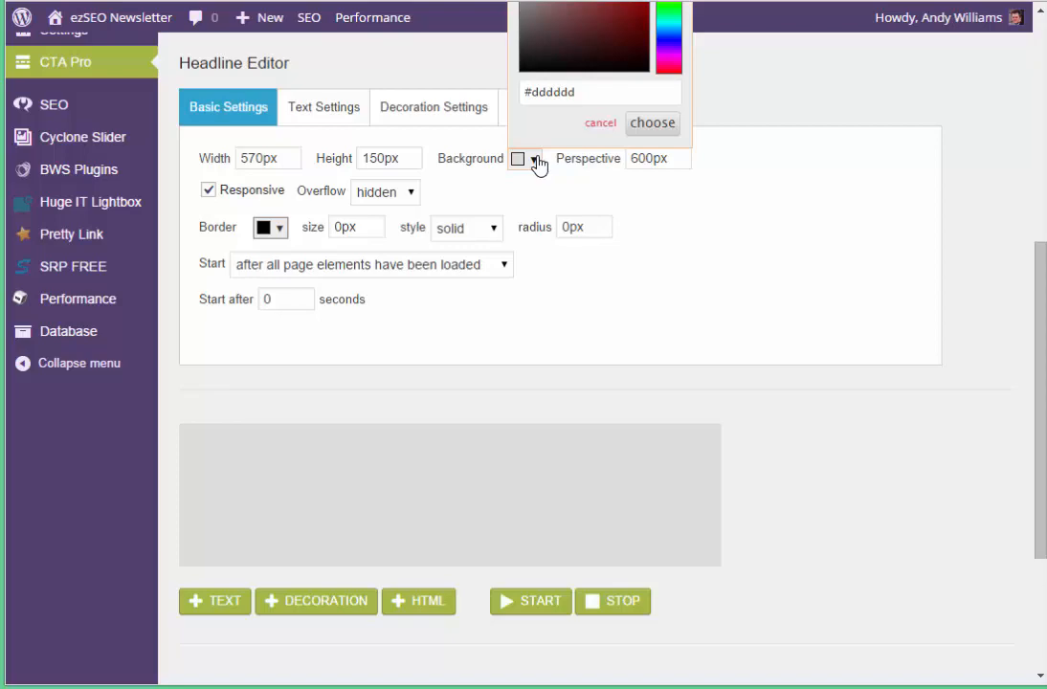
pyautogui.scroll(2, 538, 165)
pyautogui.click(669, 145)
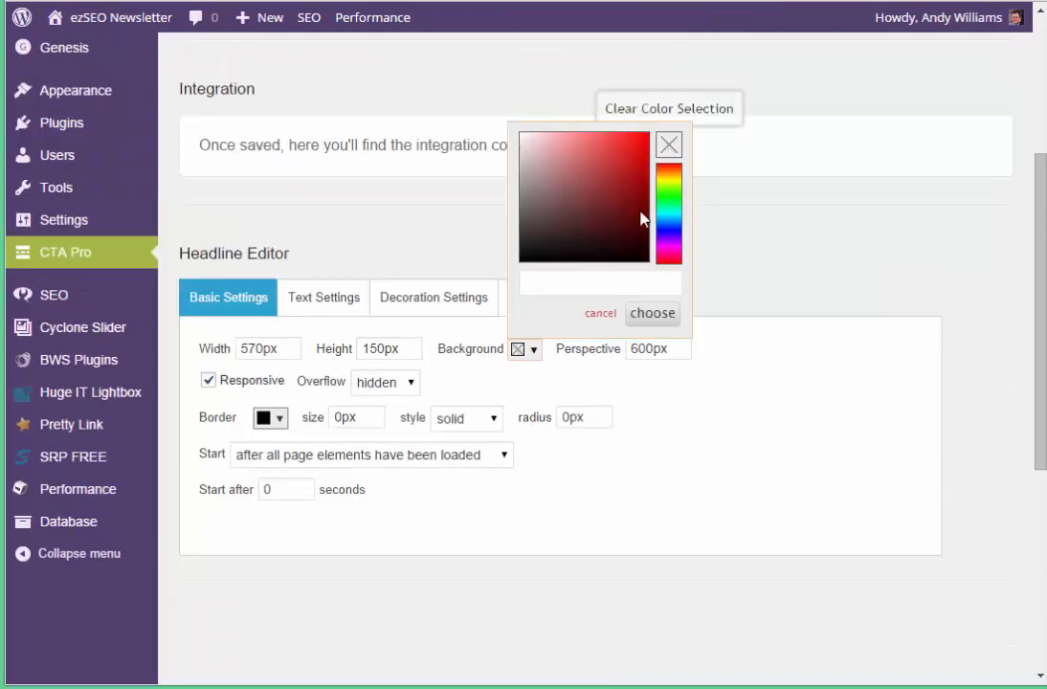
pyautogui.scroll(-3, 585, 432)
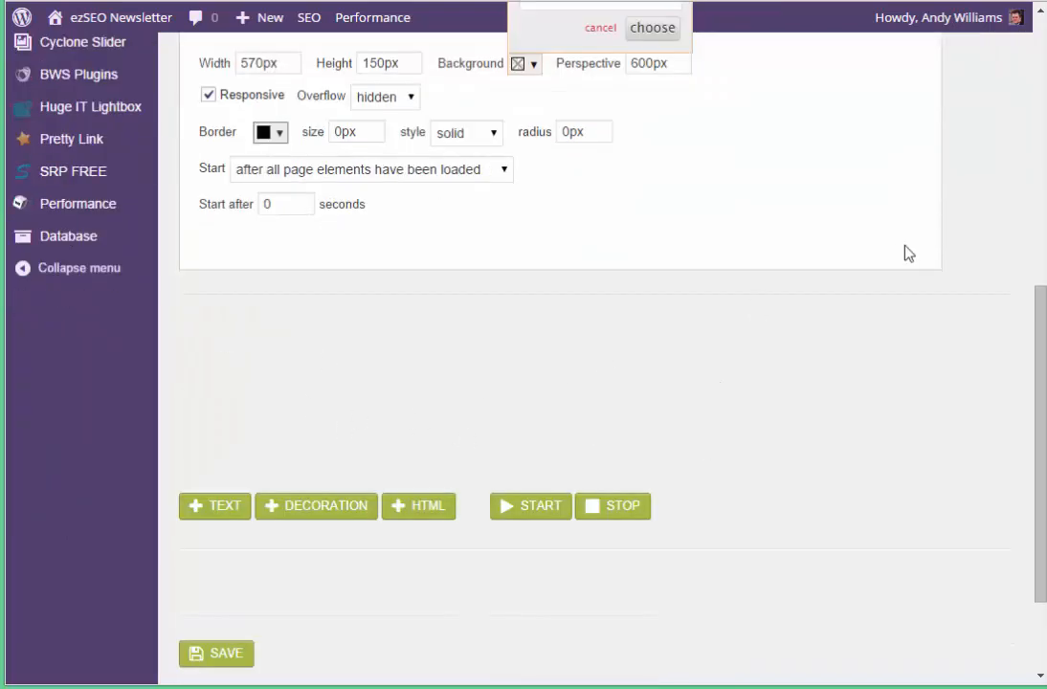
pyautogui.scroll(4, 904, 253)
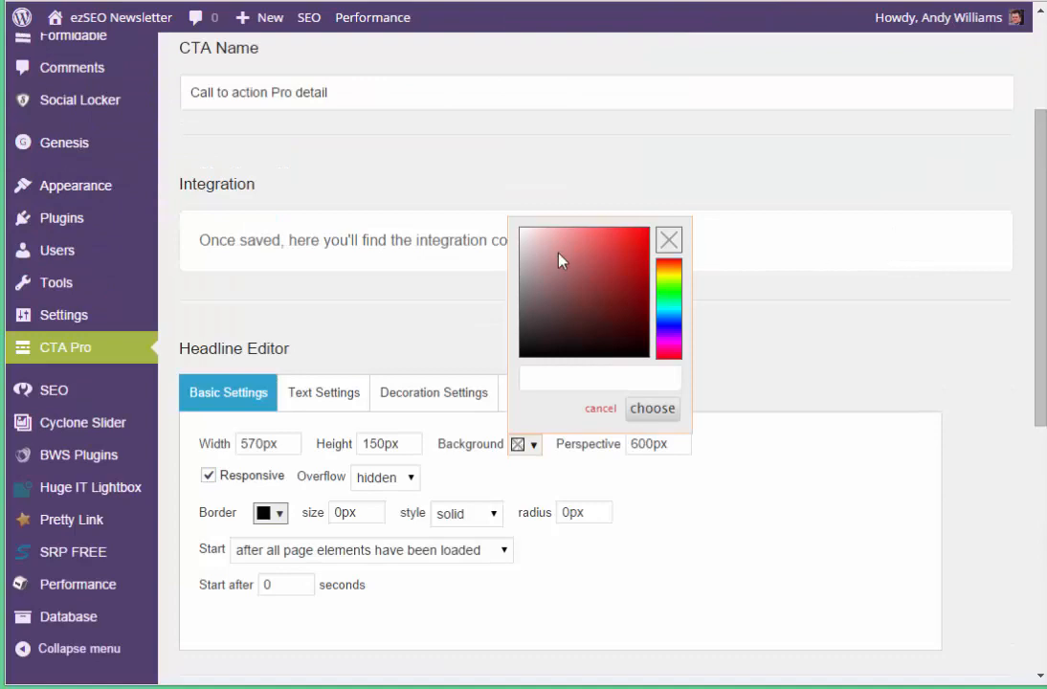
pyautogui.click(527, 247)
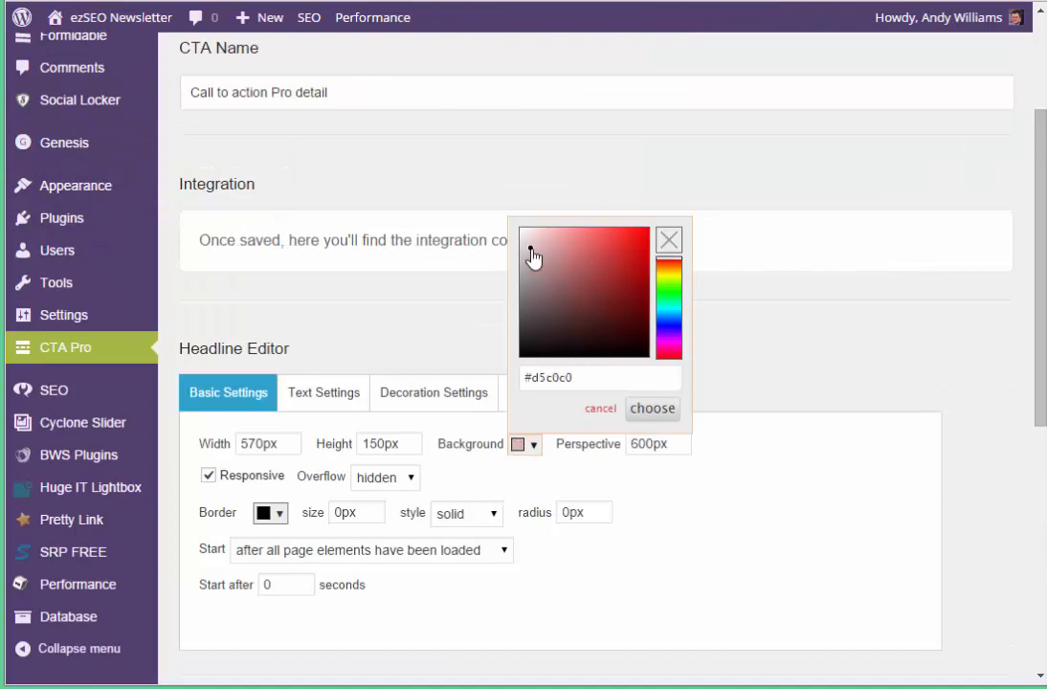
# - Apply the chosen pale pink background and set the CTA to start "when CTA is visible (i.e. scrolling the page)"
pyautogui.click(652, 408)
pyautogui.moveTo(1034, 160); pyautogui.dragTo(1042, 275)
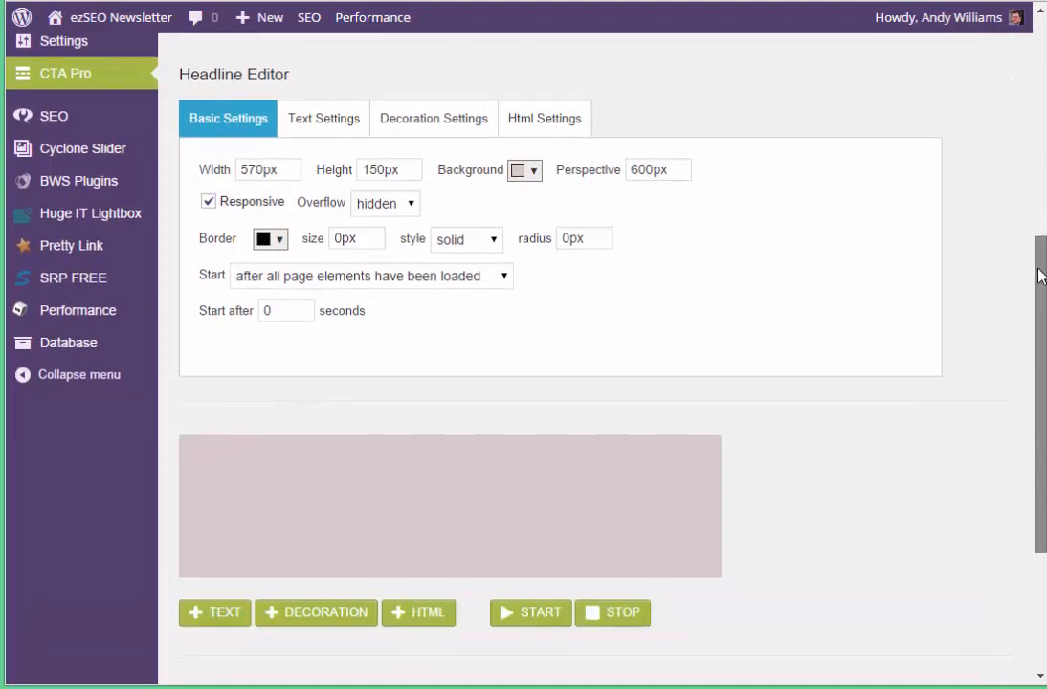
pyautogui.click(326, 280)
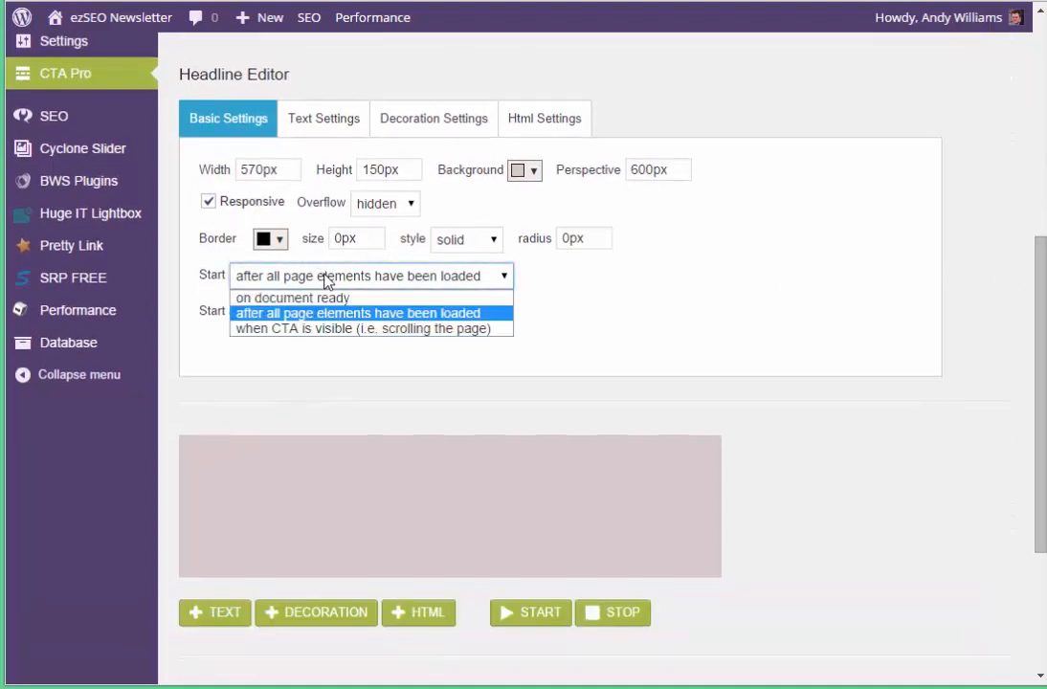
pyautogui.click(344, 331)
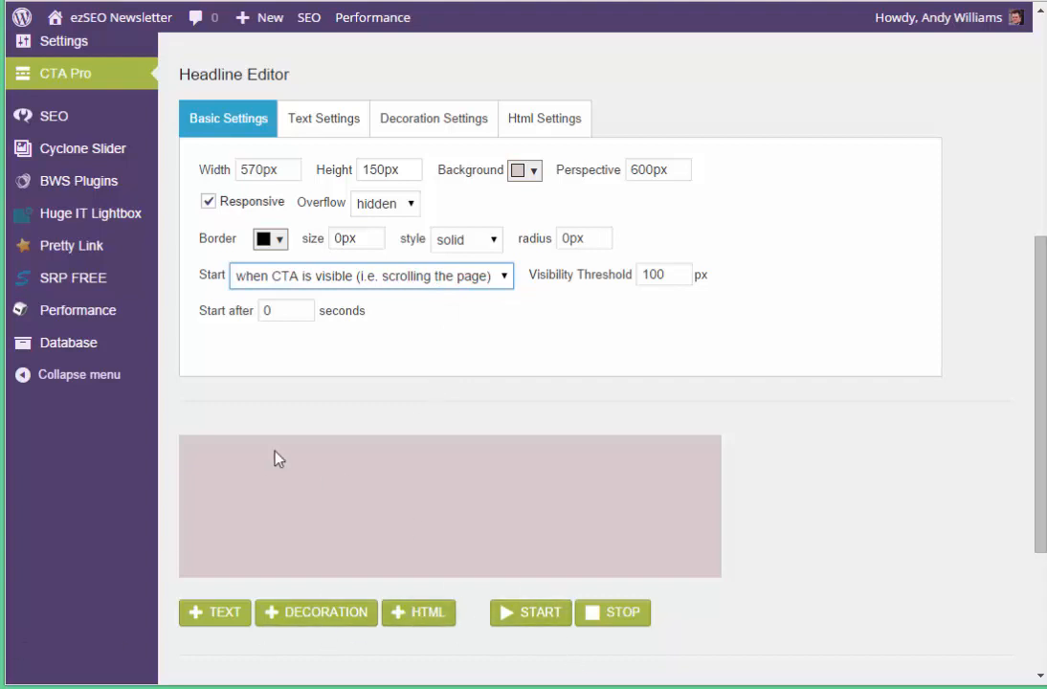
# - Add a text element to the CTA and reposition it near the upper-left corner of the preview area
pyautogui.click(201, 612)
pyautogui.moveTo(424, 509); pyautogui.dragTo(526, 546)
pyautogui.moveTo(414, 484); pyautogui.dragTo(351, 491)
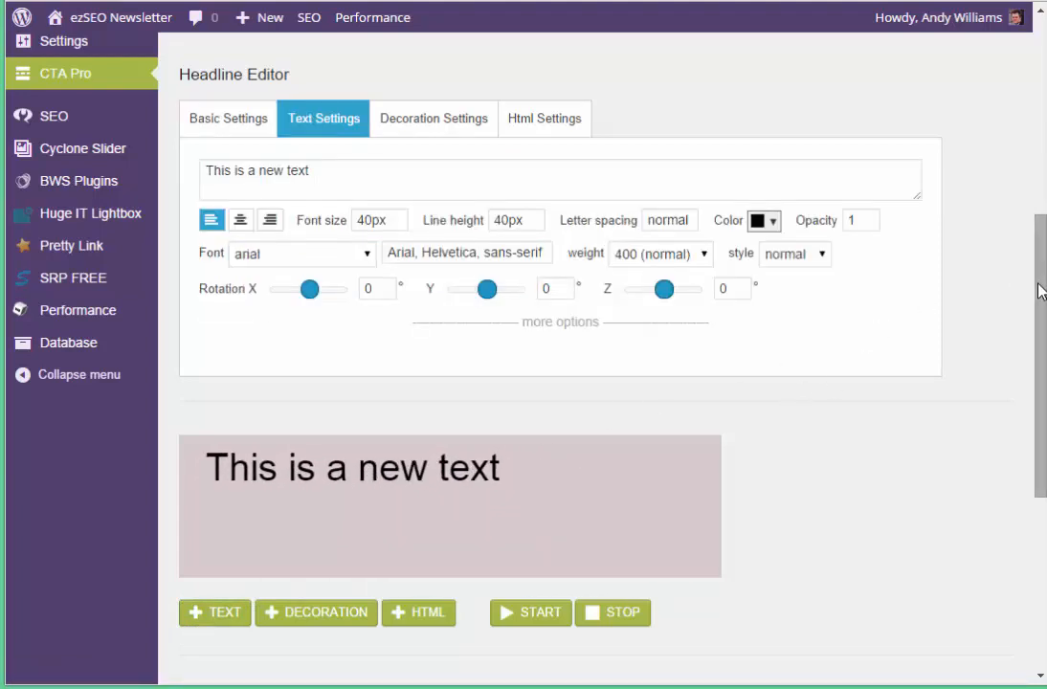
pyautogui.moveTo(404, 470); pyautogui.dragTo(510, 492)
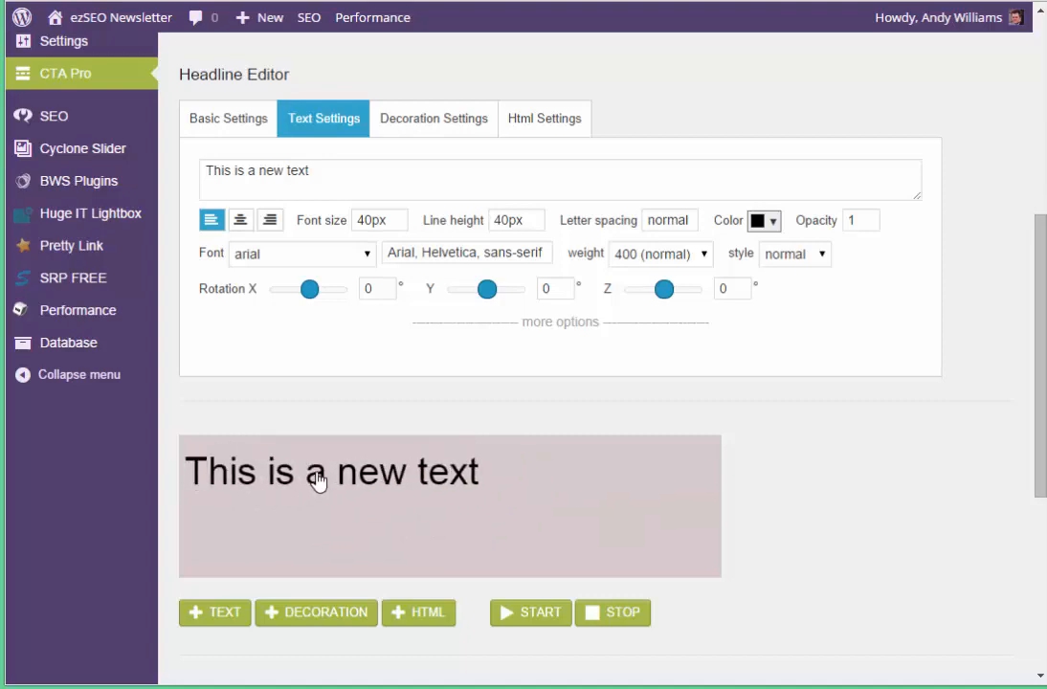
pyautogui.moveTo(472, 460)
pyautogui.mouseDown()
pyautogui.moveTo(494, 478)
pyautogui.moveTo(452, 470)
pyautogui.mouseUp()
# - Replace the new text element's wording with "Click Here!"
pyautogui.moveTo(1038, 311); pyautogui.dragTo(1027, 464)
pyautogui.scroll(-2, 1029, 469)
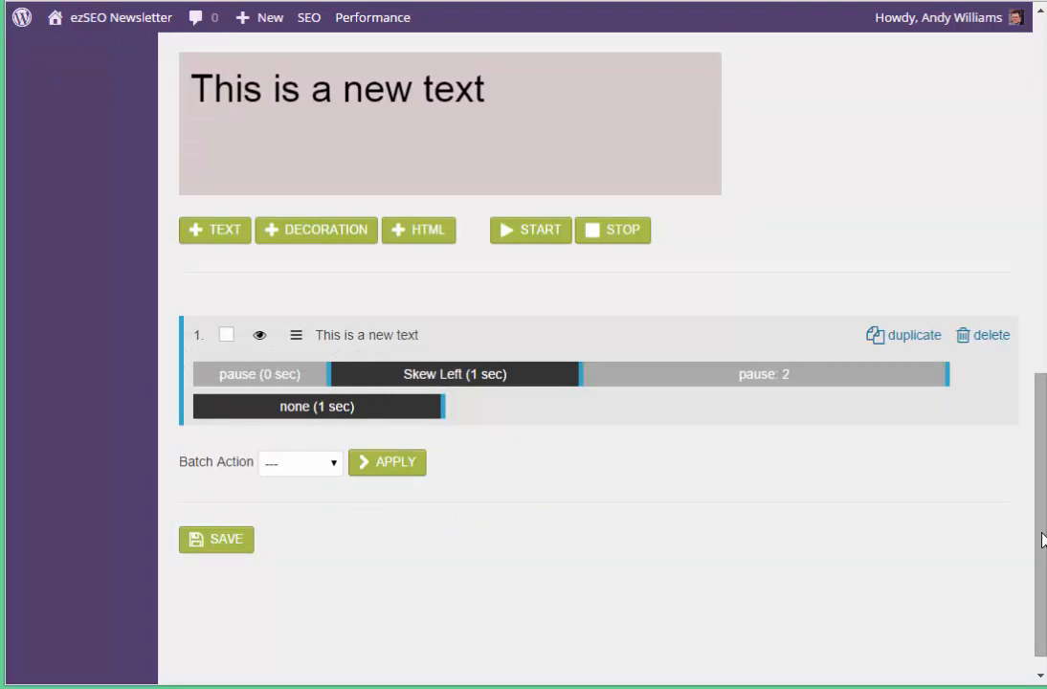
pyautogui.moveTo(1042, 542); pyautogui.dragTo(1035, 378)
pyautogui.moveTo(373, 113); pyautogui.dragTo(1, 113)
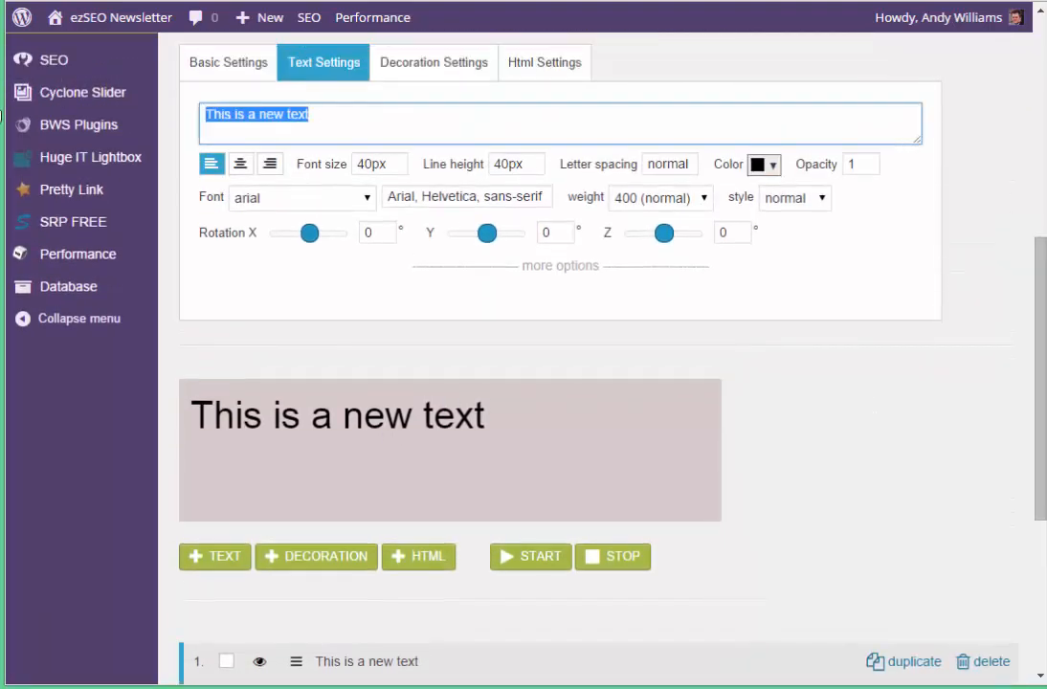
pyautogui.write('Click Here!')
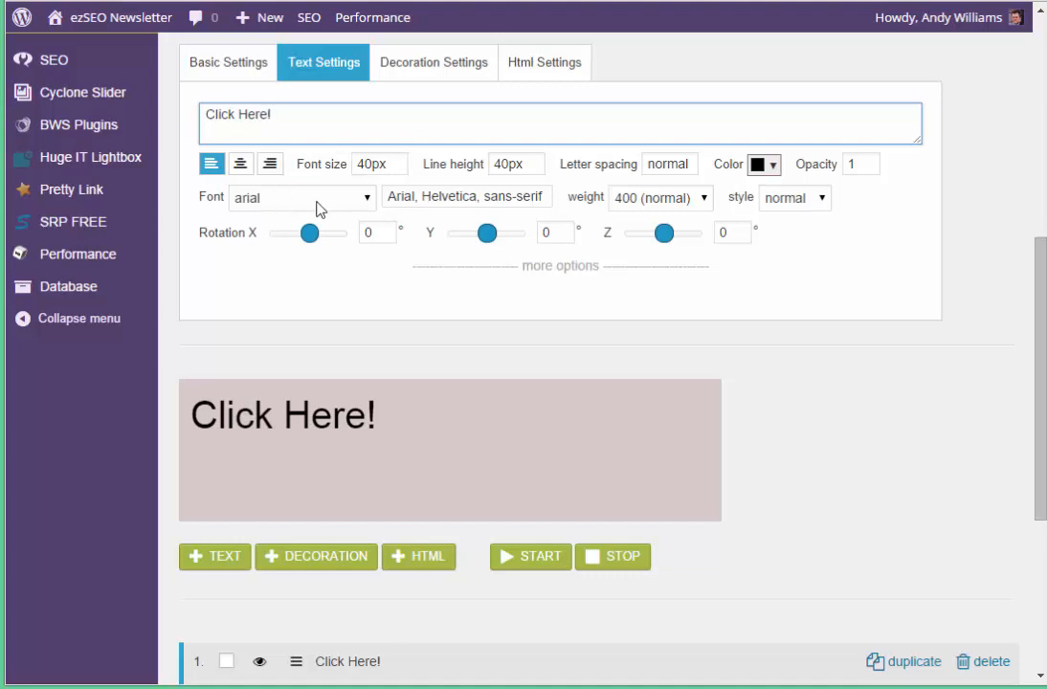
# - Set the "Click Here!" text to Oswald at 30px and move it closer to the preview's upper-left corner
pyautogui.click(320, 201)
pyautogui.click(311, 282)
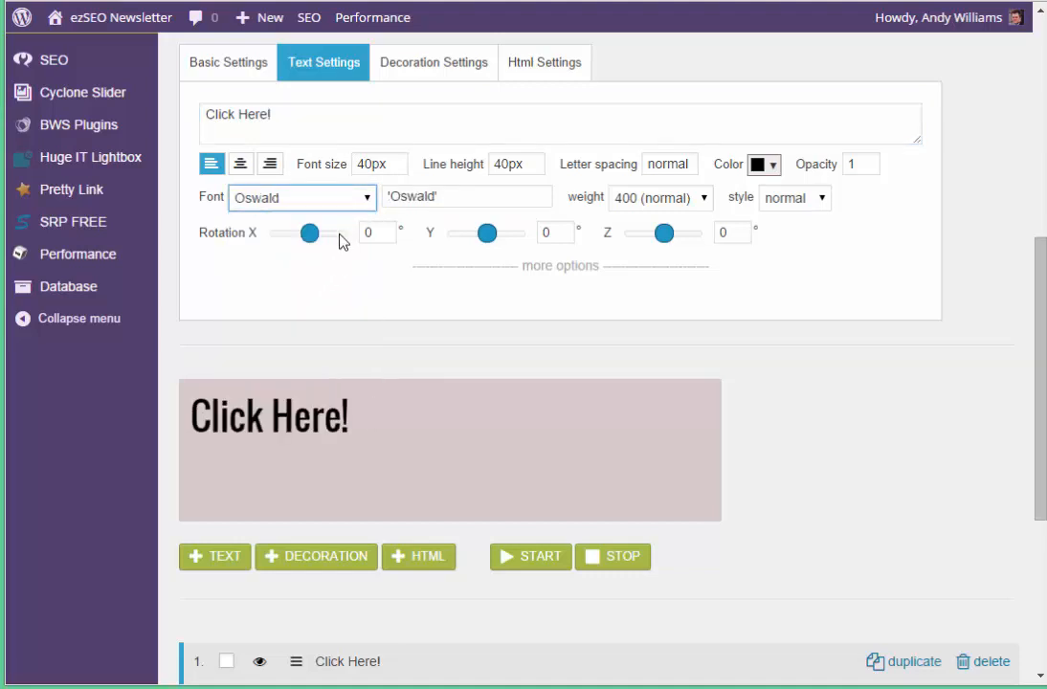
pyautogui.click(364, 165)
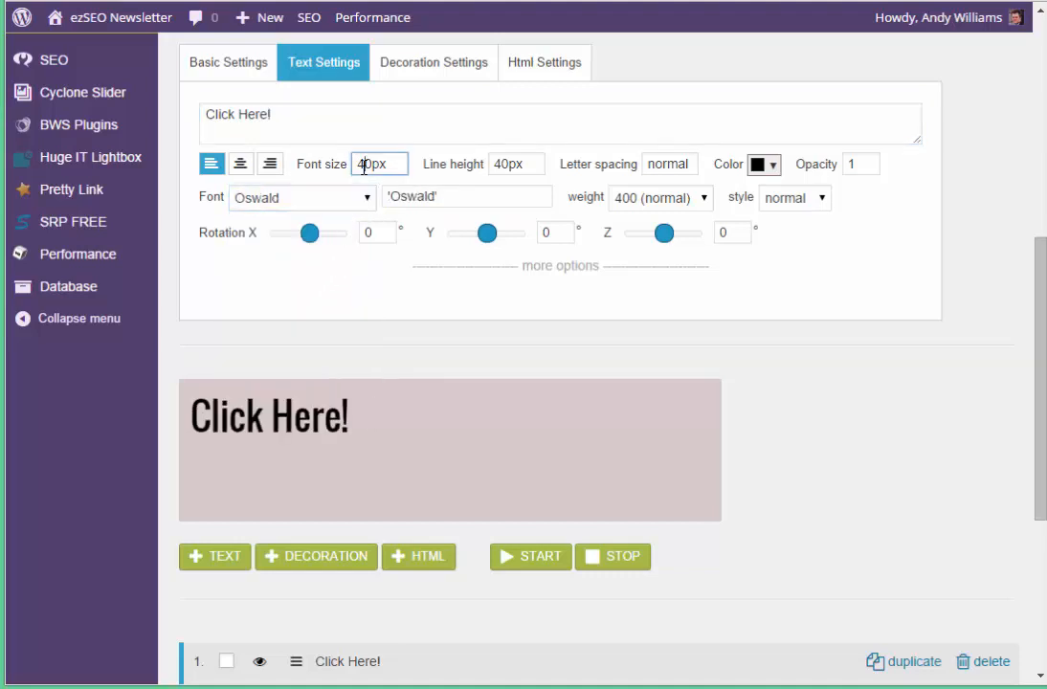
pyautogui.write('3')
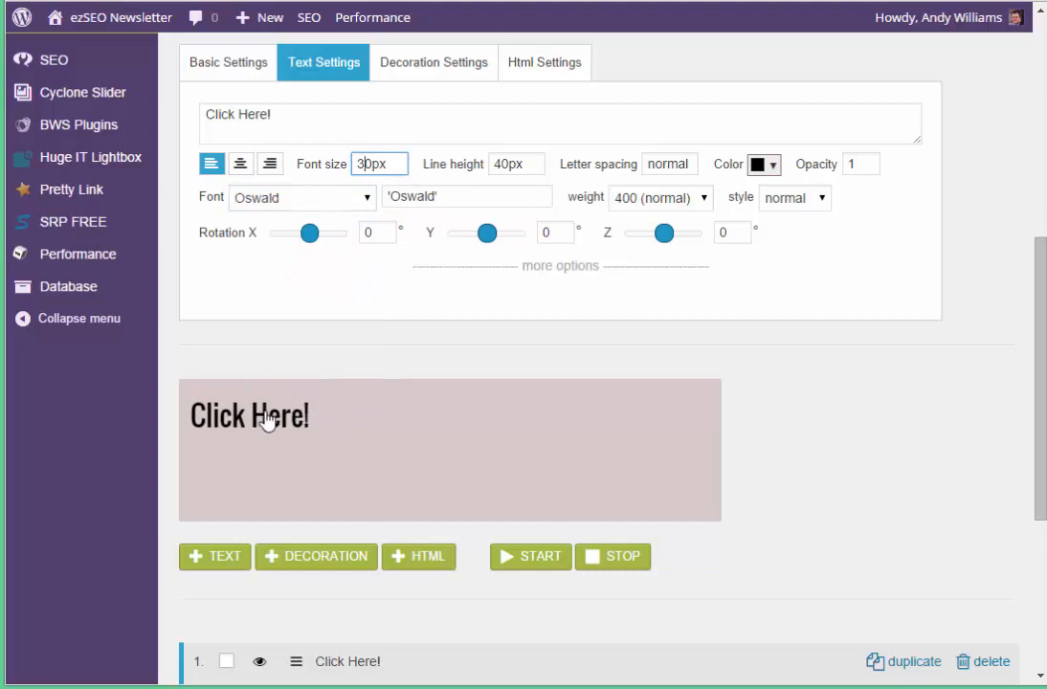
pyautogui.moveTo(269, 420)
pyautogui.mouseDown()
pyautogui.moveTo(264, 397)
pyautogui.moveTo(259, 404)
pyautogui.mouseUp()
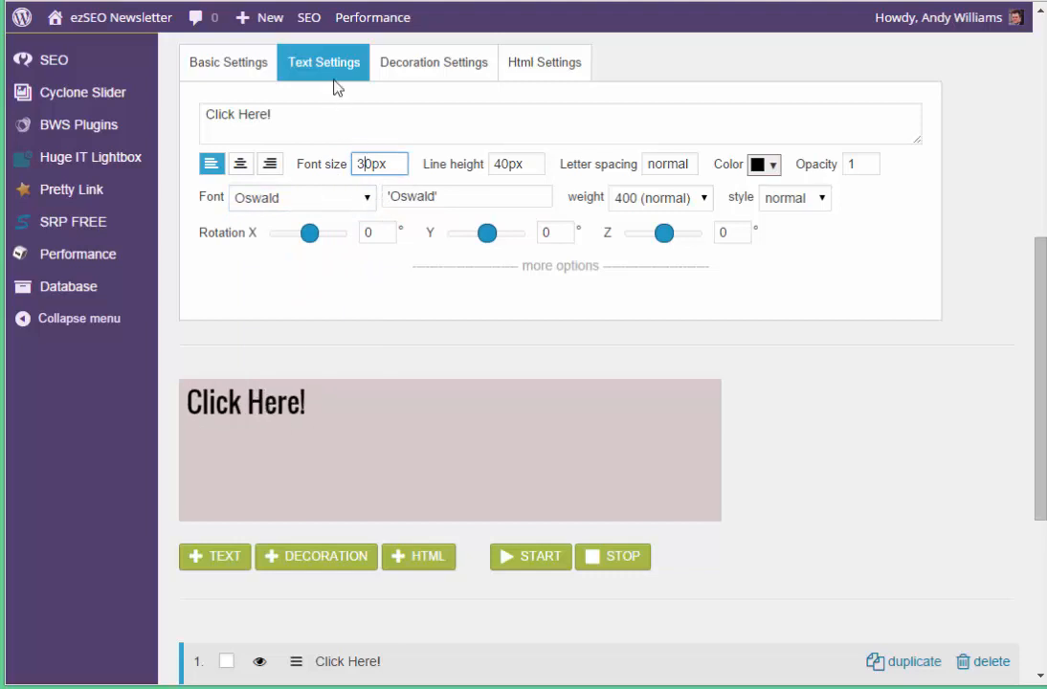
# - Add the dark red brushed arrow decoration just right of the "Click Here!" text and delete that decoration again
pyautogui.click(319, 564)
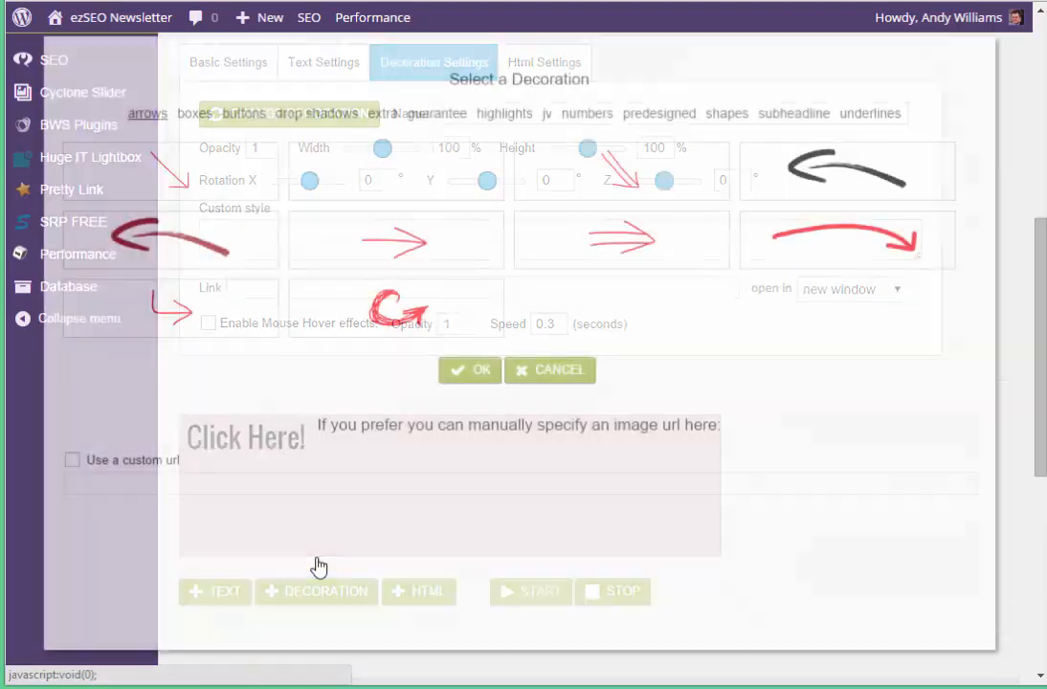
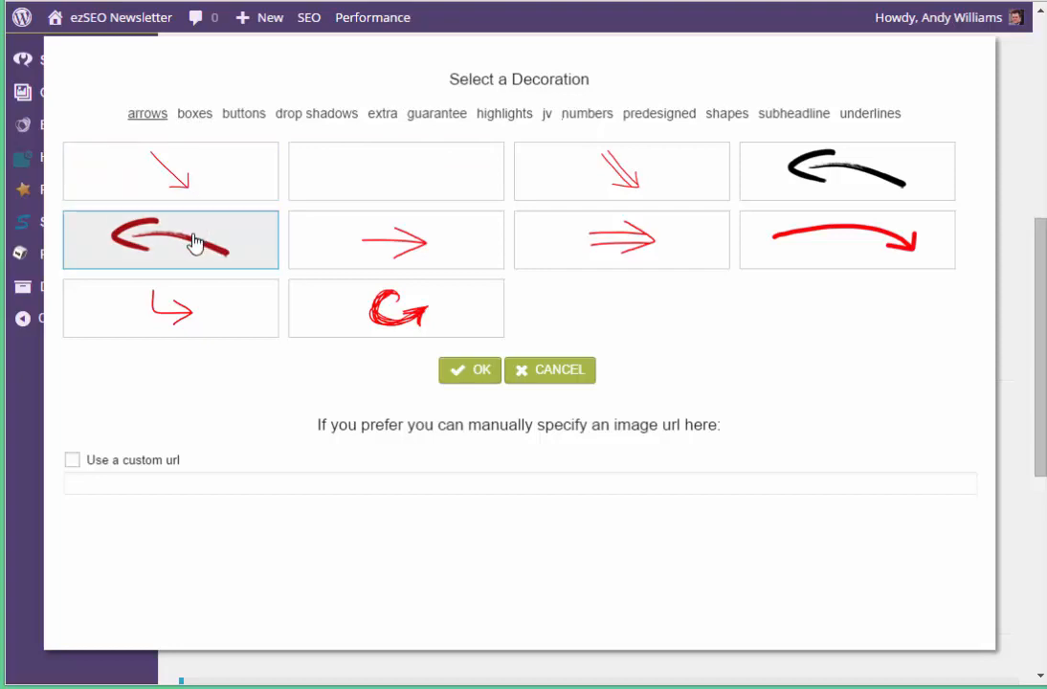
pyautogui.click(470, 370)
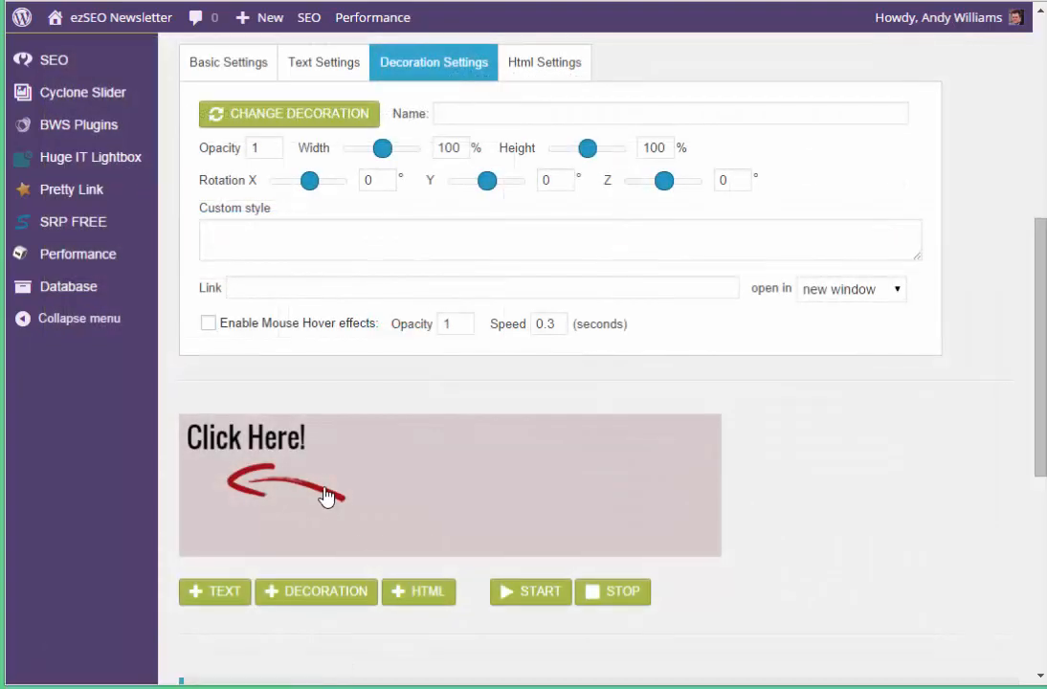
pyautogui.moveTo(327, 494); pyautogui.dragTo(411, 468)
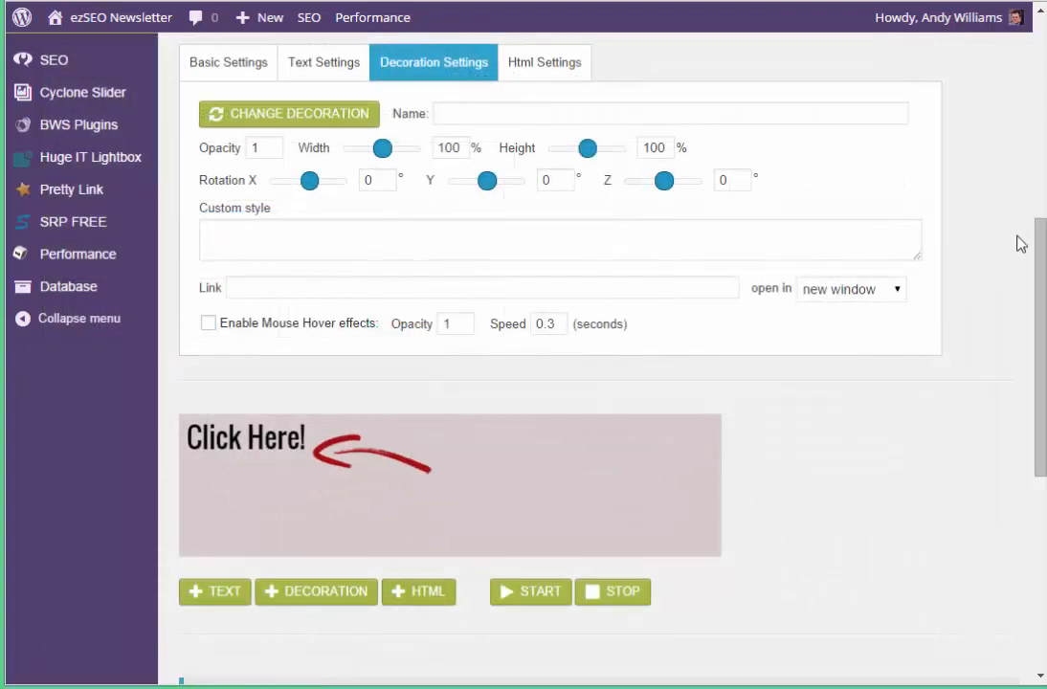
pyautogui.scroll(-3, 1037, 280)
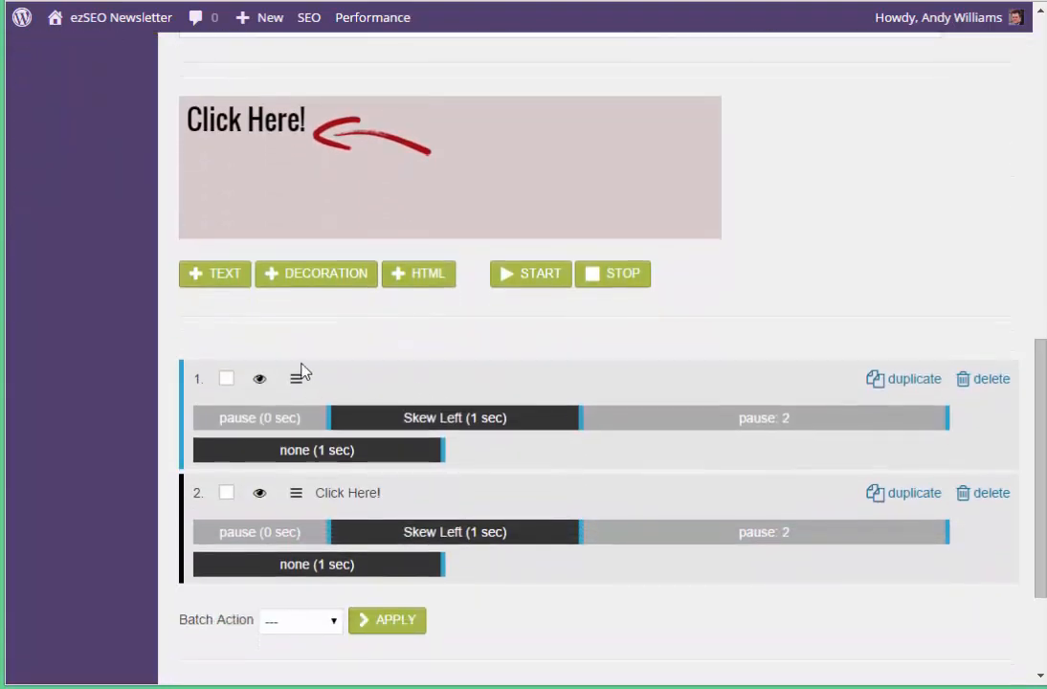
pyautogui.click(1001, 379)
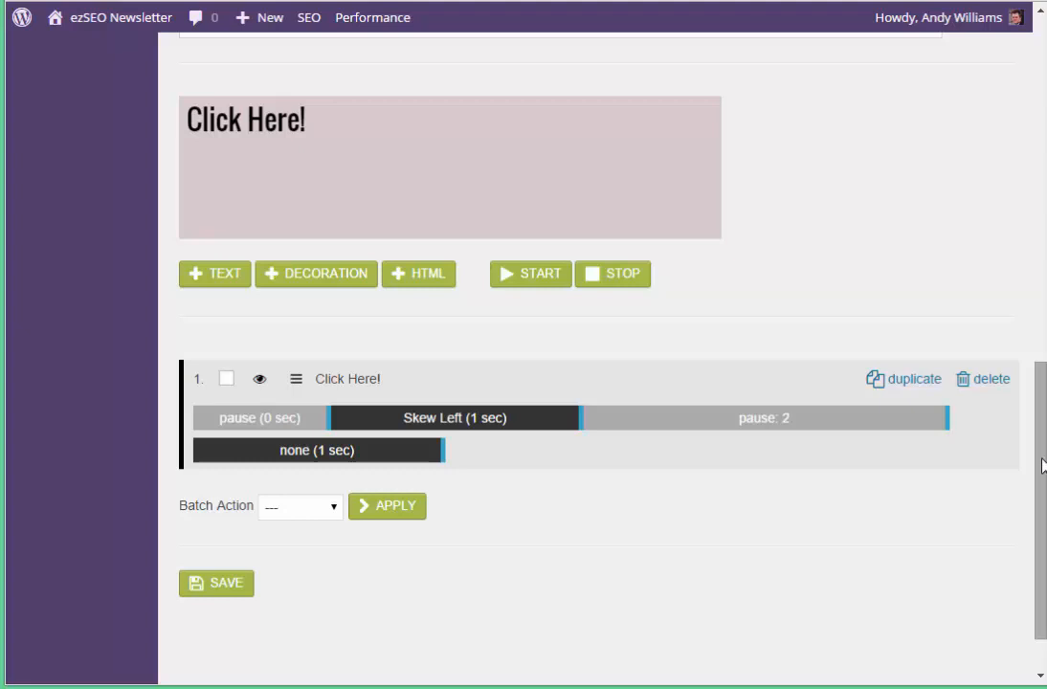
# - Add the scribbled yellow decoration from the highlights category to the CTA
pyautogui.scroll(3, 1043, 466)
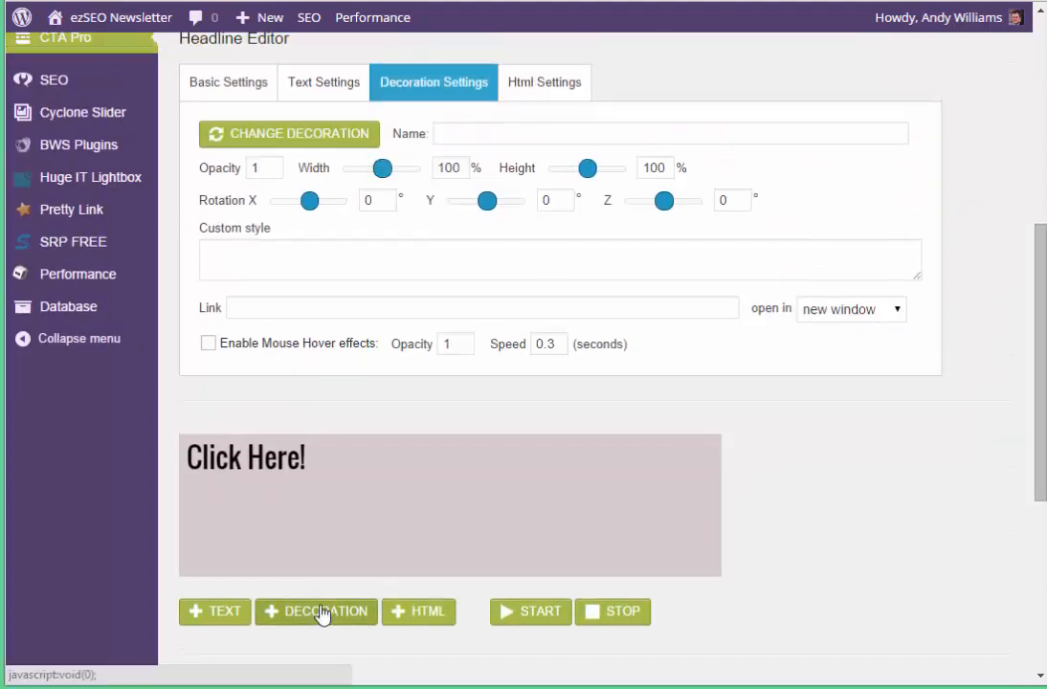
pyautogui.click(323, 611)
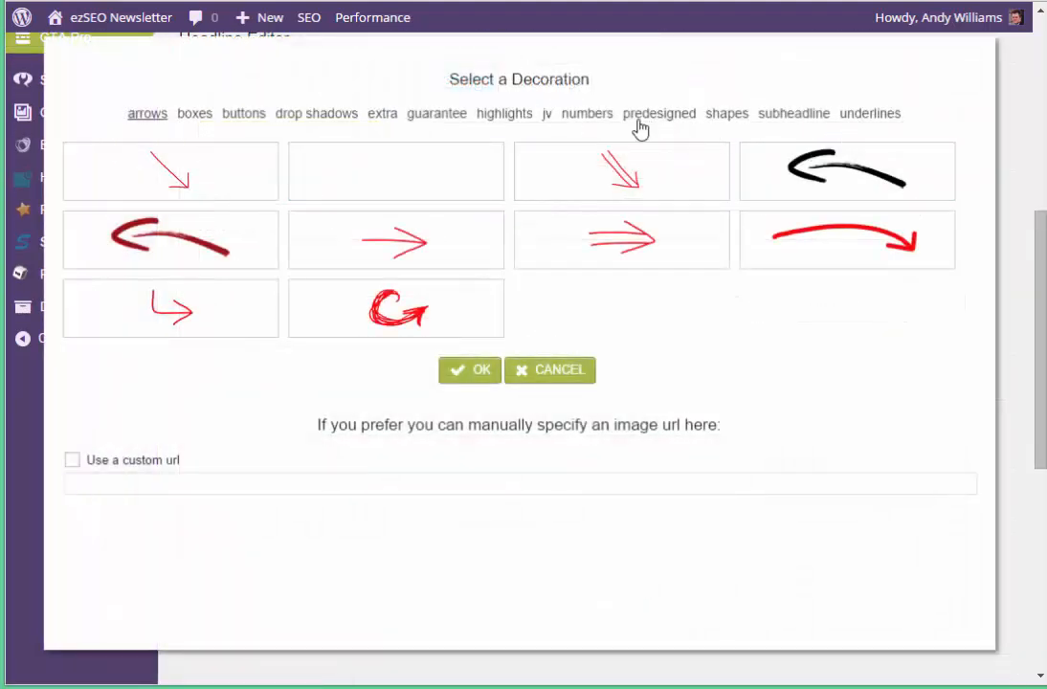
pyautogui.click(507, 117)
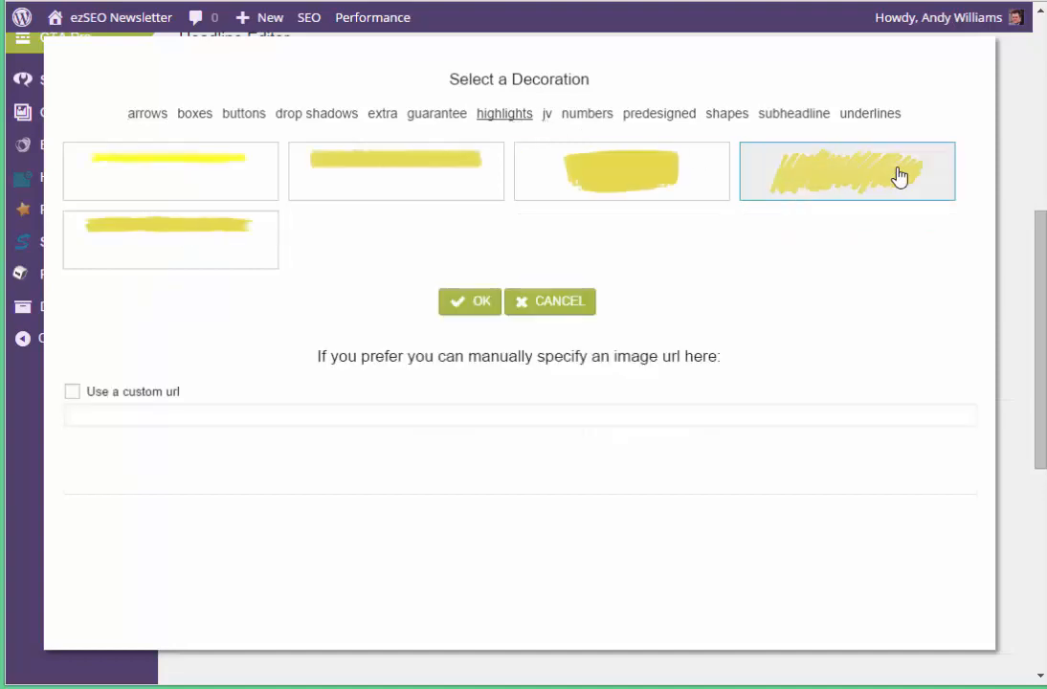
pyautogui.click(457, 304)
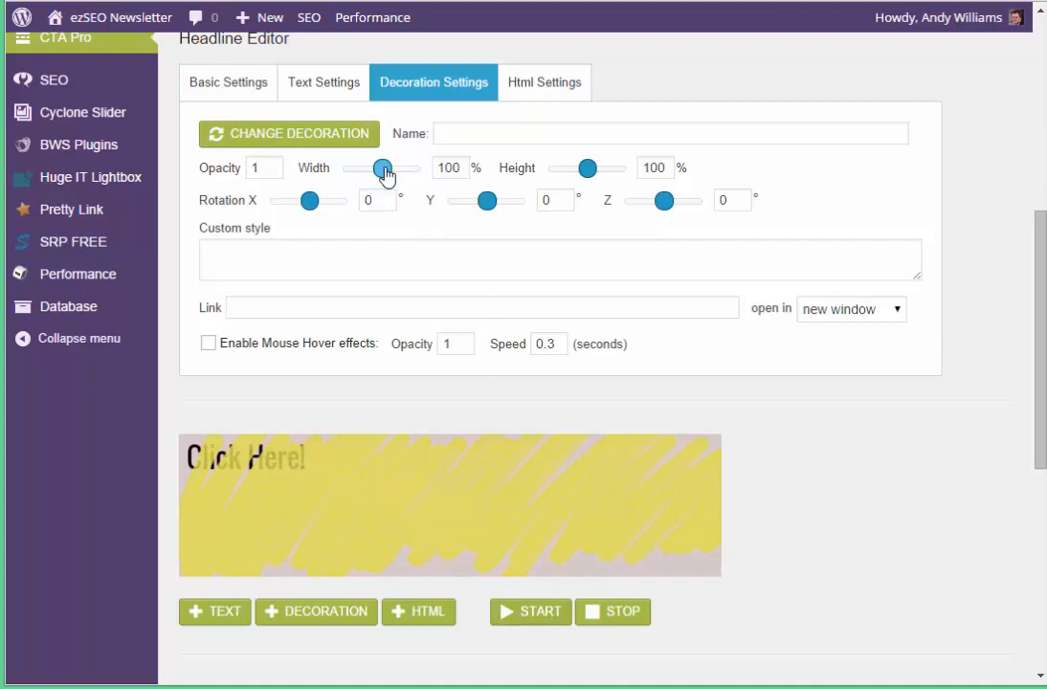
# - Scale the yellow highlight decoration to 33% width and 33% height
pyautogui.moveTo(386, 170)
pyautogui.mouseDown()
pyautogui.moveTo(344, 172)
pyautogui.moveTo(360, 170)
pyautogui.mouseUp()
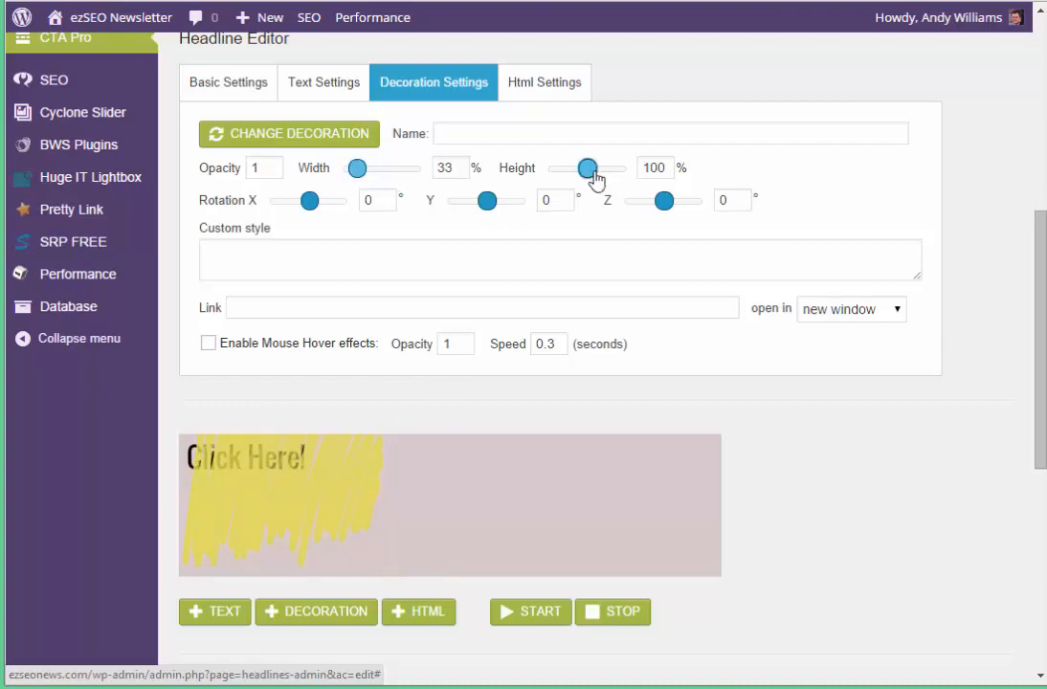
pyautogui.moveTo(591, 169)
pyautogui.mouseDown()
pyautogui.moveTo(555, 172)
pyautogui.moveTo(575, 180)
pyautogui.mouseUp()
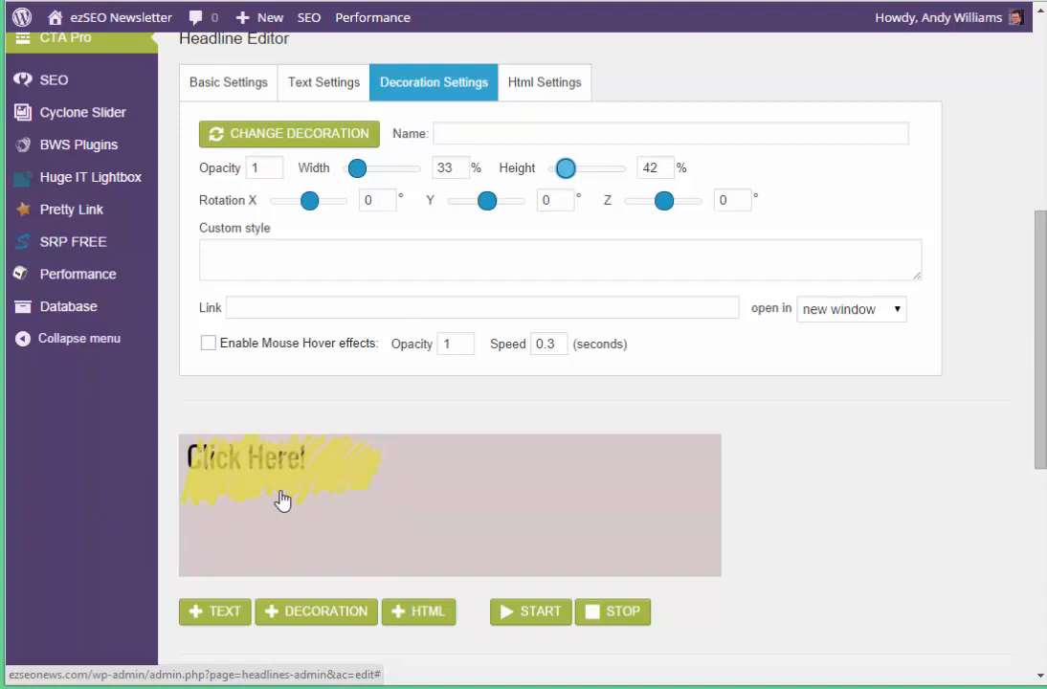
pyautogui.moveTo(568, 169); pyautogui.dragTo(563, 169)
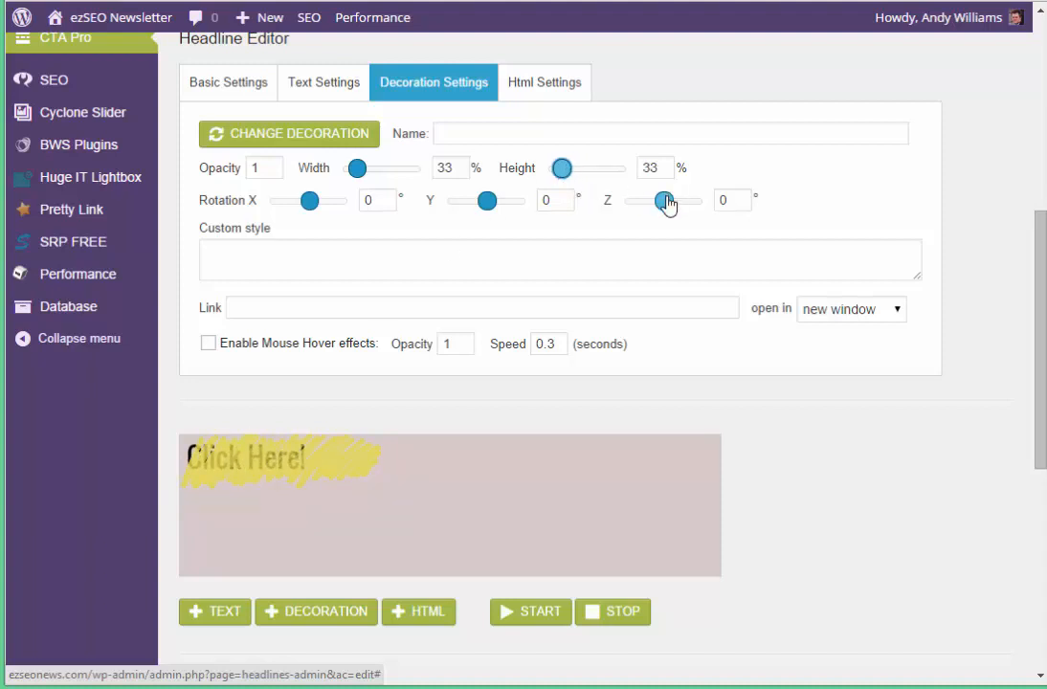
# - Try a 2° Z rotation on the highlight decoration and reset it to 0
pyautogui.moveTo(668, 203)
pyautogui.mouseDown()
pyautogui.moveTo(639, 211)
pyautogui.moveTo(677, 222)
pyautogui.moveTo(651, 227)
pyautogui.moveTo(671, 226)
pyautogui.mouseUp()
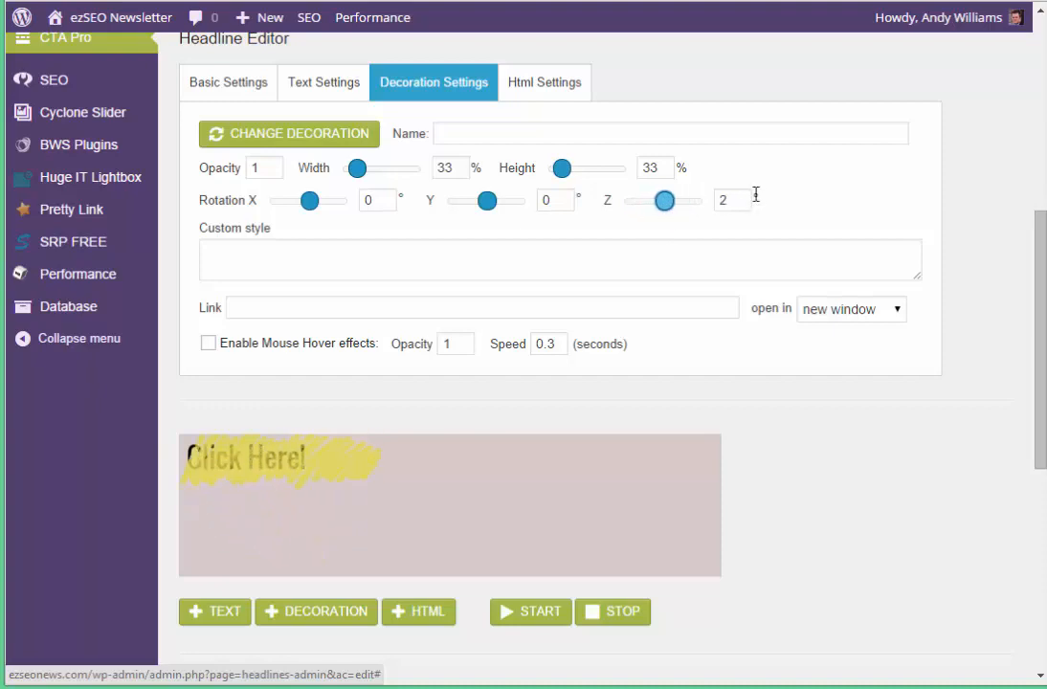
pyautogui.doubleClick(742, 196)
pyautogui.write('0')
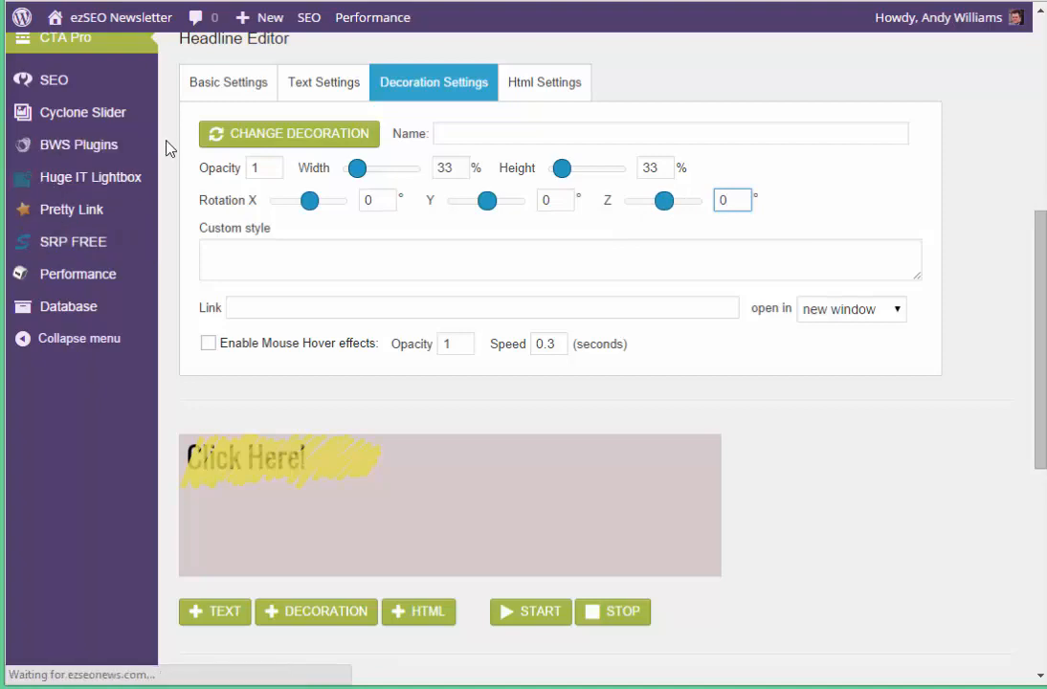
# - Name the yellow scribble decoration "Highlight"
pyautogui.moveTo(1043, 283); pyautogui.dragTo(1043, 397)
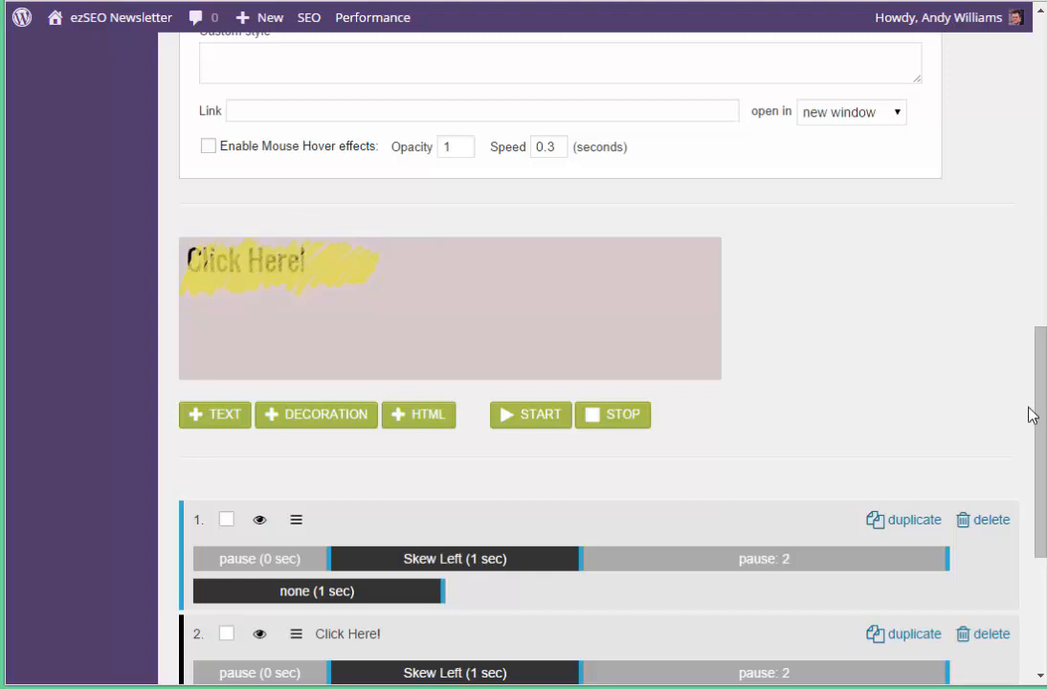
pyautogui.moveTo(1041, 448); pyautogui.dragTo(1041, 491)
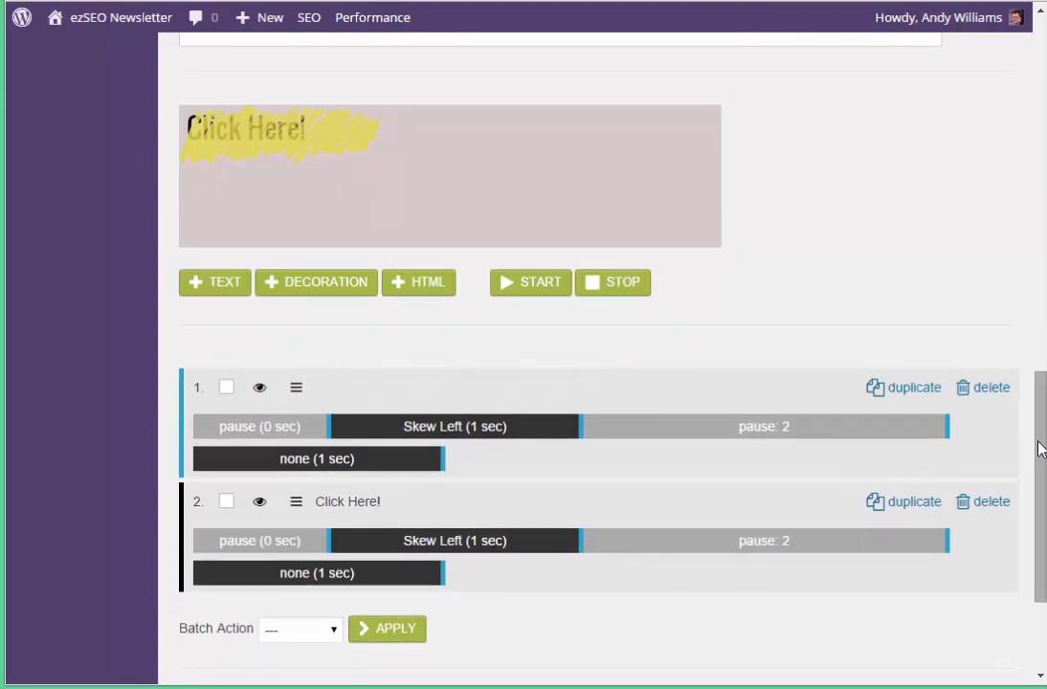
pyautogui.moveTo(1038, 397); pyautogui.dragTo(1038, 308)
pyautogui.click(567, 184)
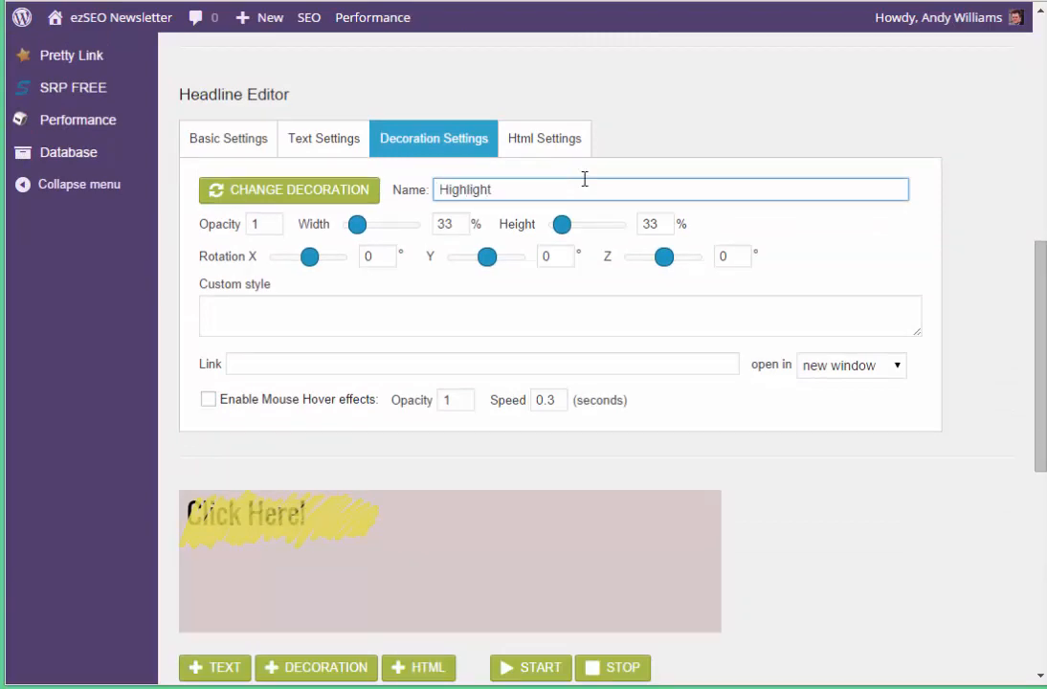
# - Try to reorder the "Click Here!" and "Highlight" layers, keeping none as the effect in the effect selection
pyautogui.moveTo(1043, 283); pyautogui.dragTo(1042, 411)
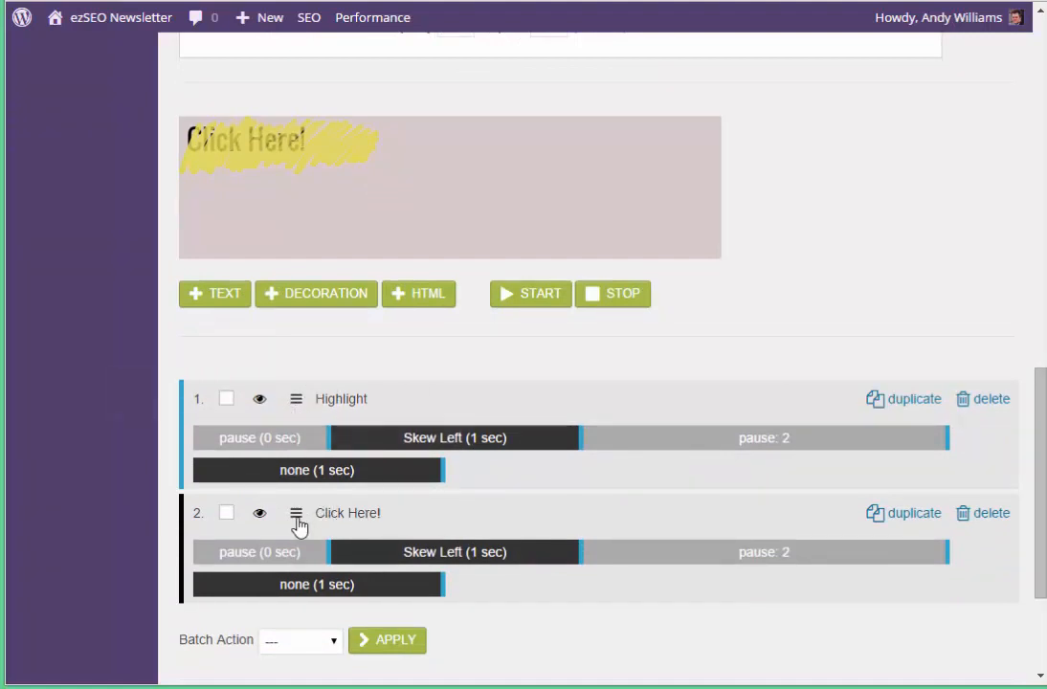
pyautogui.moveTo(297, 518); pyautogui.dragTo(449, 368)
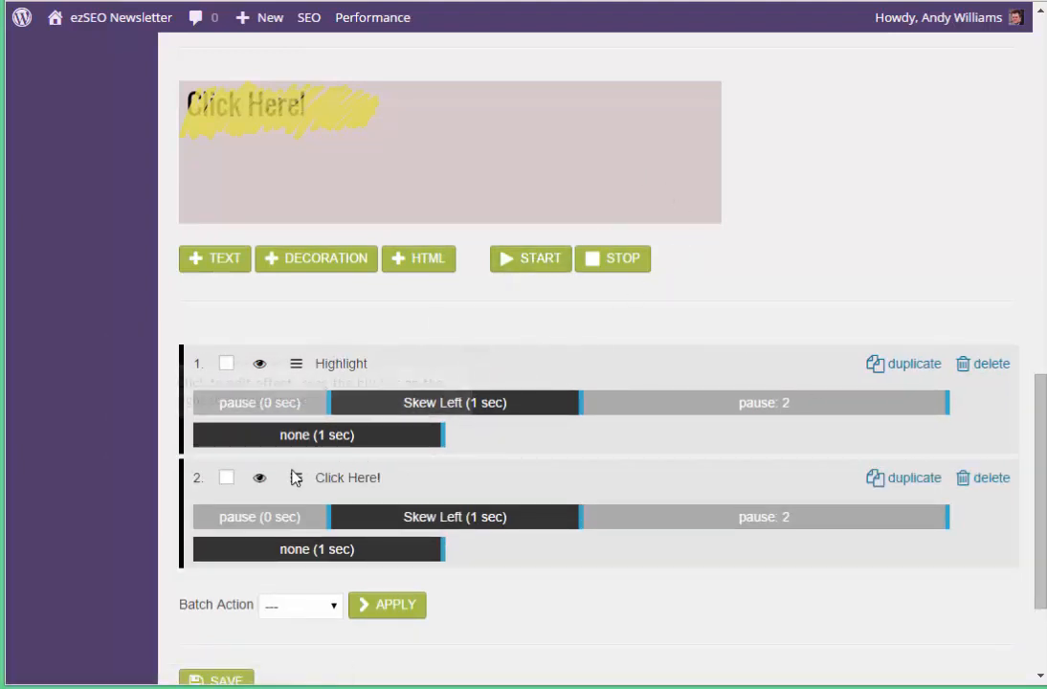
pyautogui.moveTo(297, 477); pyautogui.dragTo(307, 385)
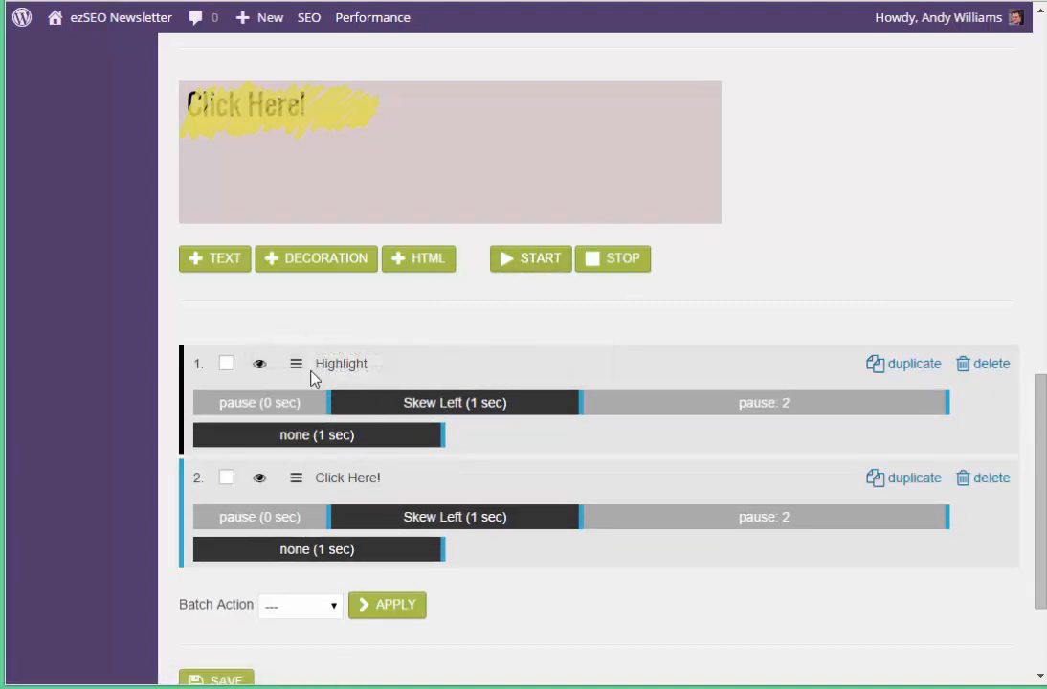
pyautogui.moveTo(295, 367); pyautogui.dragTo(285, 490)
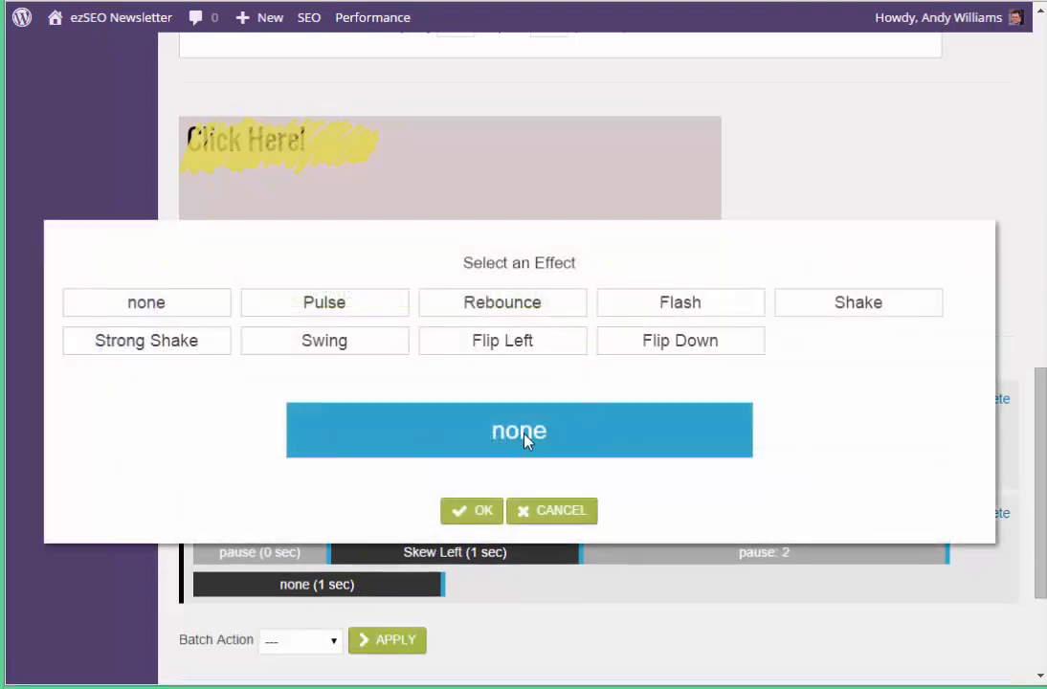
pyautogui.click(471, 511)
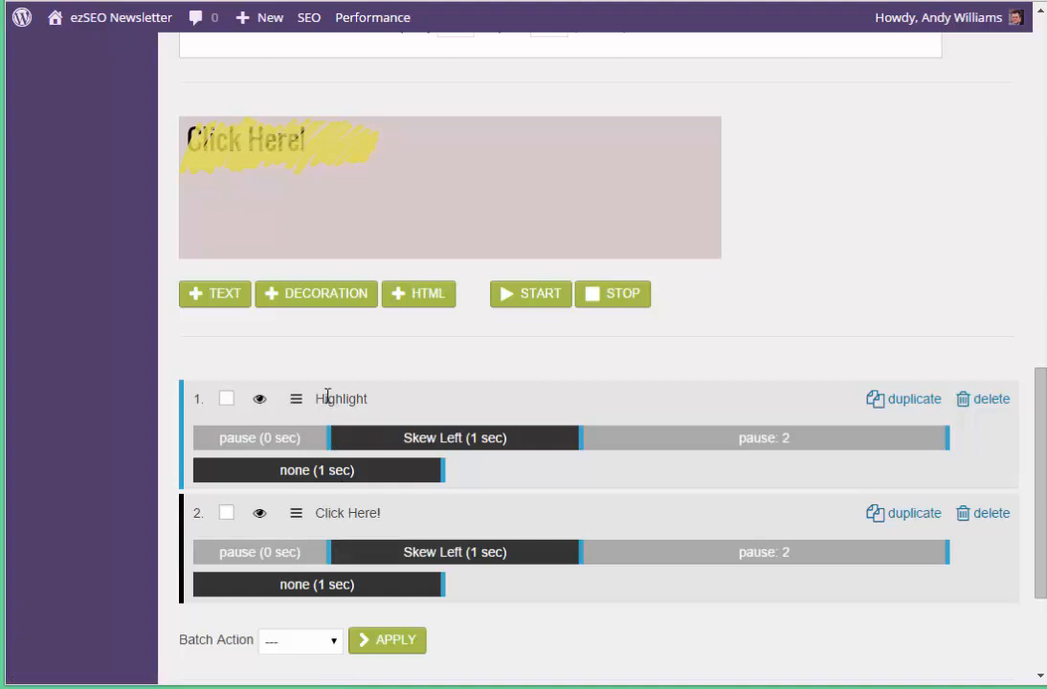
# - Try to move the "Highlight" layer below the "Click Here!" layer in the layer list
pyautogui.moveTo(299, 409); pyautogui.dragTo(285, 518)
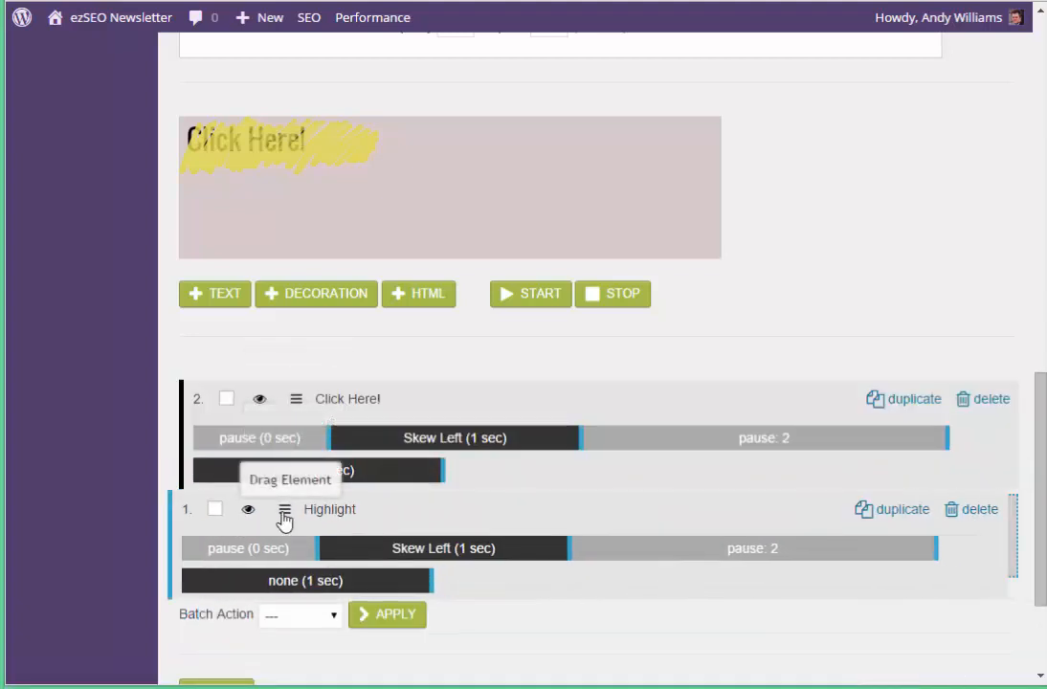
pyautogui.moveTo(294, 406); pyautogui.dragTo(262, 504)
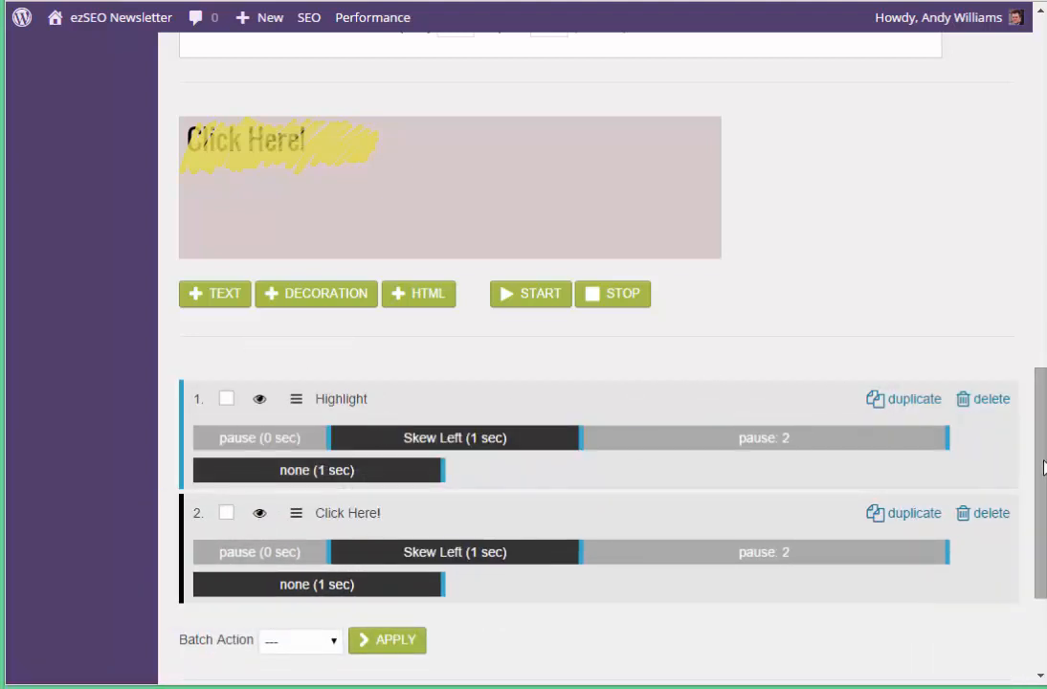
pyautogui.scroll(-2, 377, 402)
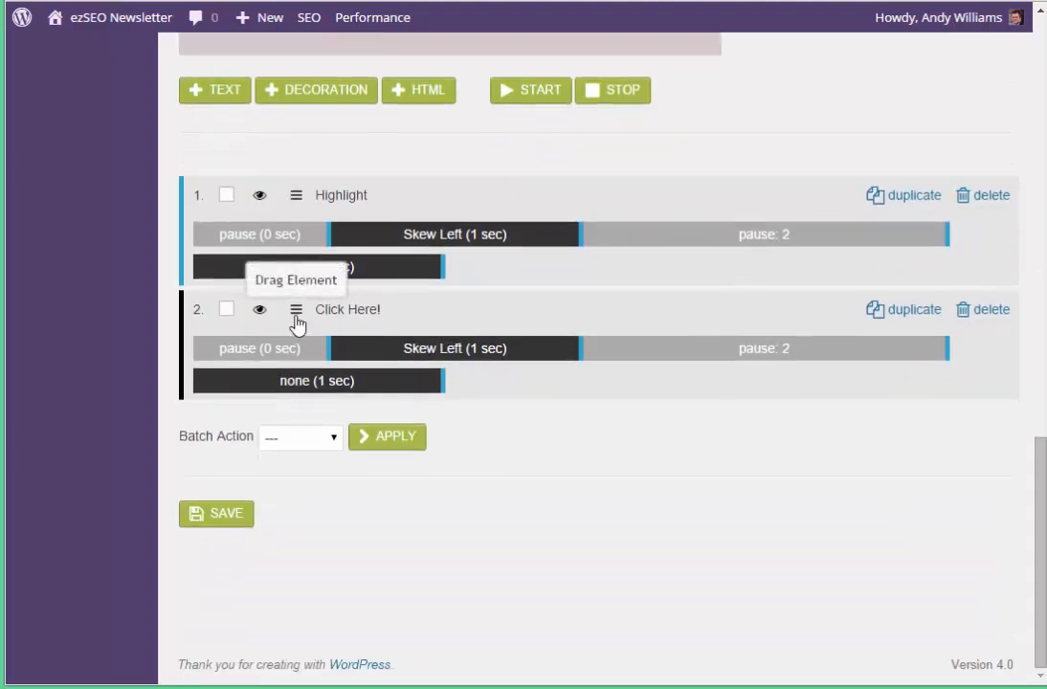
pyautogui.rightClick(296, 318)
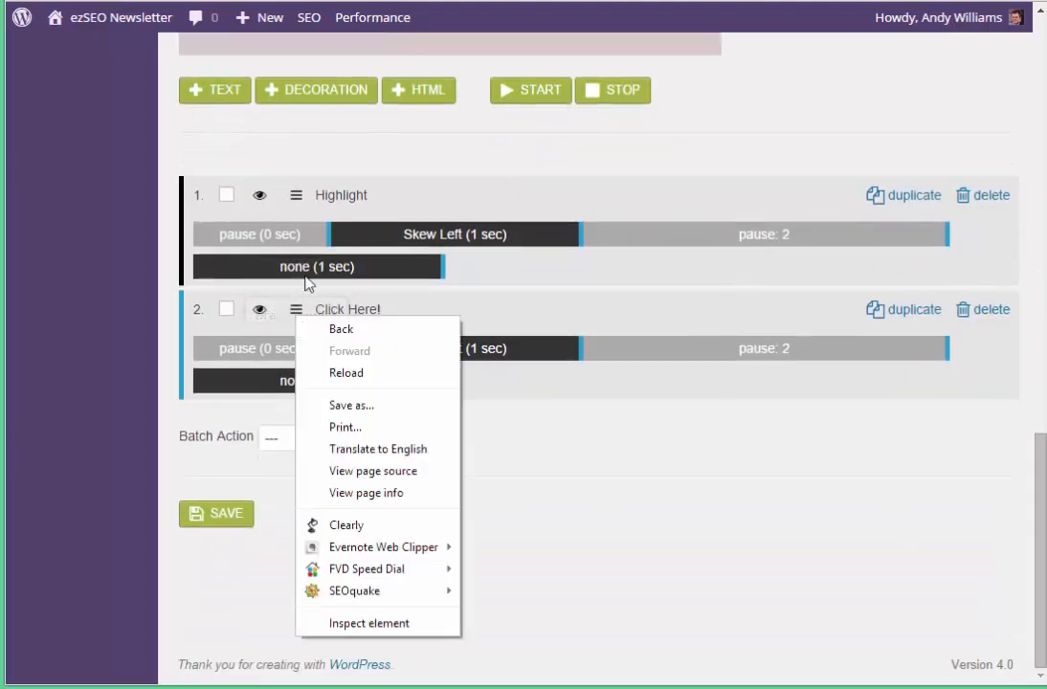
pyautogui.click(297, 204)
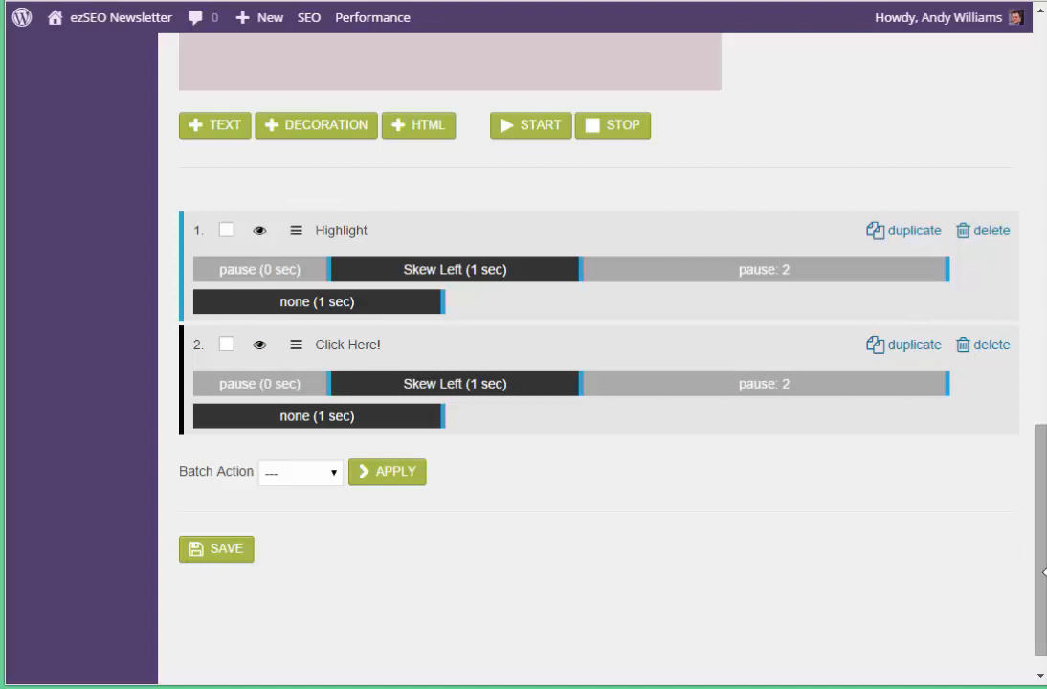
pyautogui.moveTo(1043, 575); pyautogui.dragTo(1043, 479)
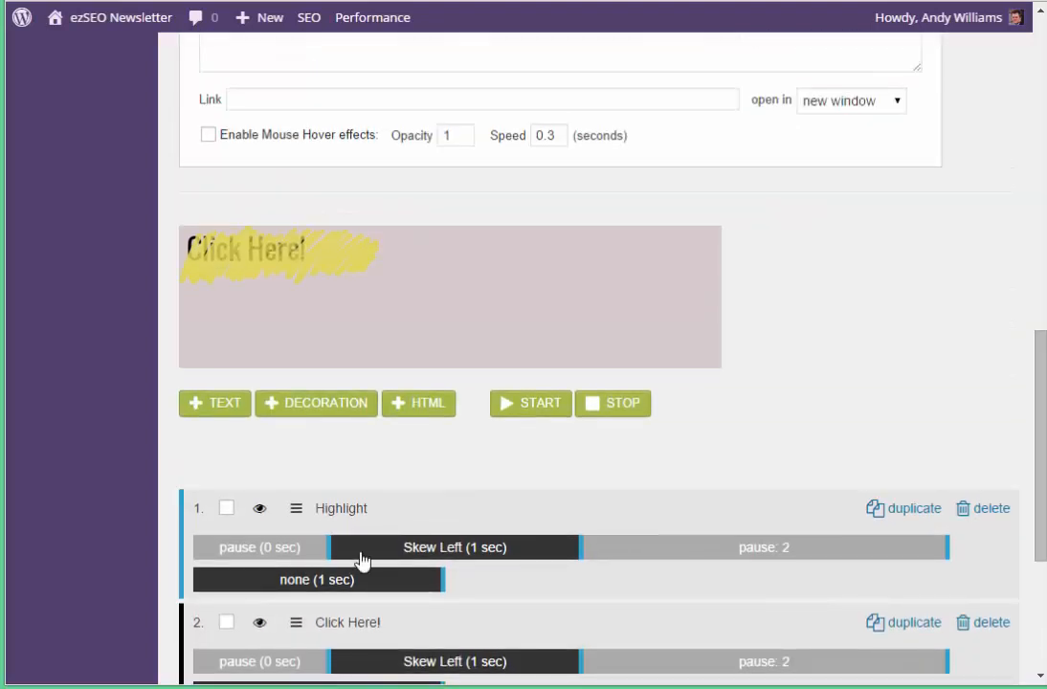
pyautogui.moveTo(296, 510); pyautogui.dragTo(296, 351)
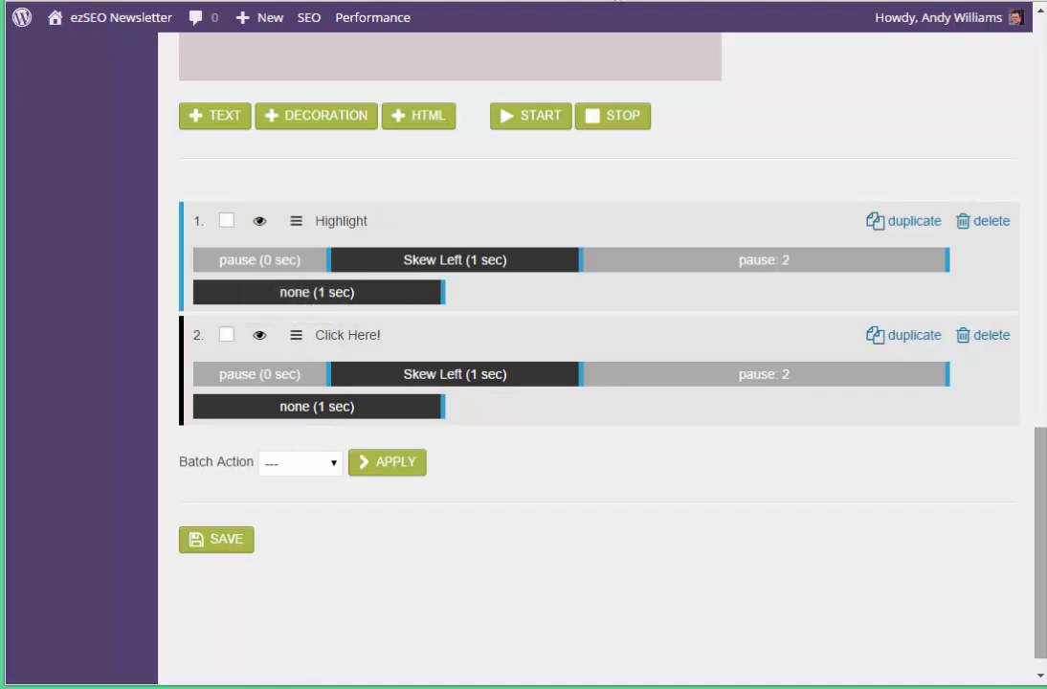
pyautogui.scroll(4, 1041, 505)
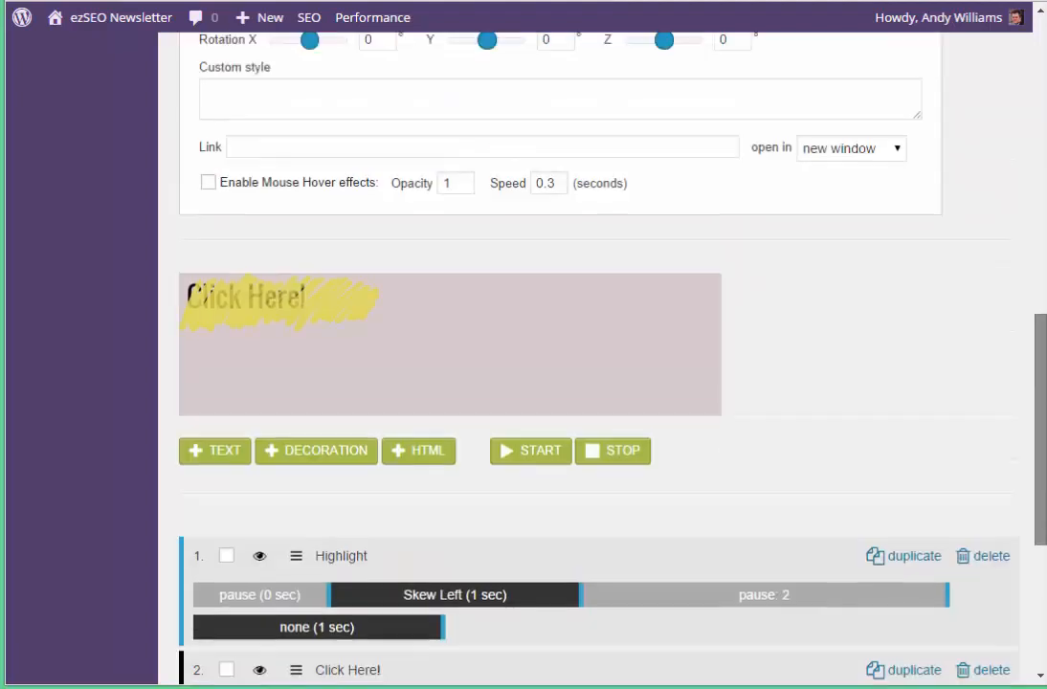
pyautogui.scroll(-1, 245, 292)
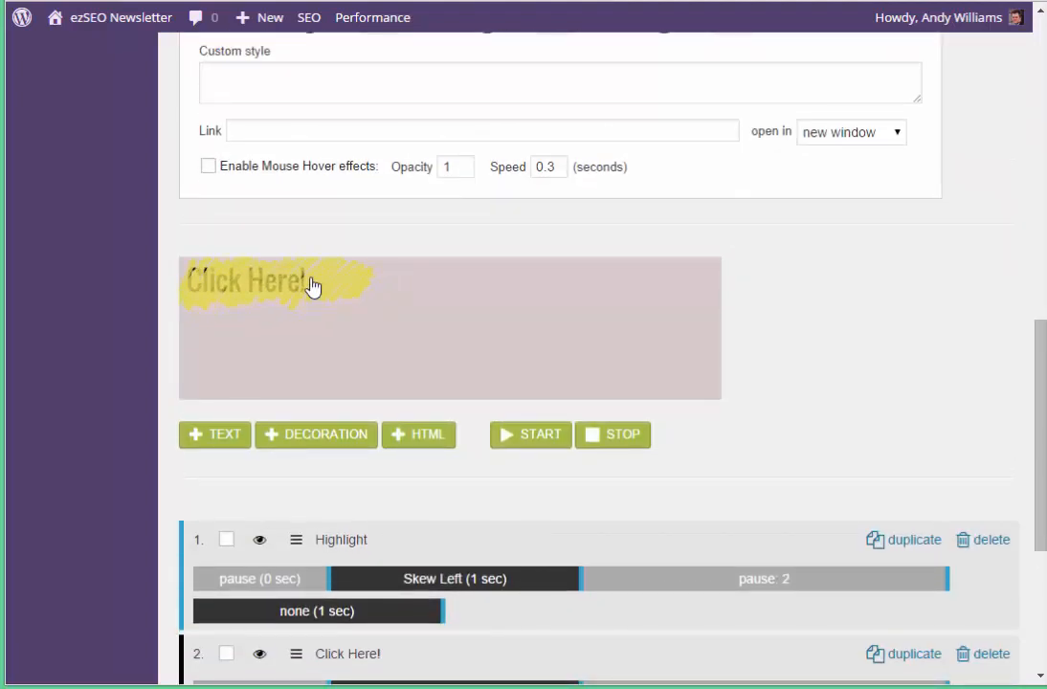
# - Delete the "Click Here!" text layer from the layer list
pyautogui.scroll(-3, 290, 285)
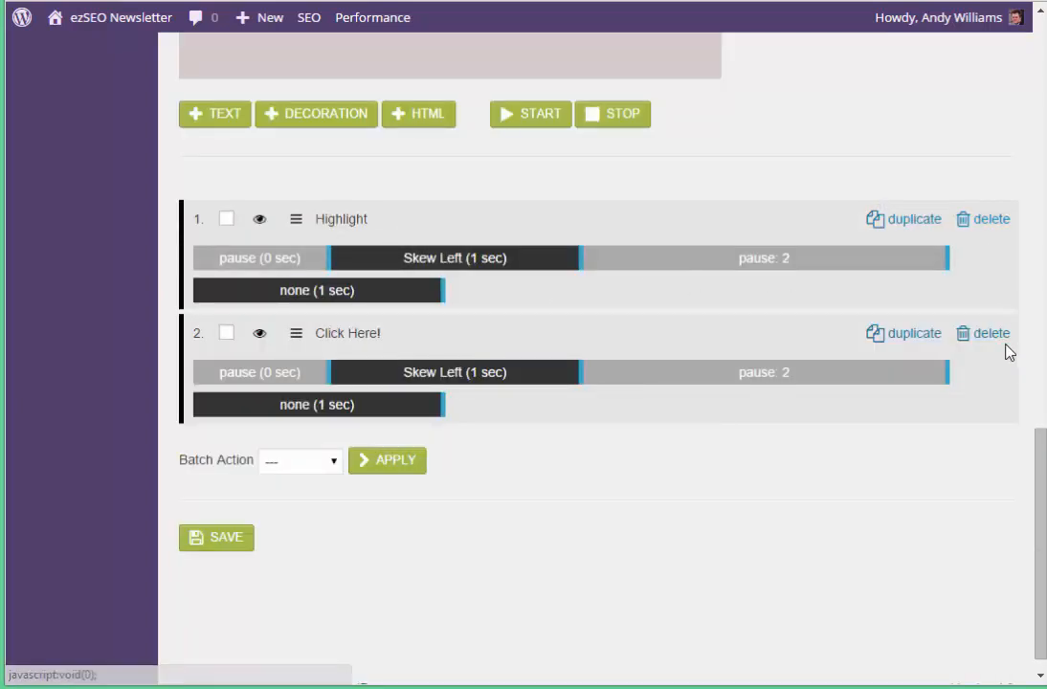
pyautogui.scroll(-1, 1005, 350)
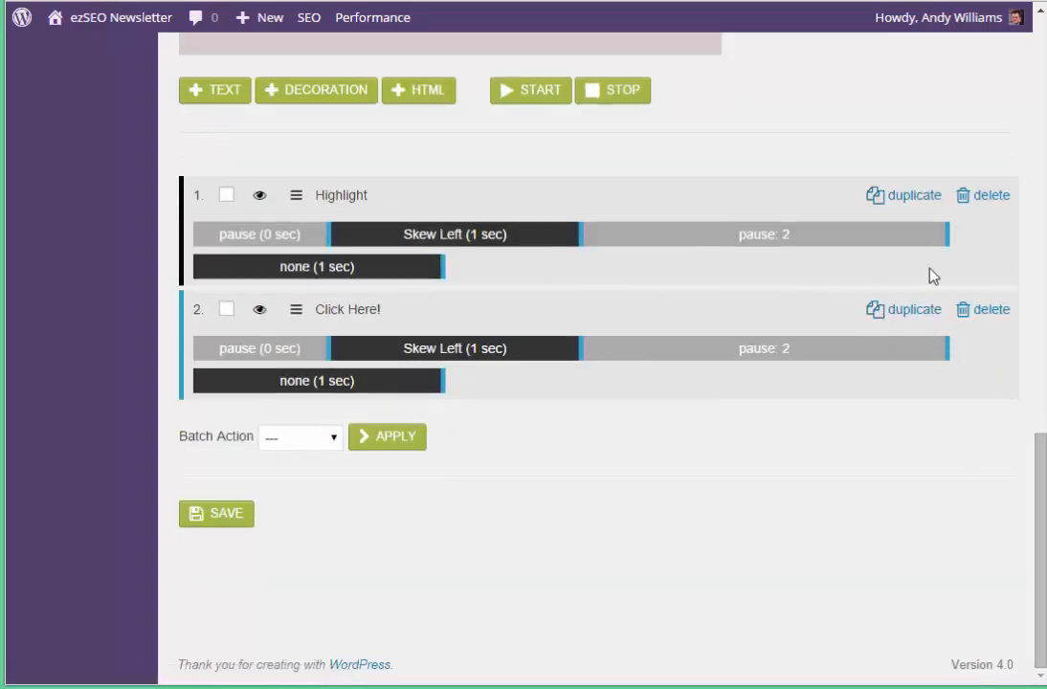
pyautogui.click(987, 310)
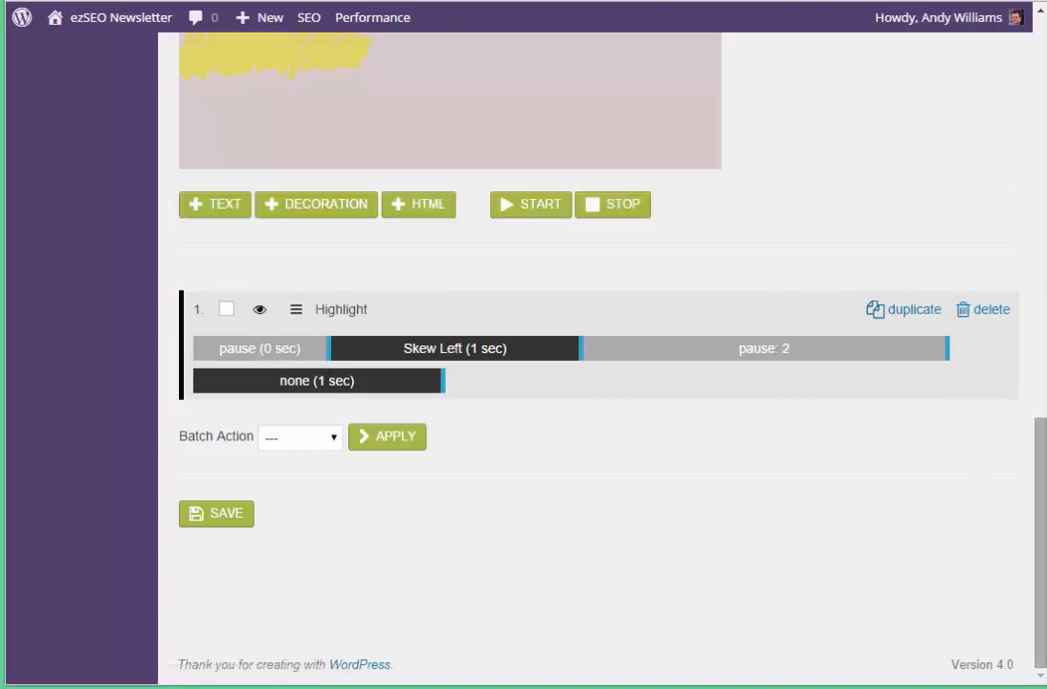
# - Add a new text element to the canvas and change its wording to "Click Here!"
pyautogui.moveTo(1036, 500); pyautogui.dragTo(1041, 328)
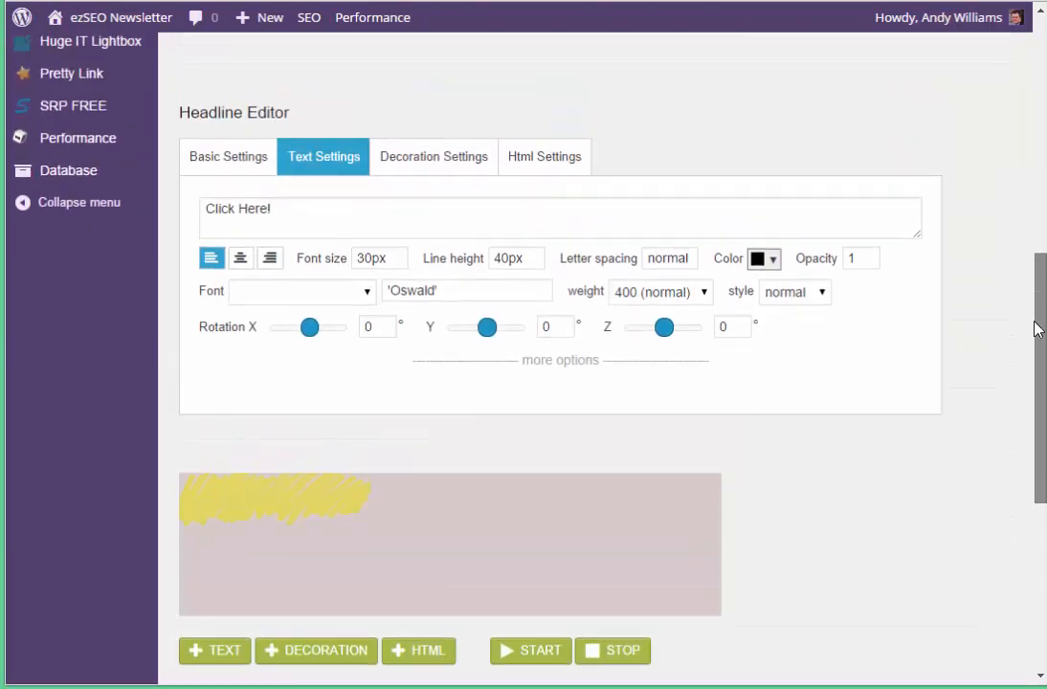
pyautogui.click(227, 653)
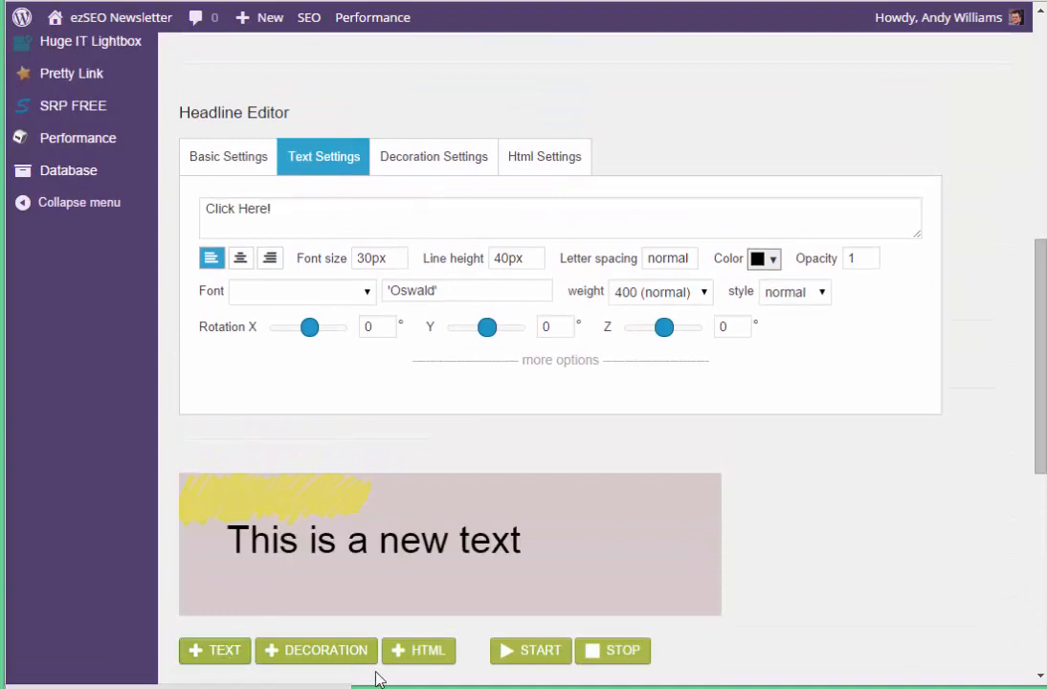
pyautogui.click(386, 527)
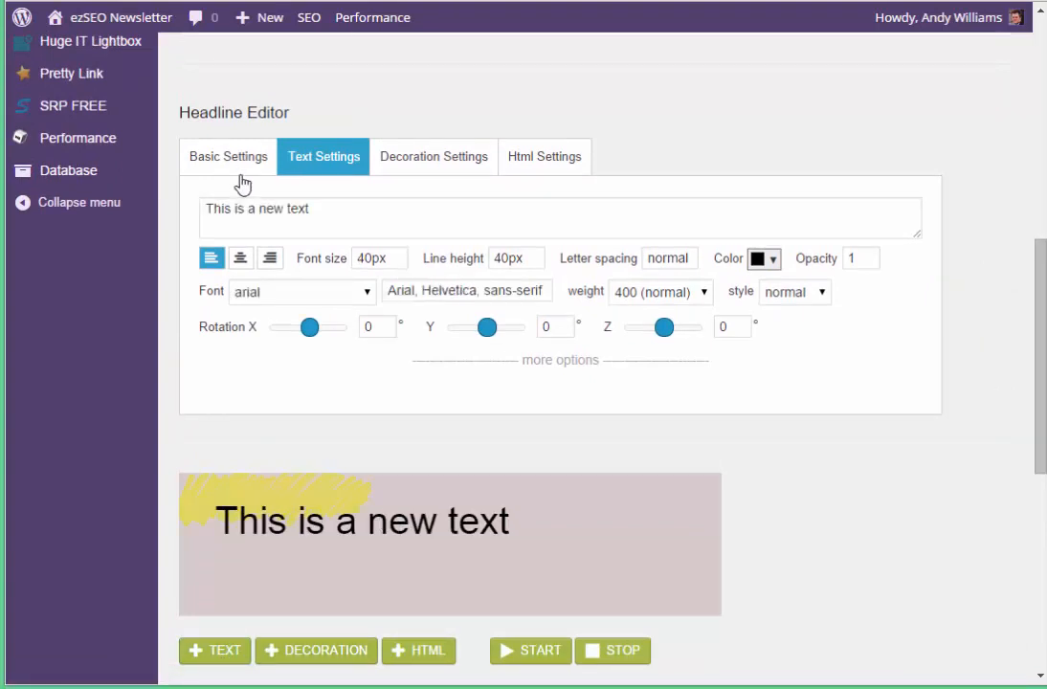
pyautogui.moveTo(316, 207); pyautogui.dragTo(122, 201)
pyautogui.write('Click')
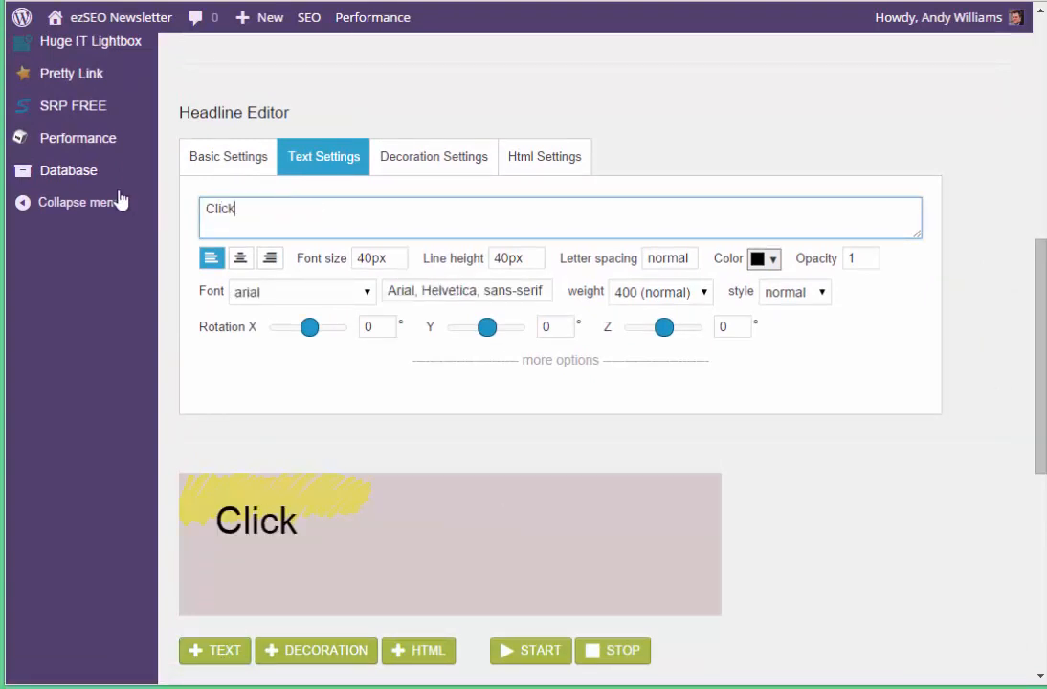
pyautogui.write(' Here!')
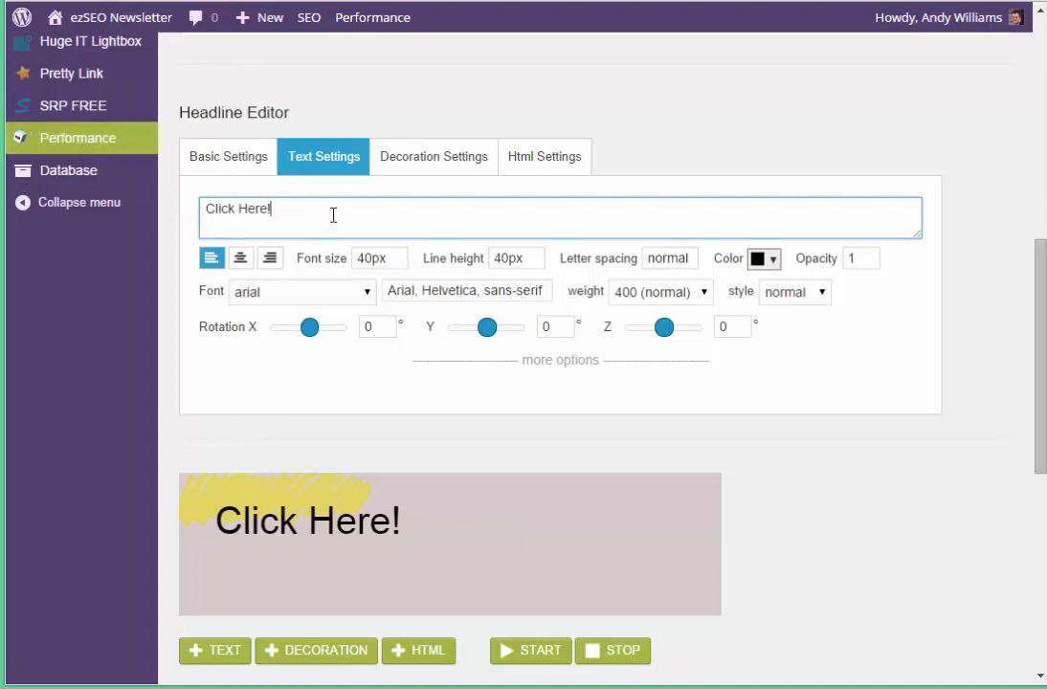
# - Set the "Click Here!" text to 30px in the Oswald font and move it onto the yellow highlight
pyautogui.click(364, 258)
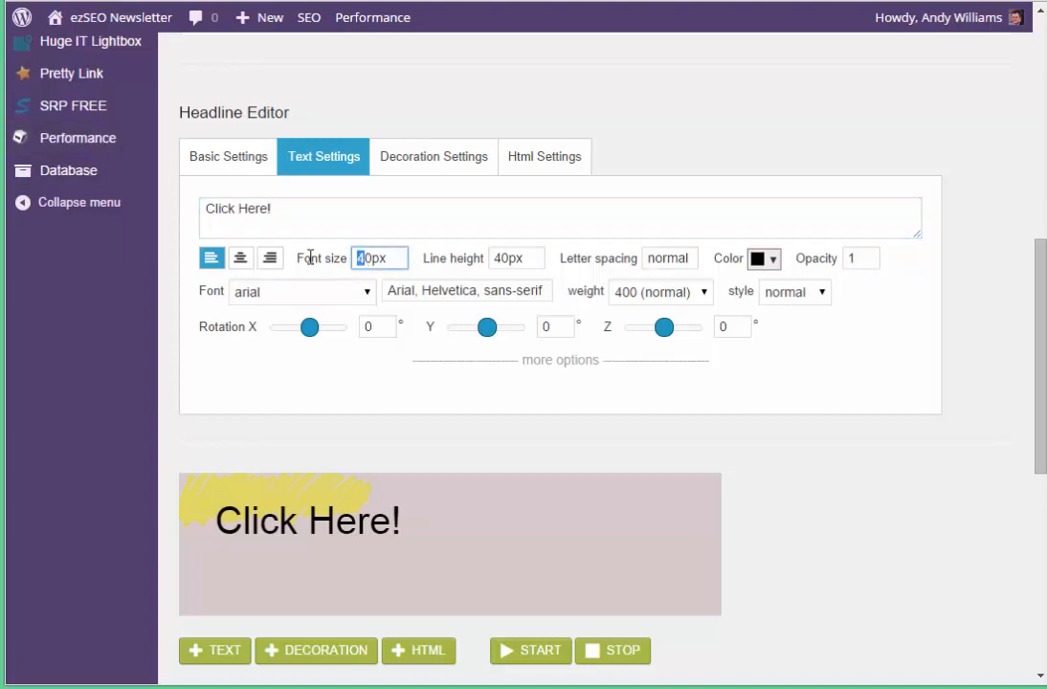
pyautogui.write('3')
pyautogui.click(287, 291)
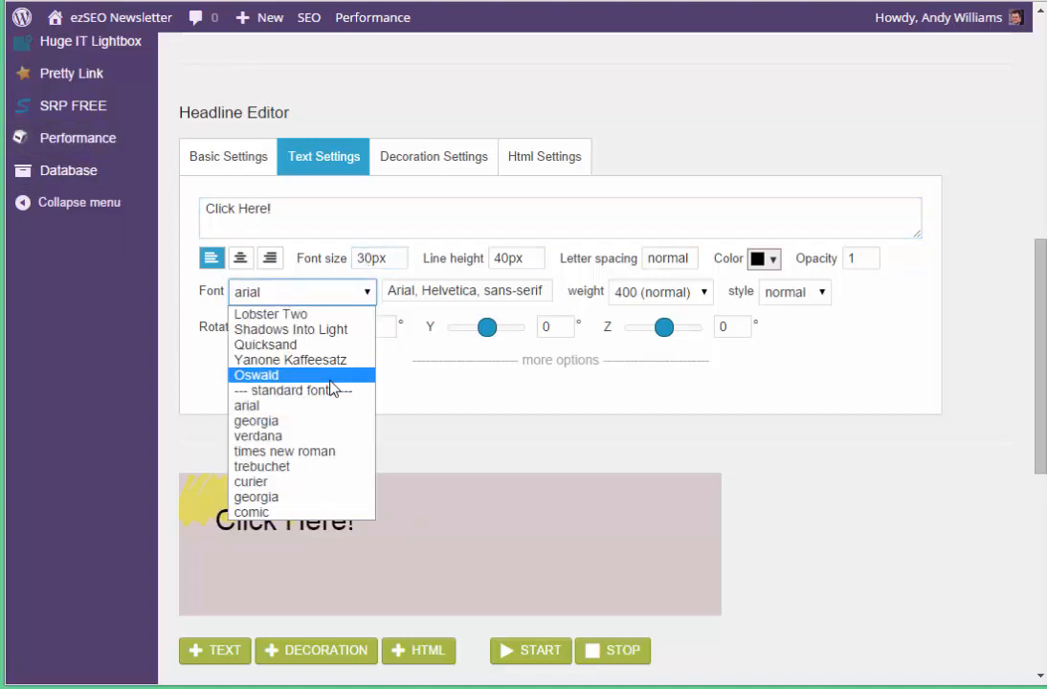
pyautogui.click(287, 376)
pyautogui.moveTo(297, 535); pyautogui.dragTo(280, 510)
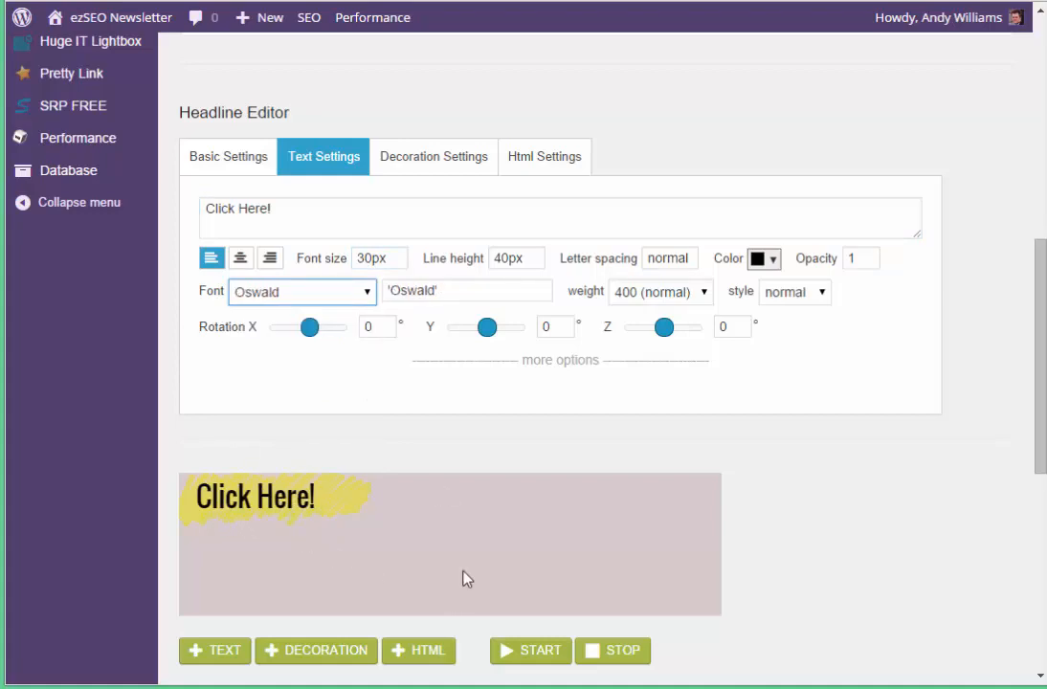
# - Resize the yellow "Highlight" decoration to 30% width and 44% height
pyautogui.click(350, 509)
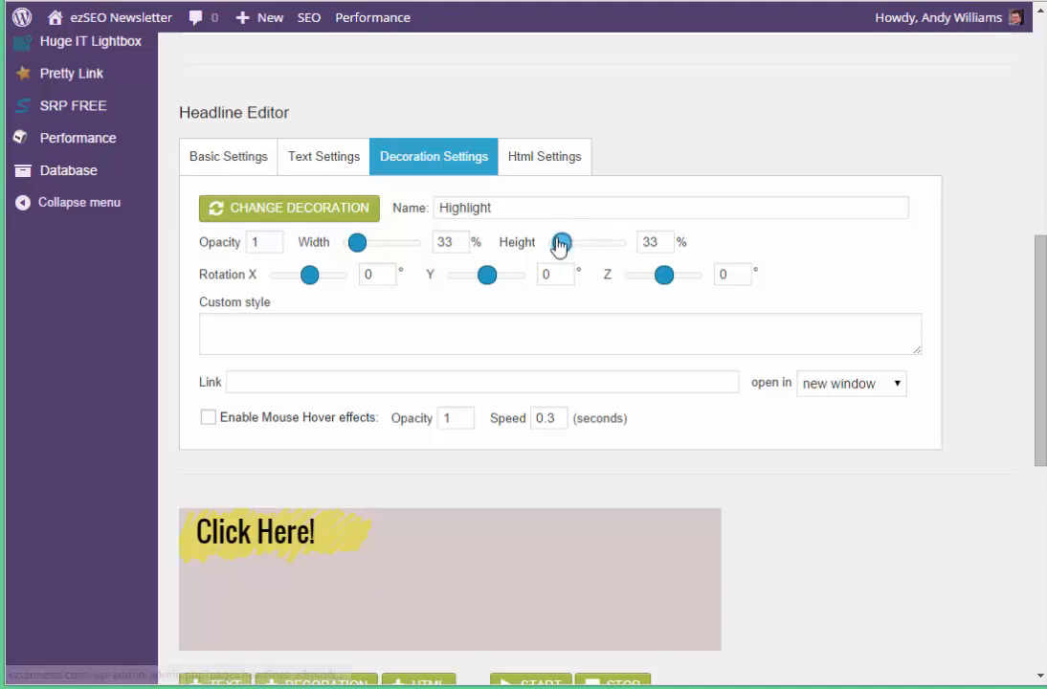
pyautogui.moveTo(561, 247); pyautogui.dragTo(566, 248)
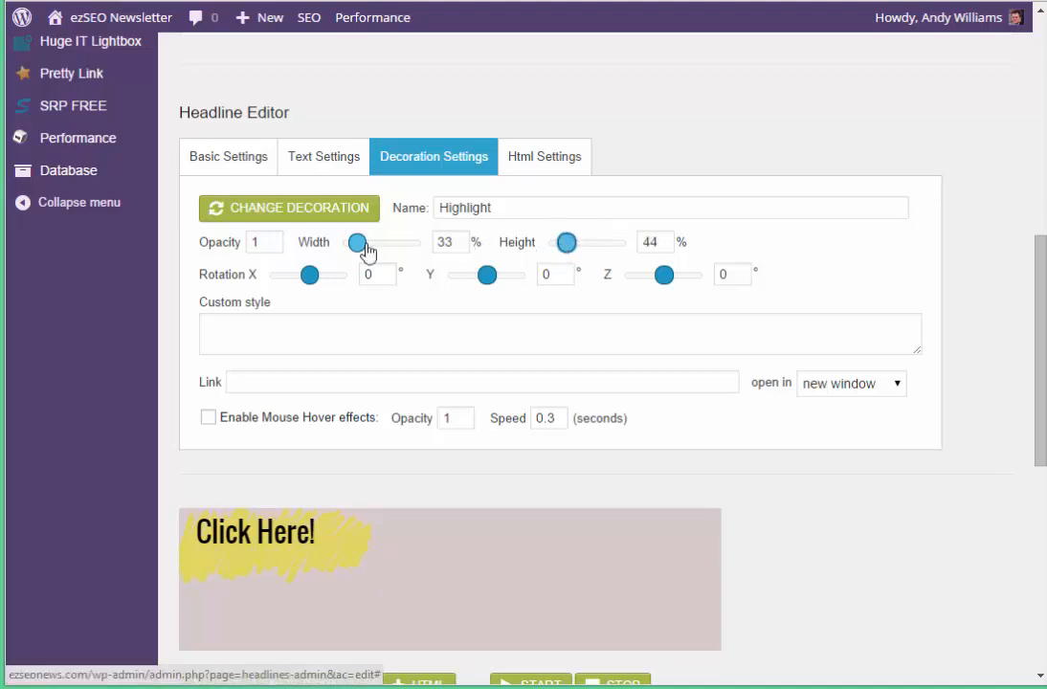
pyautogui.moveTo(366, 251); pyautogui.dragTo(365, 254)
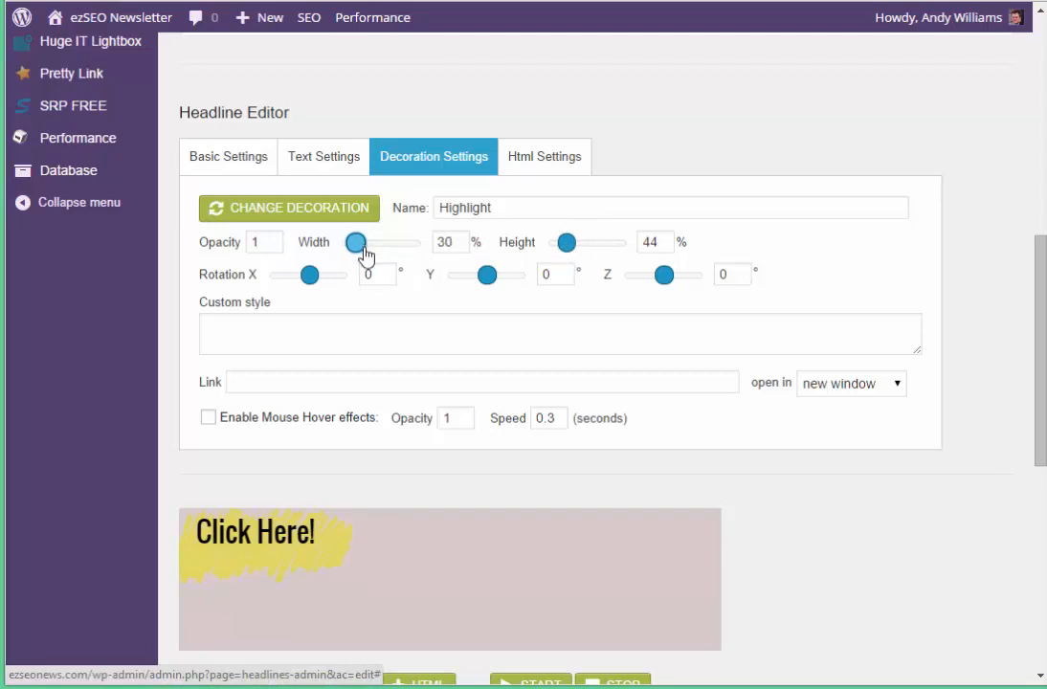
# - Nudge the "Click Here!" text and the yellow highlight into alignment and preview the animation
pyautogui.click(313, 546)
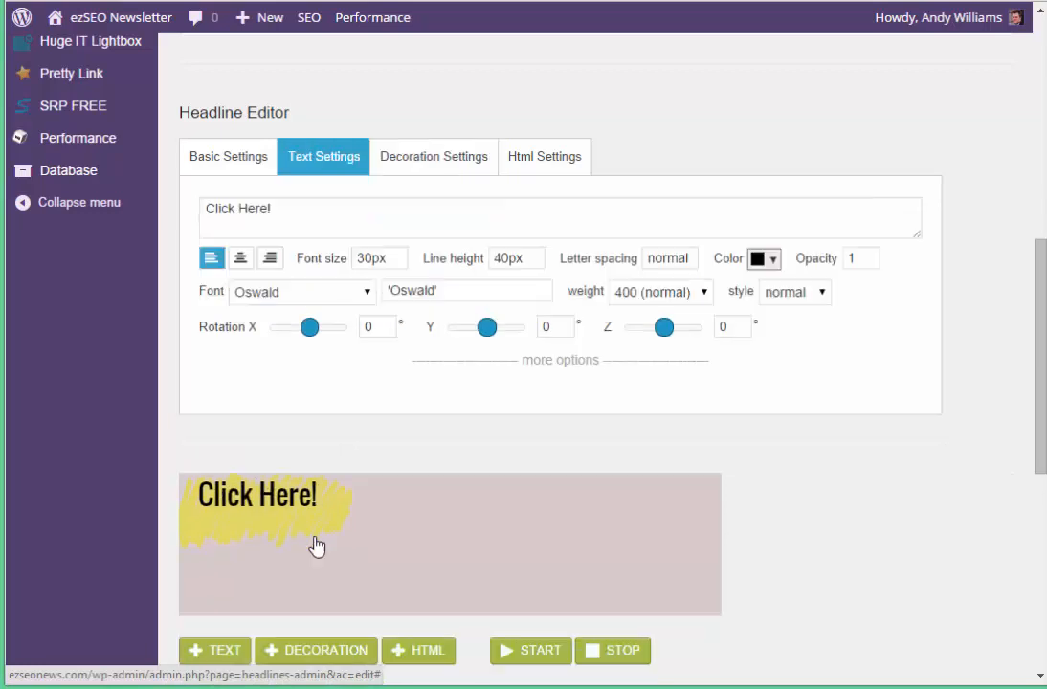
pyautogui.click(333, 516)
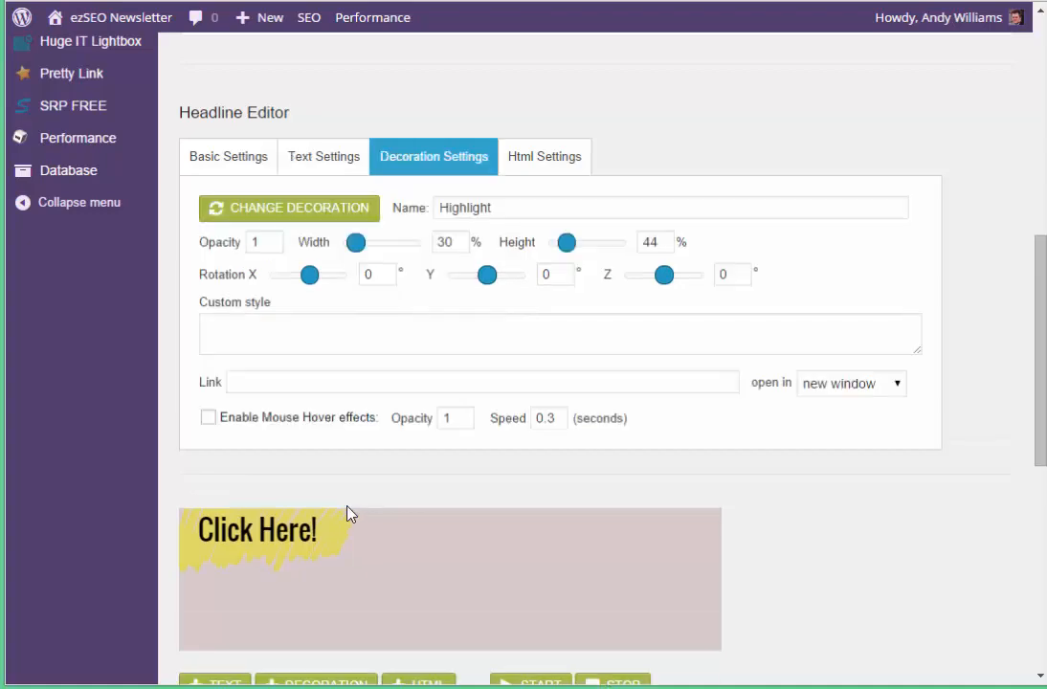
pyautogui.scroll(-3, 1030, 308)
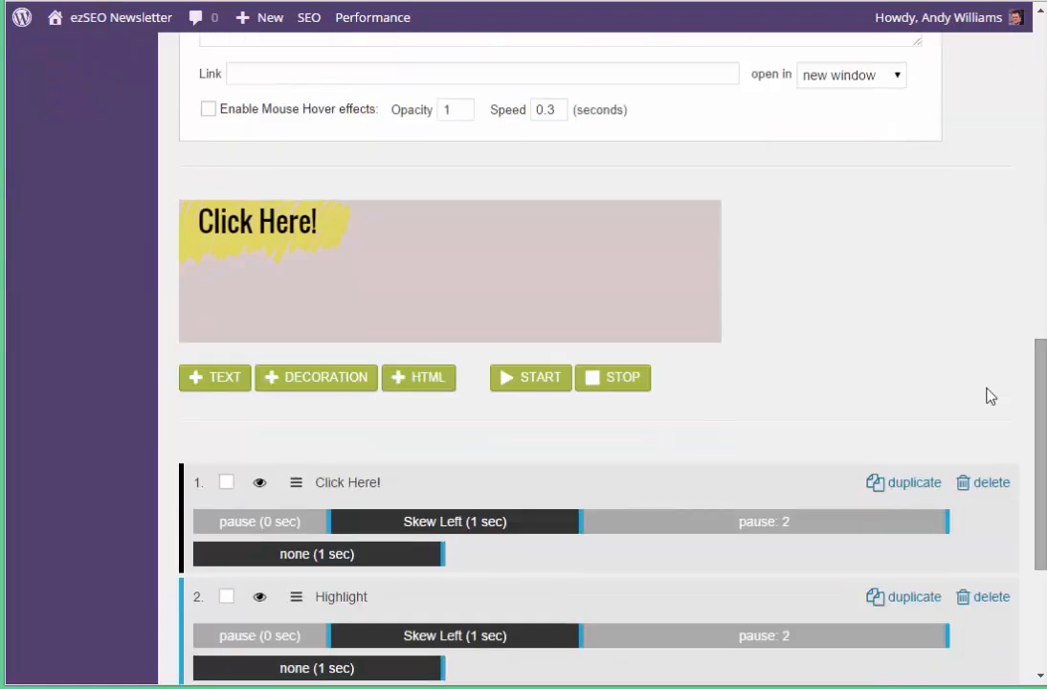
pyautogui.click(525, 393)
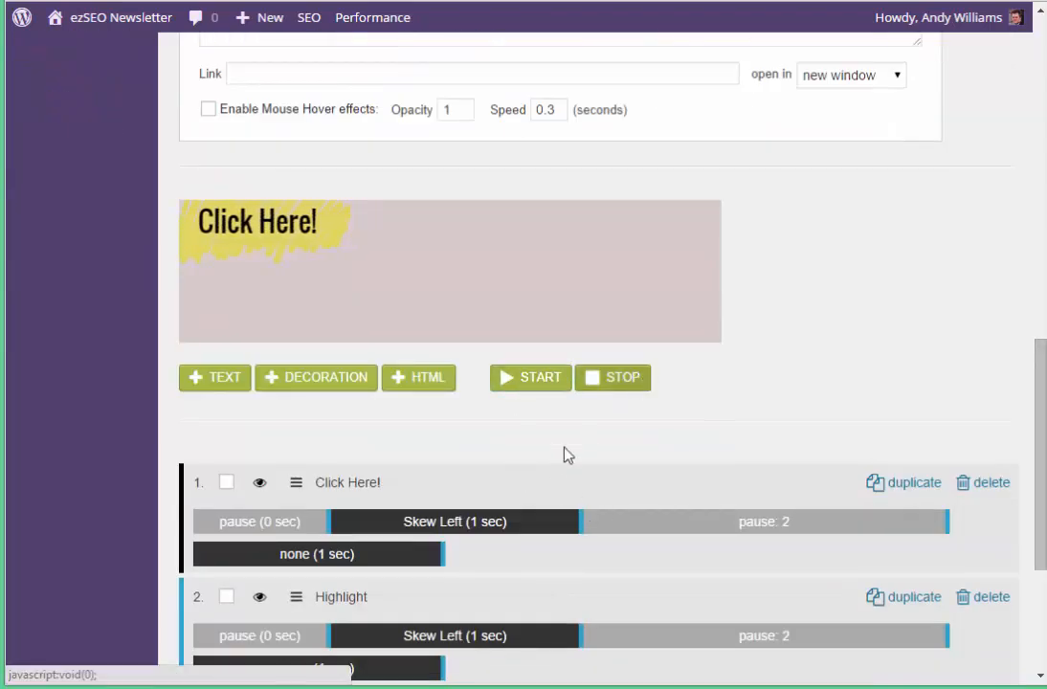
# - Add a decoration from the drop shadows category and place it just under the "Click Here!" text
pyautogui.click(297, 383)
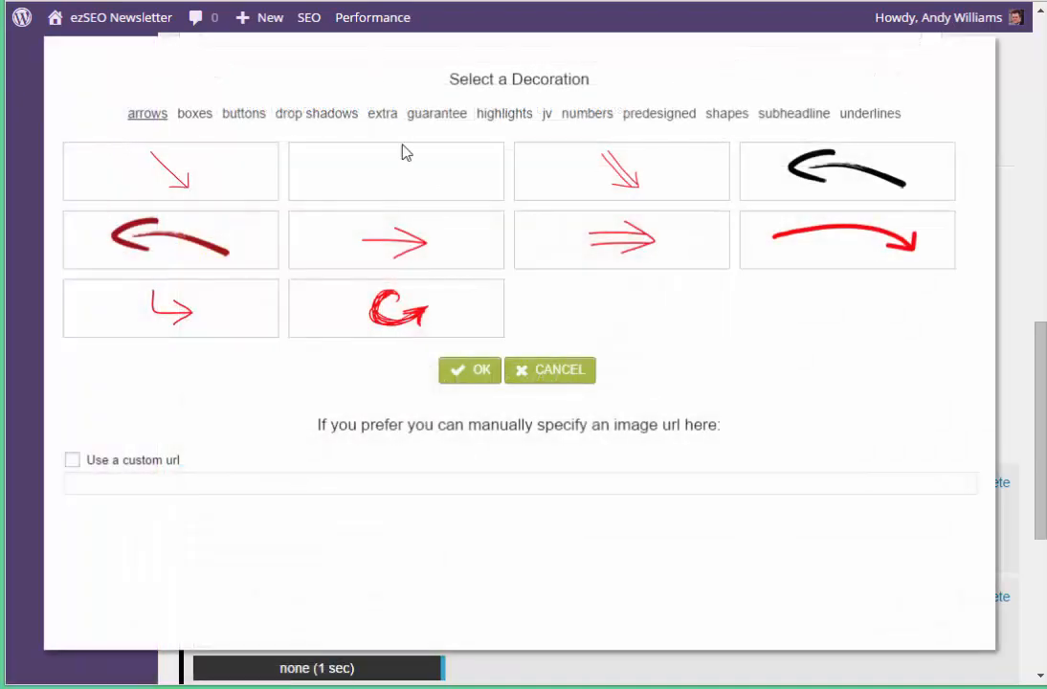
pyautogui.click(866, 118)
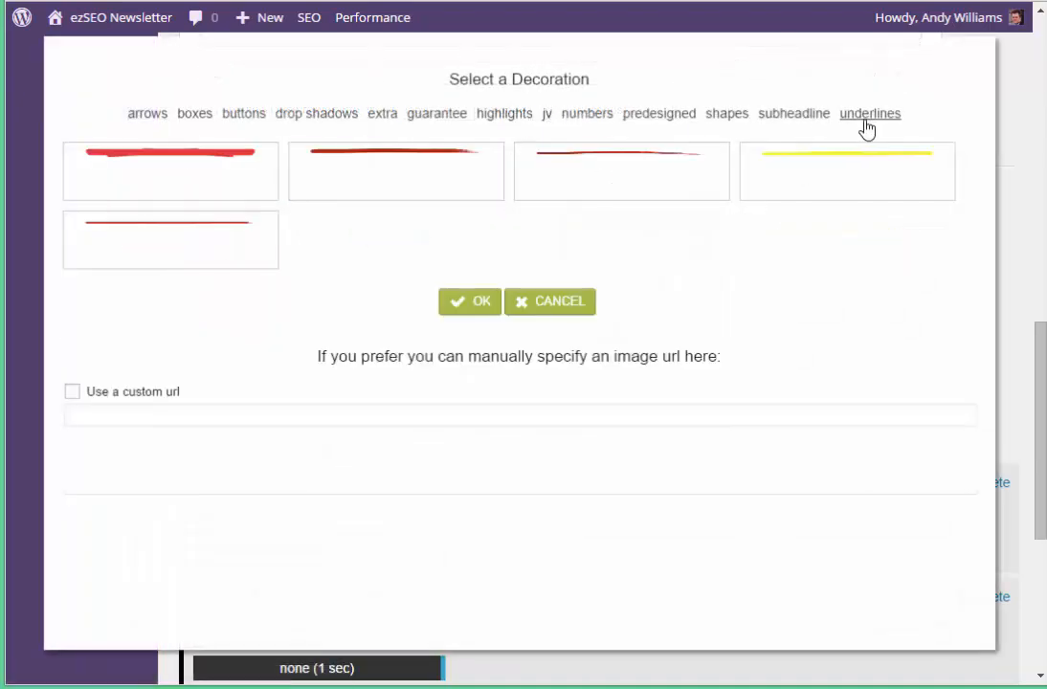
pyautogui.click(326, 119)
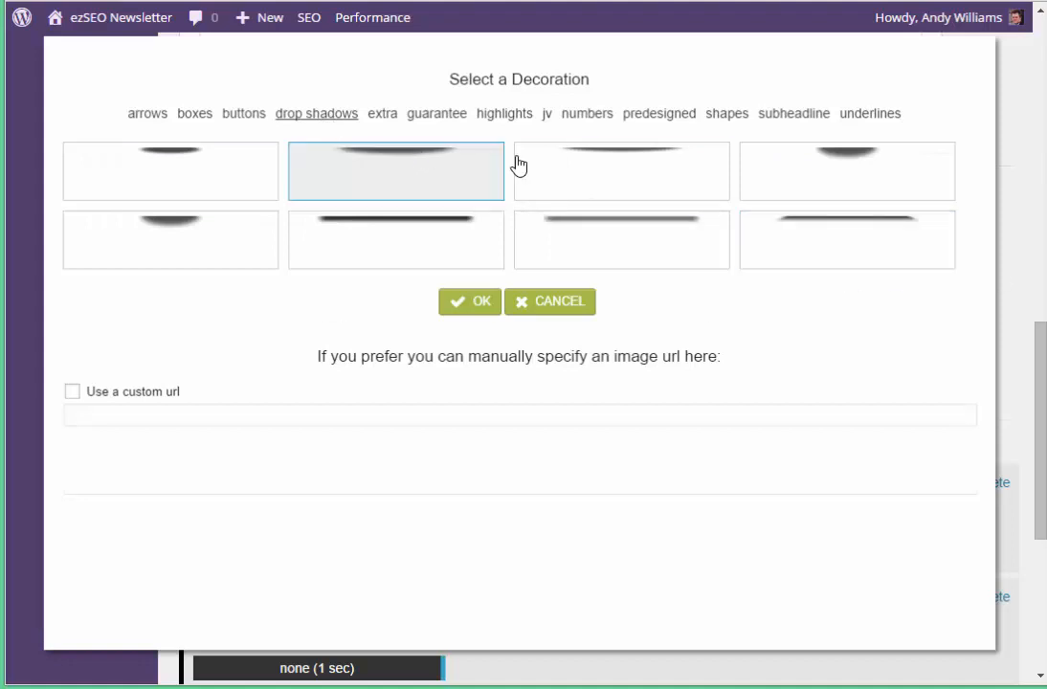
pyautogui.click(469, 302)
pyautogui.moveTo(536, 264); pyautogui.dragTo(323, 256)
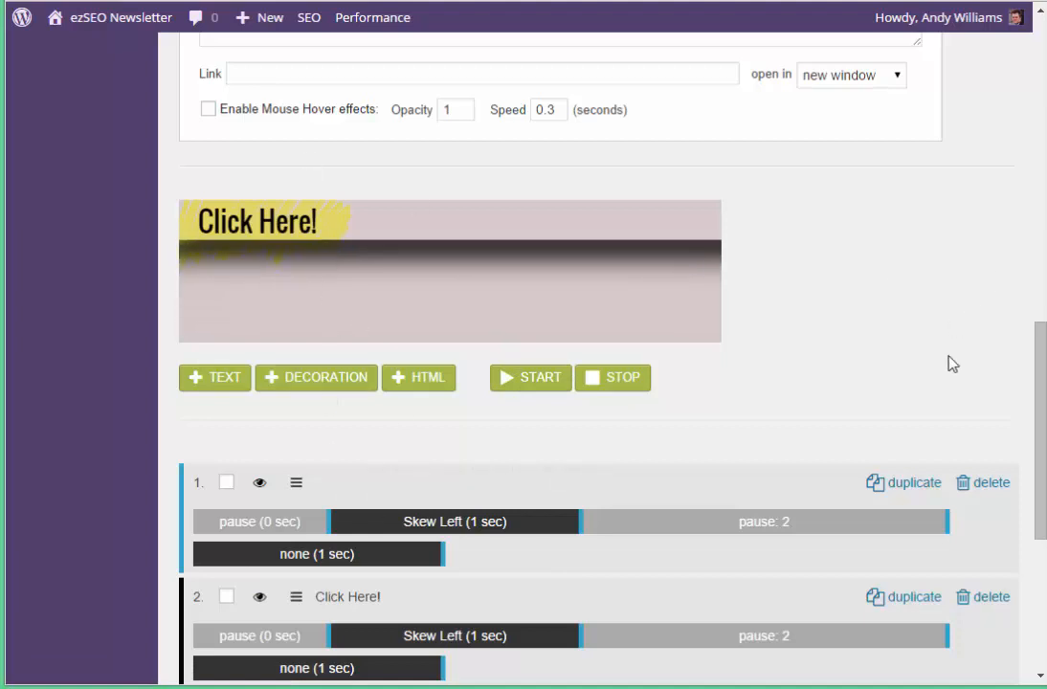
# - Set the drop shadow decoration's width to 18% and position it beneath the "Click Here!" text
pyautogui.moveTo(1035, 455); pyautogui.dragTo(969, 375)
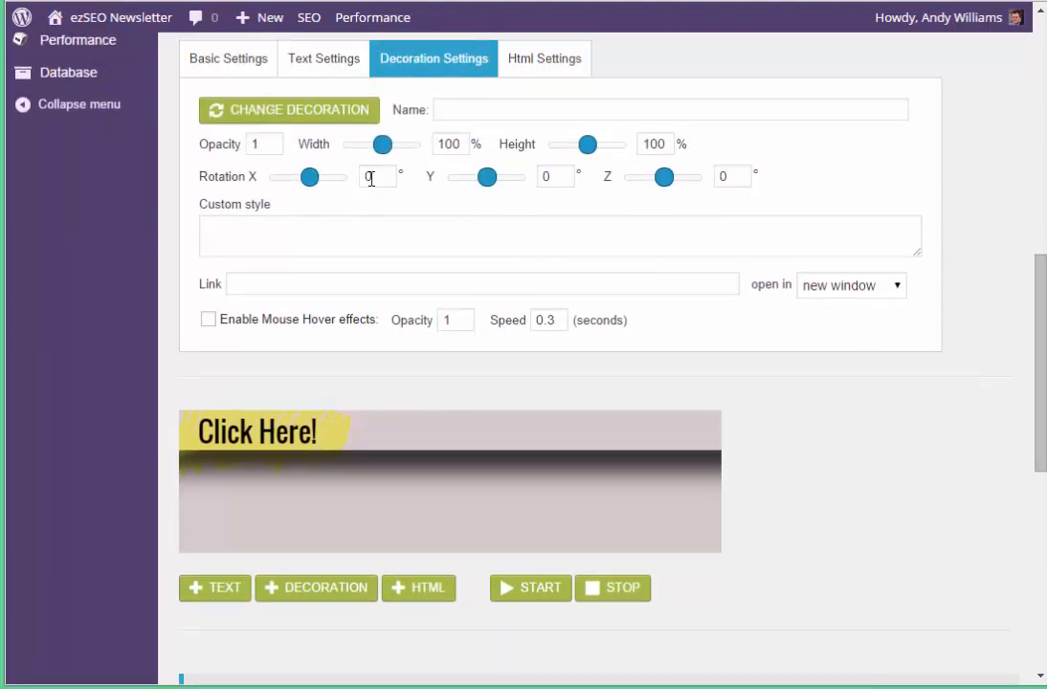
pyautogui.moveTo(382, 145); pyautogui.dragTo(353, 145)
pyautogui.moveTo(227, 472); pyautogui.dragTo(361, 471)
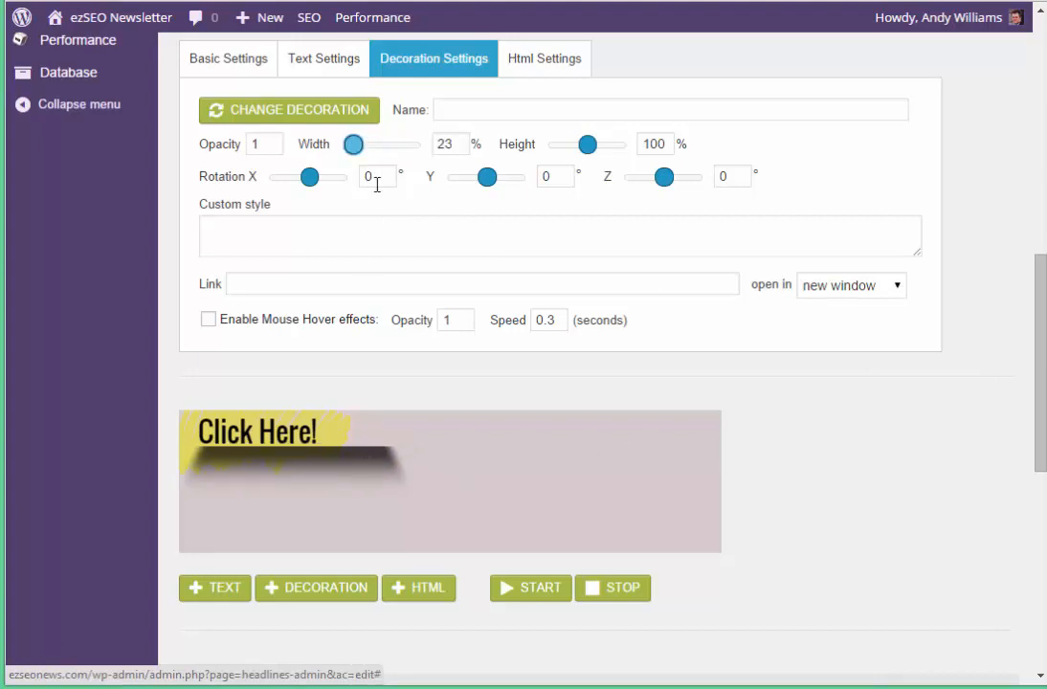
pyautogui.moveTo(353, 146); pyautogui.dragTo(350, 145)
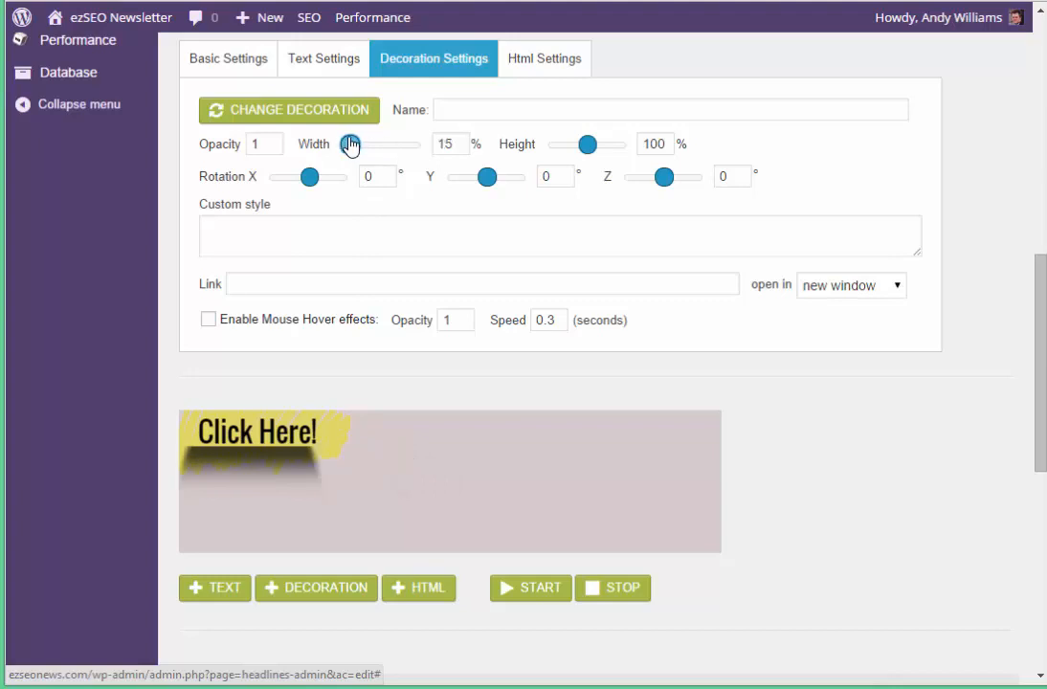
pyautogui.doubleClick(467, 144)
pyautogui.write('18')
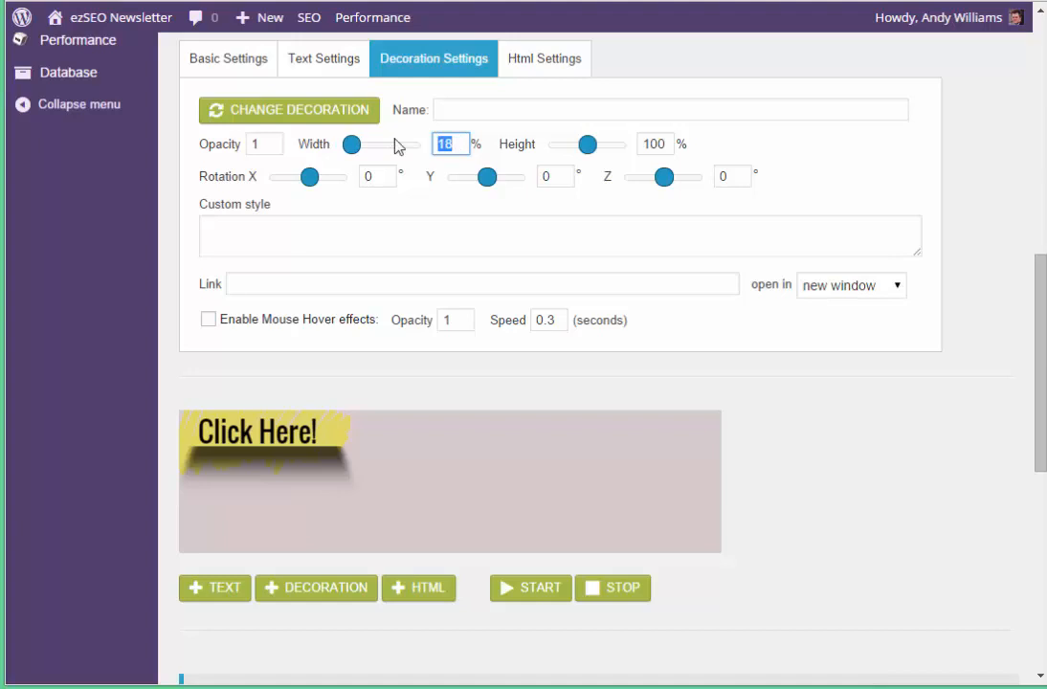
# - Resize the drop shadow decoration to 16% width and 13% height
pyautogui.write('1516')
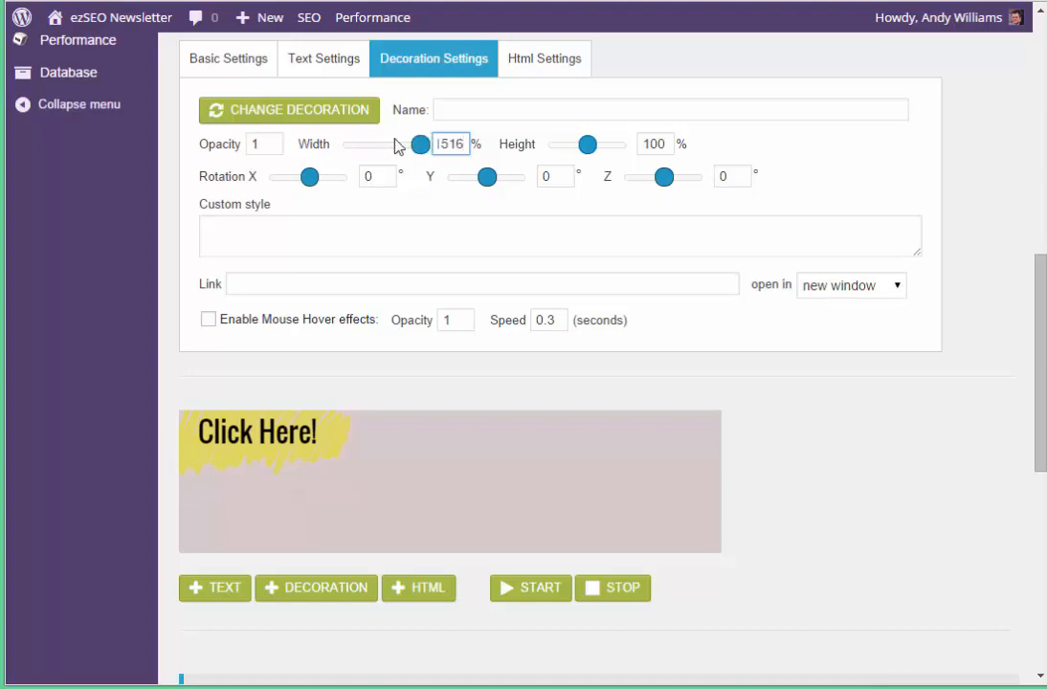
pyautogui.press('BackSpace')
pyautogui.press('BackSpace')
pyautogui.press('BackSpace')
pyautogui.write('6')
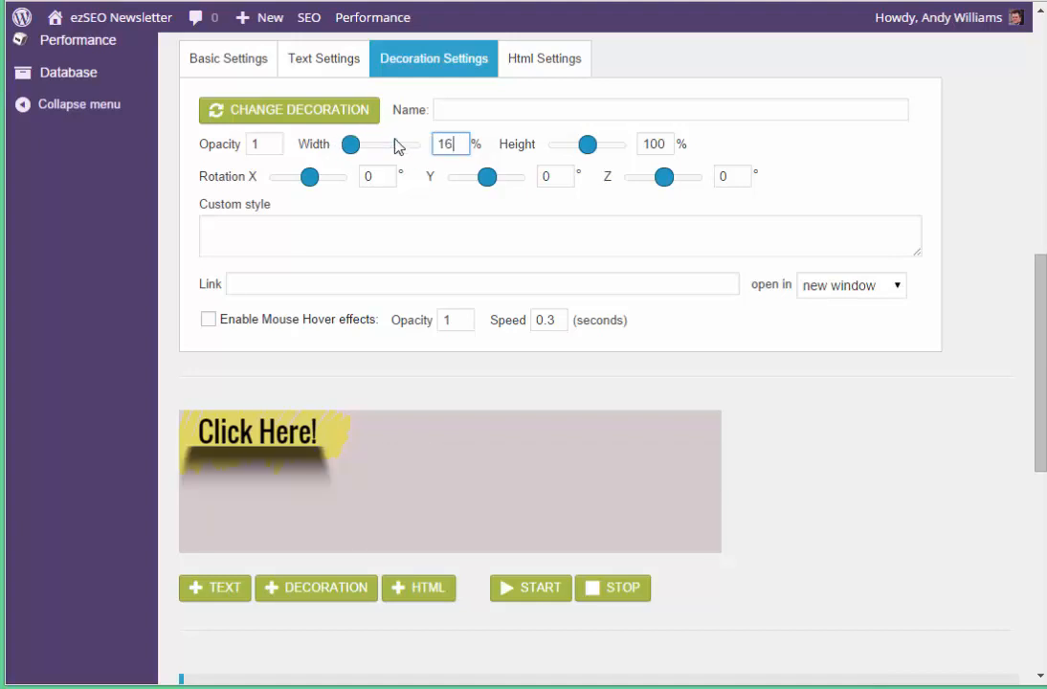
pyautogui.moveTo(586, 145); pyautogui.dragTo(548, 156)
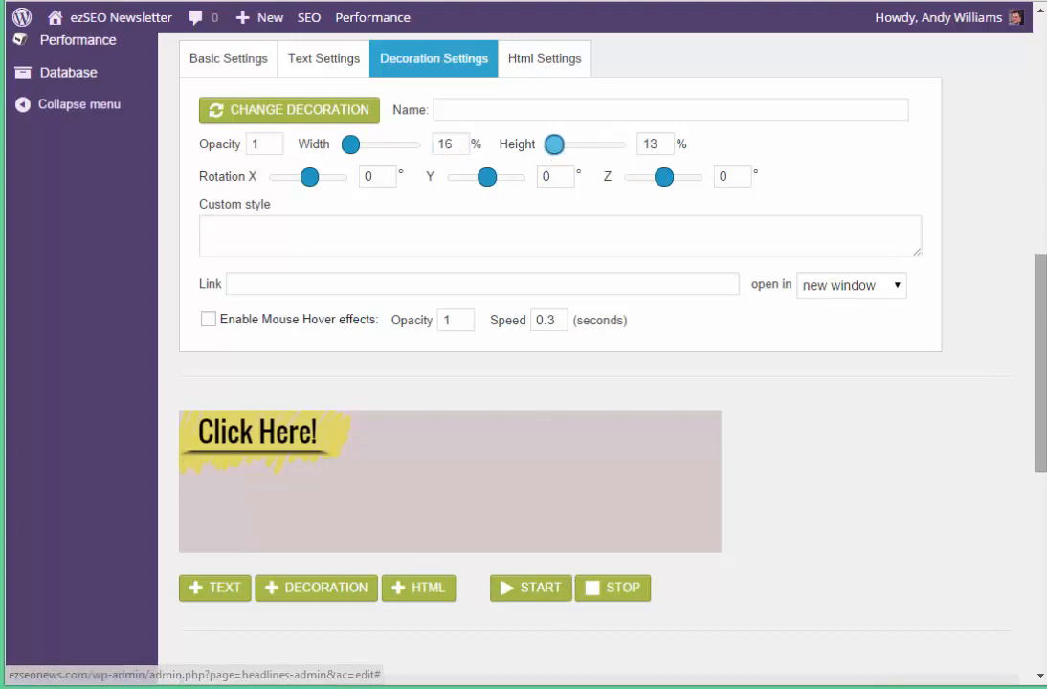
# - Delete the drop shadow decoration and add a tapered red stroke from the underlines category instead
pyautogui.scroll(-3, 1037, 309)
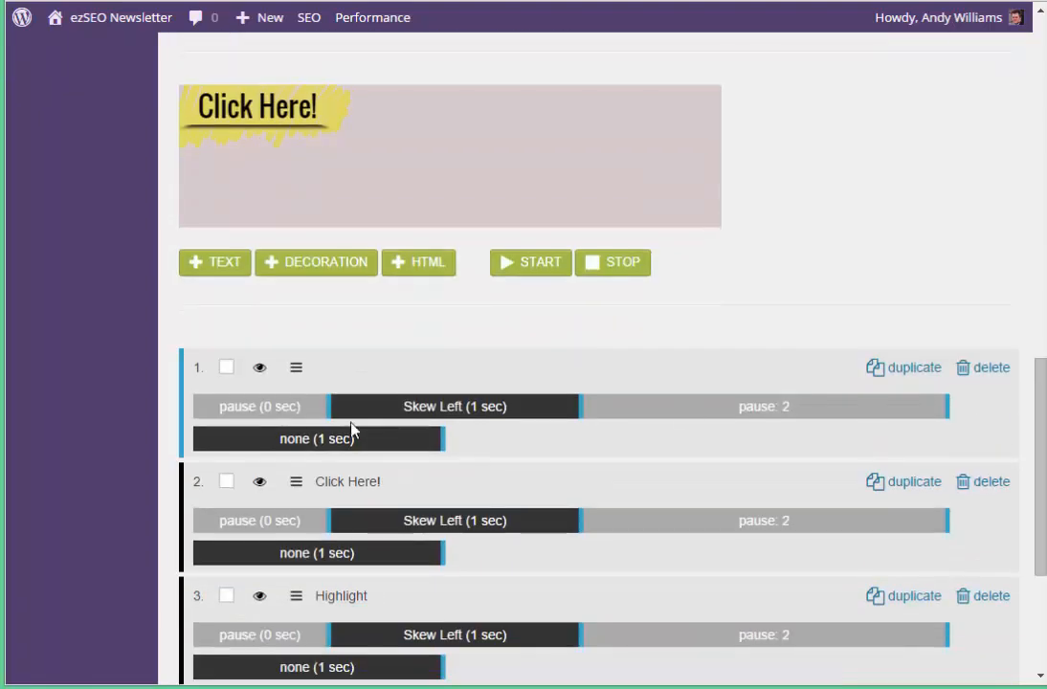
pyautogui.click(991, 368)
pyautogui.moveTo(1037, 421); pyautogui.dragTo(1039, 326)
pyautogui.click(359, 636)
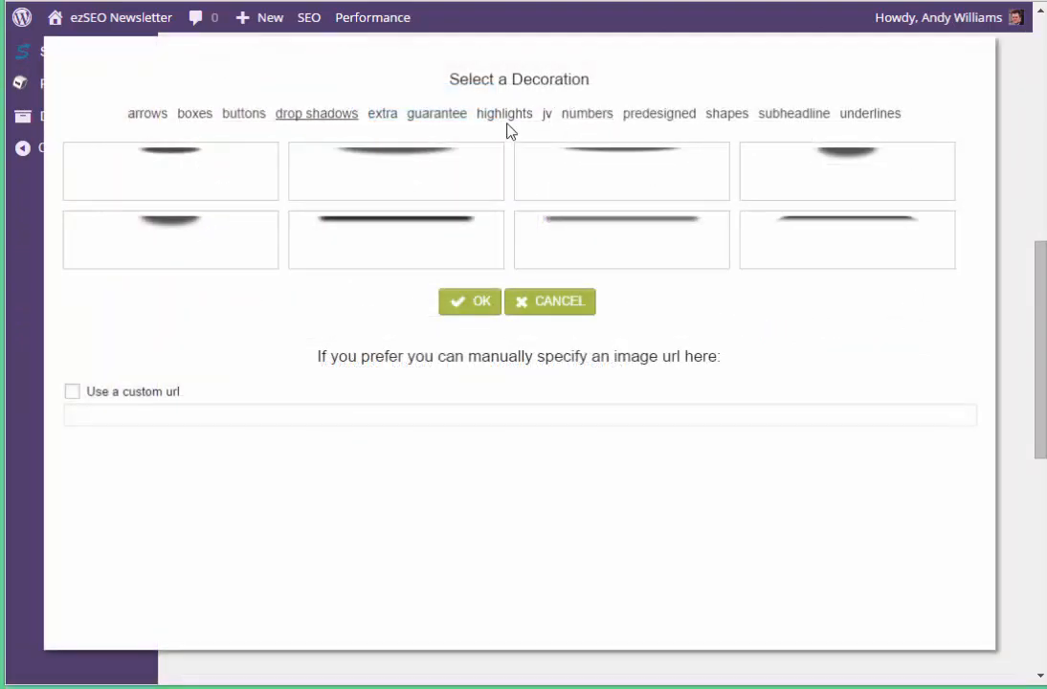
pyautogui.click(872, 114)
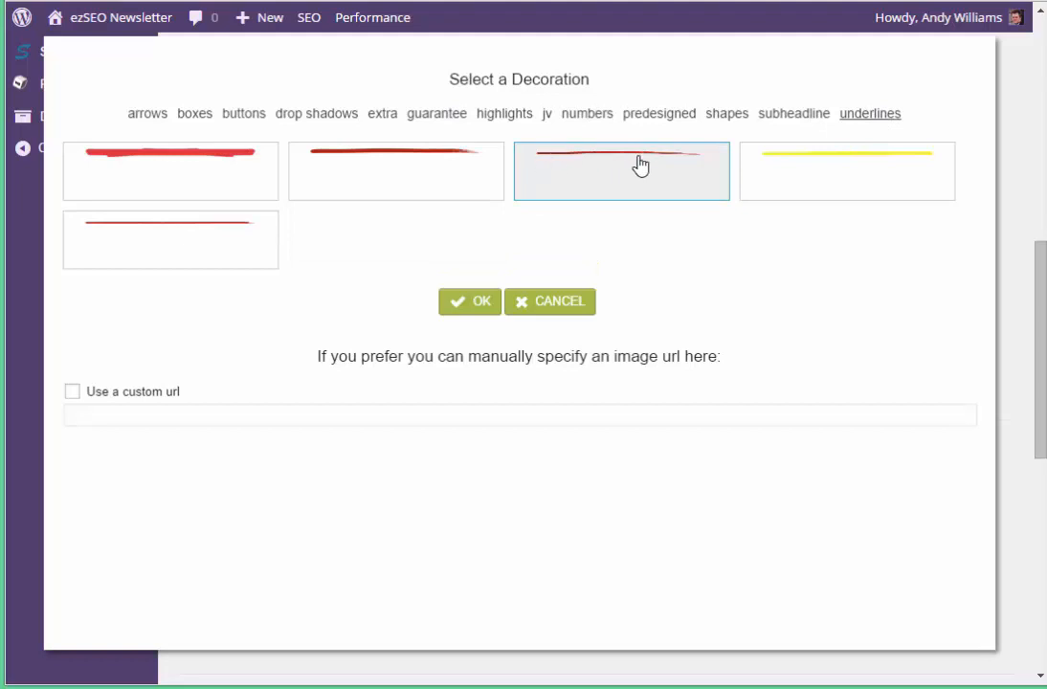
pyautogui.click(460, 319)
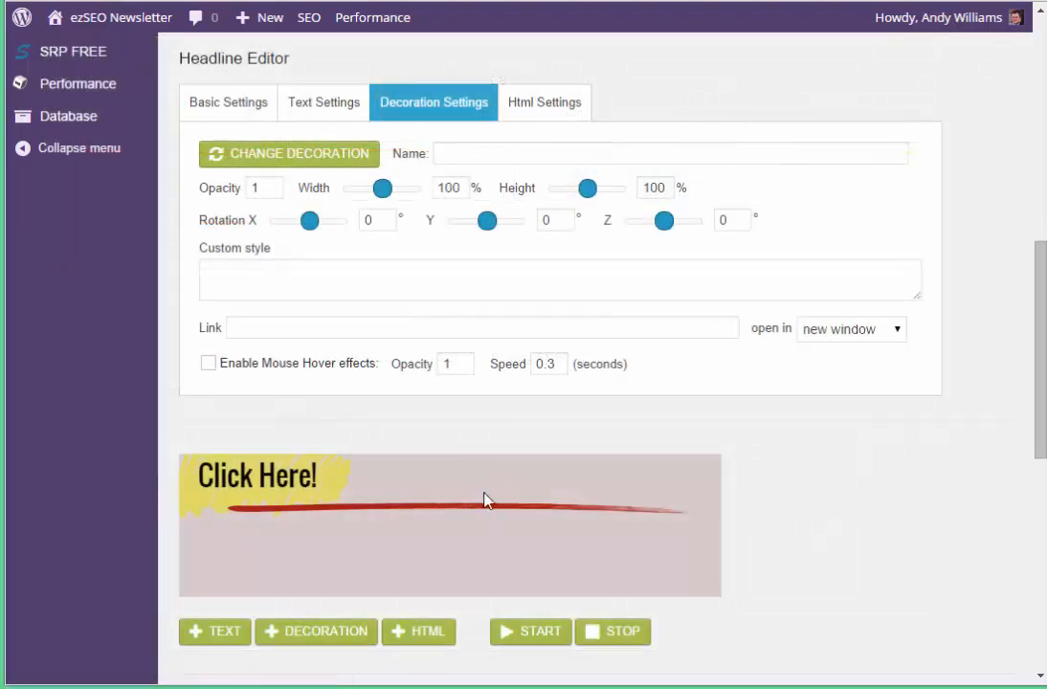
# - Place the red underline directly beneath "Click Here!", set its width to 28% and preview the animation
pyautogui.moveTo(486, 515); pyautogui.dragTo(453, 504)
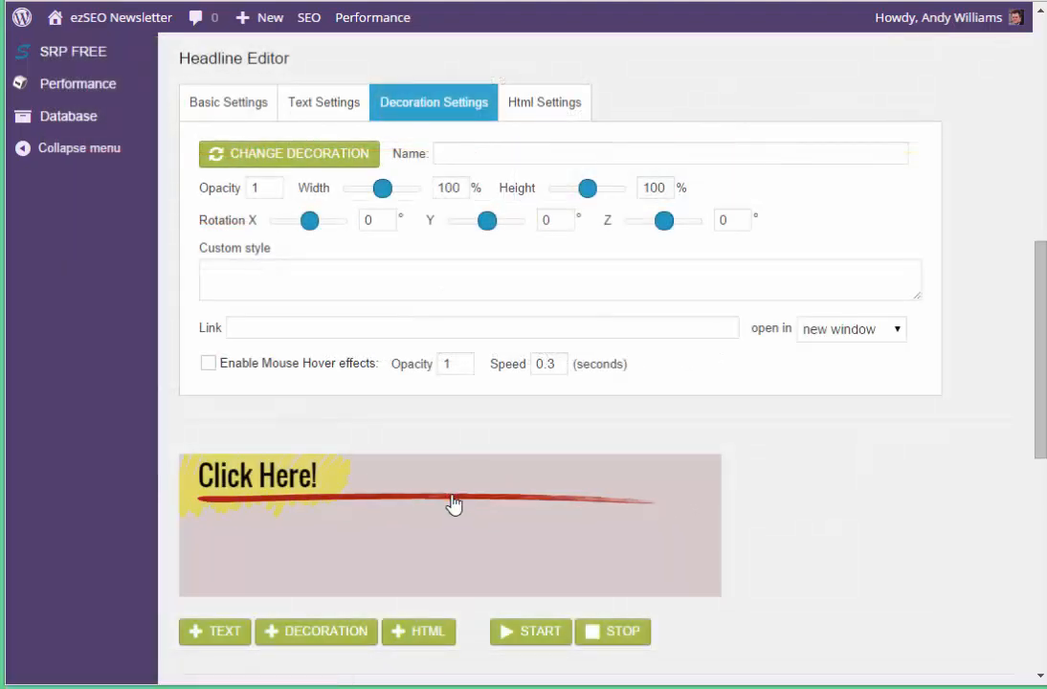
pyautogui.moveTo(379, 190); pyautogui.dragTo(353, 192)
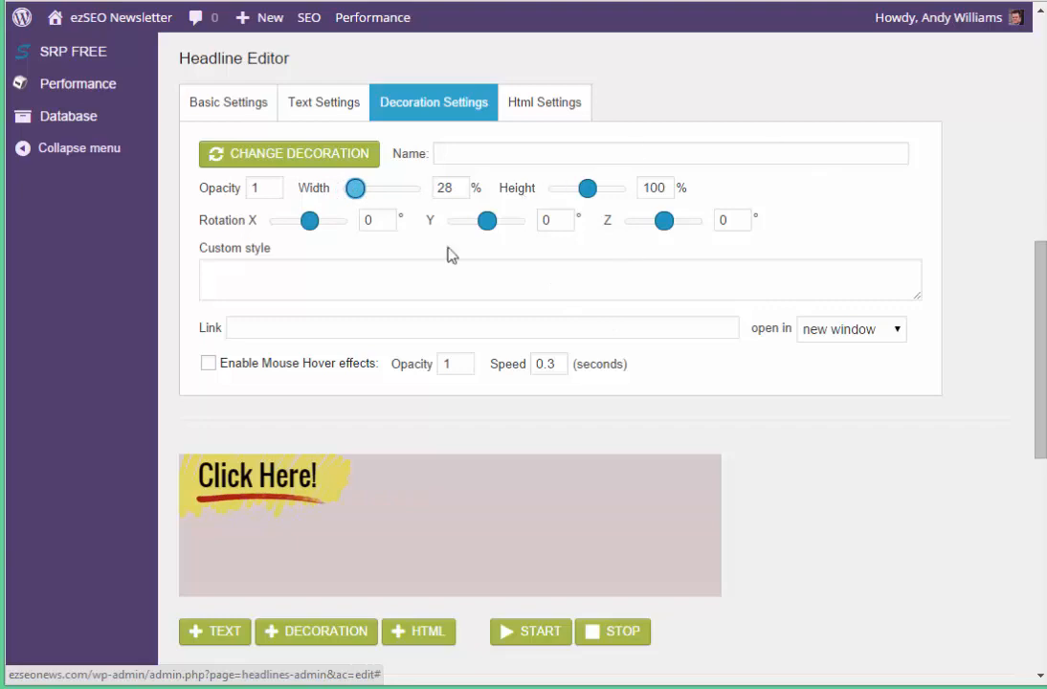
pyautogui.click(540, 634)
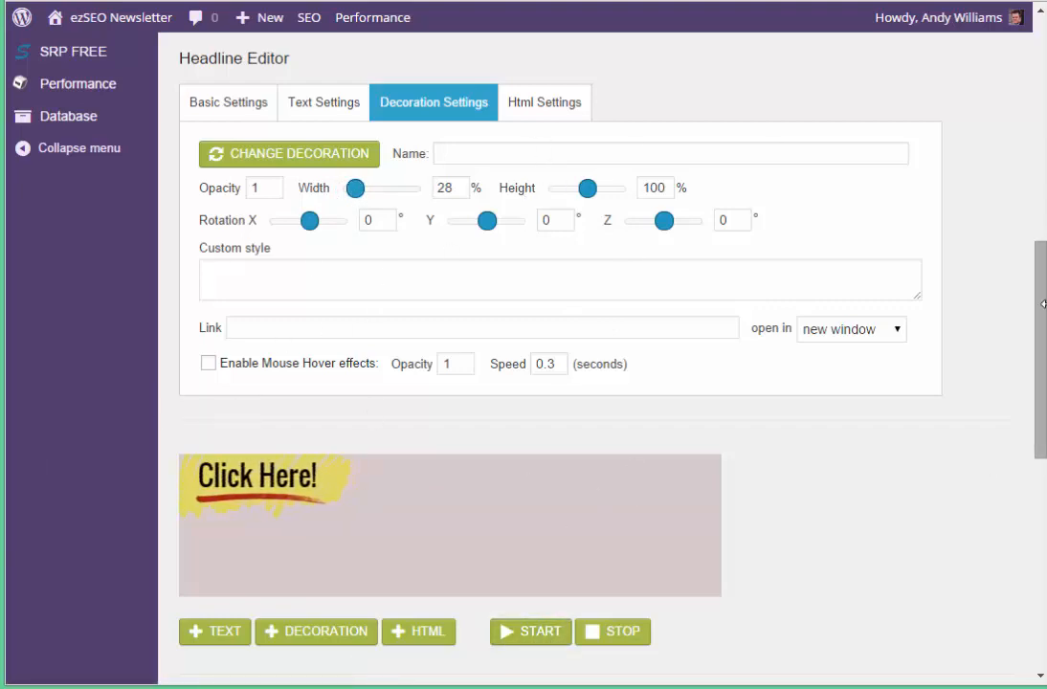
# - Name the red underline decoration "Underline"
pyautogui.scroll(-6, 1042, 469)
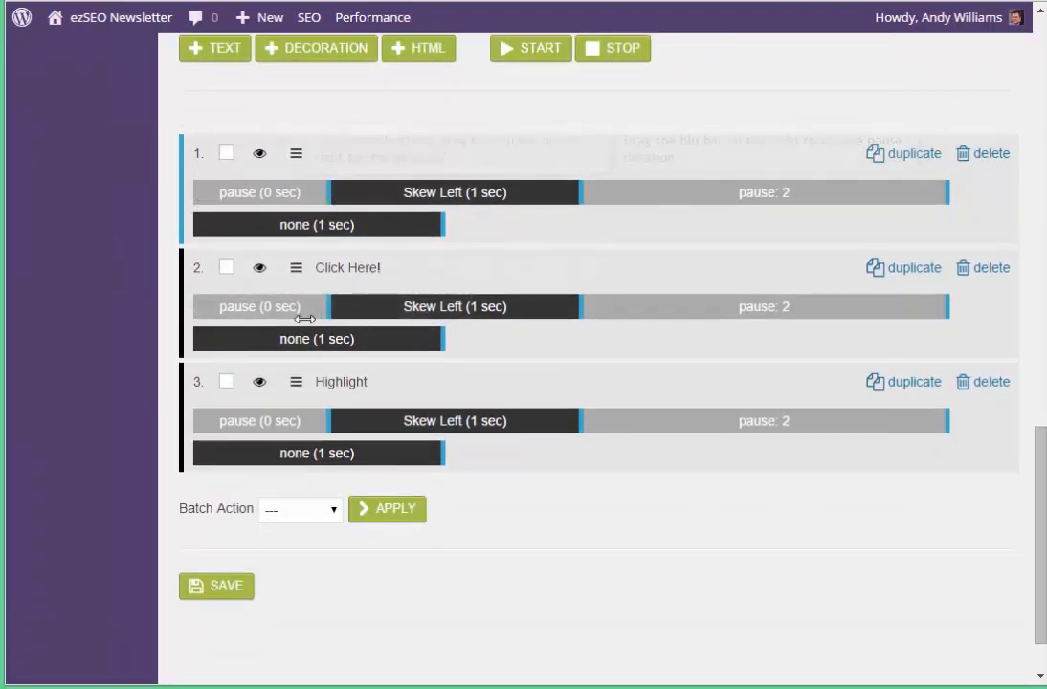
pyautogui.scroll(7, 1041, 509)
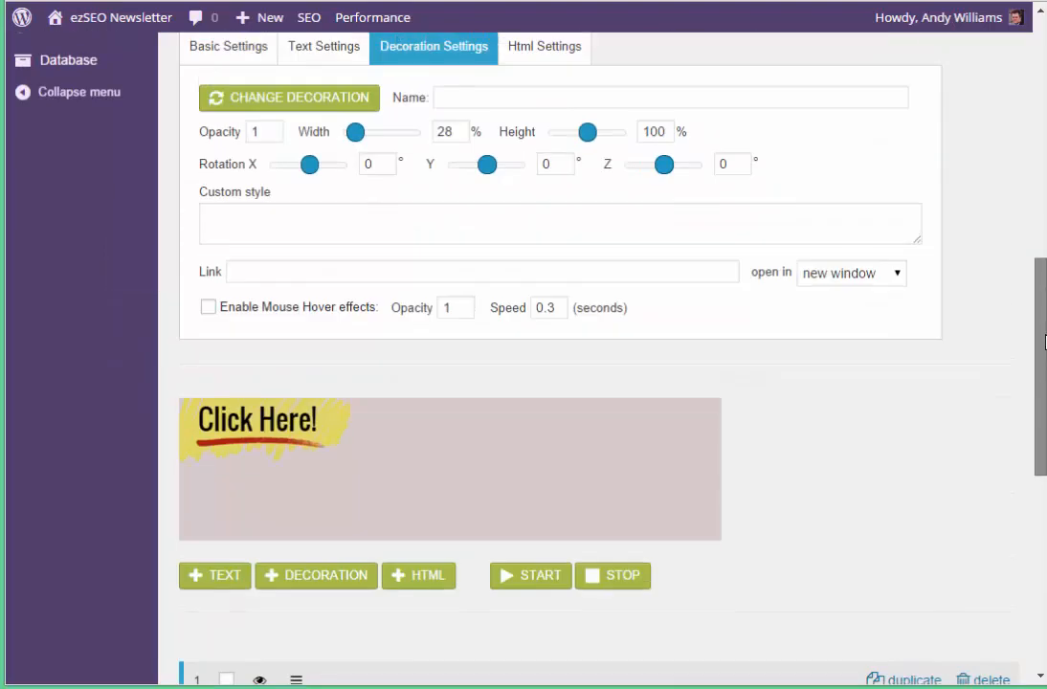
pyautogui.click(582, 194)
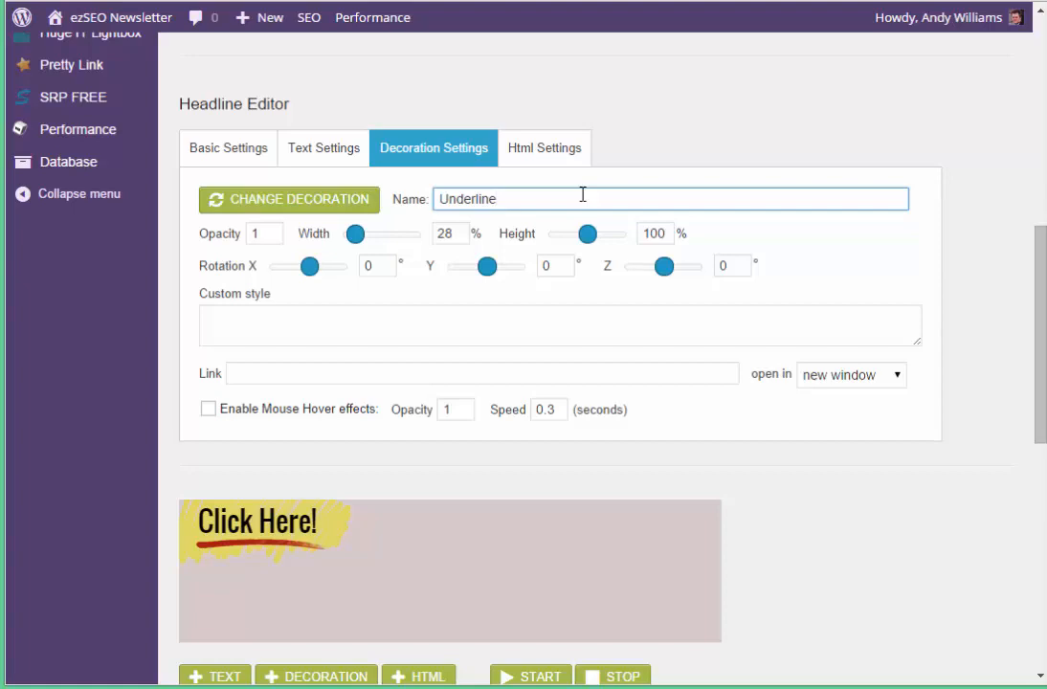
# - Set the Underline layer's starting pause to 0.25 sec and preview the animation
pyautogui.scroll(-7, 720, 495)
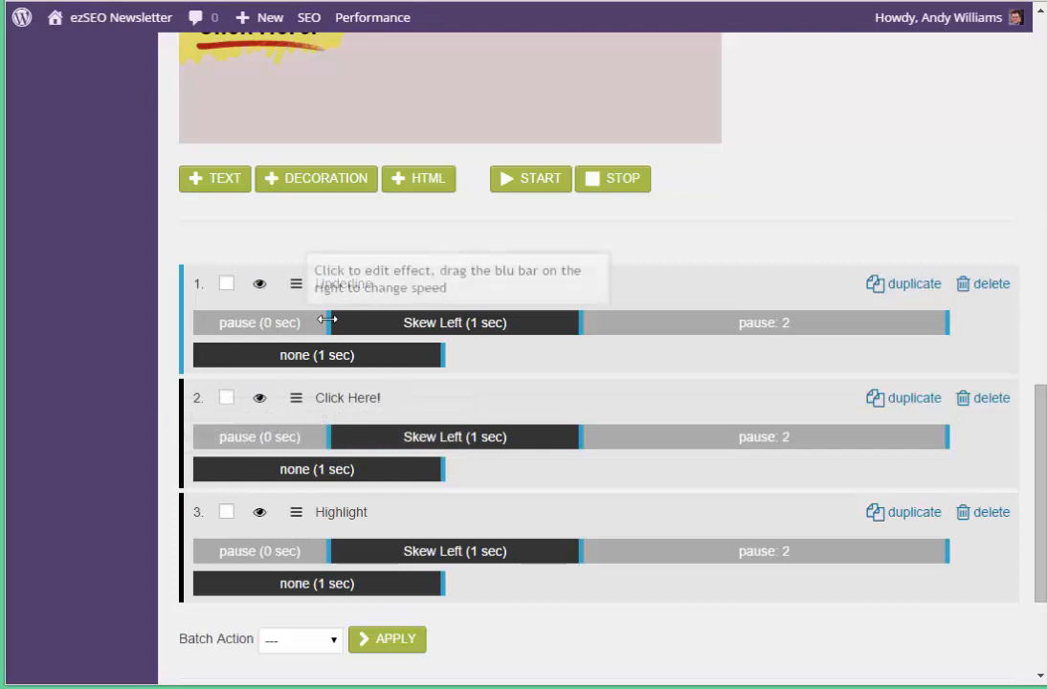
pyautogui.moveTo(329, 323); pyautogui.dragTo(357, 322)
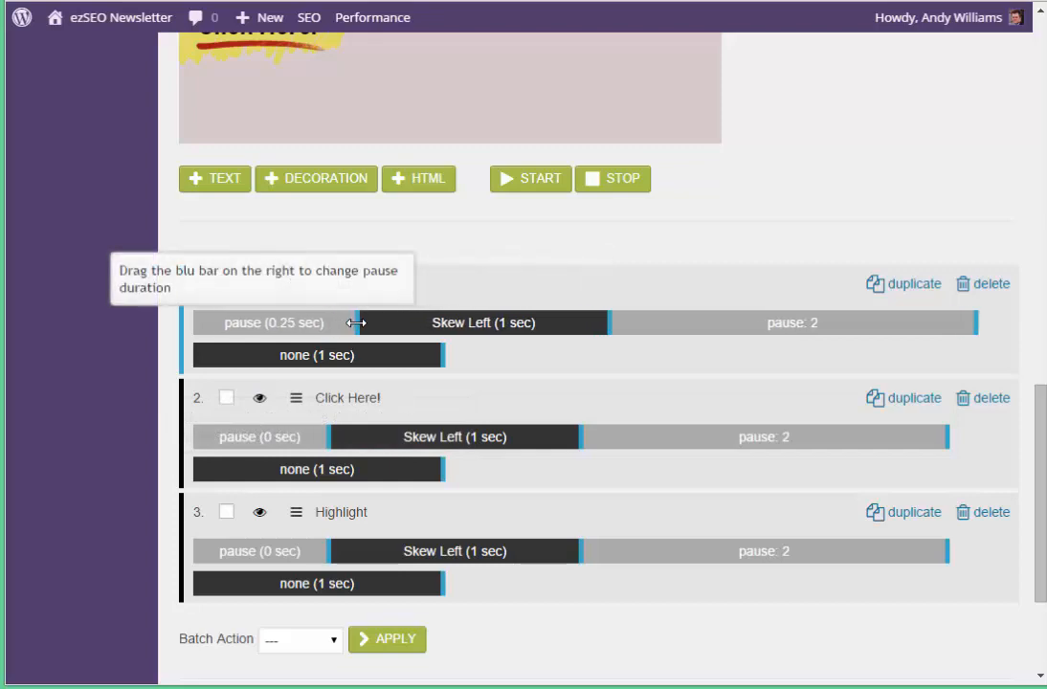
pyautogui.scroll(3, 1038, 441)
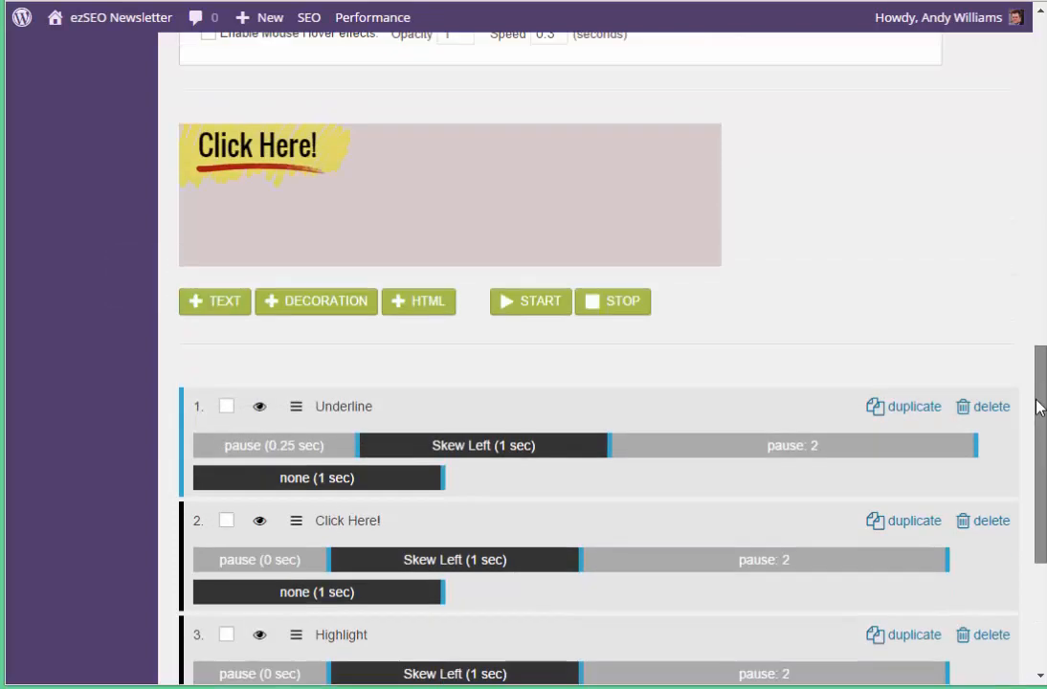
pyautogui.click(524, 415)
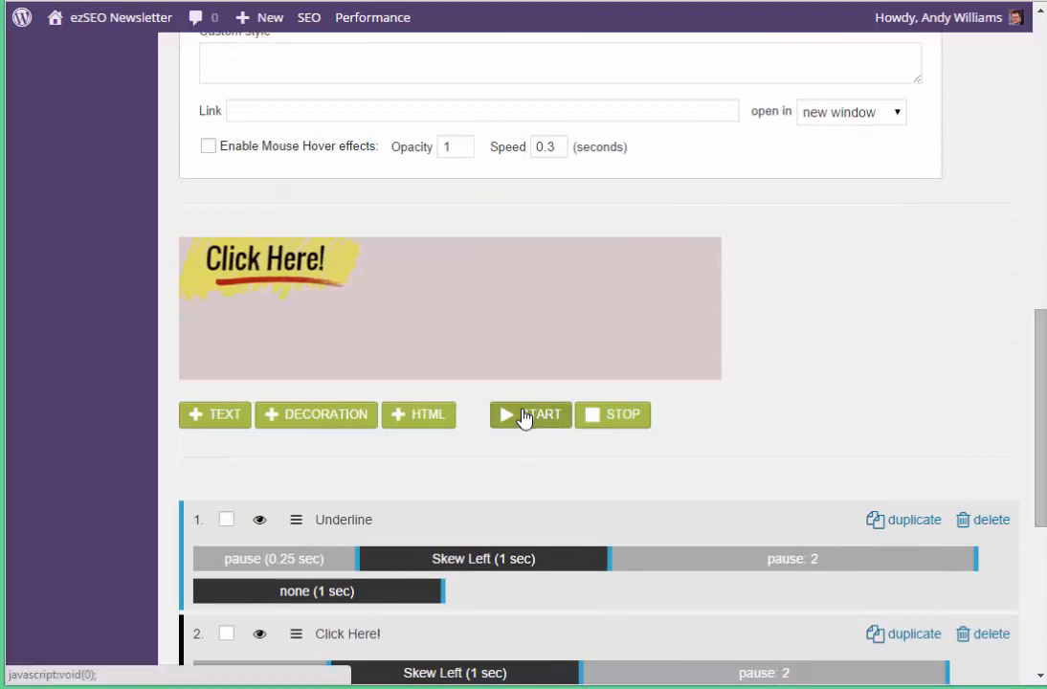
# - Change the Underline layer's entrance effect to Zoom and preview the animation
pyautogui.click(501, 563)
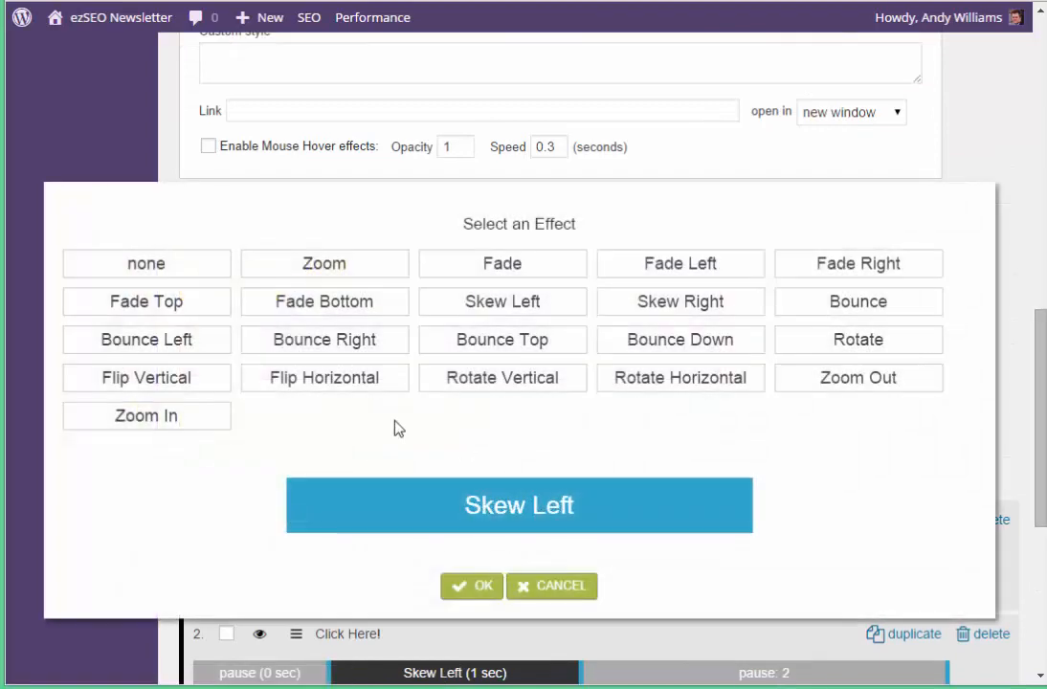
pyautogui.click(349, 263)
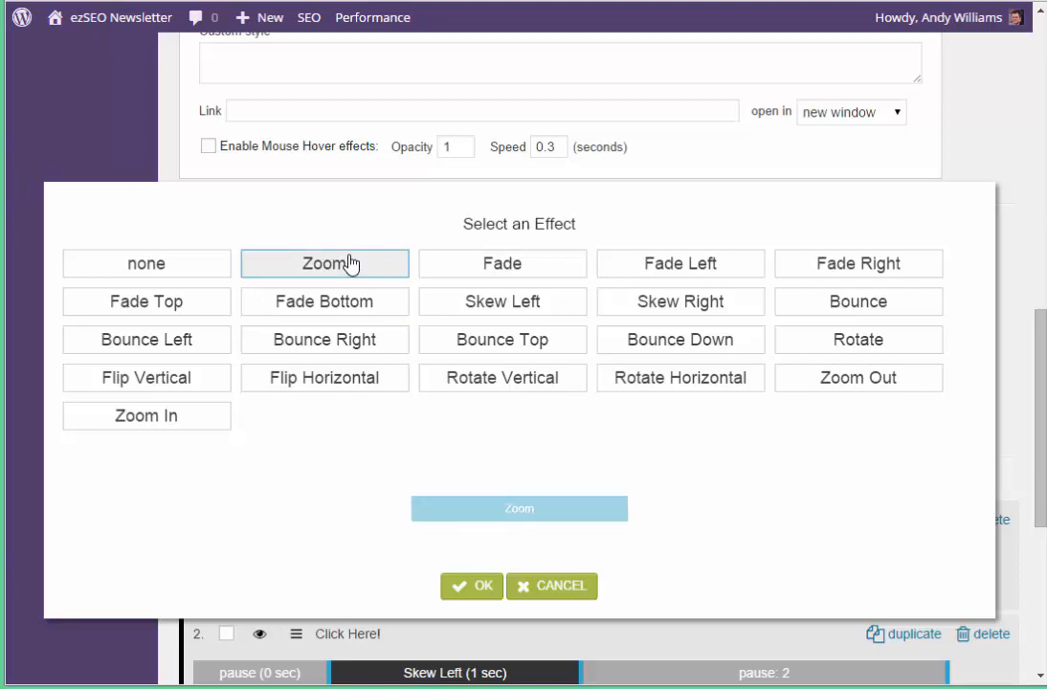
pyautogui.click(474, 588)
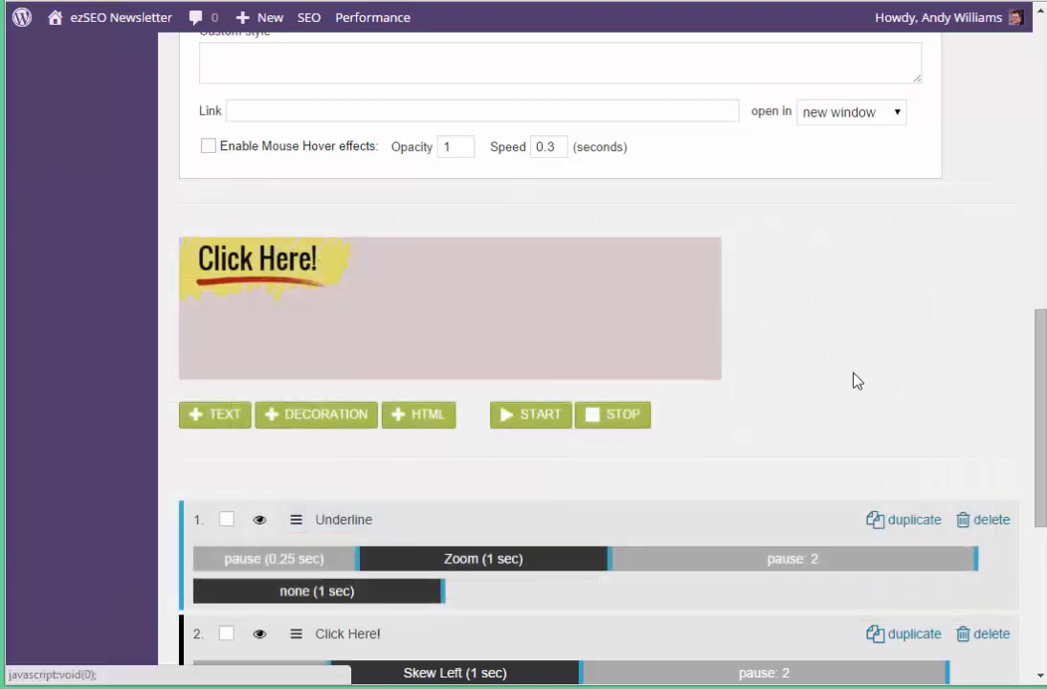
pyautogui.click(561, 421)
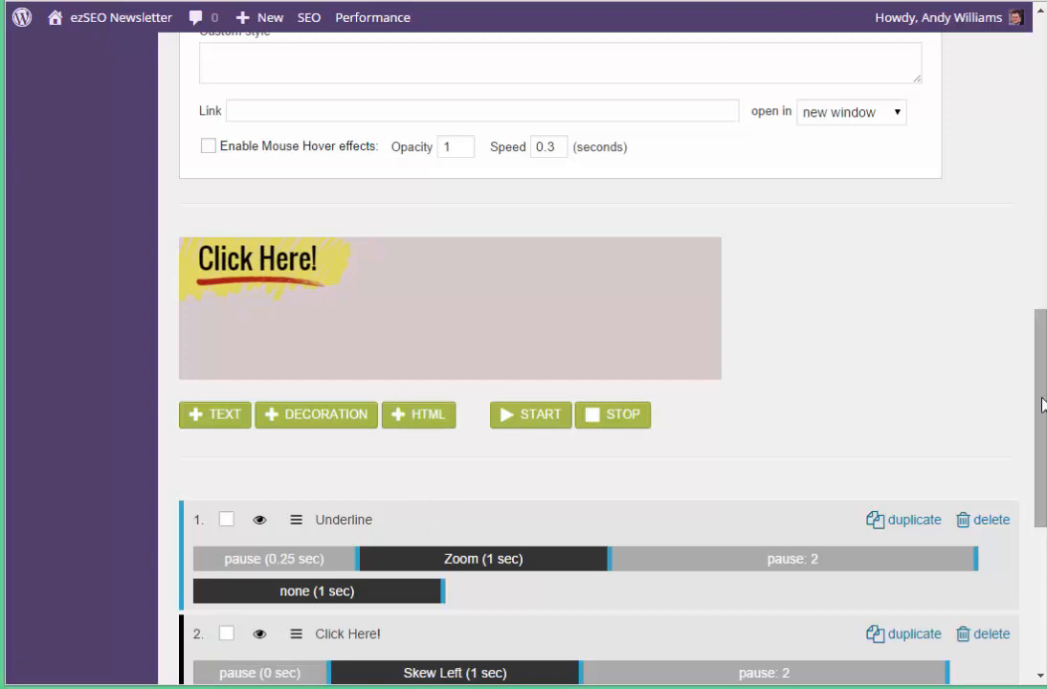
# - Add a new text layer reading "Call to Action Pro"
pyautogui.moveTo(1042, 402)
pyautogui.mouseDown()
pyautogui.moveTo(1042, 367)
pyautogui.moveTo(1043, 426)
pyautogui.mouseUp()
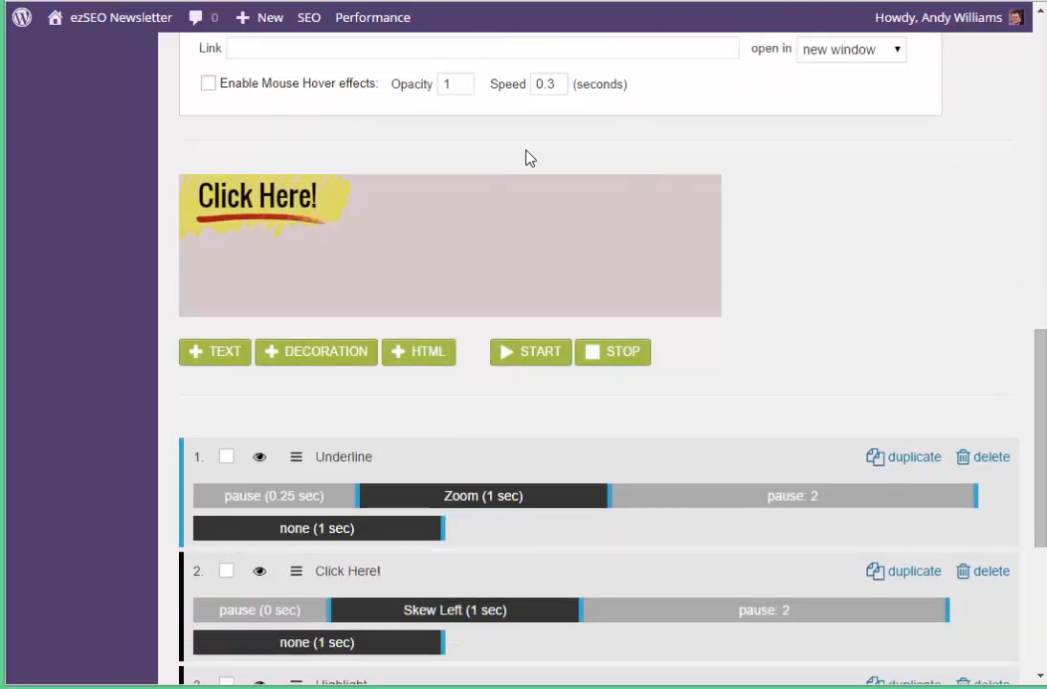
pyautogui.click(218, 356)
pyautogui.scroll(-1, 396, 245)
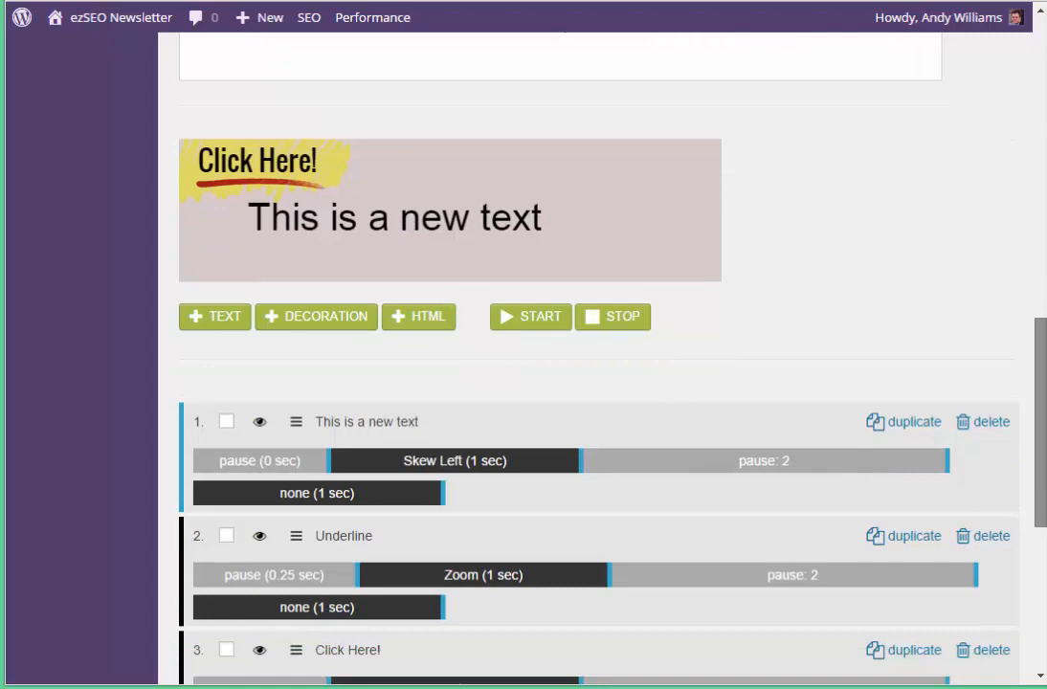
pyautogui.scroll(10, 778, 285)
pyautogui.moveTo(374, 323); pyautogui.dragTo(8, 259)
pyautogui.write('Ca')
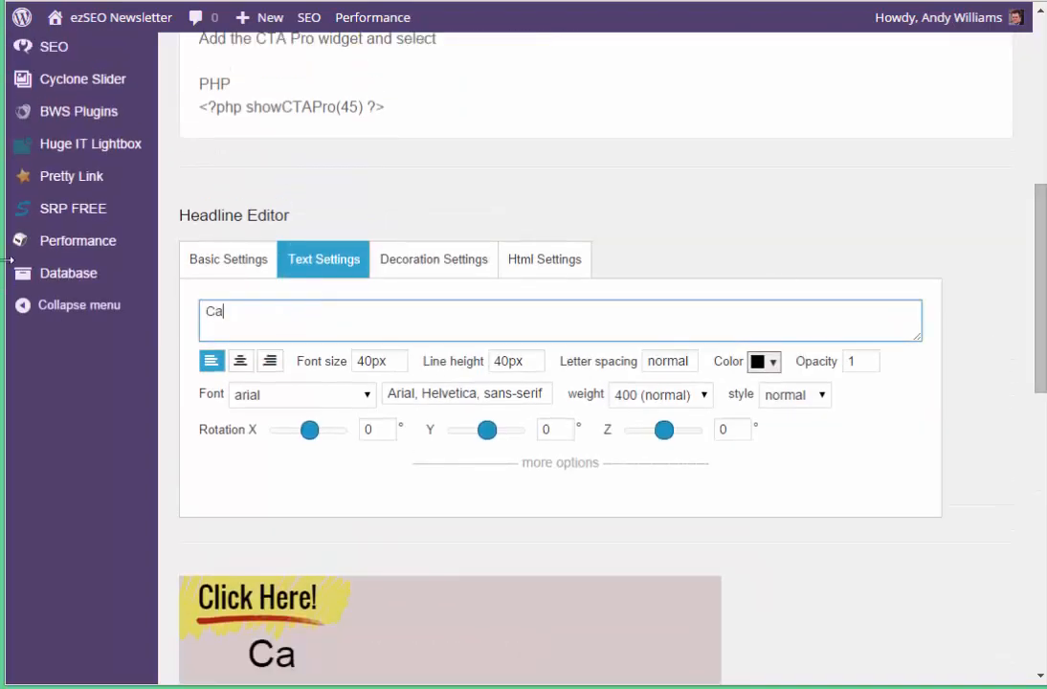
pyautogui.write('ll to Acrion')
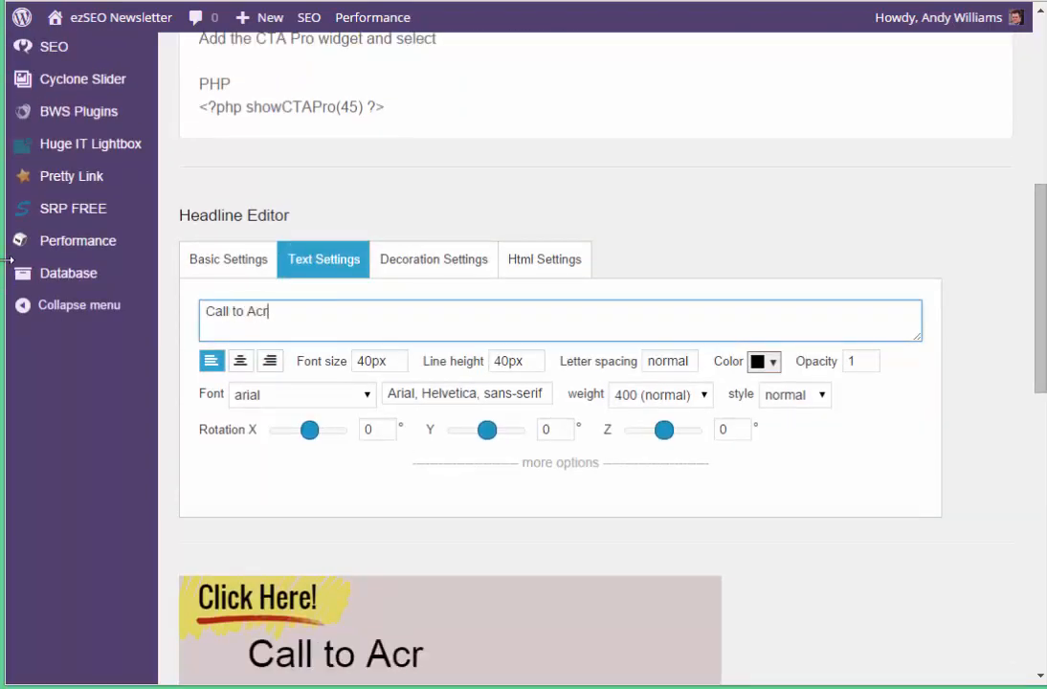
pyautogui.press('BackSpace')
pyautogui.press('BackSpace')
pyautogui.press('BackSpace')
pyautogui.press('BackSpace')
pyautogui.write('tion Pro')
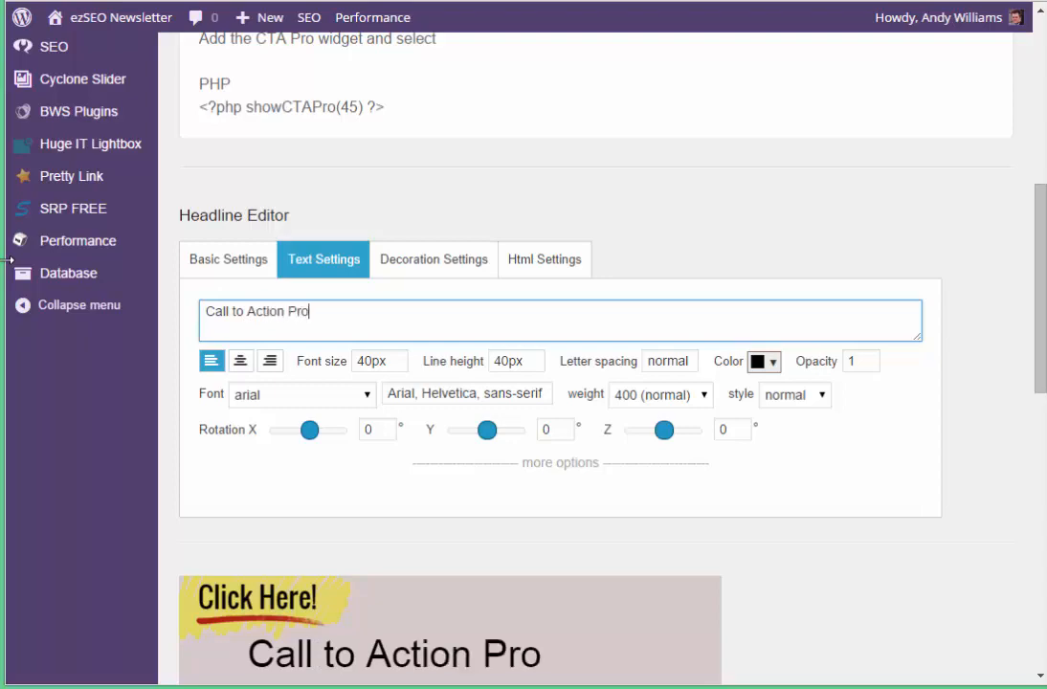
# - Shift the "Call to Action Pro" text slightly to the right in the banner and set its font to Oswald
pyautogui.scroll(-2, 569, 463)
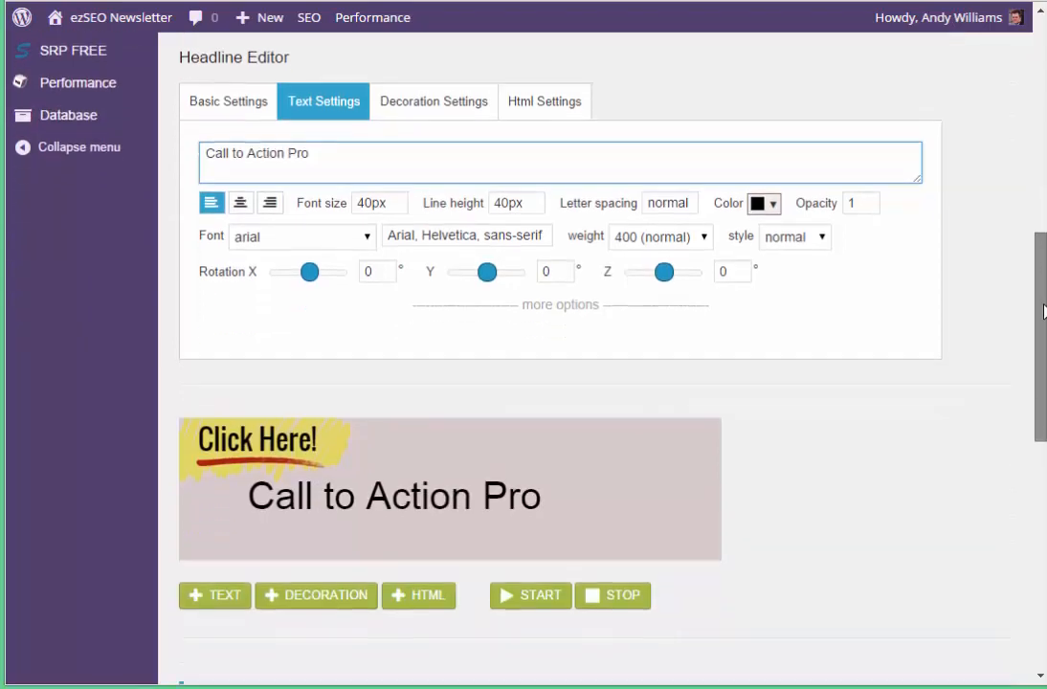
pyautogui.moveTo(498, 475); pyautogui.dragTo(516, 471)
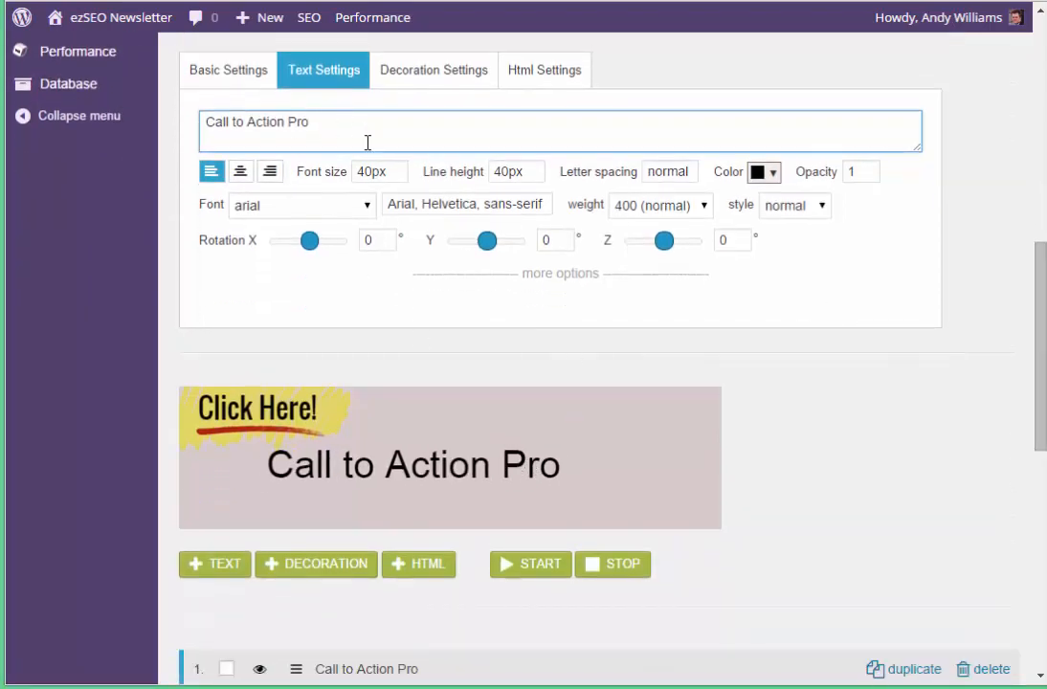
pyautogui.click(303, 205)
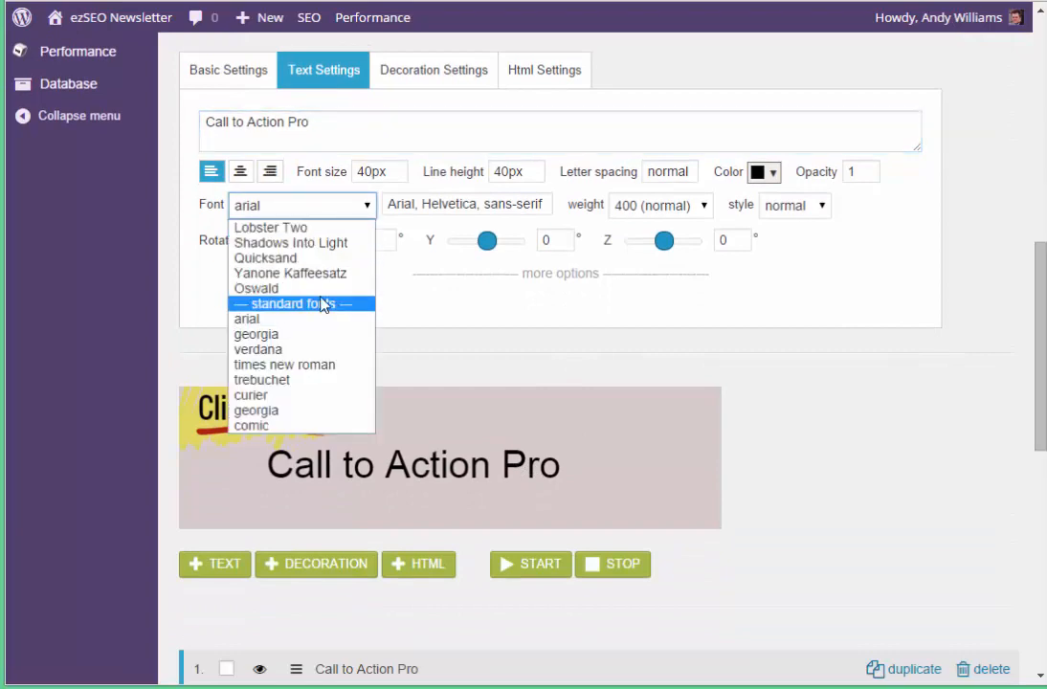
pyautogui.click(320, 302)
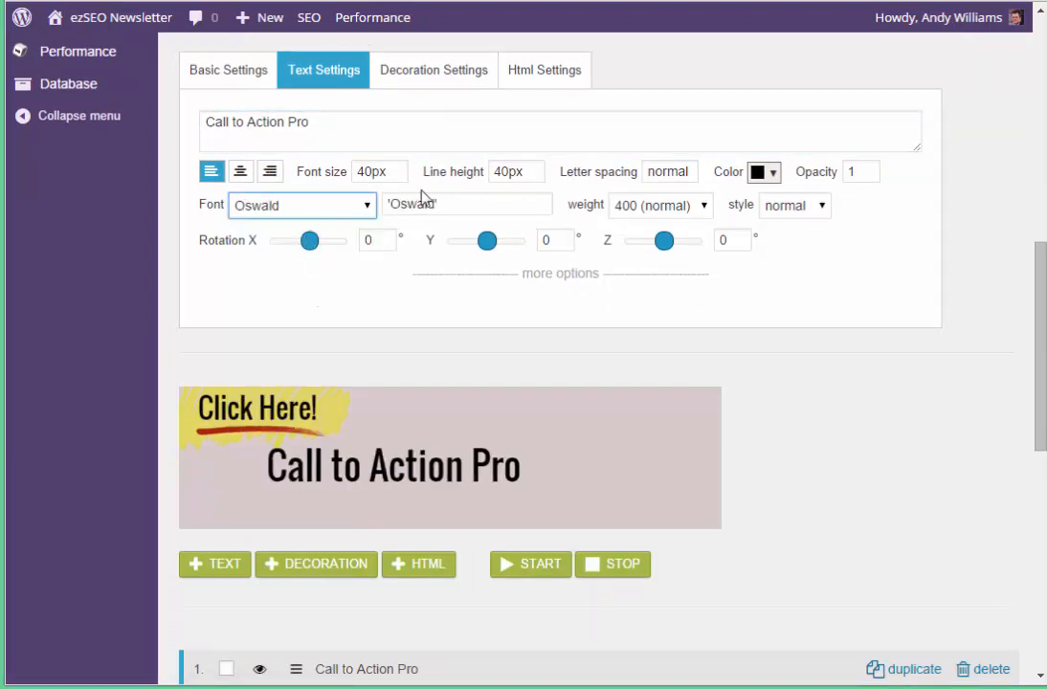
# - Enlarge the "Call to Action Pro" text to a 75px font size and lower it in the banner, below "Click Here!"
pyautogui.click(357, 173)
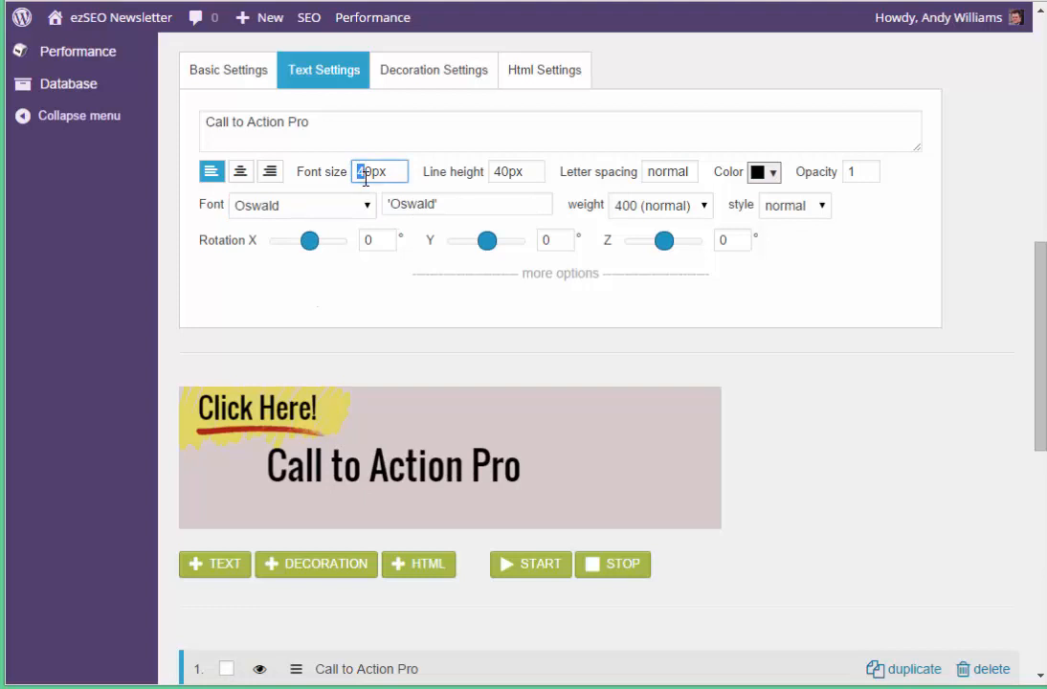
pyautogui.write('6')
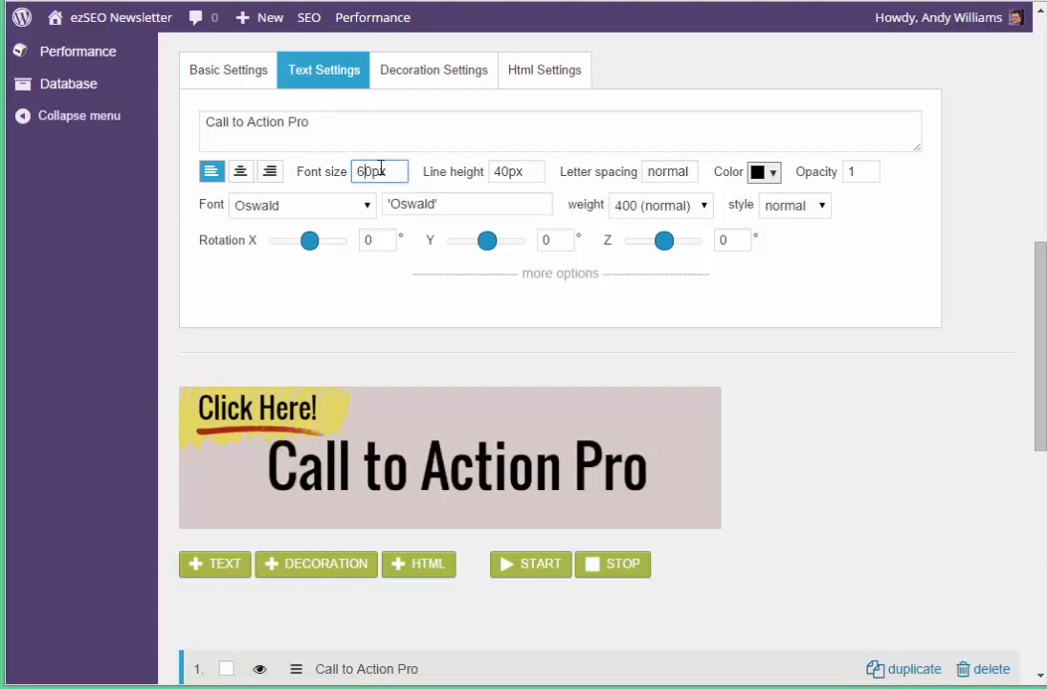
pyautogui.moveTo(451, 471); pyautogui.dragTo(445, 486)
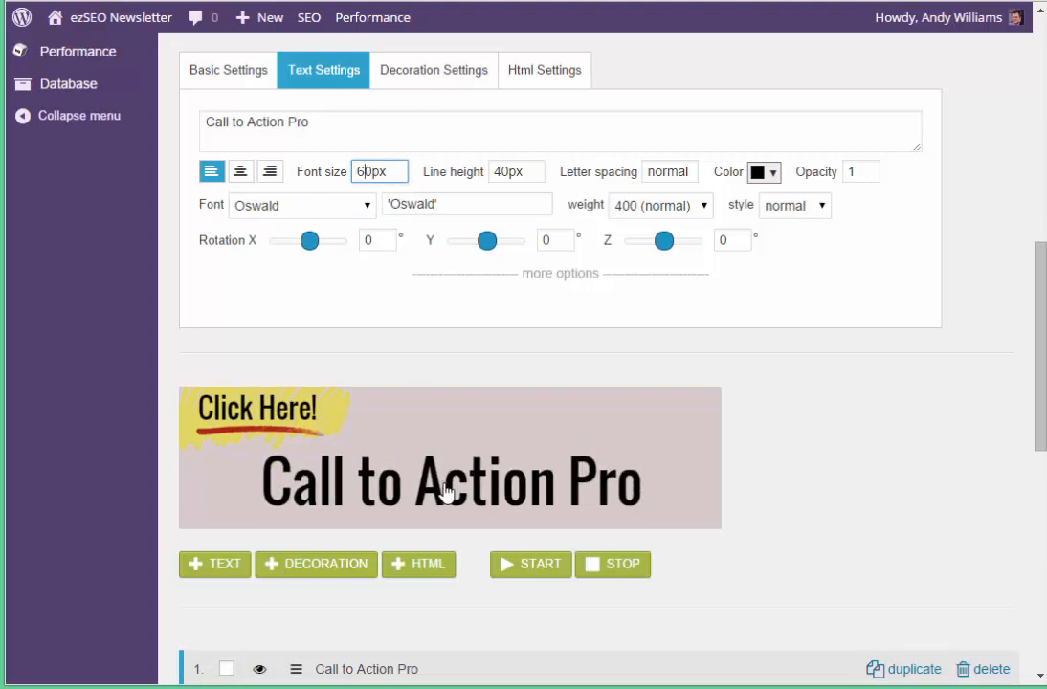
pyautogui.press('BackSpace')
pyautogui.write('7')
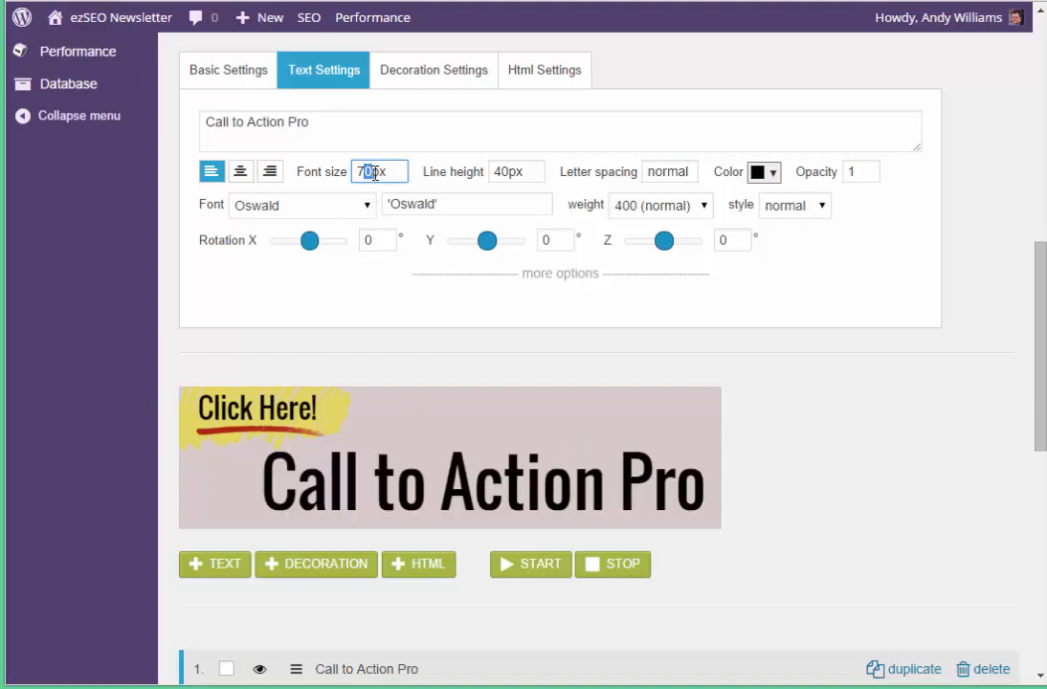
pyautogui.write('5')
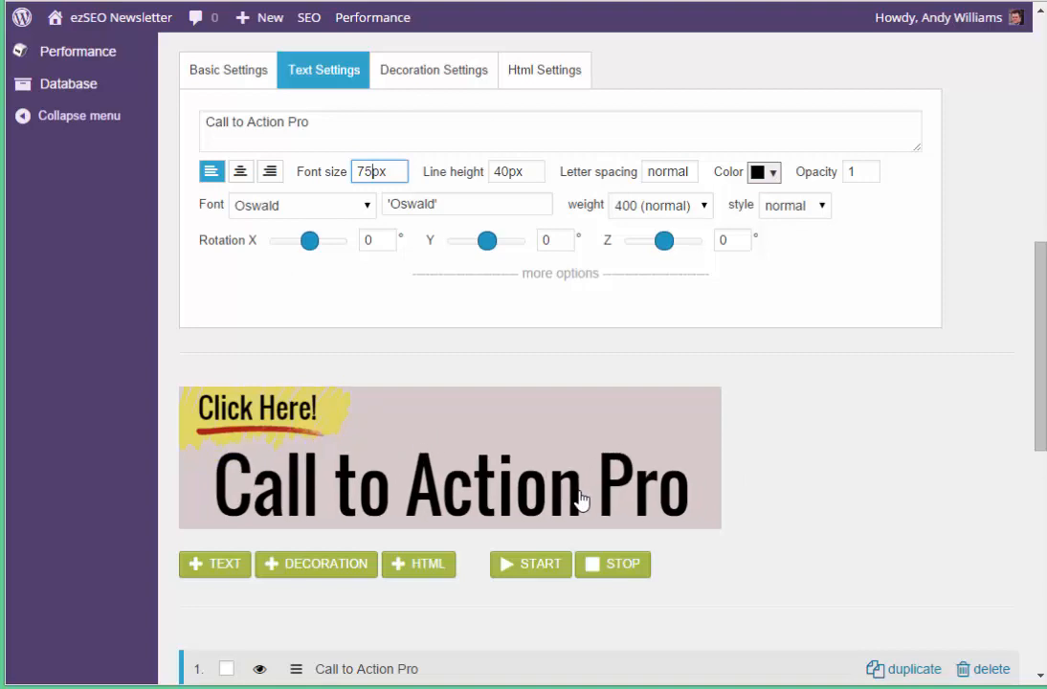
# - Preview the animation and set the pause before the "Call to Action Pro" layer's entrance to 0.43 sec
pyautogui.click(541, 577)
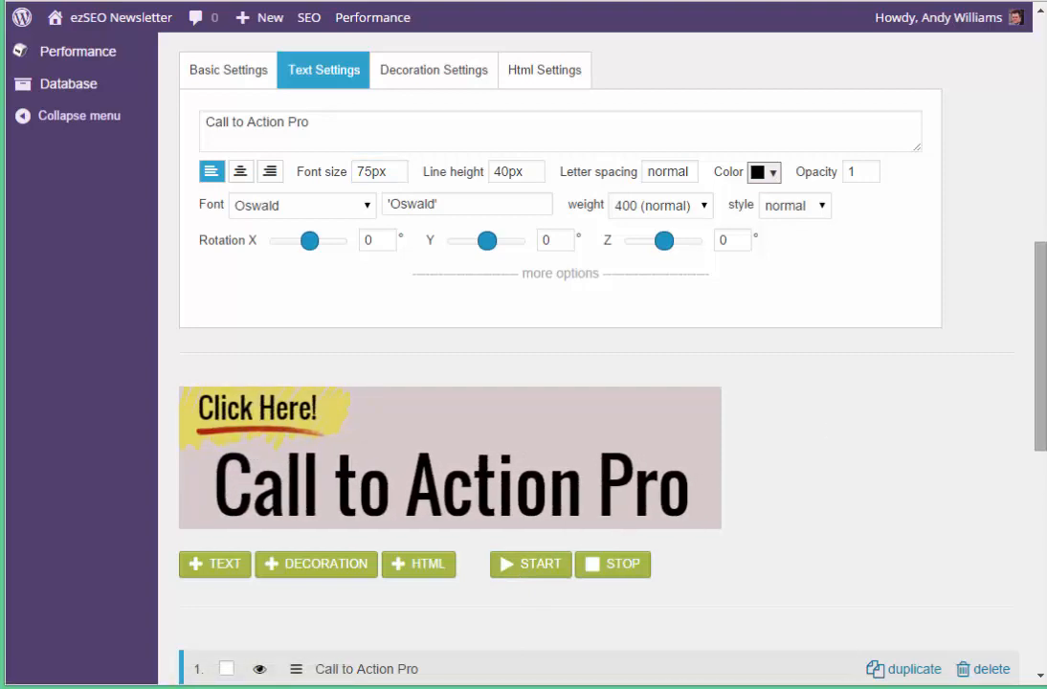
pyautogui.scroll(-3, 888, 351)
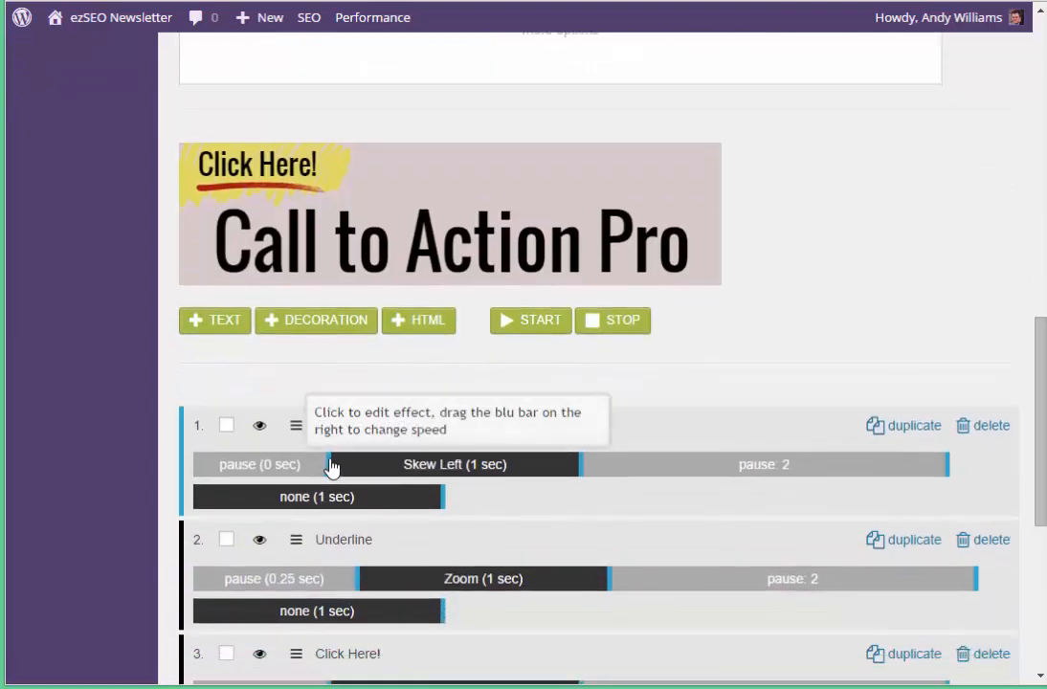
pyautogui.moveTo(331, 467); pyautogui.dragTo(380, 470)
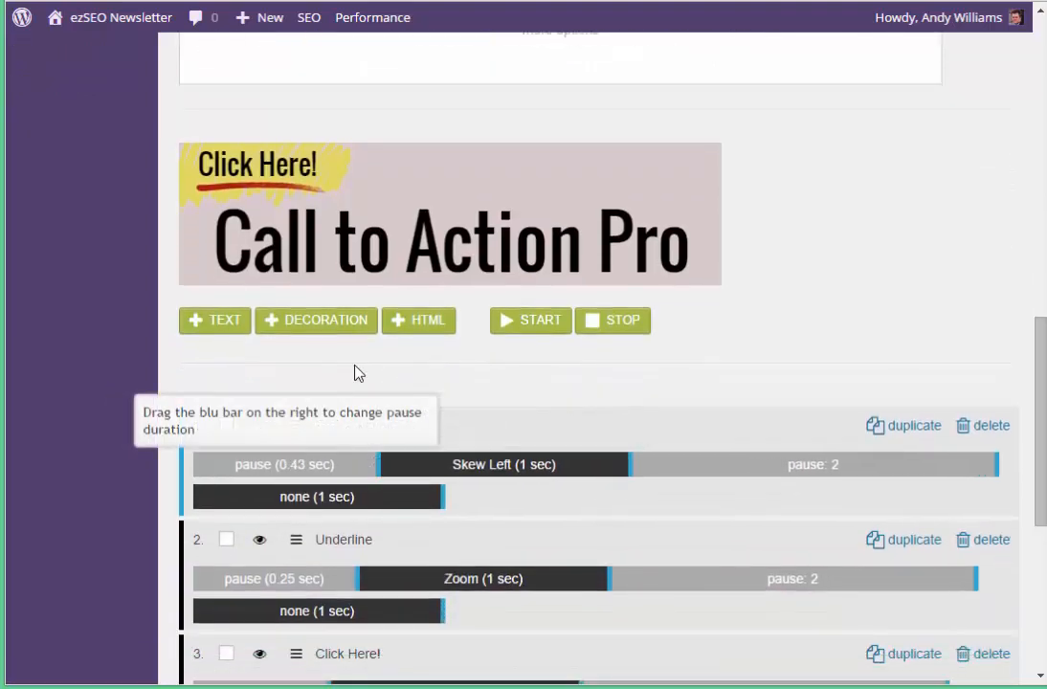
# - Change the "Call to Action Pro" layer's entrance effect to Rotate Vertical and preview the animation
pyautogui.click(446, 464)
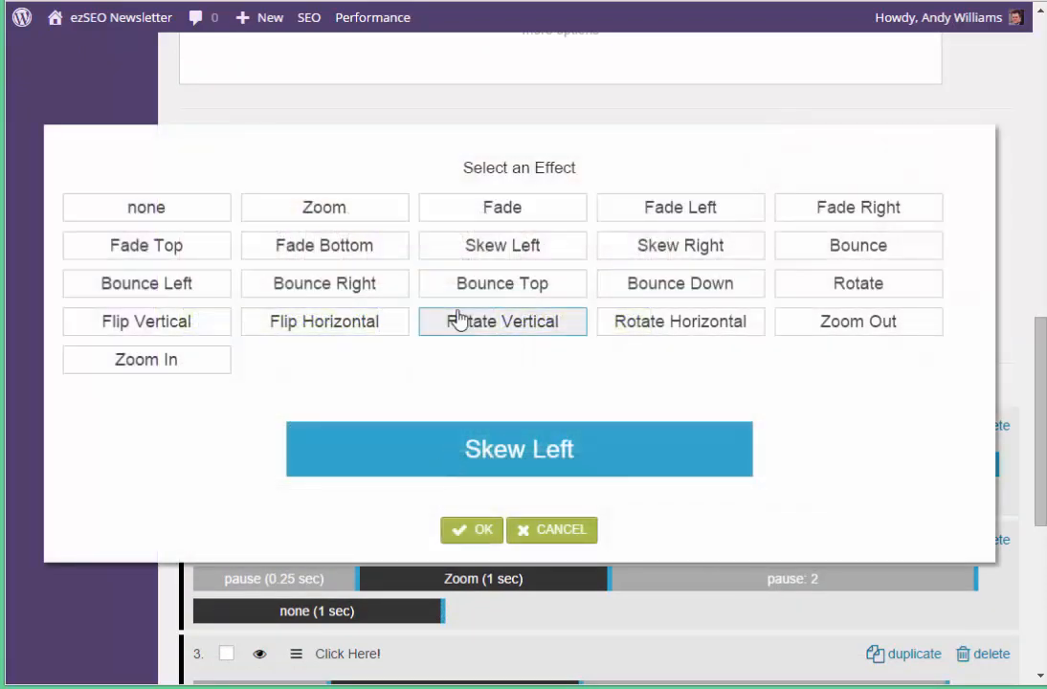
pyautogui.click(459, 320)
pyautogui.click(480, 535)
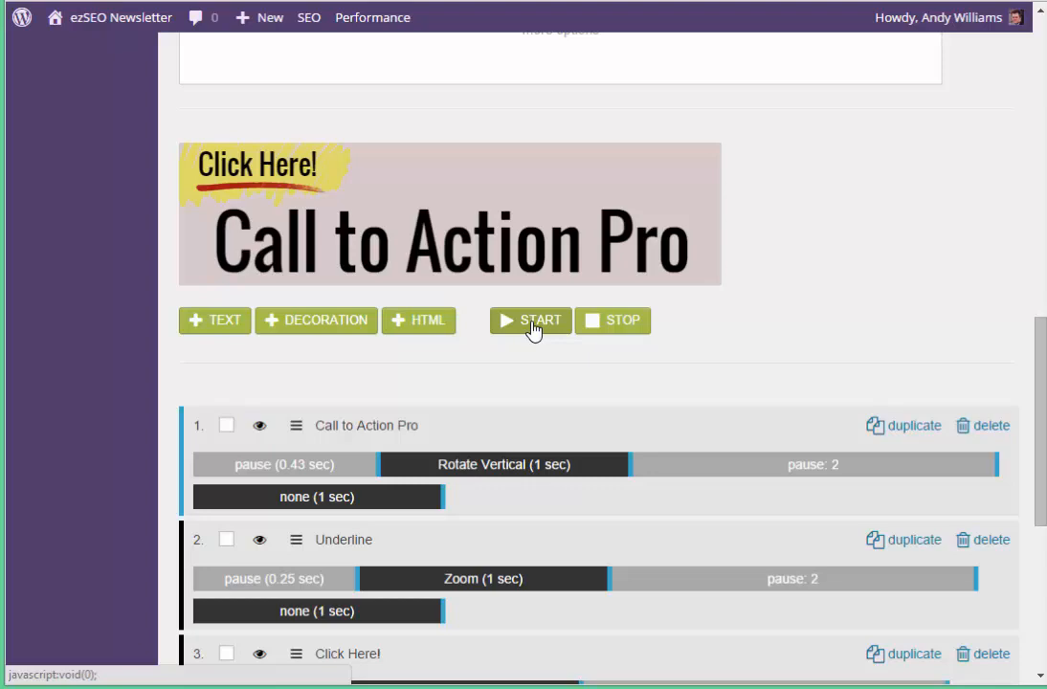
pyautogui.click(533, 329)
pyautogui.moveTo(1041, 421); pyautogui.dragTo(1042, 375)
pyautogui.scroll(1, 1040, 393)
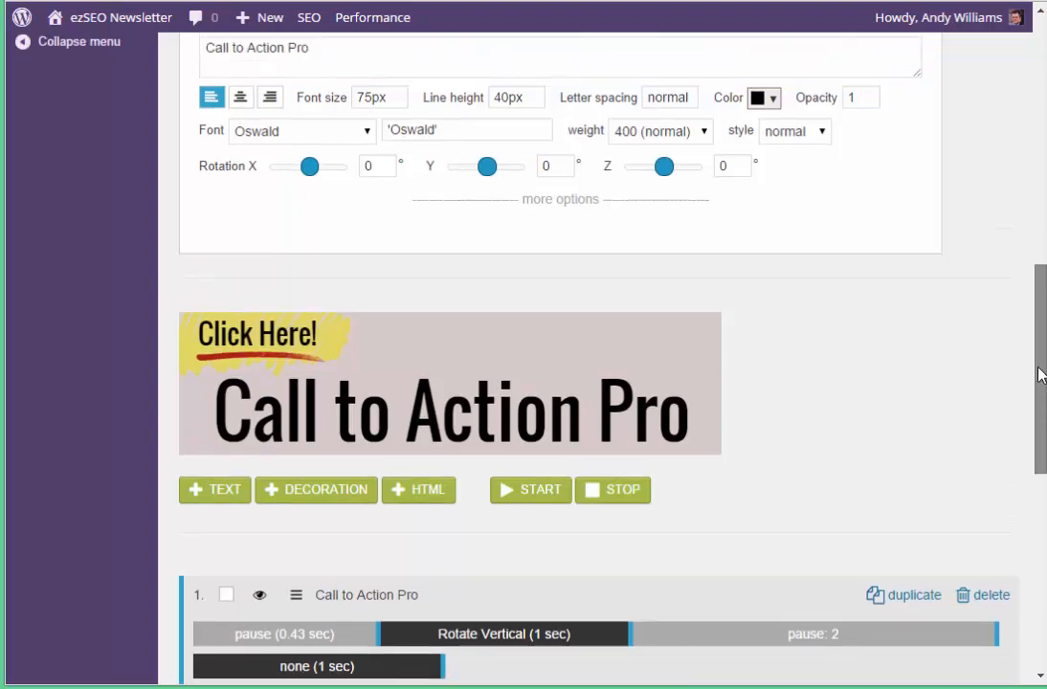
pyautogui.click(352, 490)
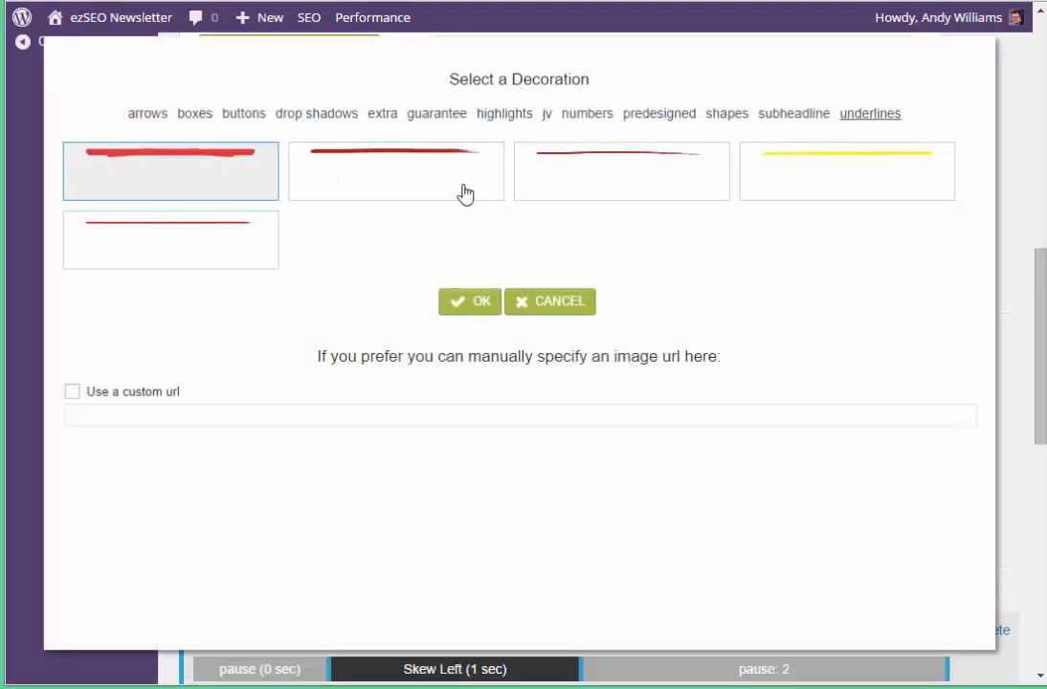
pyautogui.click(557, 300)
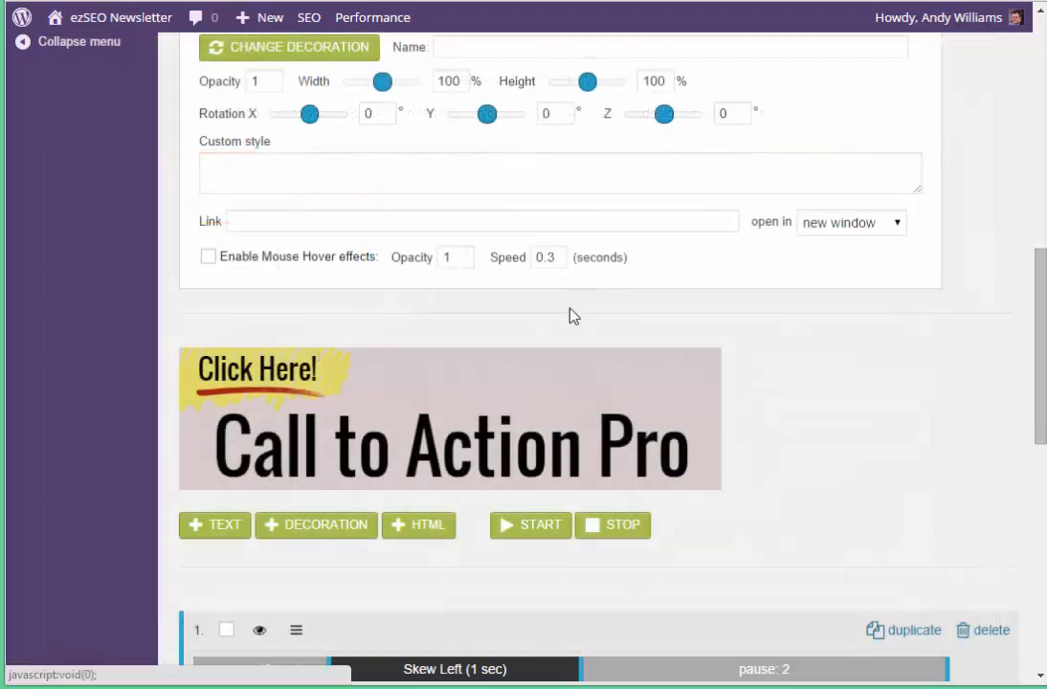
# - Add a new text layer and place it beside "Click Here!", above "Call to Action Pro", in the banner
pyautogui.click(212, 525)
pyautogui.moveTo(397, 433); pyautogui.dragTo(521, 397)
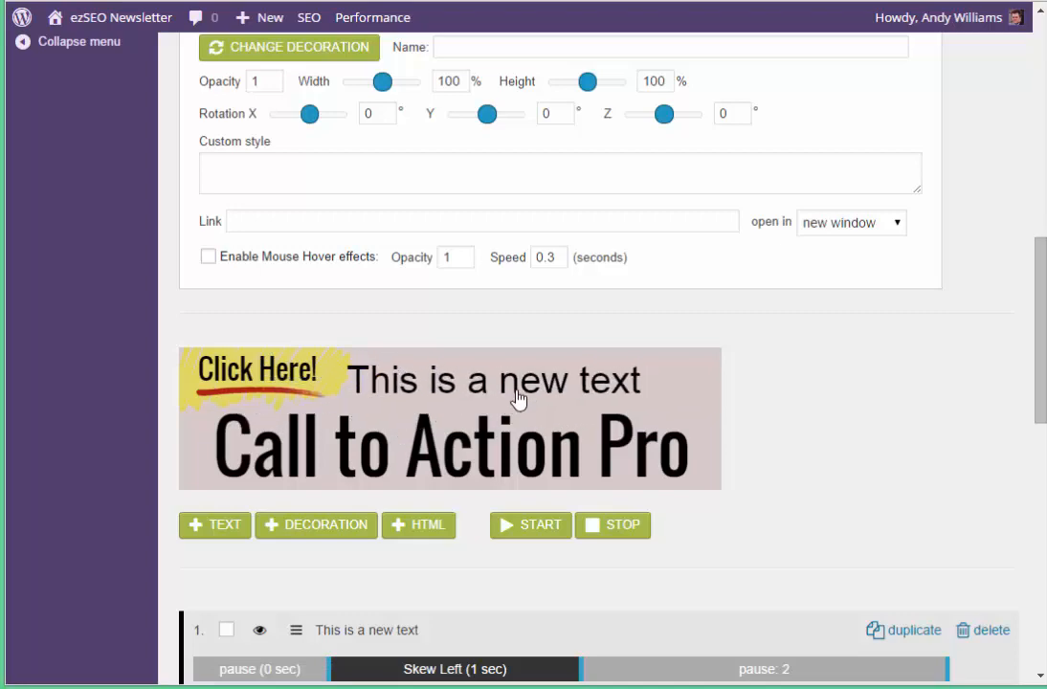
pyautogui.click(522, 400)
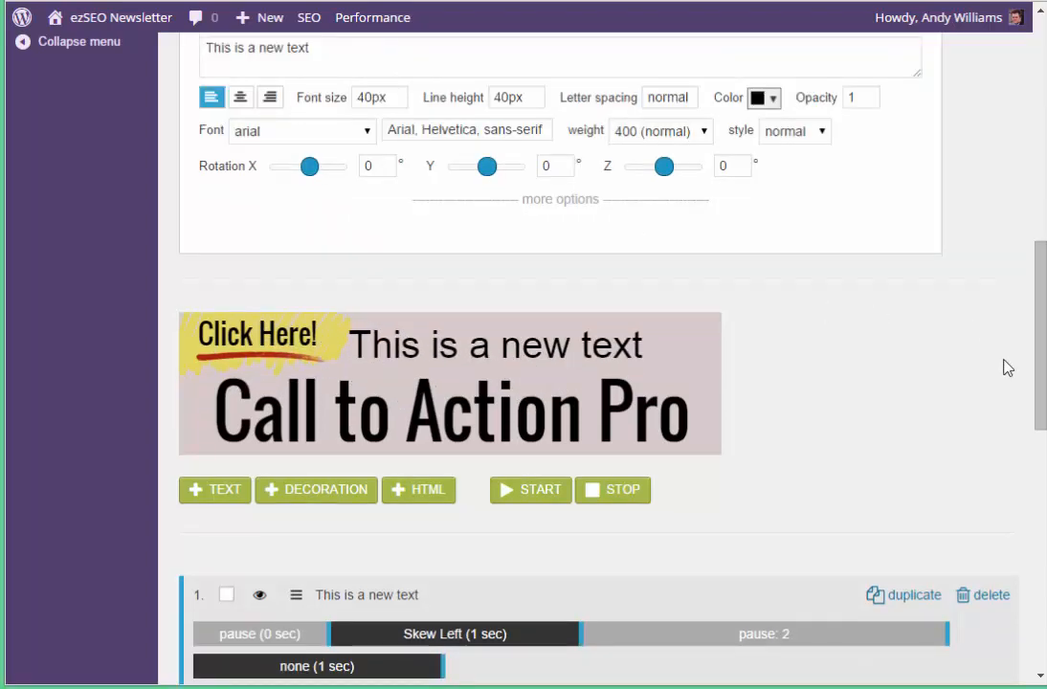
# - Replace the new layer's placeholder text with "Create stunning graphics with"
pyautogui.scroll(3, 1034, 405)
pyautogui.click(367, 210)
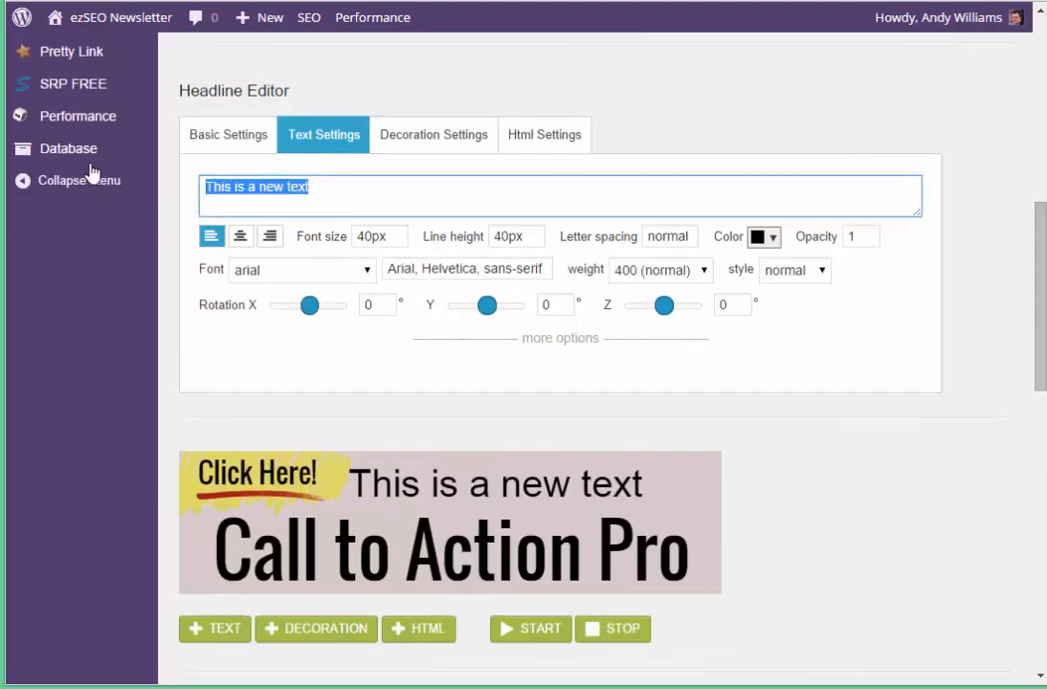
pyautogui.moveTo(94, 171)
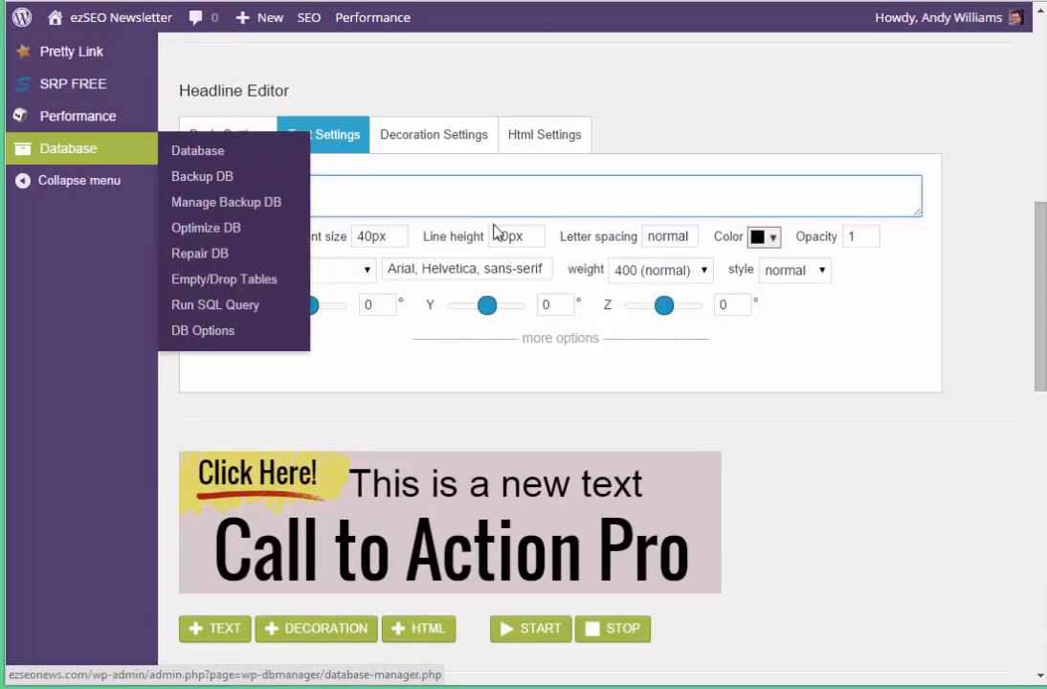
pyautogui.hotkey('ctrl', 'a')
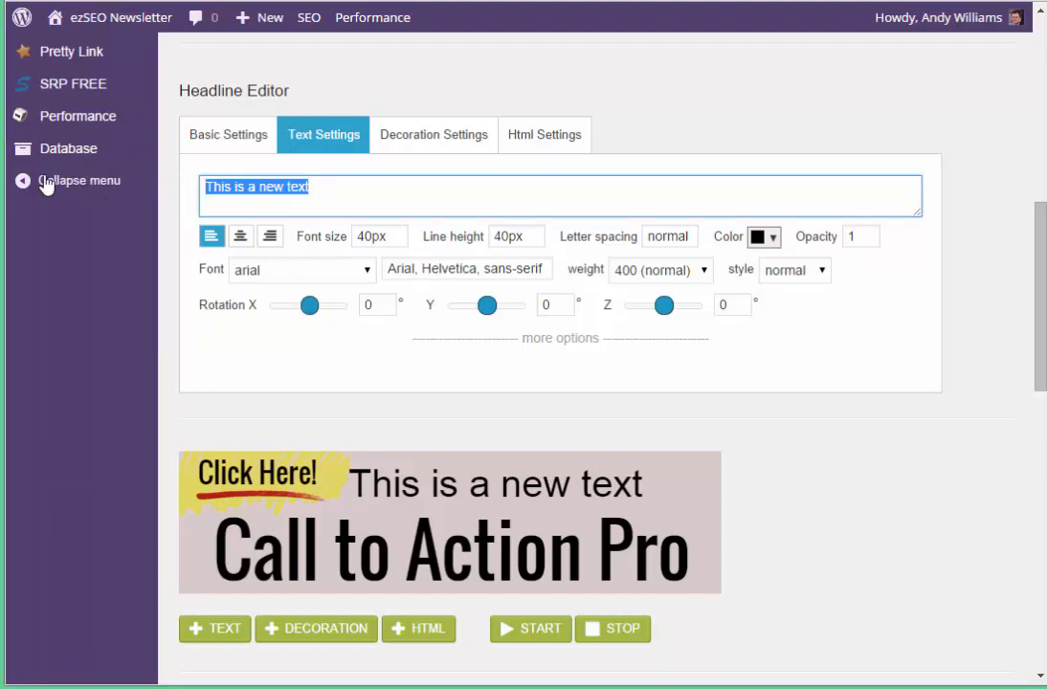
pyautogui.write('Create stu')
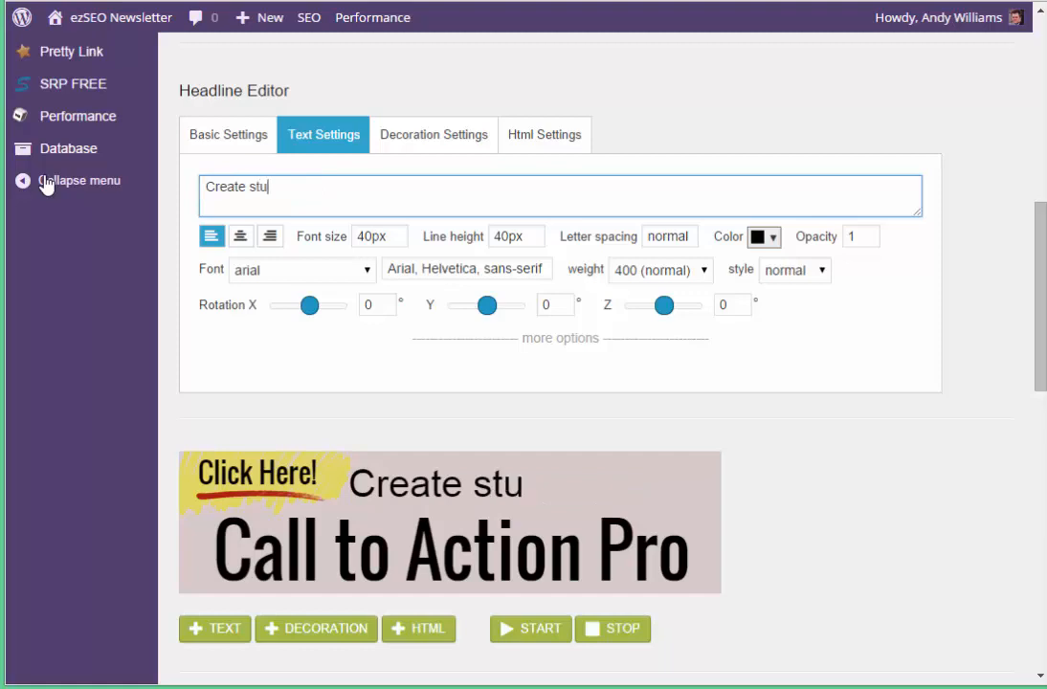
pyautogui.write('nning graphics with')
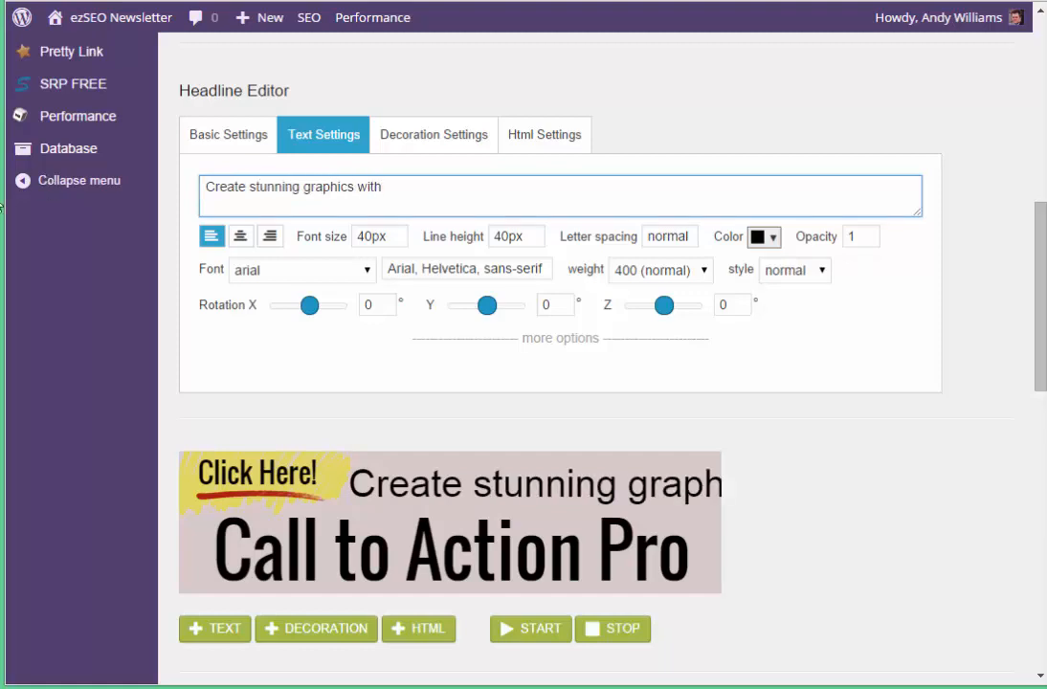
# - Reduce the "Create stunning graphics with" text to a 20px font size and shift it right, just above "Action Pro"
pyautogui.click(364, 235)
pyautogui.press('BackSpace')
pyautogui.write('2')
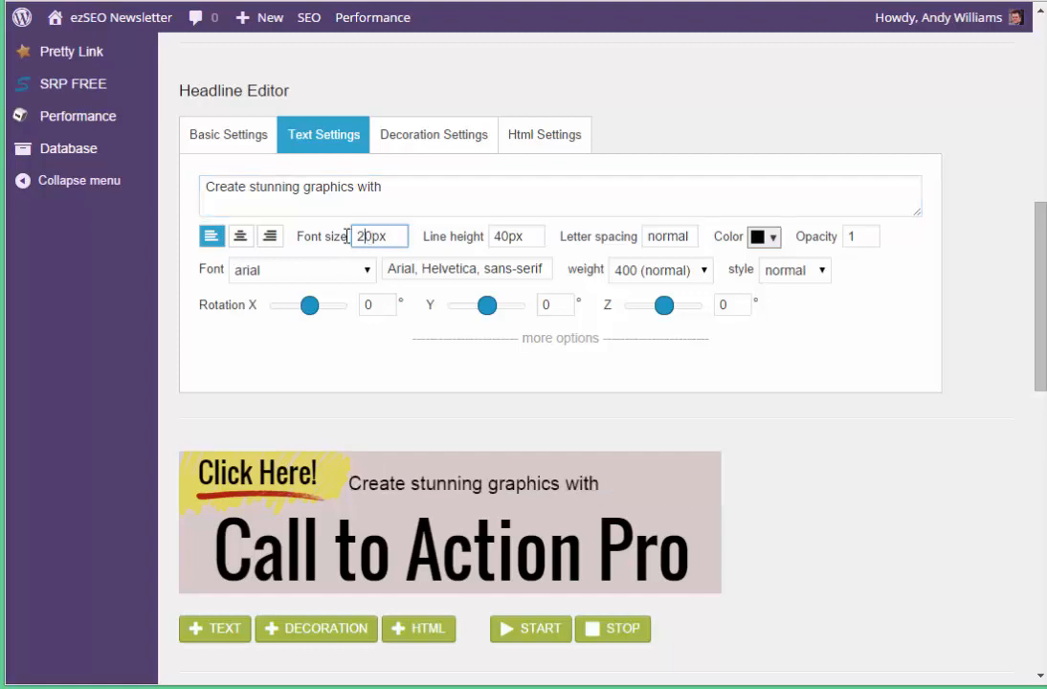
pyautogui.moveTo(512, 496); pyautogui.dragTo(590, 504)
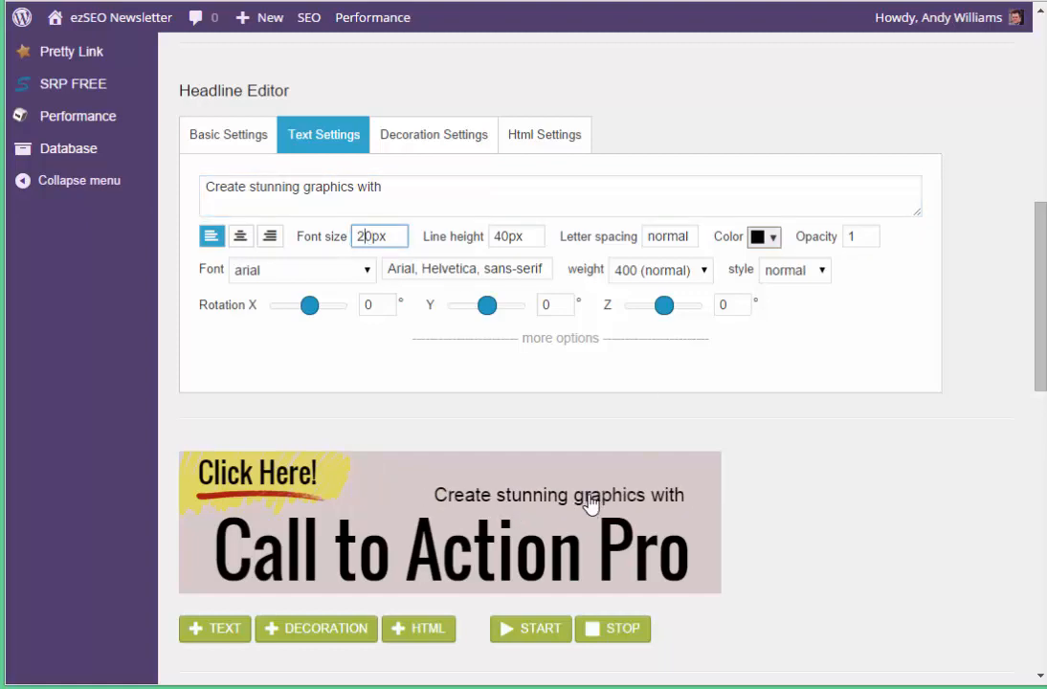
# - Color the "Create stunning graphics with" text bright red and set its weight to 700 (bold)
pyautogui.click(771, 238)
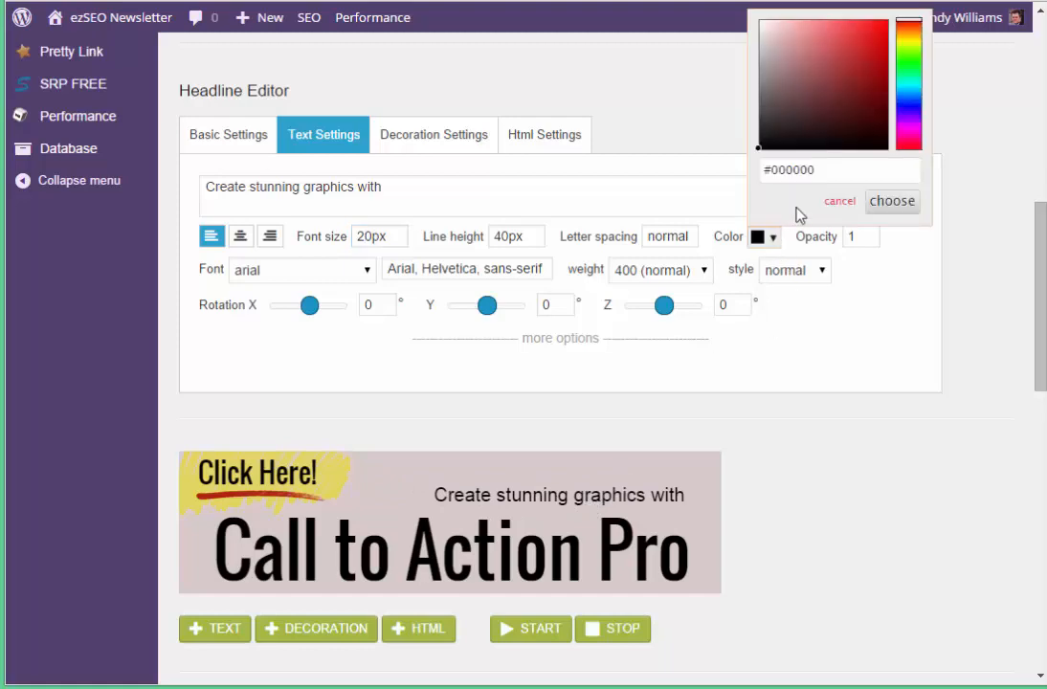
pyautogui.click(914, 147)
pyautogui.moveTo(878, 89); pyautogui.dragTo(888, 25)
pyautogui.click(888, 201)
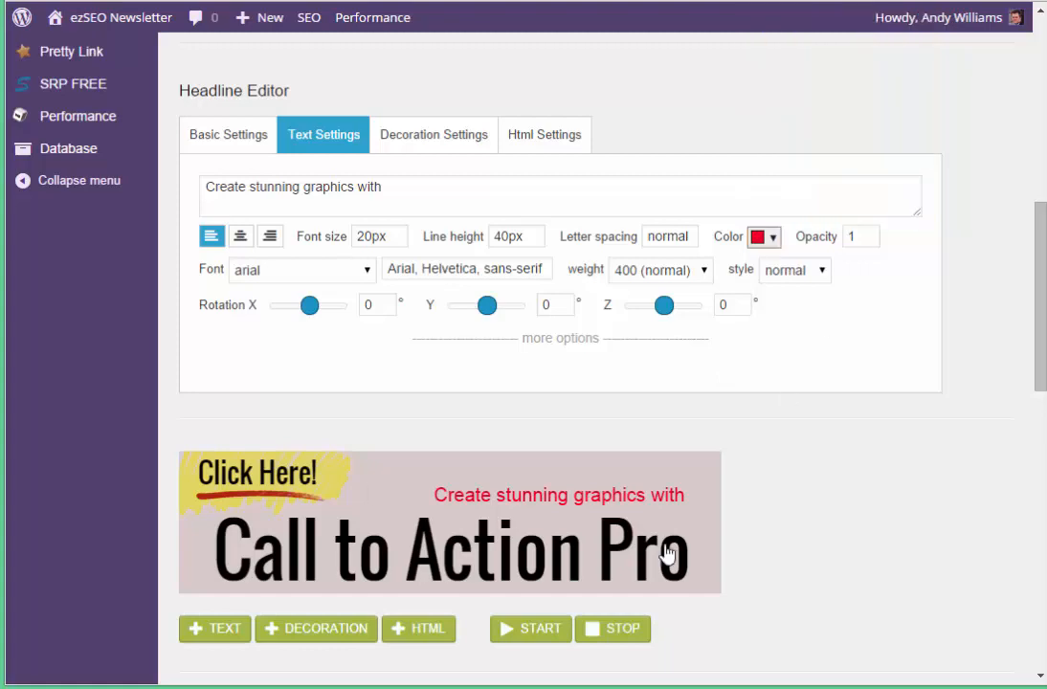
pyautogui.click(703, 267)
pyautogui.click(687, 384)
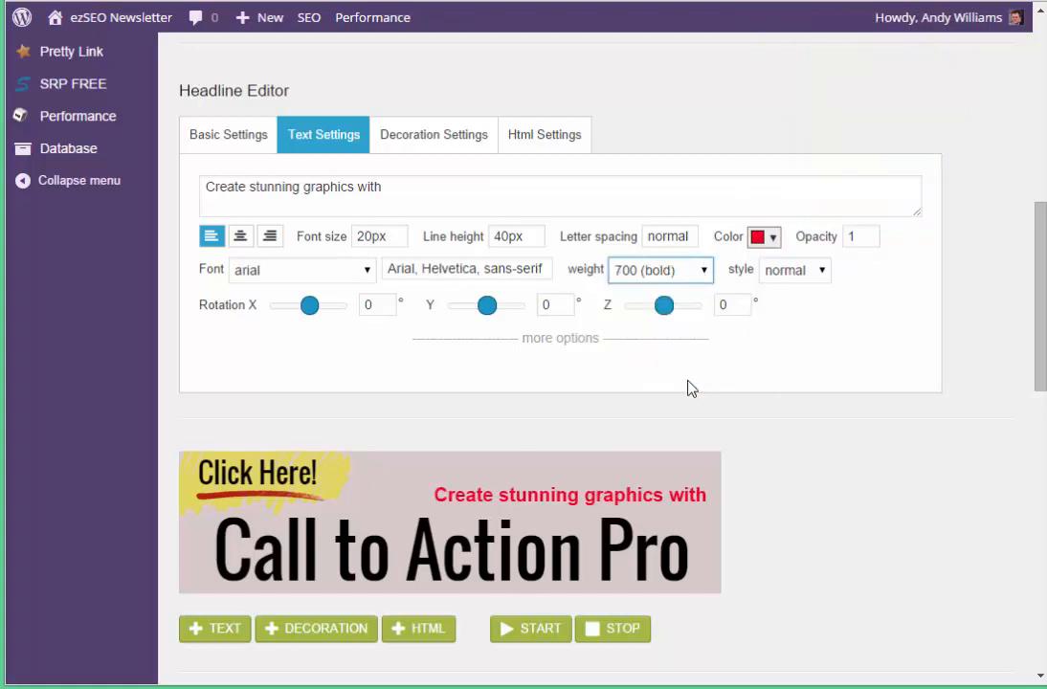
# - Try the Shadows Into Light font at 30px on the "Create stunning graphics with" text
pyautogui.click(369, 272)
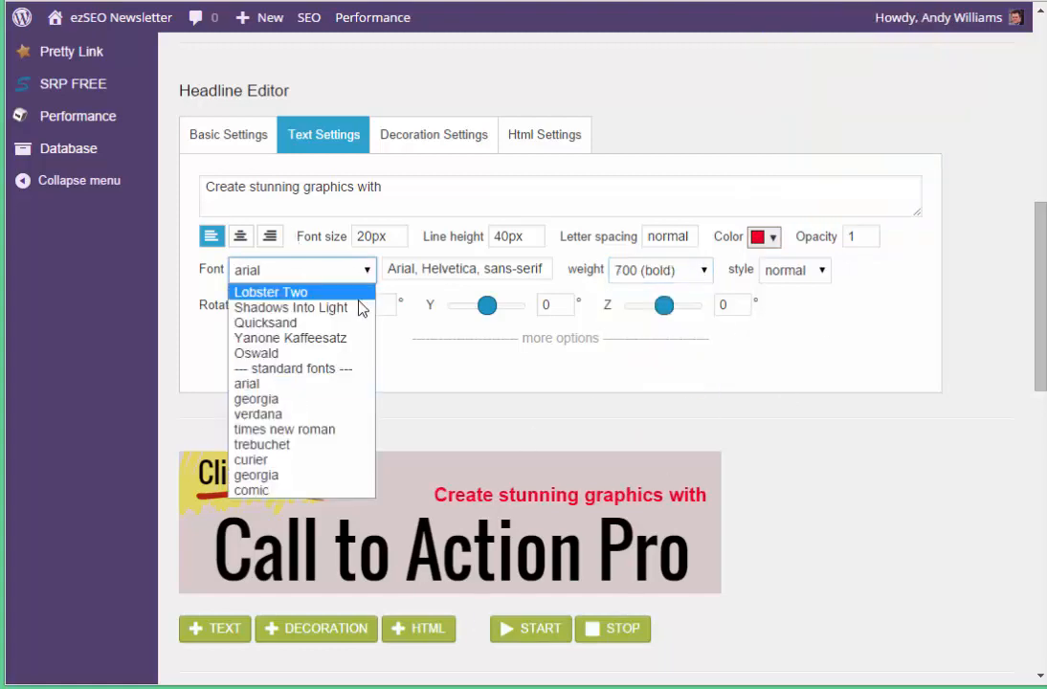
pyautogui.click(361, 305)
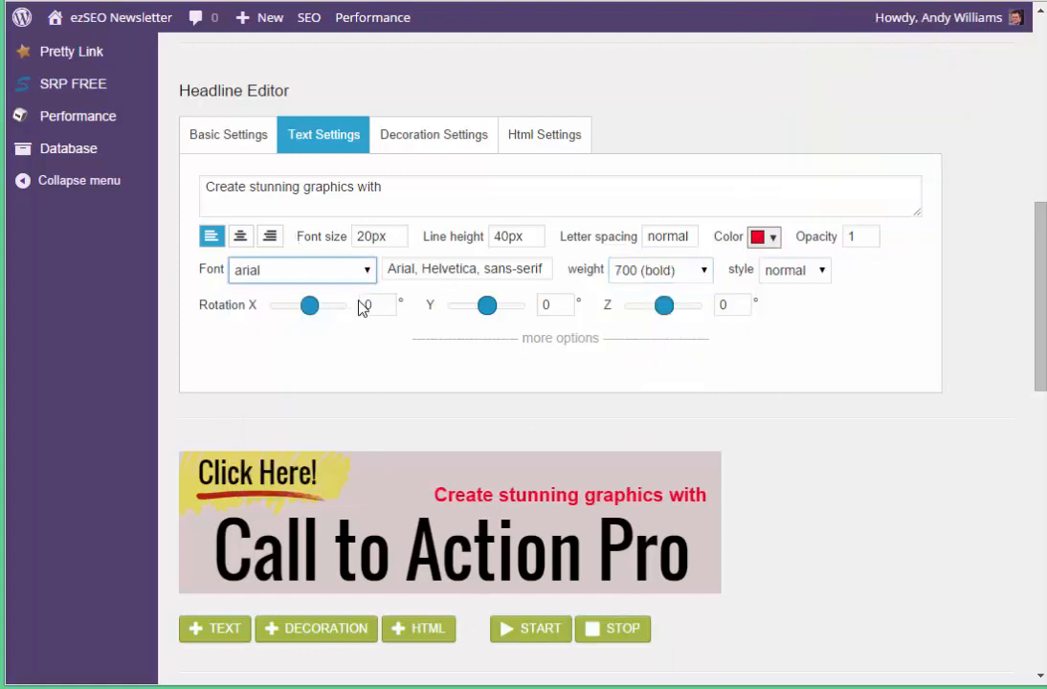
pyautogui.click(365, 239)
pyautogui.press('BackSpace')
pyautogui.write('3')
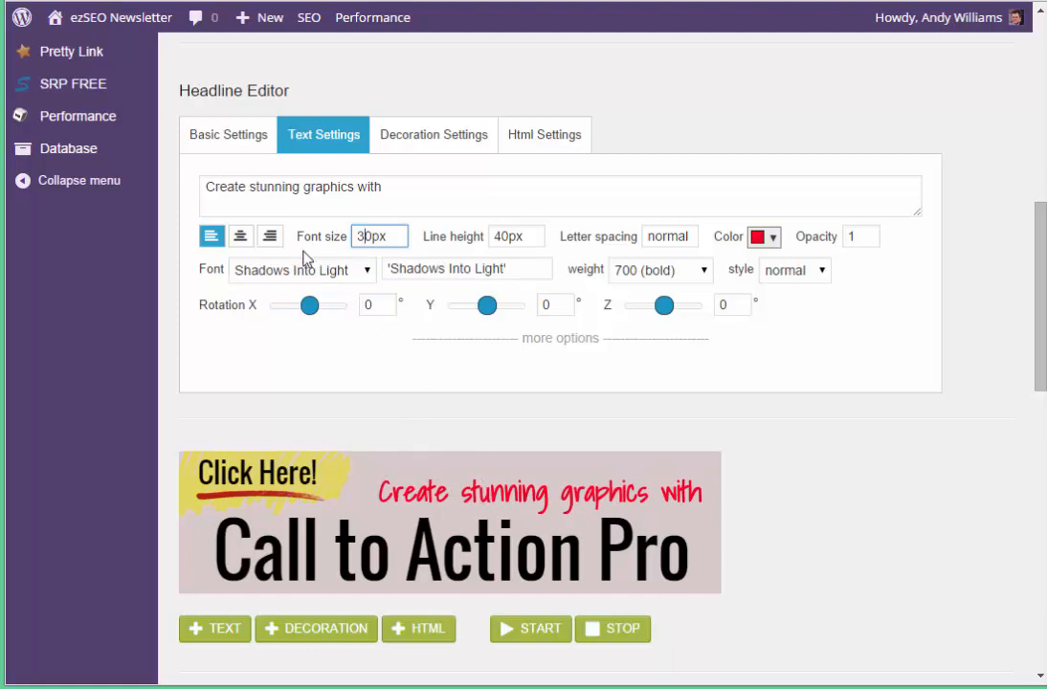
# - Try the Quicksand and Yanone Kaffeesatz fonts on the red text and settle on Oswald
pyautogui.click(367, 270)
pyautogui.click(348, 323)
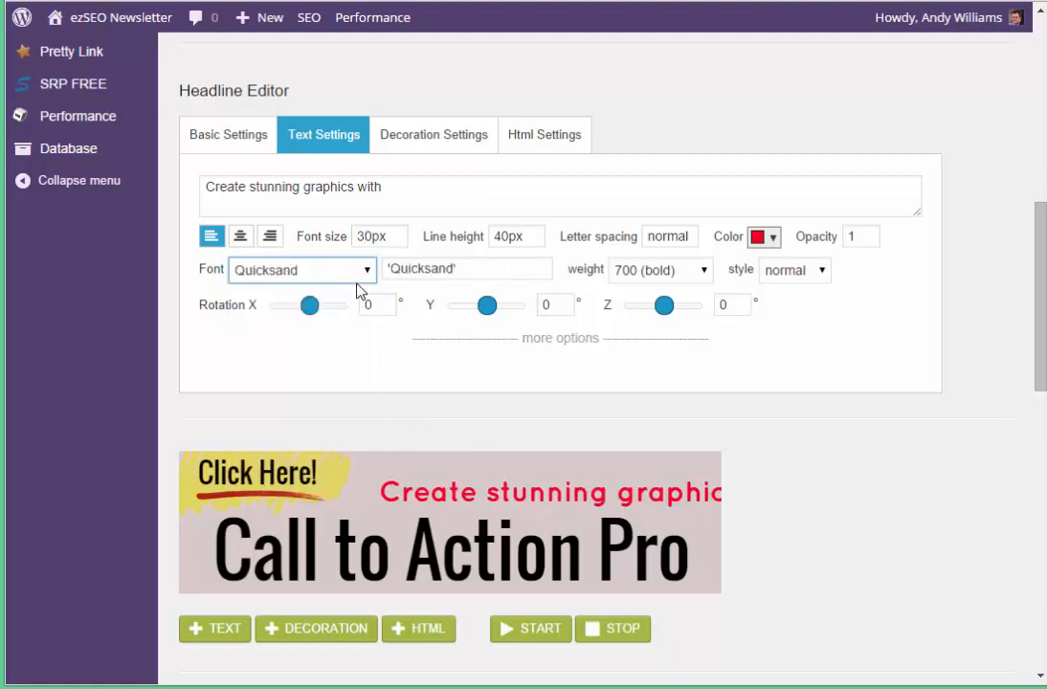
pyautogui.click(362, 272)
pyautogui.click(350, 337)
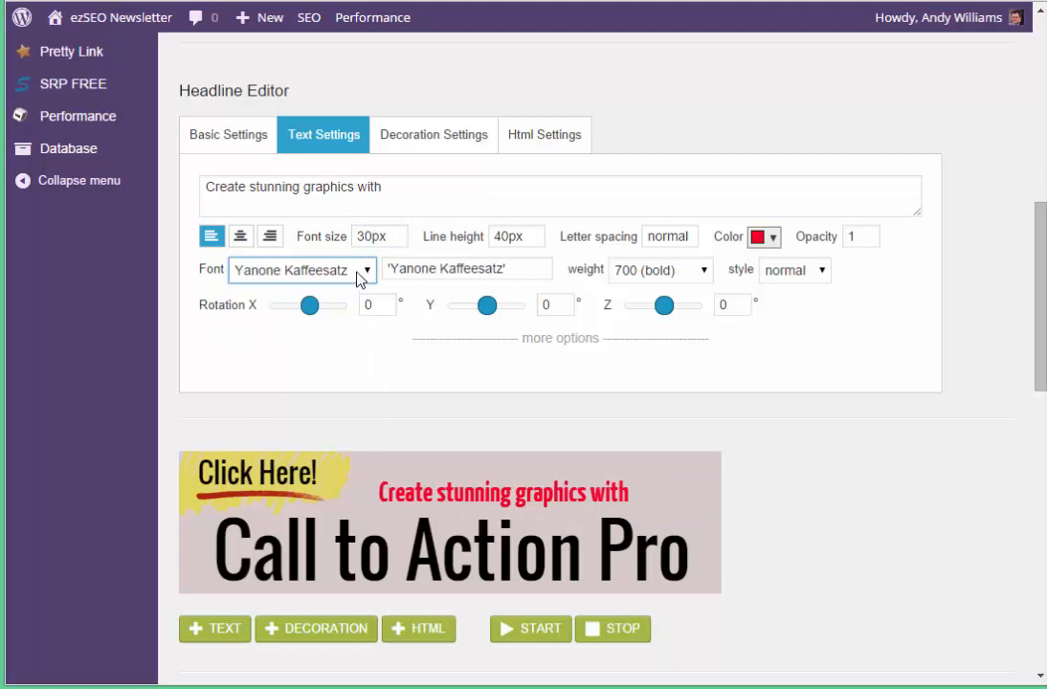
pyautogui.click(360, 277)
pyautogui.click(350, 353)
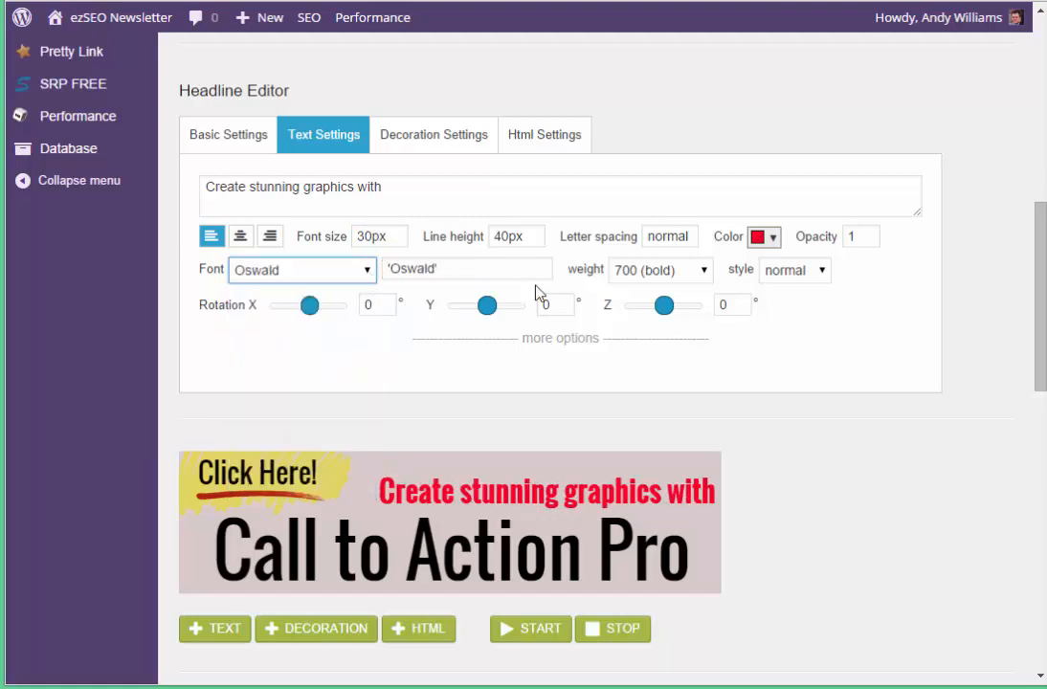
# - Set the red text's weight to 400 (normal) and its font size to 20px
pyautogui.click(672, 275)
pyautogui.click(657, 344)
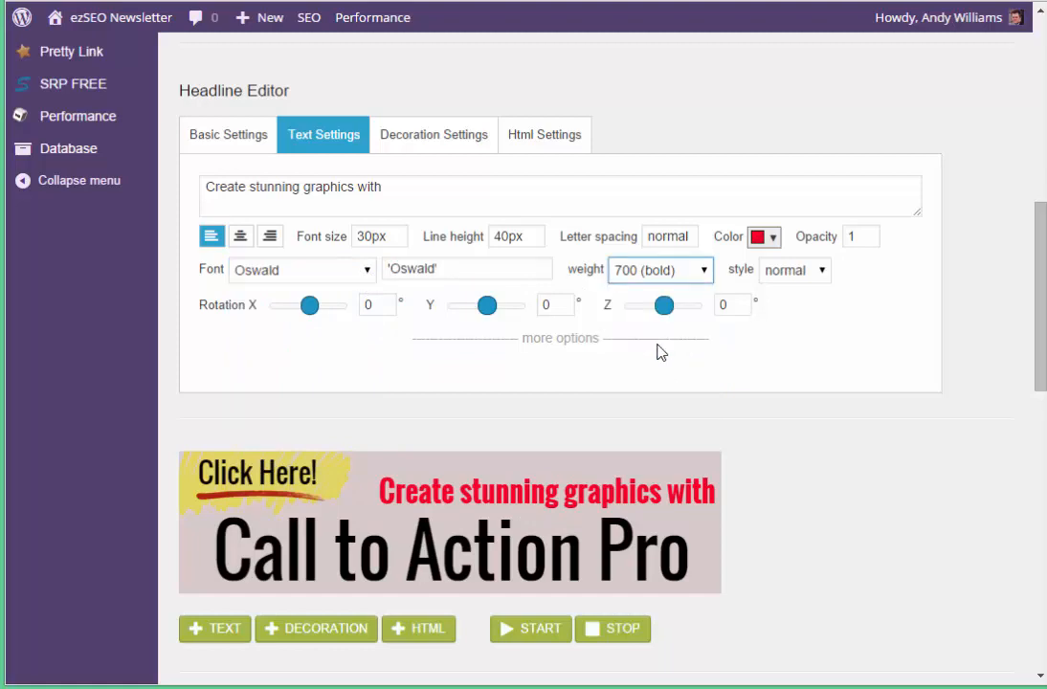
pyautogui.moveTo(361, 236); pyautogui.dragTo(466, 290)
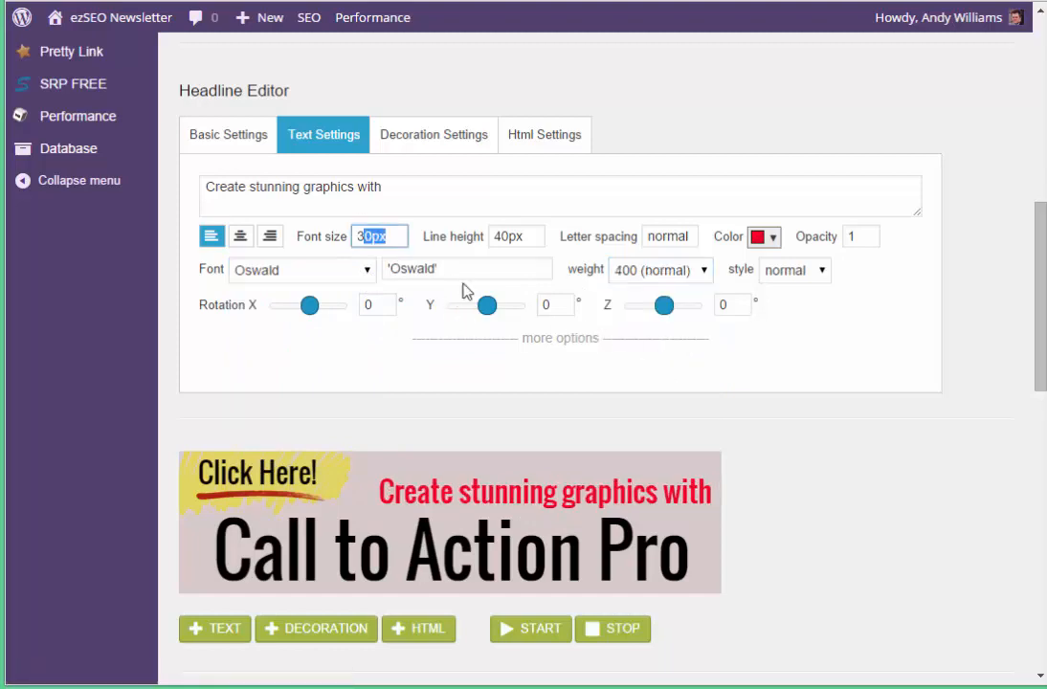
pyautogui.click(366, 235)
pyautogui.write('2')
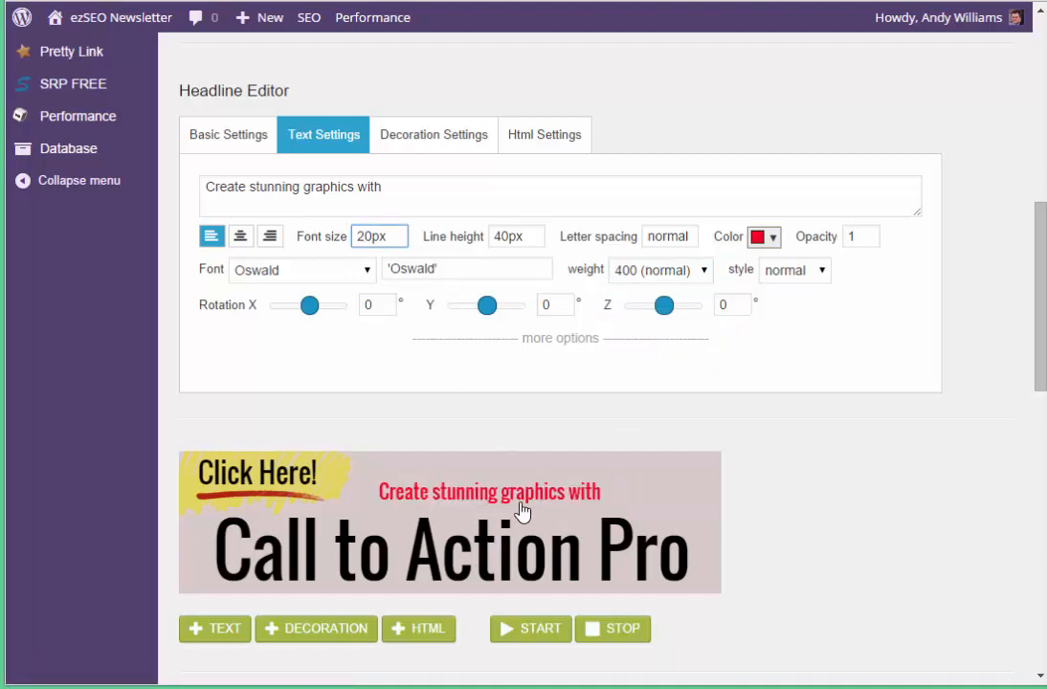
# - Move the red text right so it ends level with the end of "Pro", and preview the animation
pyautogui.moveTo(597, 505); pyautogui.dragTo(608, 506)
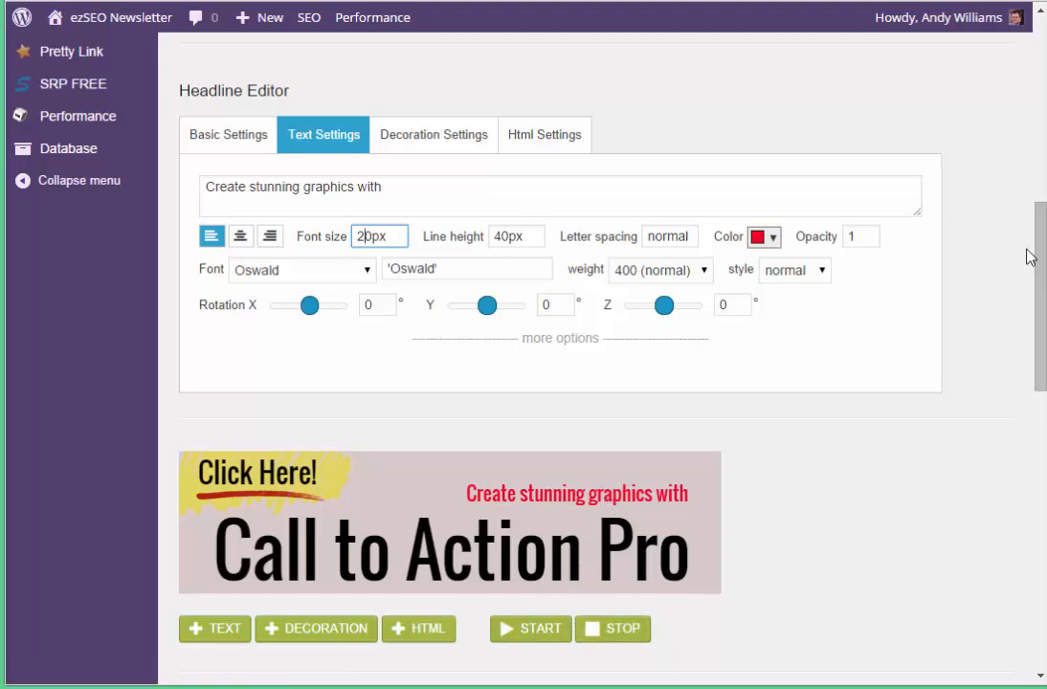
pyautogui.moveTo(1042, 324); pyautogui.dragTo(1043, 476)
pyautogui.scroll(3, 998, 392)
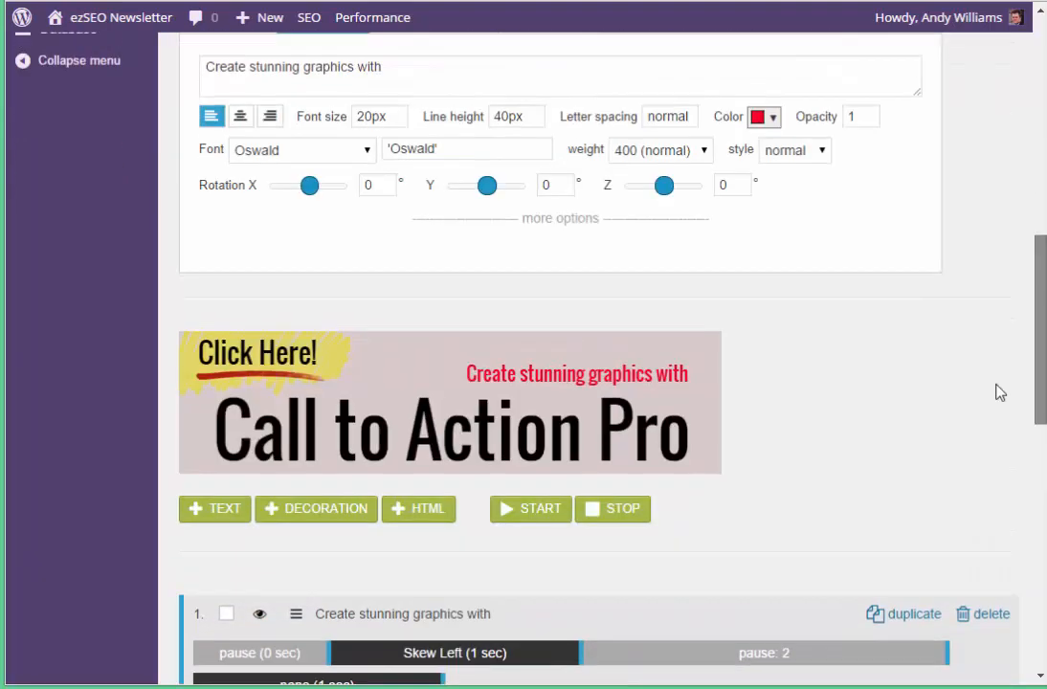
pyautogui.click(553, 527)
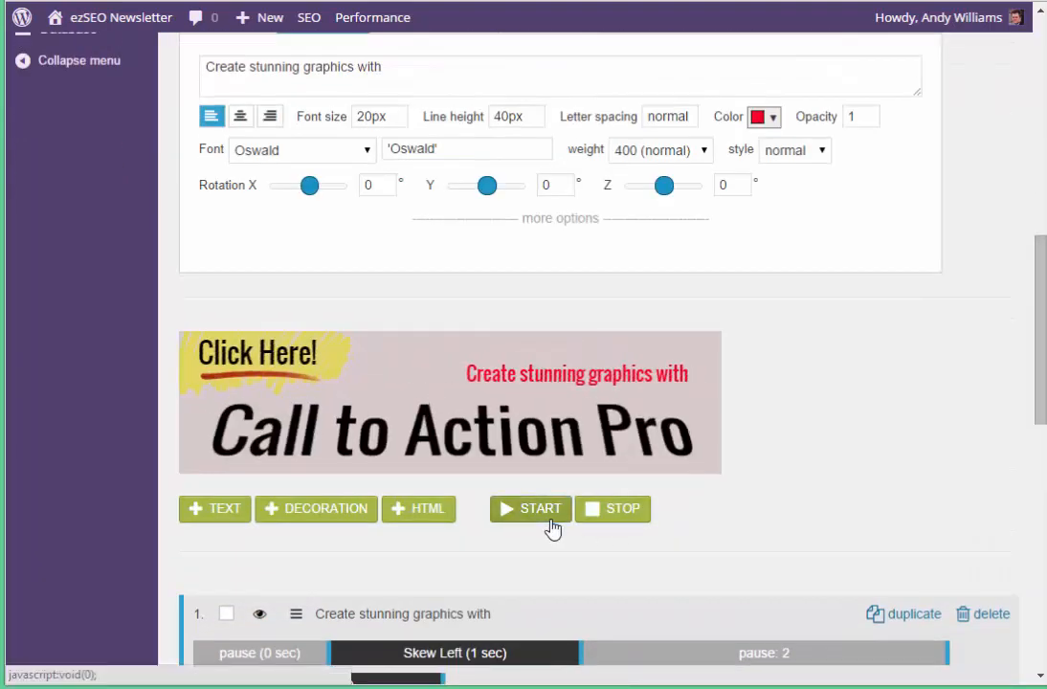
# - Change the "Create stunning graphics with" text's entrance effect to Rotate Horizontal and preview the animation
pyautogui.moveTo(1042, 308); pyautogui.dragTo(1042, 386)
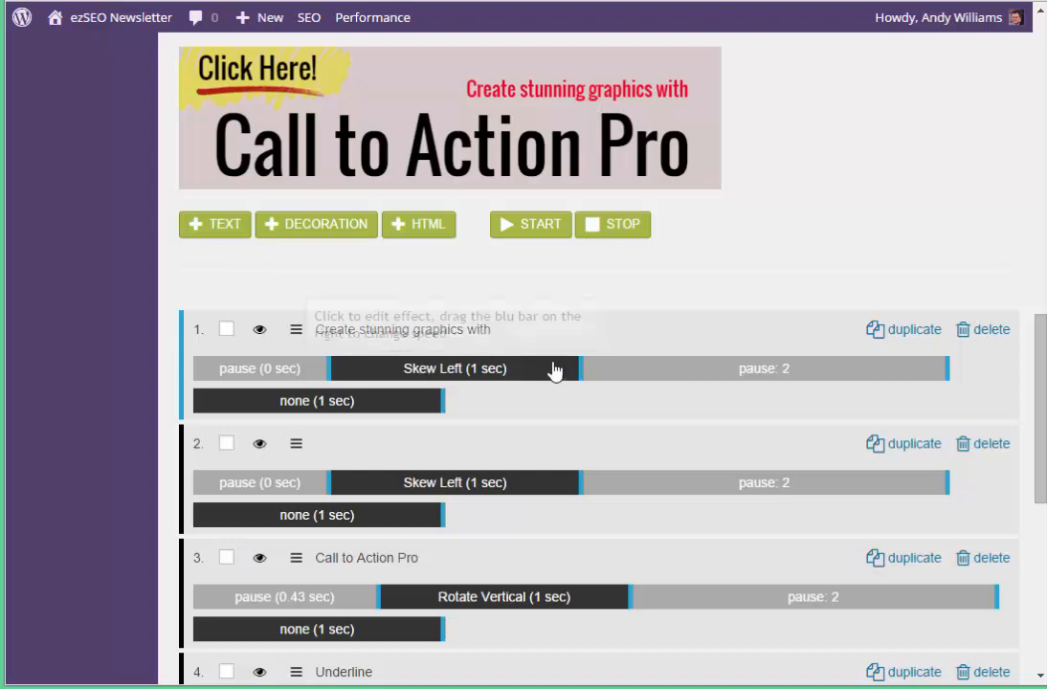
pyautogui.click(508, 374)
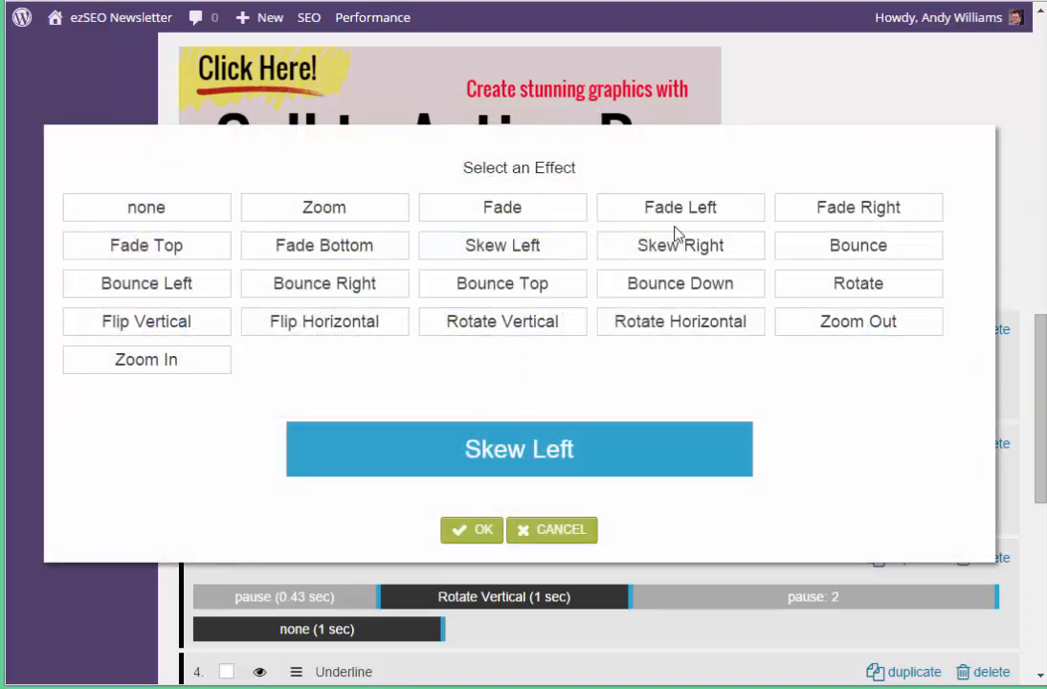
pyautogui.click(677, 323)
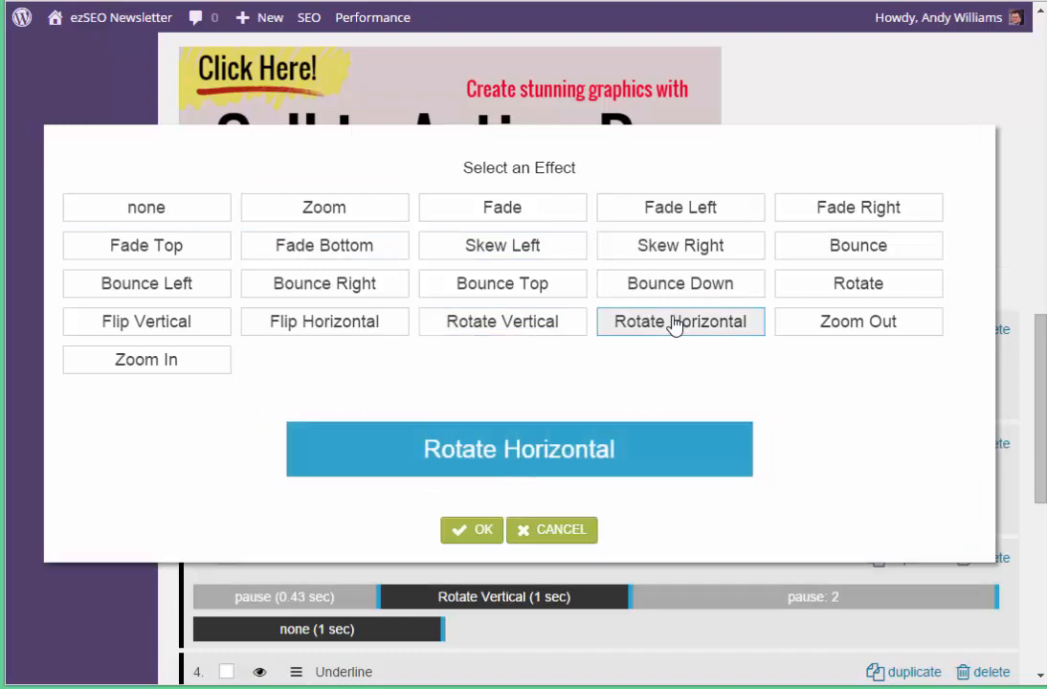
pyautogui.click(478, 532)
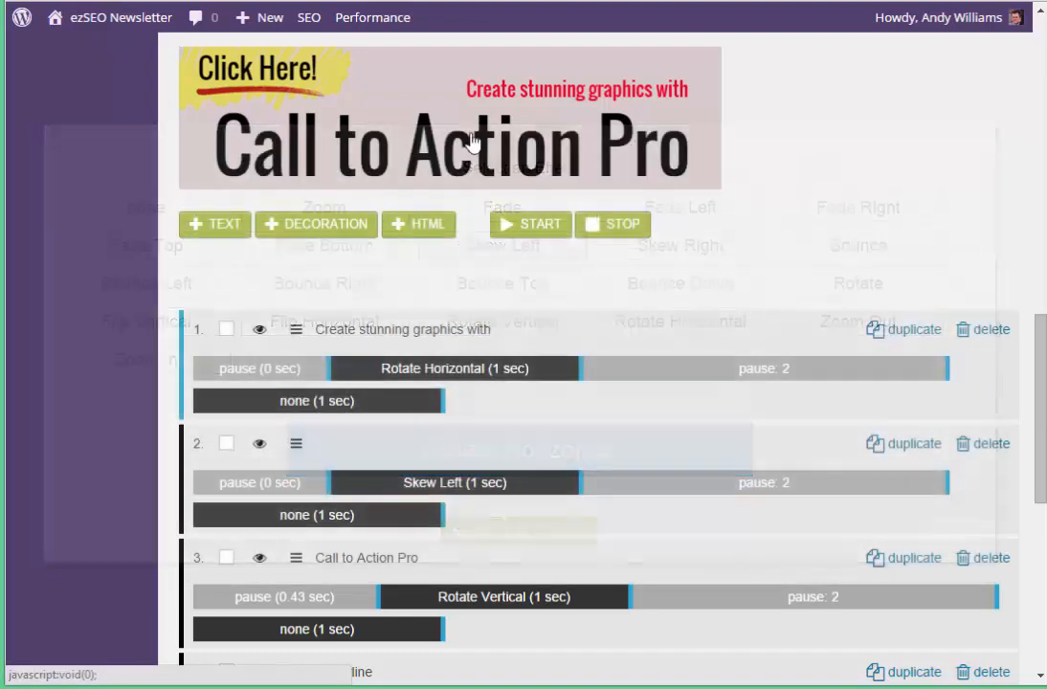
pyautogui.click(553, 230)
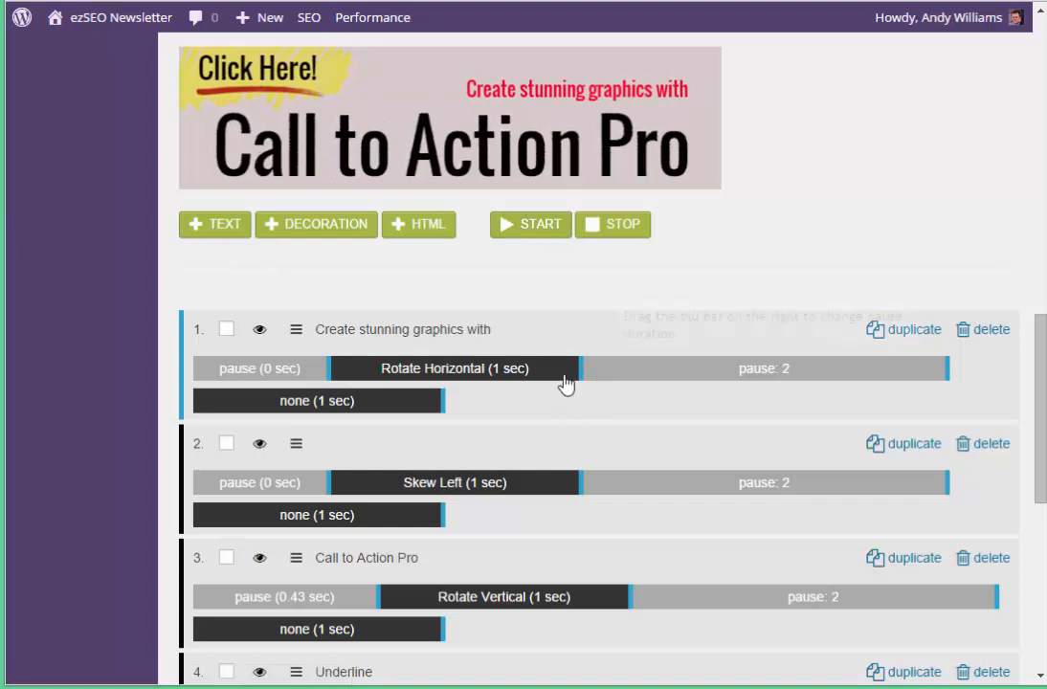
# - Shorten the red text's Rotate Horizontal effect to 0.72 sec and replay the animation
pyautogui.moveTo(579, 367); pyautogui.dragTo(549, 368)
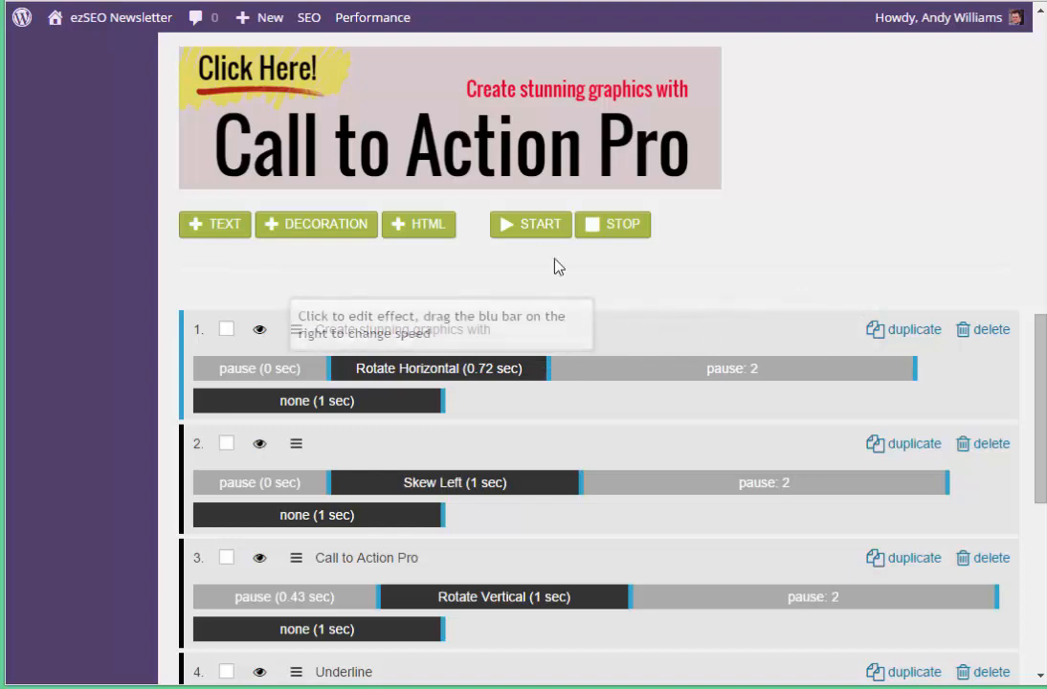
pyautogui.click(524, 243)
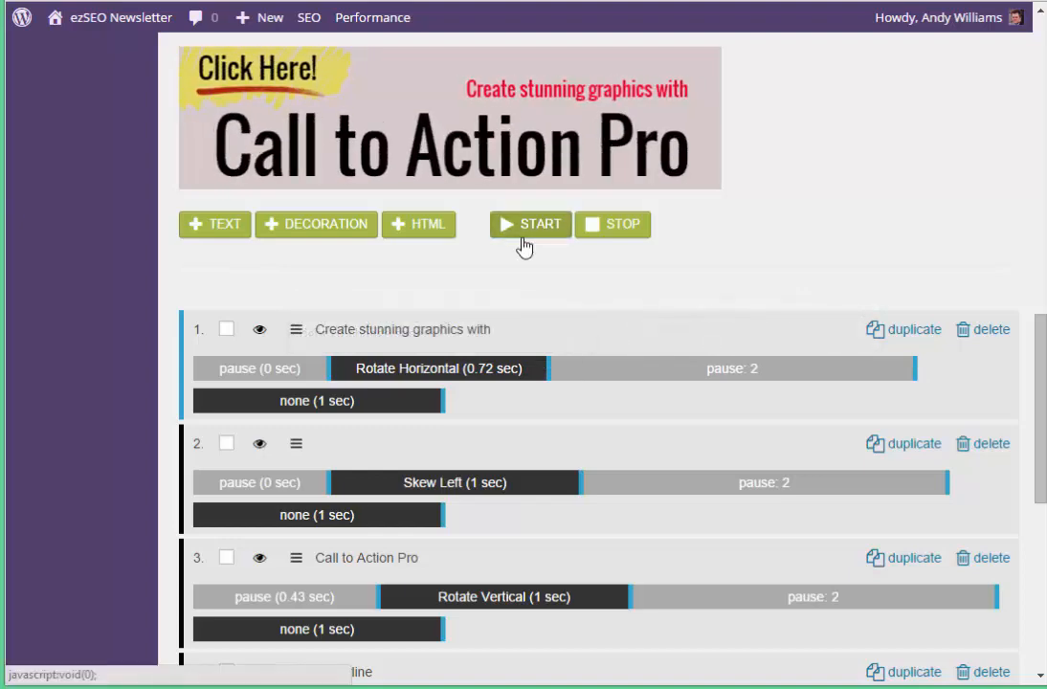
pyautogui.click(529, 228)
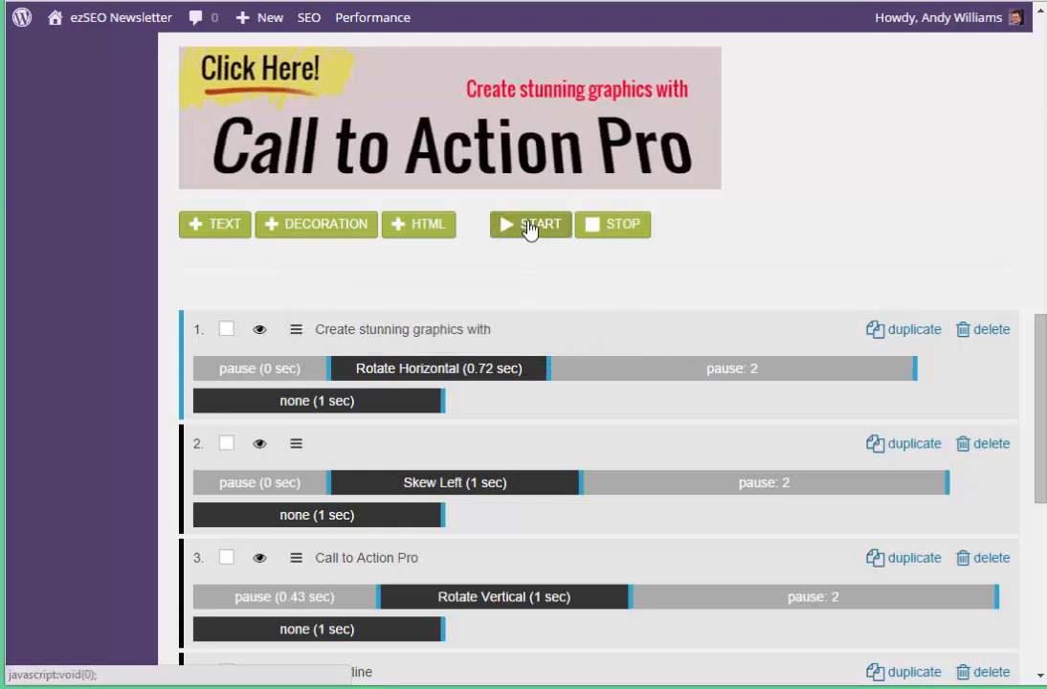
pyautogui.click(529, 230)
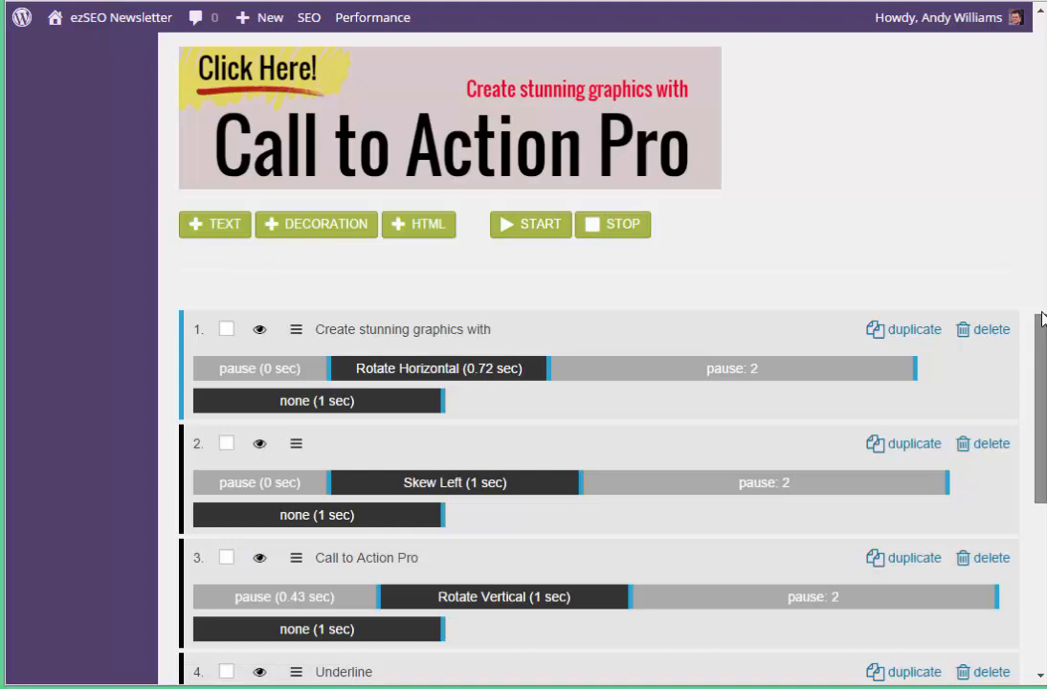
pyautogui.scroll(5, 1035, 335)
pyautogui.click(230, 183)
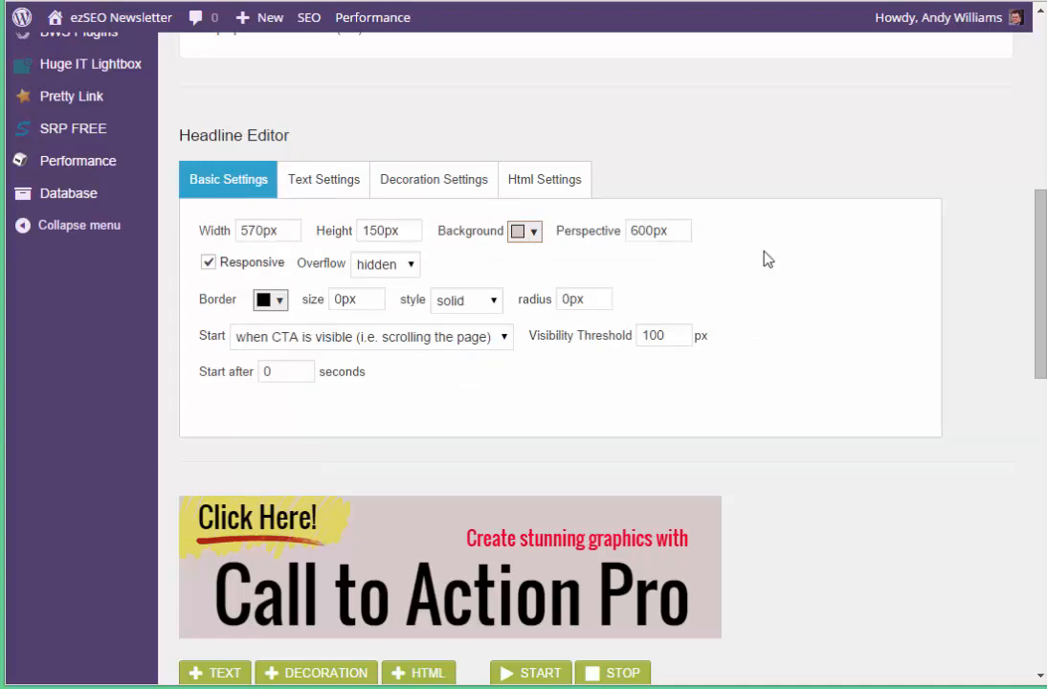
pyautogui.click(521, 232)
pyautogui.moveTo(1044, 222)
pyautogui.mouseDown()
pyautogui.moveTo(1043, 377)
pyautogui.moveTo(1043, 223)
pyautogui.mouseUp()
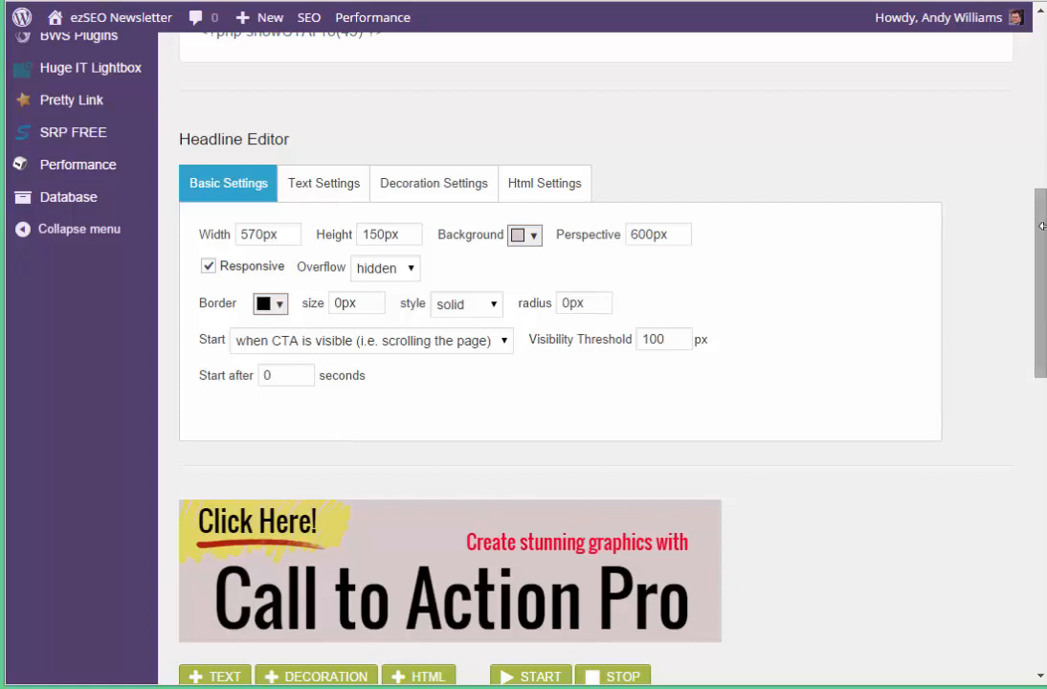
pyautogui.moveTo(1041, 236)
pyautogui.mouseDown()
pyautogui.moveTo(1042, 277)
pyautogui.moveTo(1041, 259)
pyautogui.mouseUp()
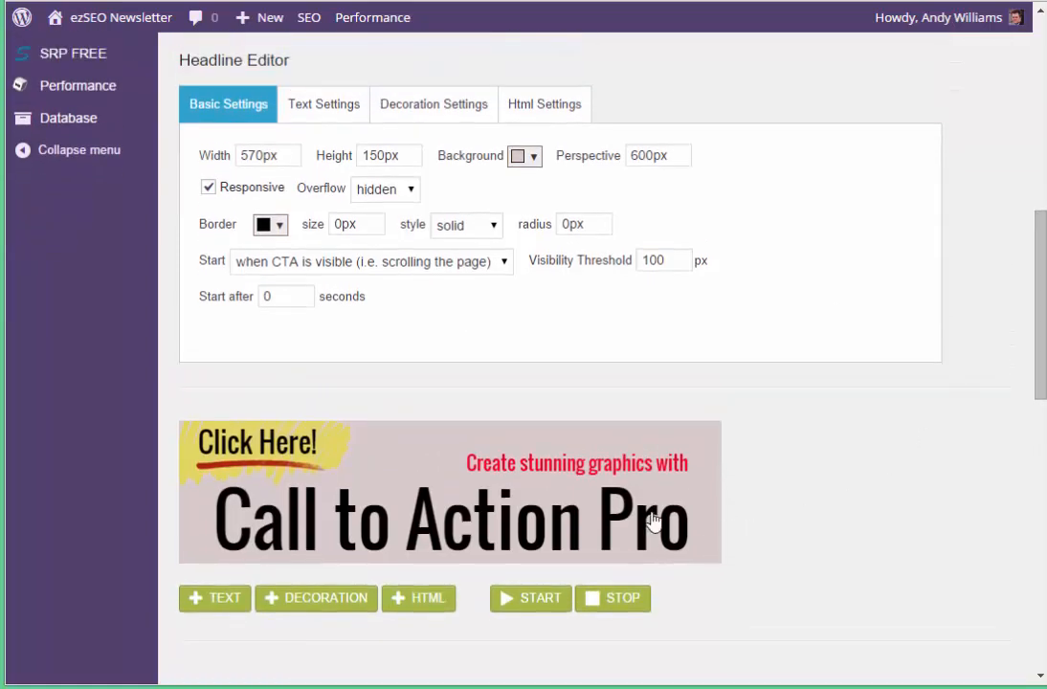
pyautogui.click(326, 117)
pyautogui.click(280, 445)
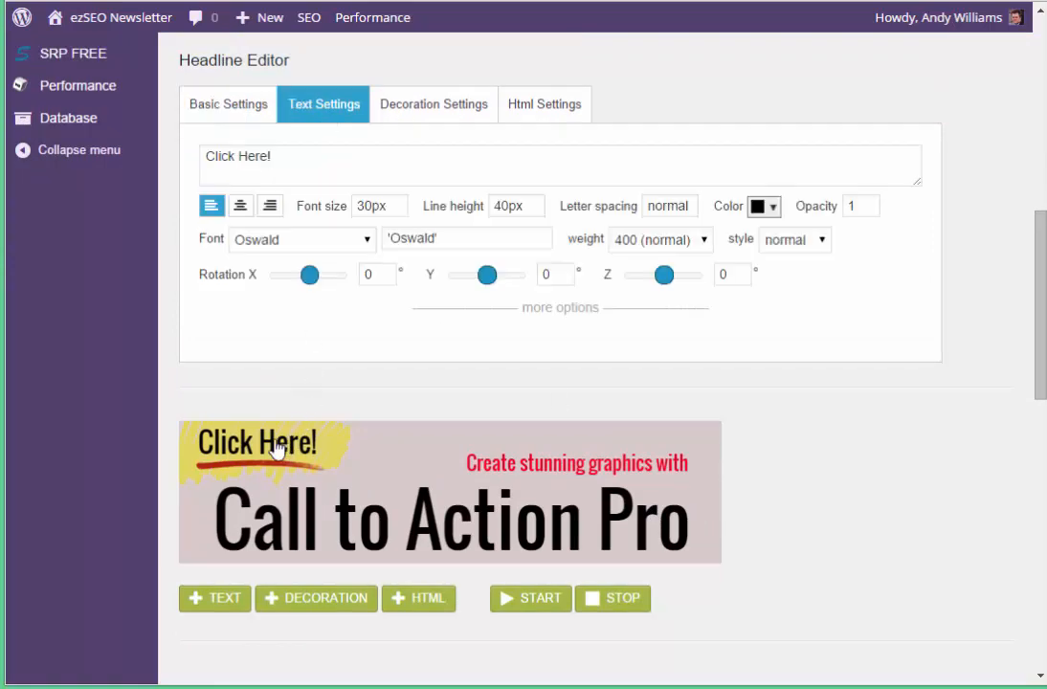
pyautogui.click(539, 316)
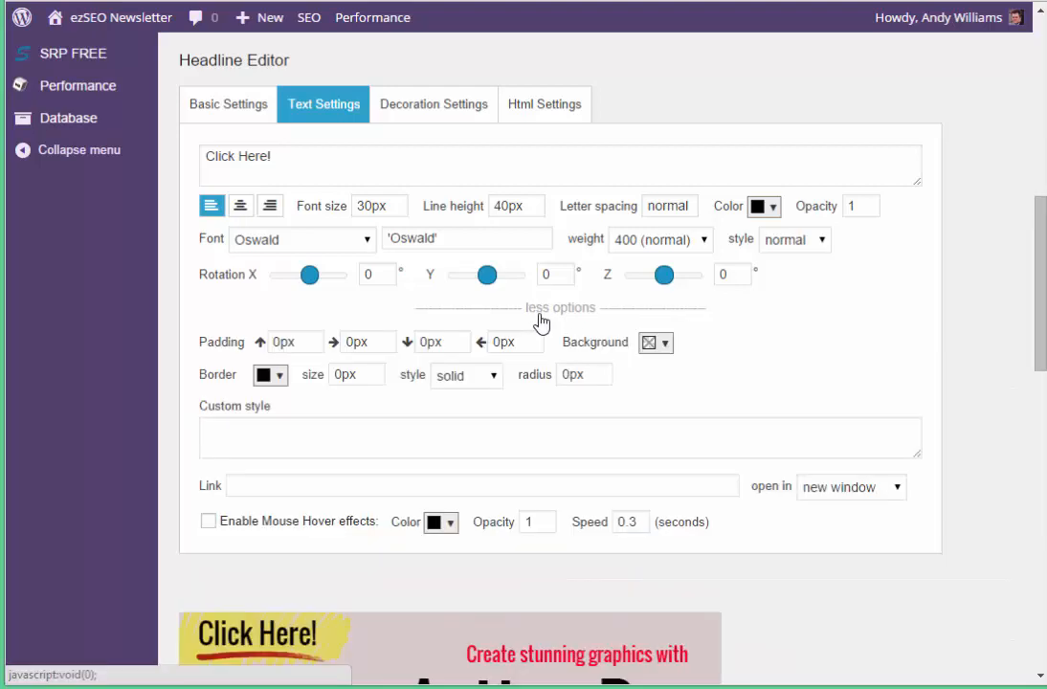
pyautogui.click(561, 487)
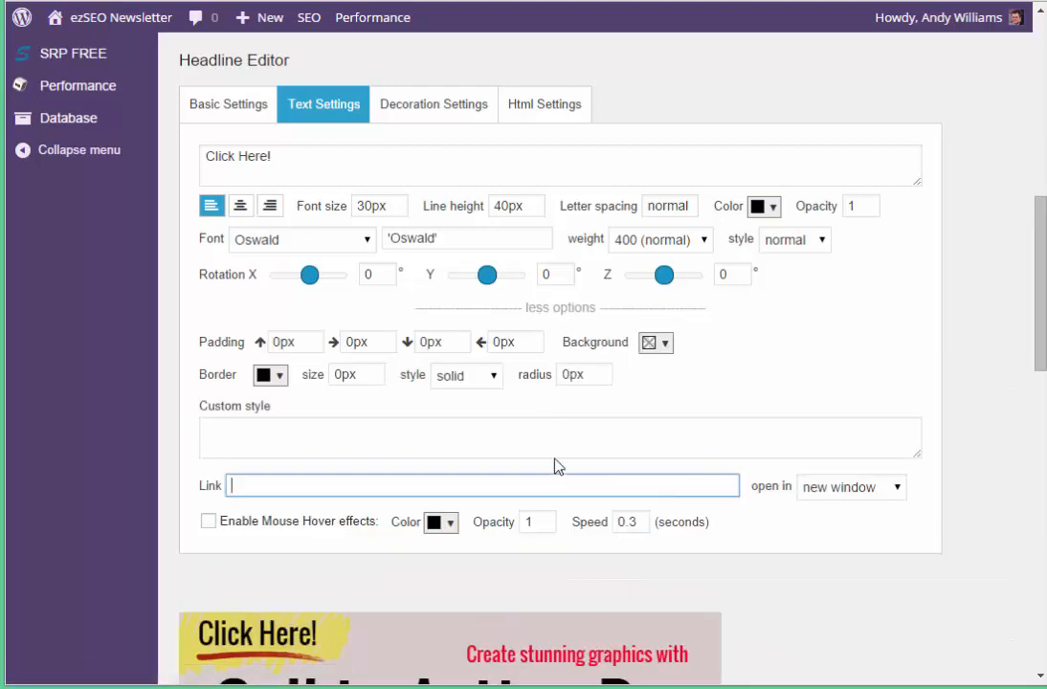
pyautogui.write('http://ezseonews.com/call2a')
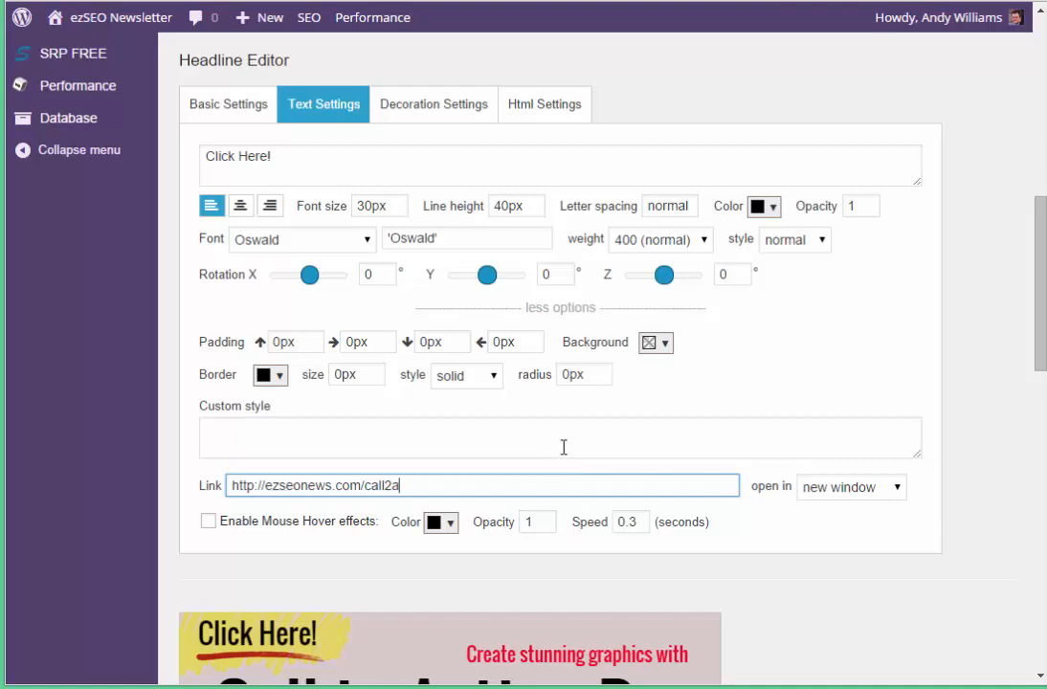
pyautogui.click(899, 487)
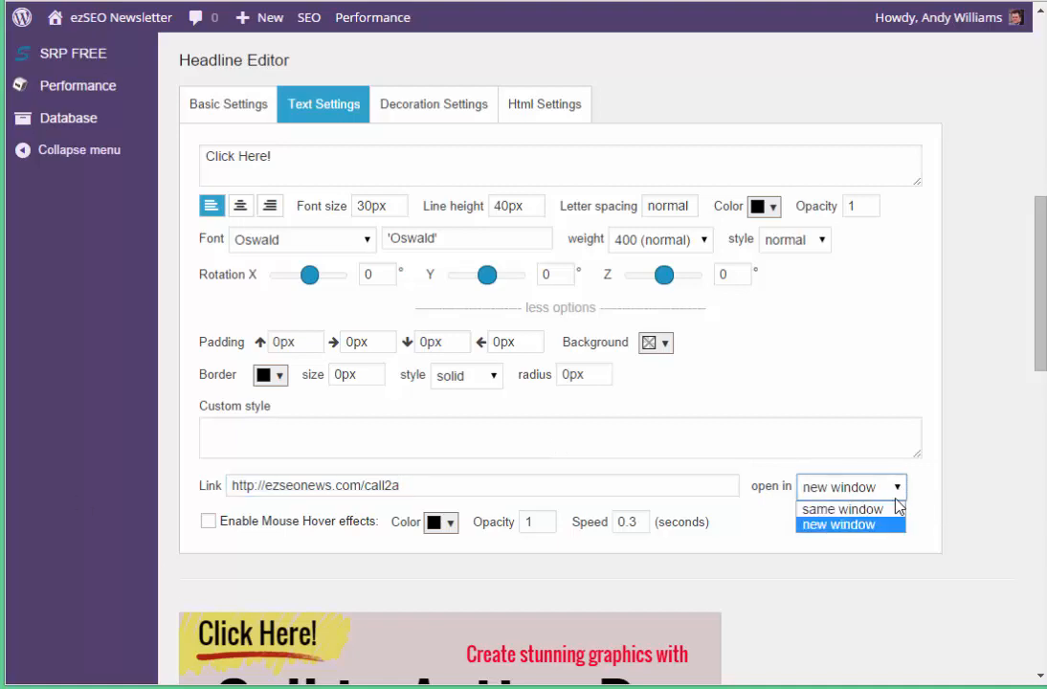
pyautogui.click(890, 506)
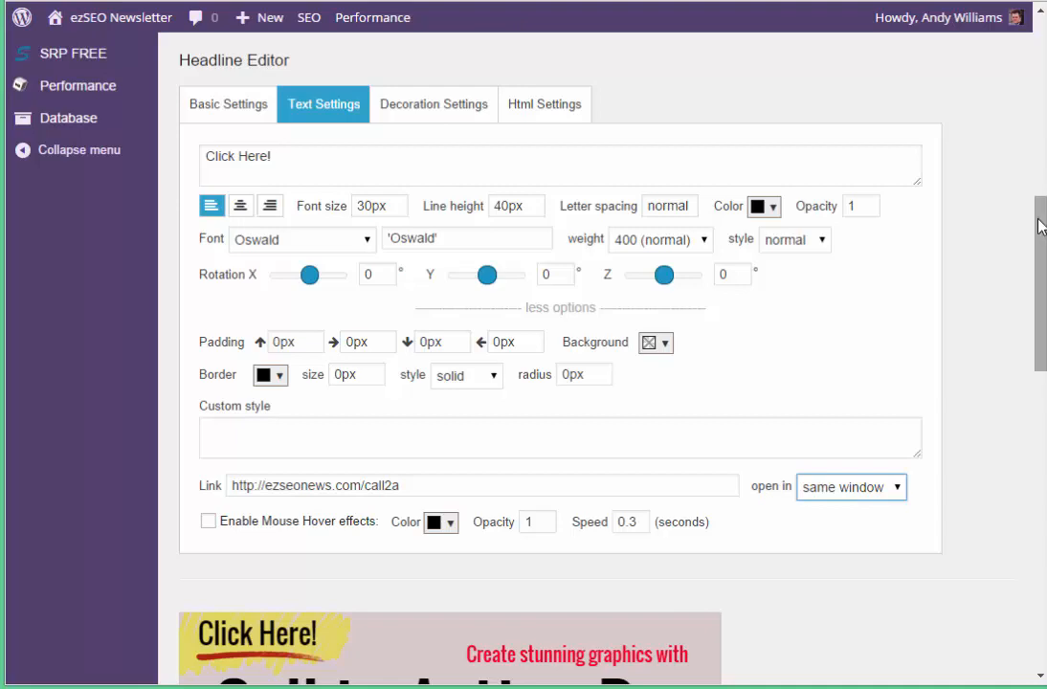
pyautogui.scroll(-1, 442, 509)
pyautogui.click(343, 545)
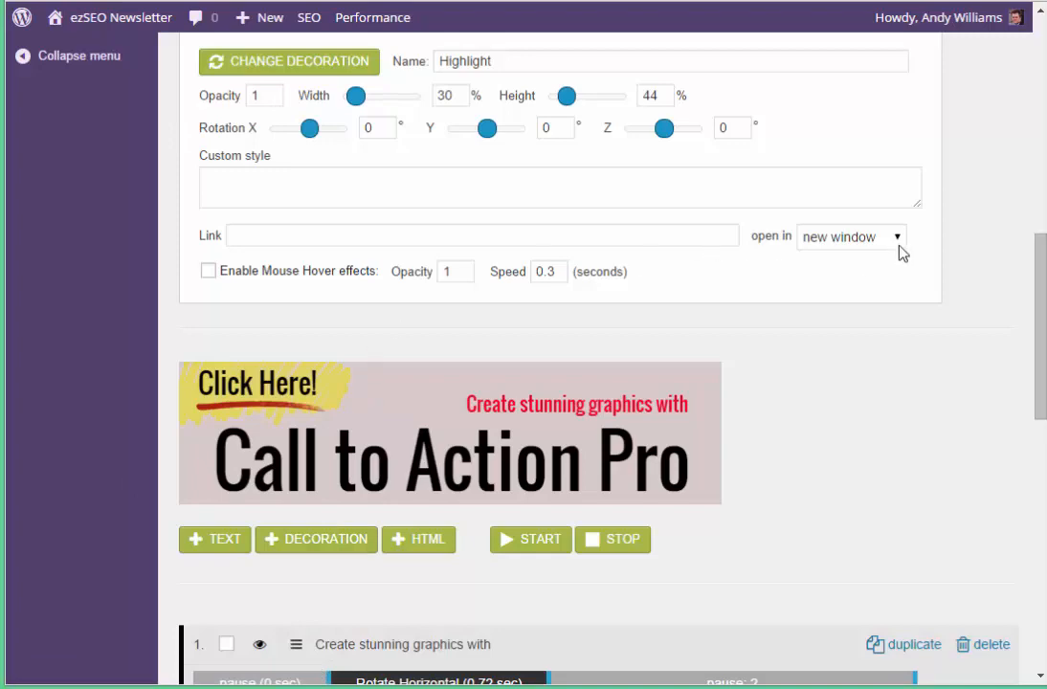
pyautogui.scroll(2, 1038, 335)
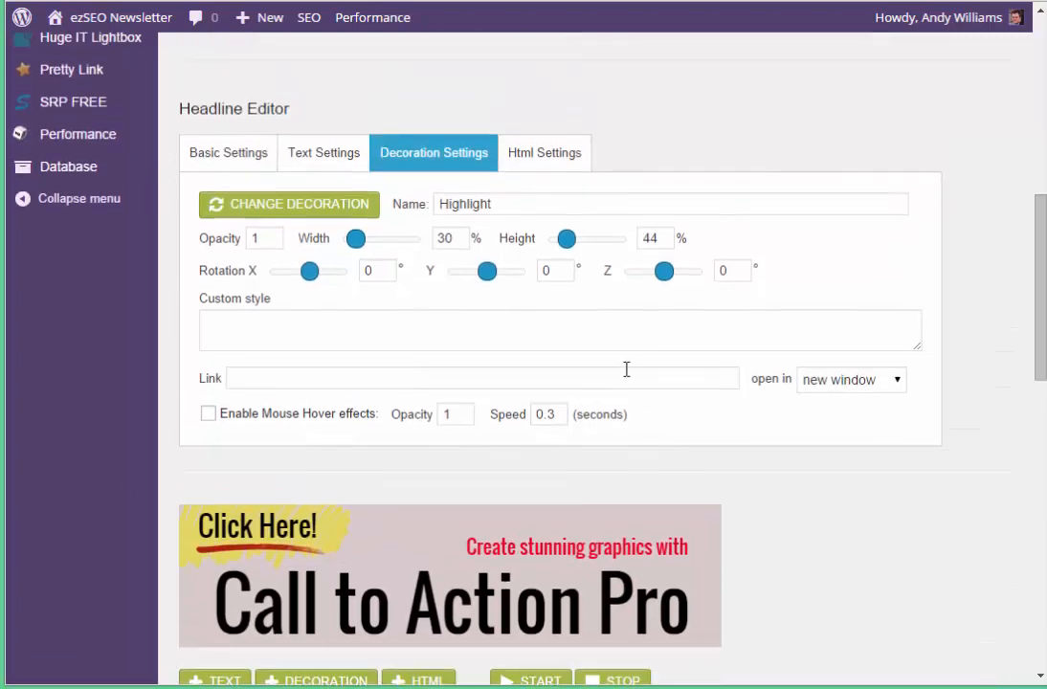
pyautogui.click(624, 374)
pyautogui.write('http://ezseonews.com/call2a')
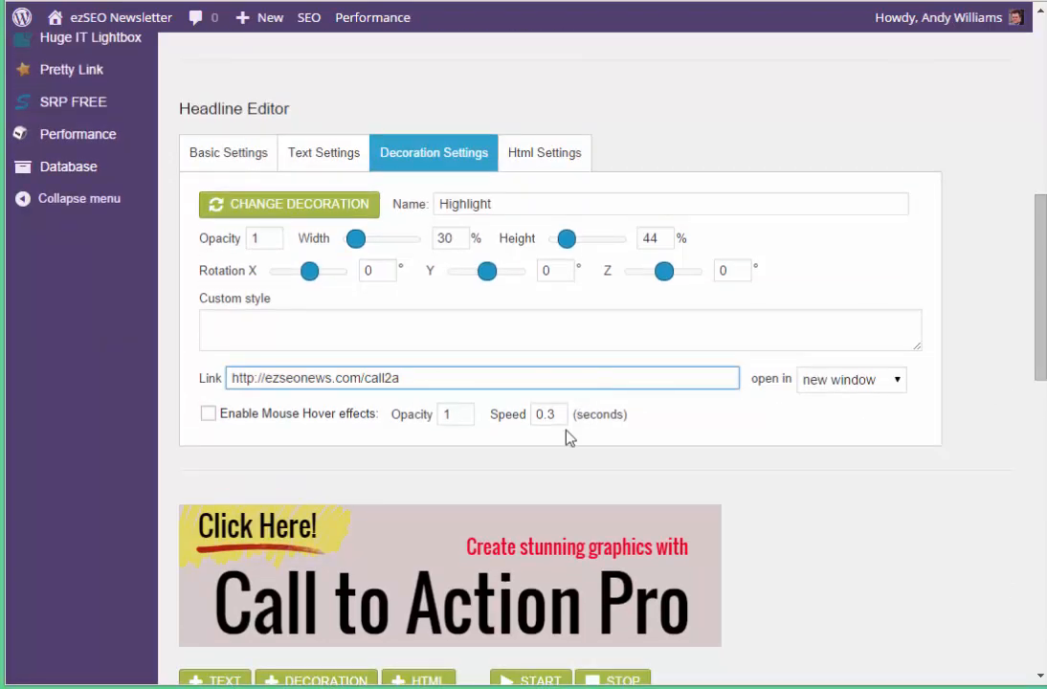
pyautogui.click(833, 380)
pyautogui.click(842, 400)
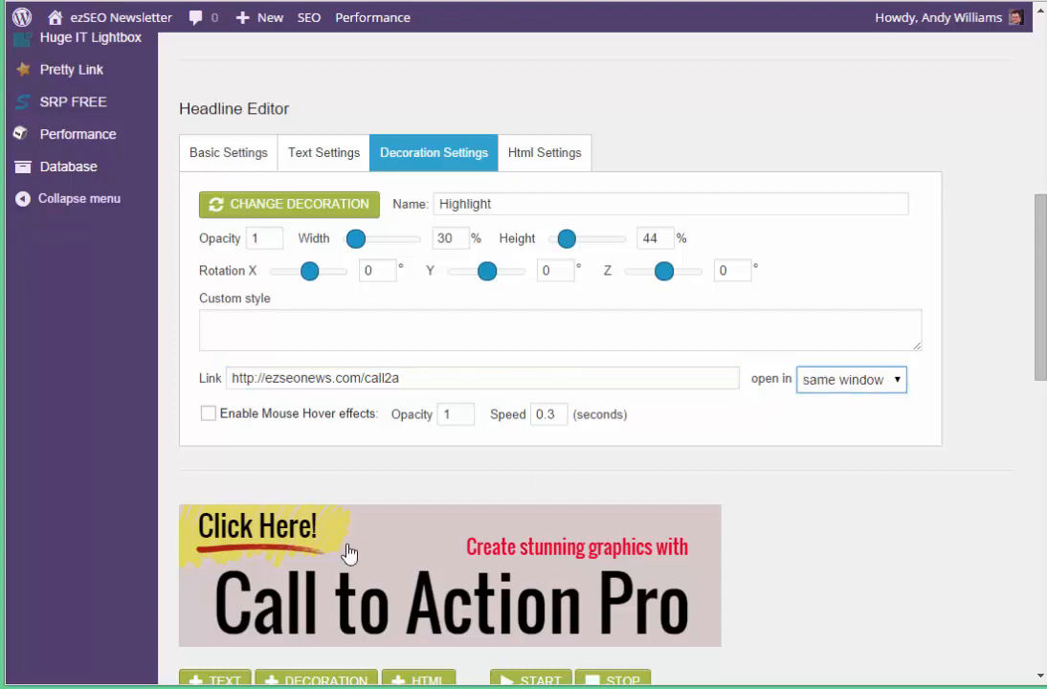
# - Select the "Call to Action Pro" text and nudge it slightly up and to the right
pyautogui.click(347, 595)
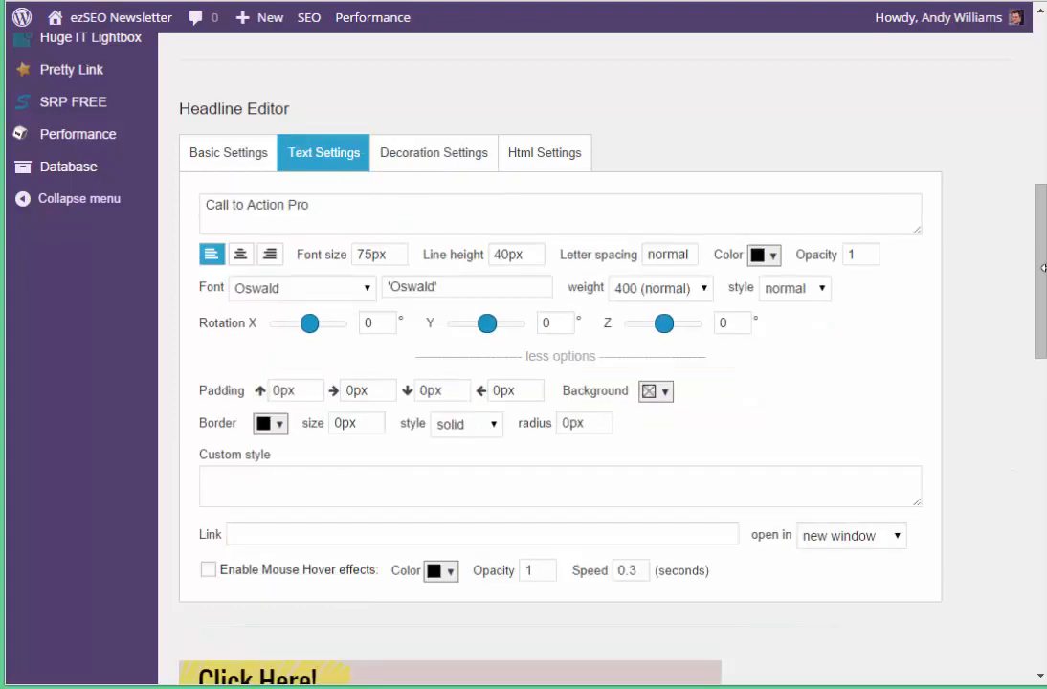
pyautogui.scroll(-3, 475, 355)
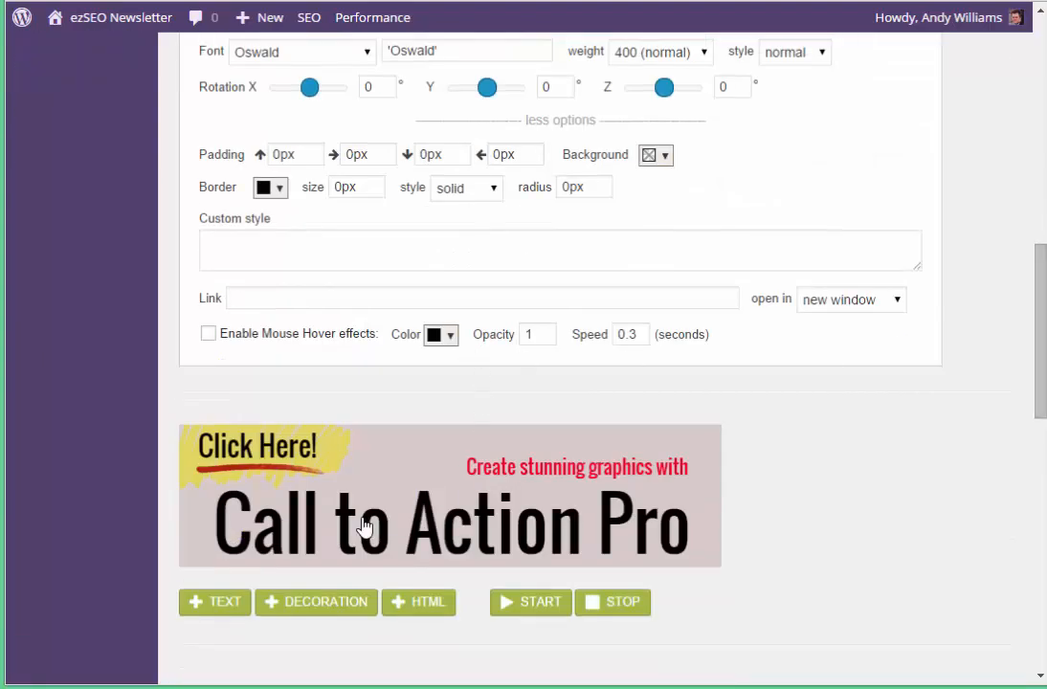
pyautogui.moveTo(362, 520); pyautogui.dragTo(365, 516)
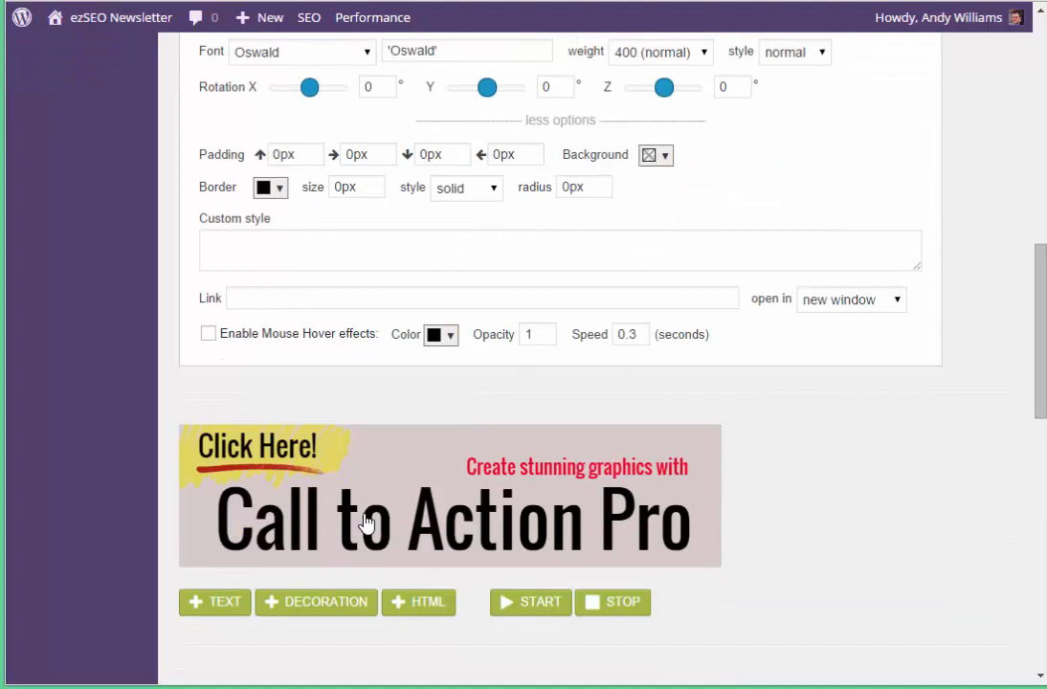
pyautogui.click(339, 303)
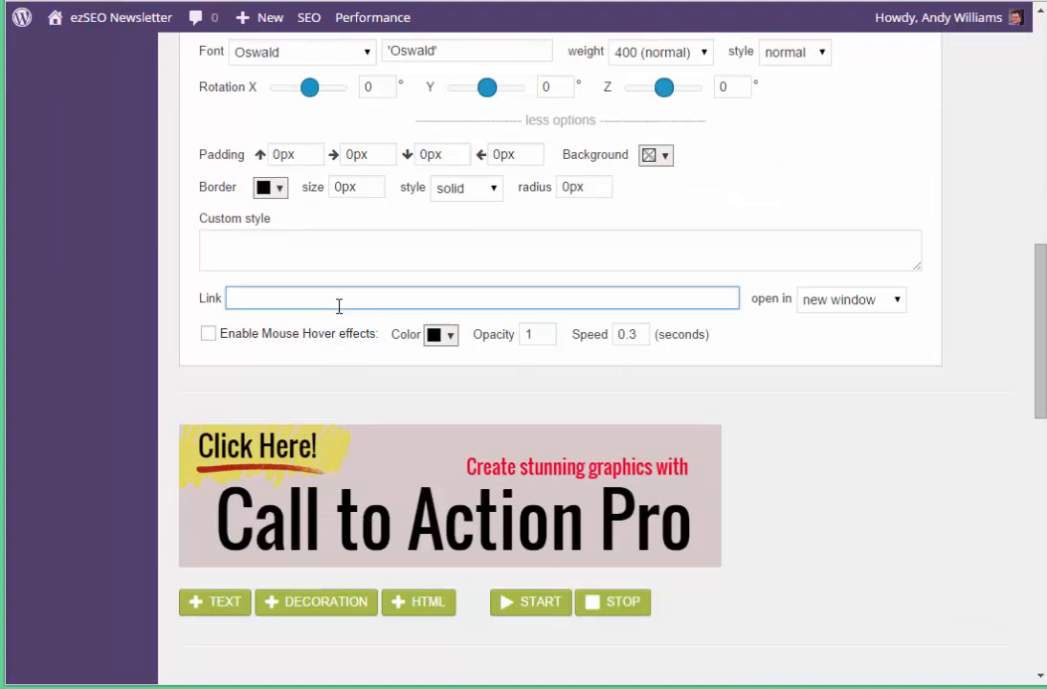
pyautogui.write('http://ezseonews.com/call2a')
pyautogui.click(806, 303)
pyautogui.click(841, 327)
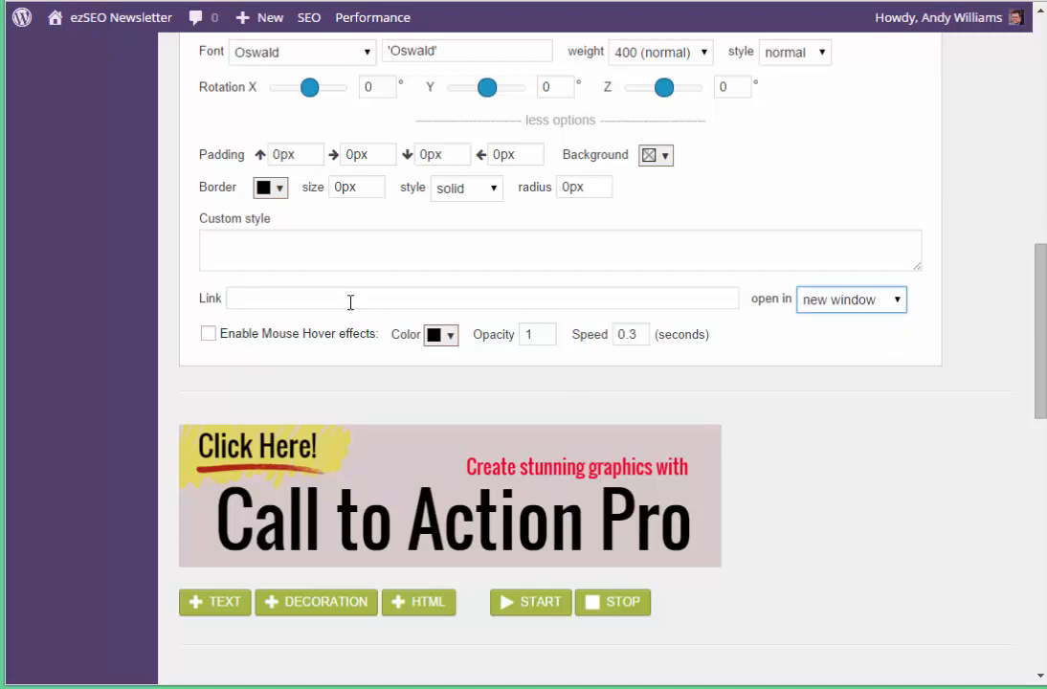
pyautogui.click(350, 301)
pyautogui.write('http://ezseonews.com/call2a')
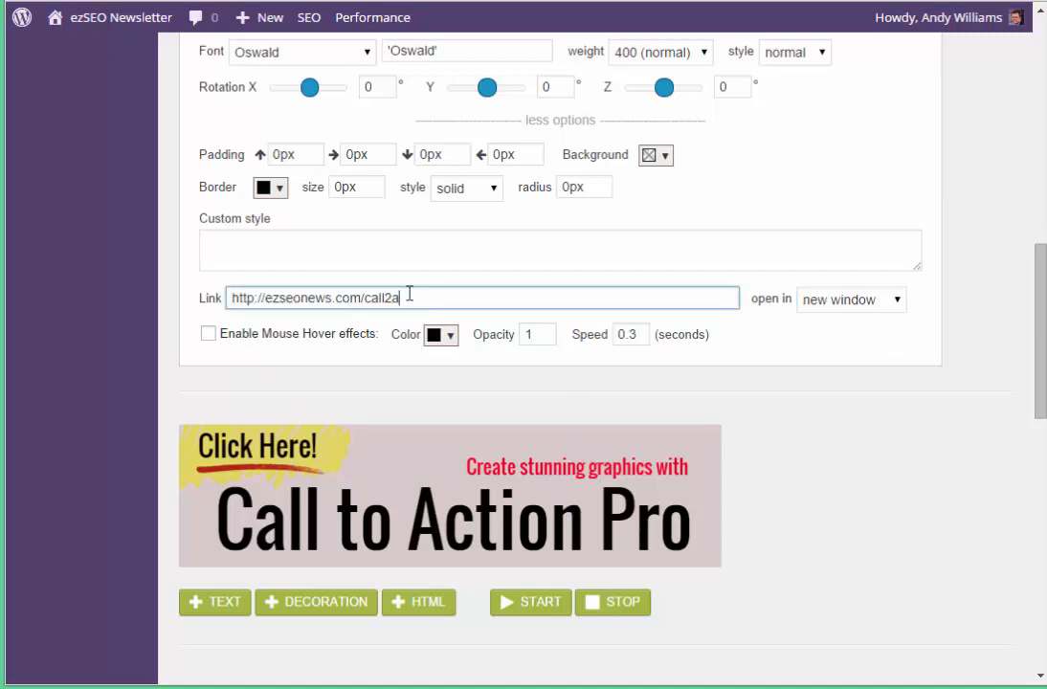
pyautogui.click(862, 300)
pyautogui.click(871, 322)
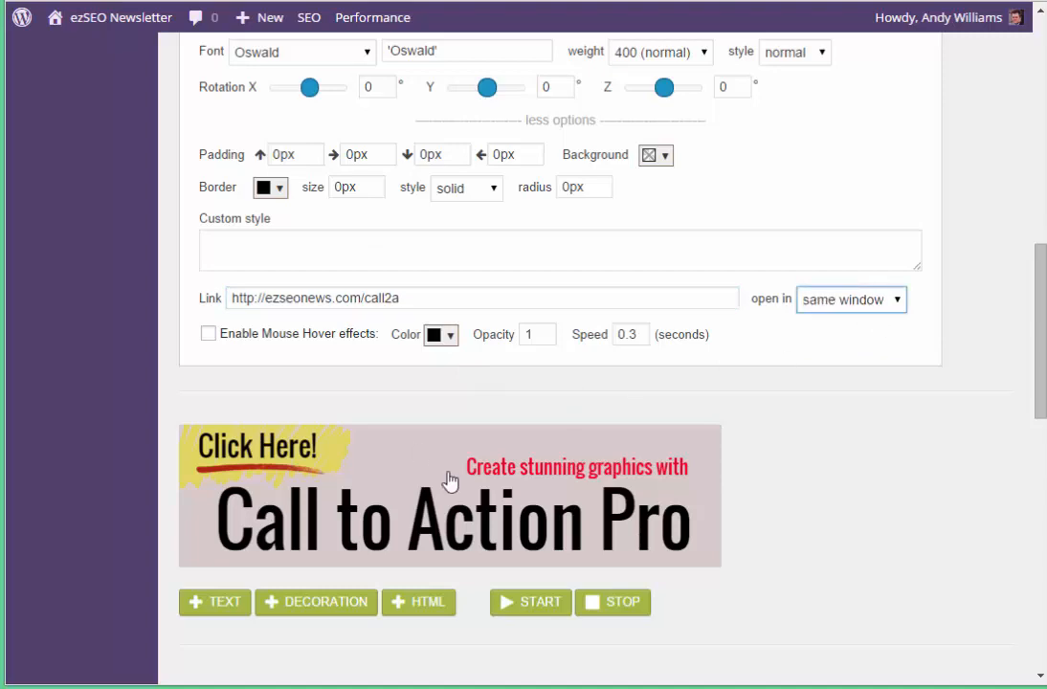
pyautogui.click(537, 609)
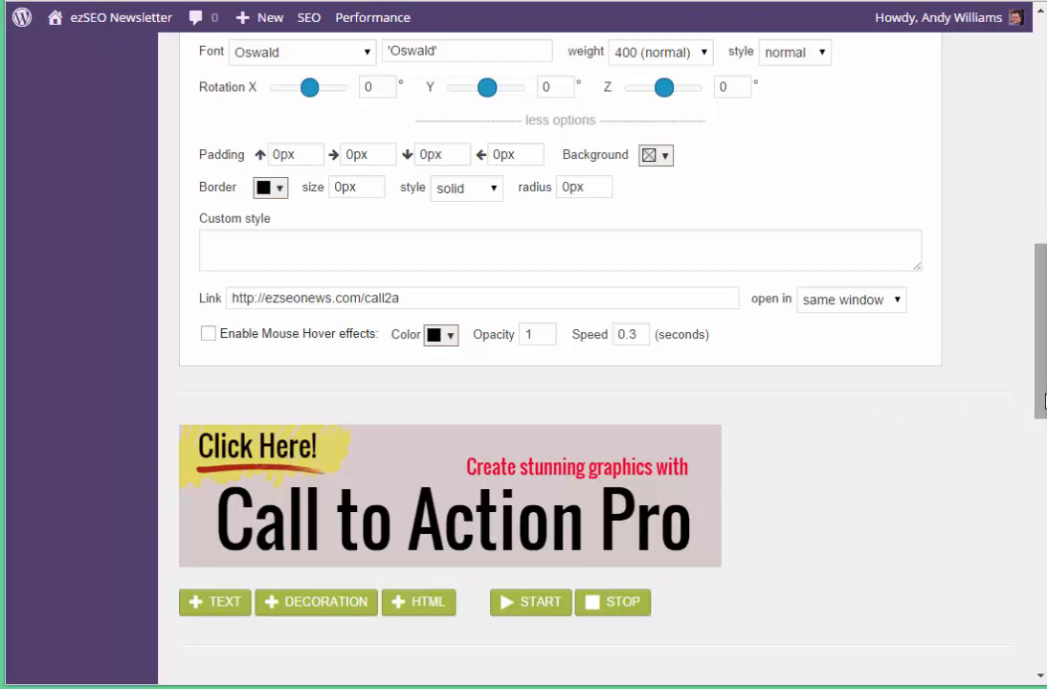
# - Remove the background colour from the CTA's basic settings and save the CTA
pyautogui.scroll(3, 1040, 402)
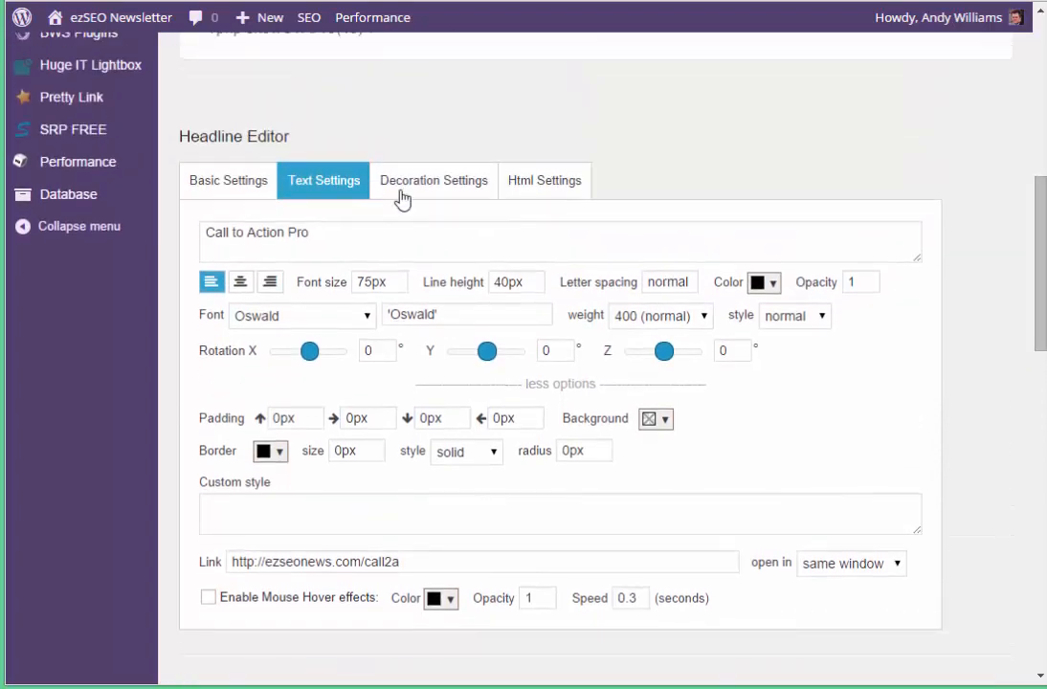
pyautogui.click(402, 192)
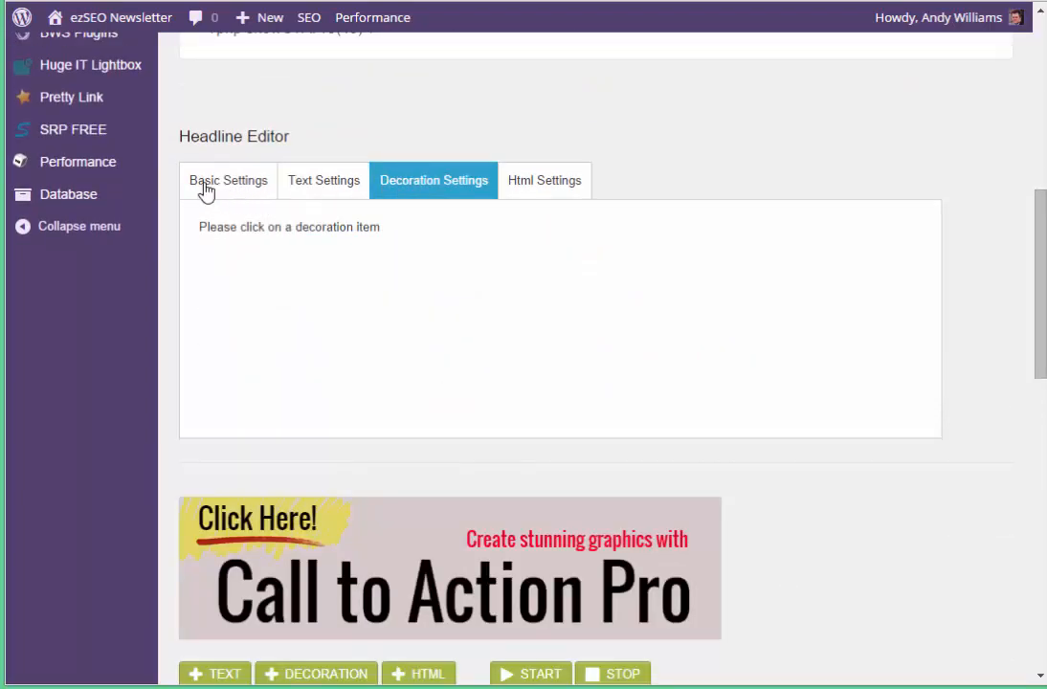
pyautogui.click(259, 543)
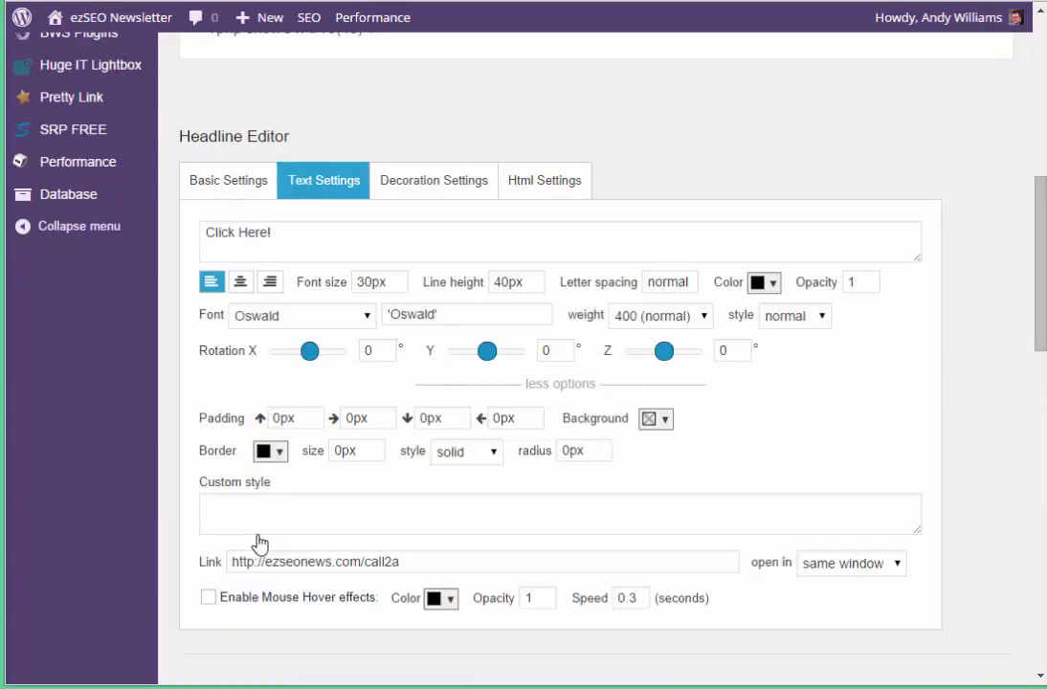
pyautogui.click(239, 178)
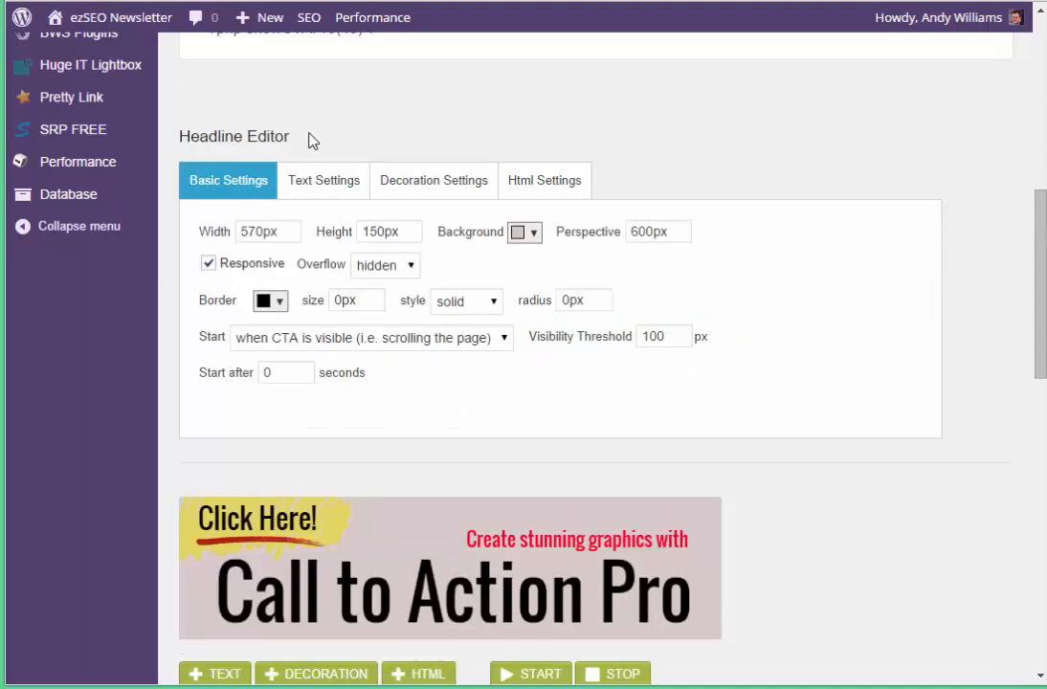
pyautogui.click(530, 234)
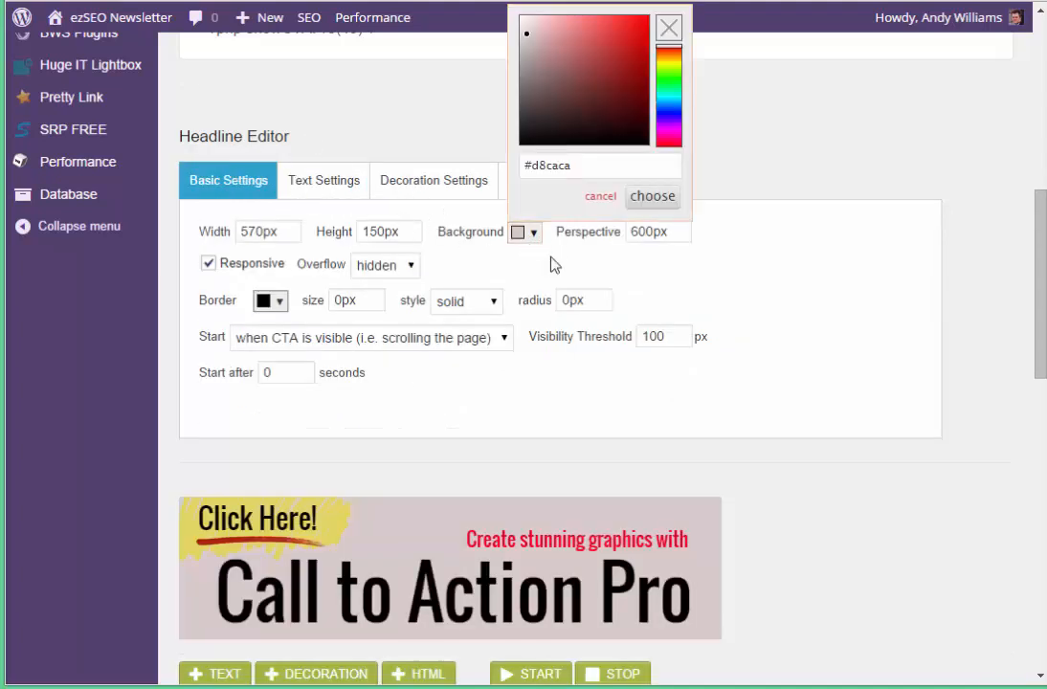
pyautogui.click(669, 28)
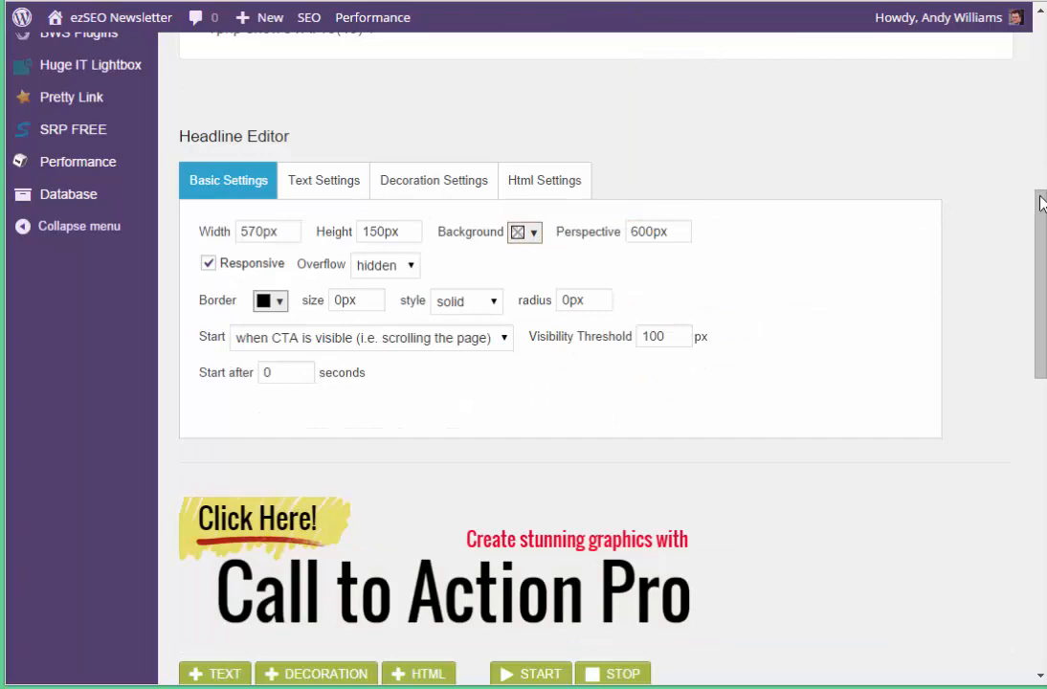
pyautogui.moveTo(1041, 203); pyautogui.dragTo(1042, 490)
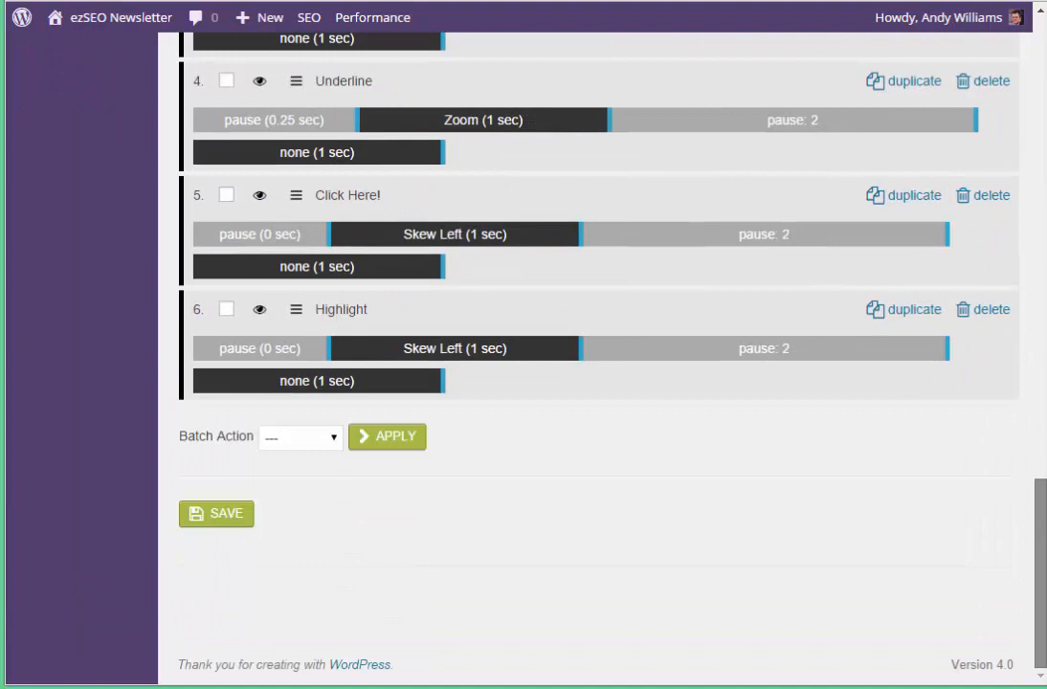
pyautogui.click(237, 514)
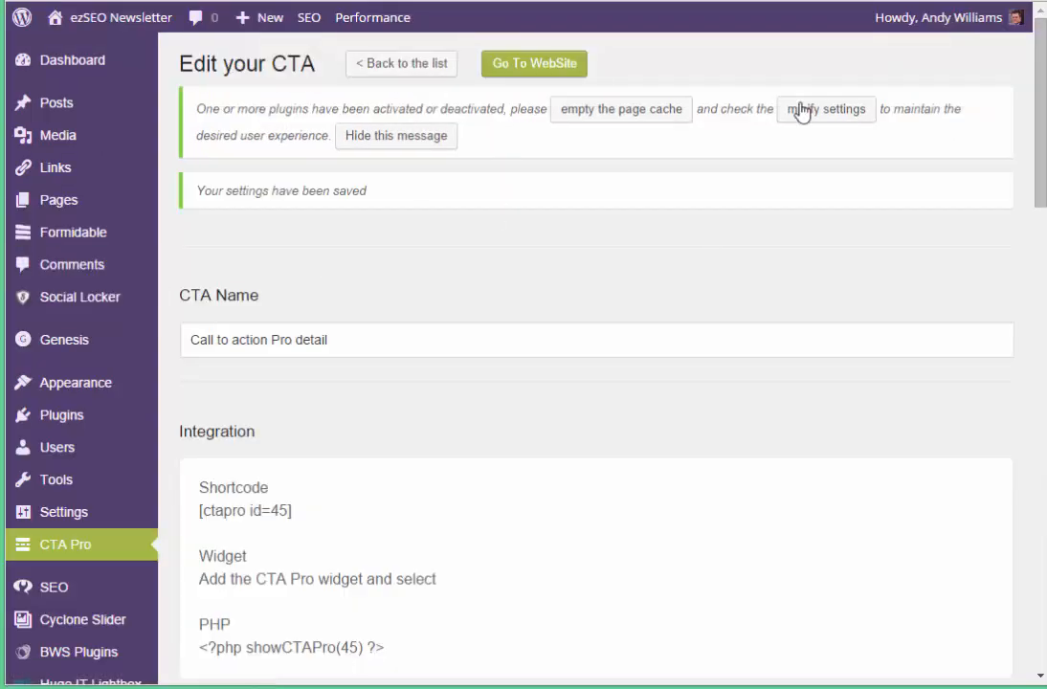
# - Examine the widget and PHP integration options offered for the saved CTA
pyautogui.moveTo(1041, 70)
pyautogui.mouseDown()
pyautogui.moveTo(1043, 107)
pyautogui.moveTo(1044, 70)
pyautogui.mouseUp()
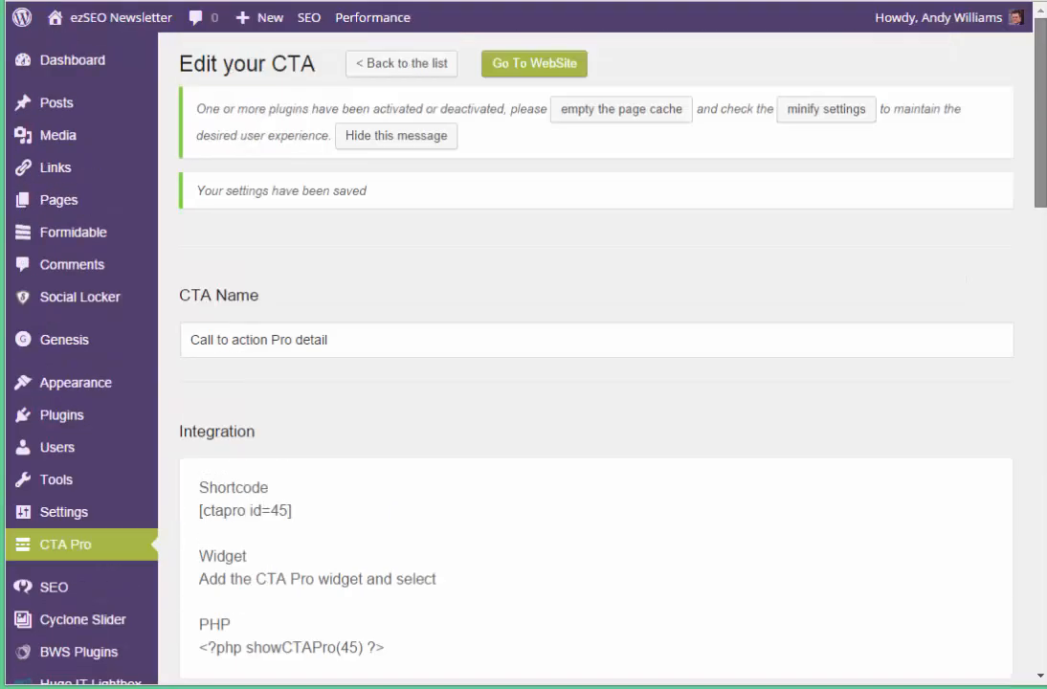
pyautogui.scroll(-4, 593, 383)
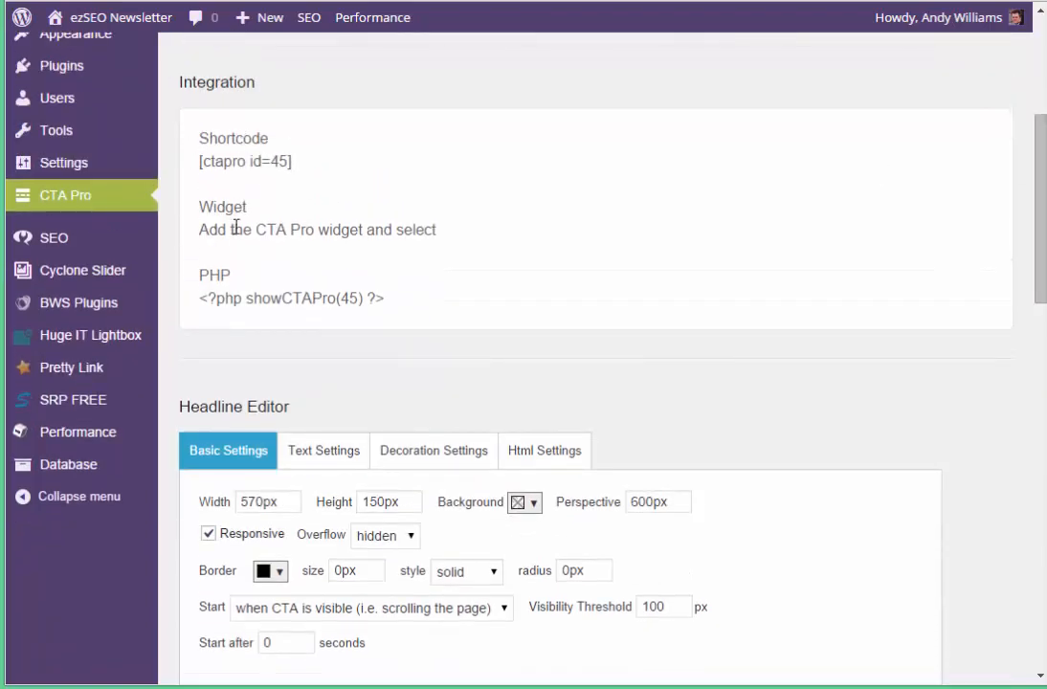
pyautogui.moveTo(223, 230); pyautogui.dragTo(410, 230)
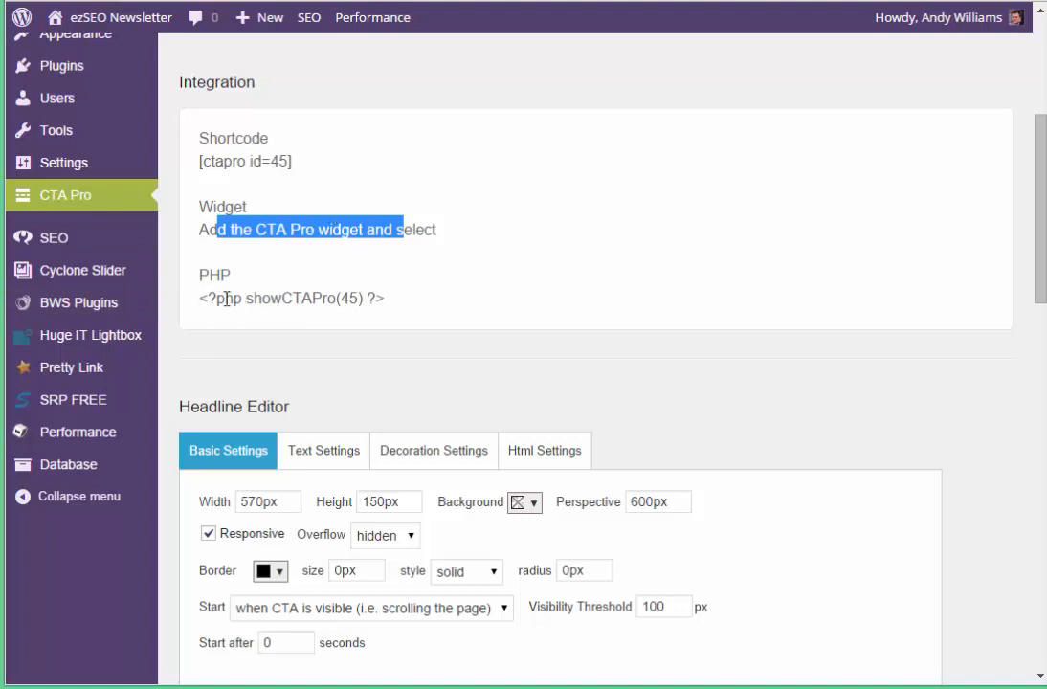
pyautogui.moveTo(208, 297); pyautogui.dragTo(302, 298)
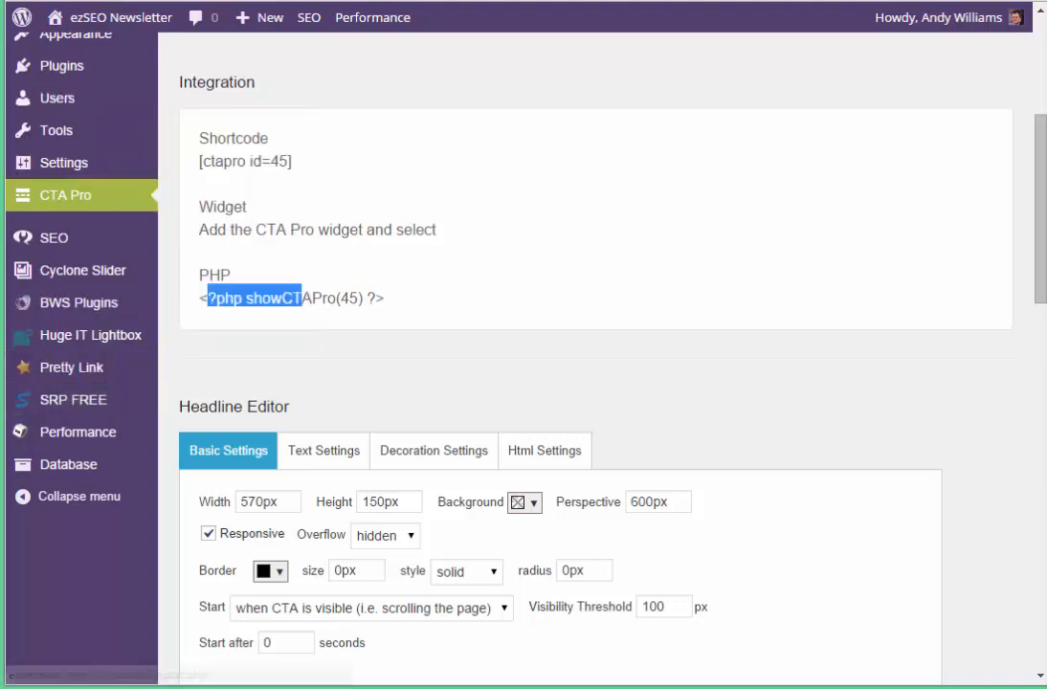
pyautogui.moveTo(1042, 212); pyautogui.dragTo(1037, 168)
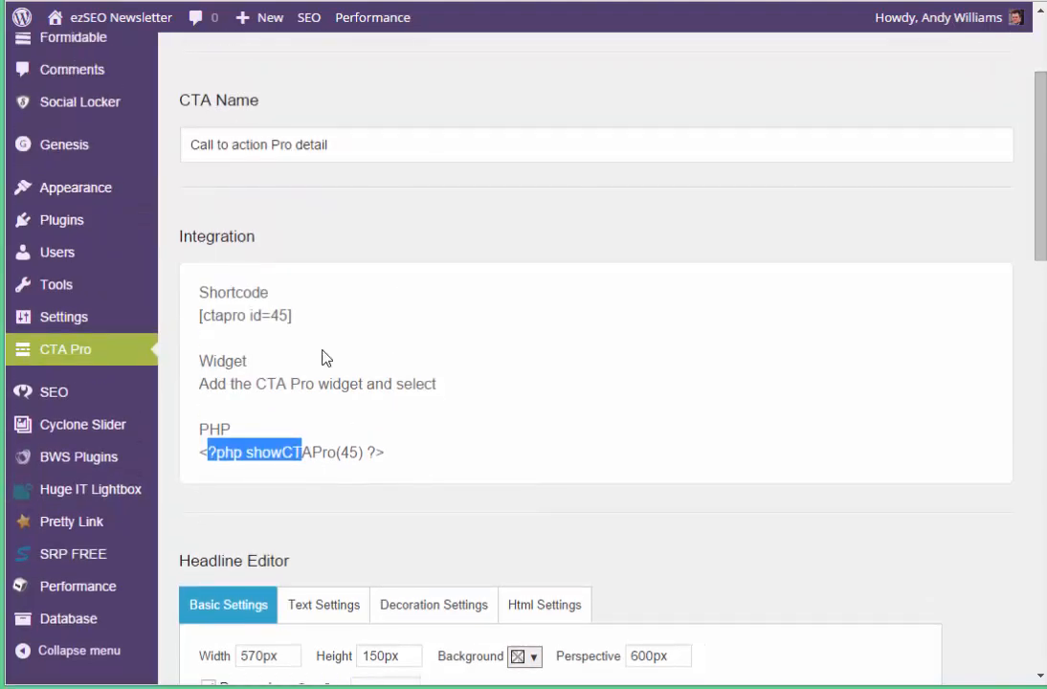
# - Open the site's Widgets page in a new browser tab and locate the CTA Pro widget
pyautogui.moveTo(103, 187)
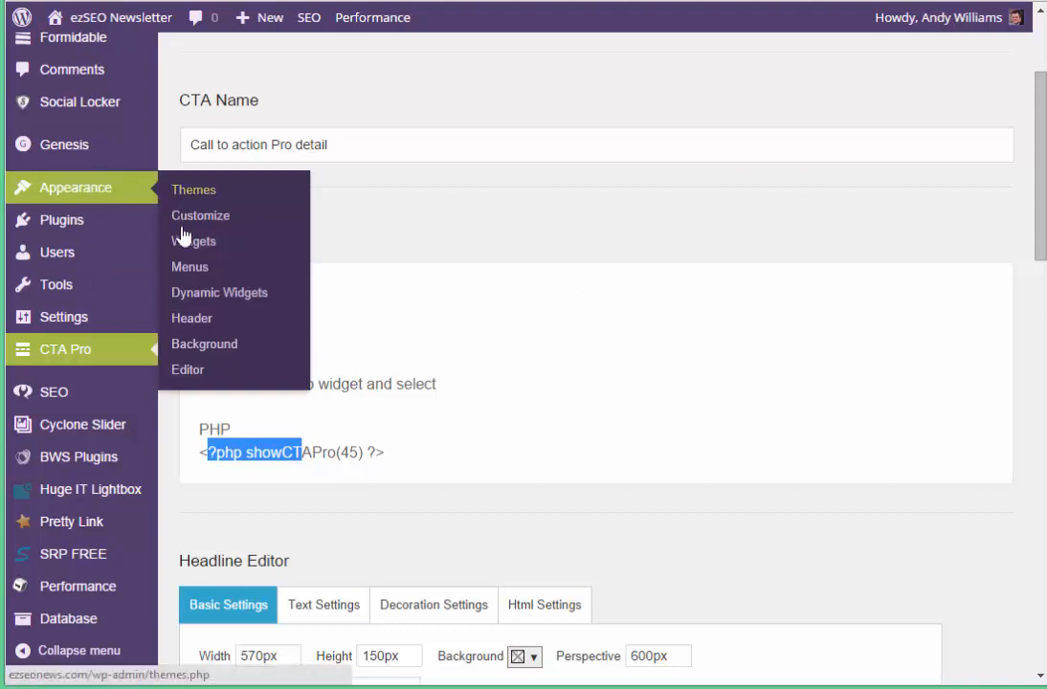
pyautogui.rightClick(182, 234)
pyautogui.click(266, 245)
pyautogui.hotkey('ctrl', 'Tab')
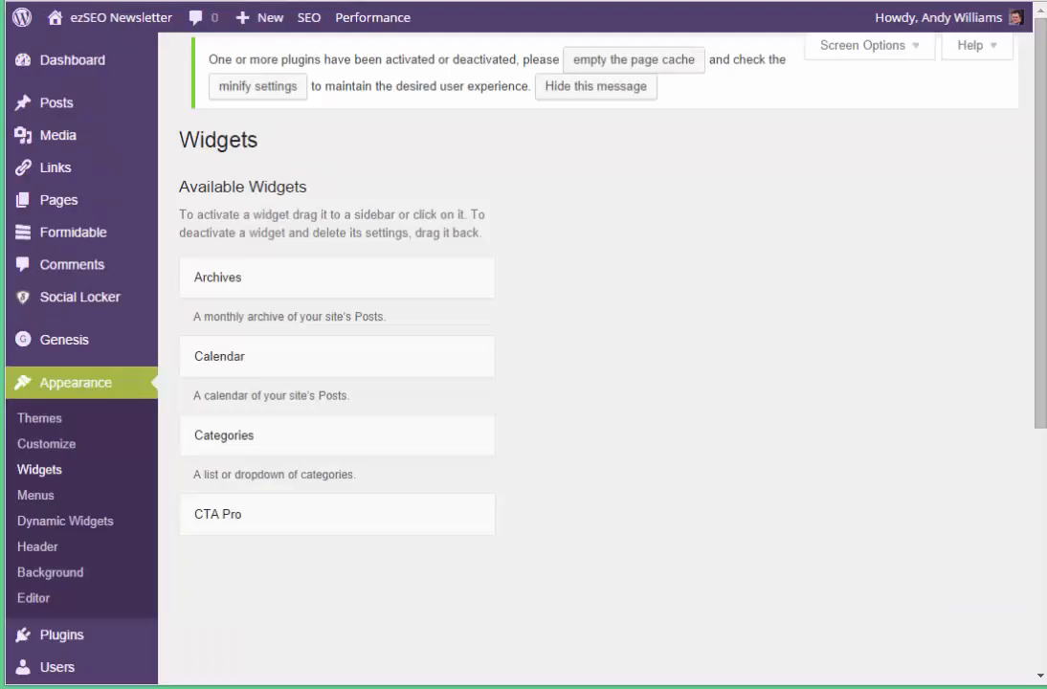
pyautogui.moveTo(1040, 92); pyautogui.dragTo(1040, 147)
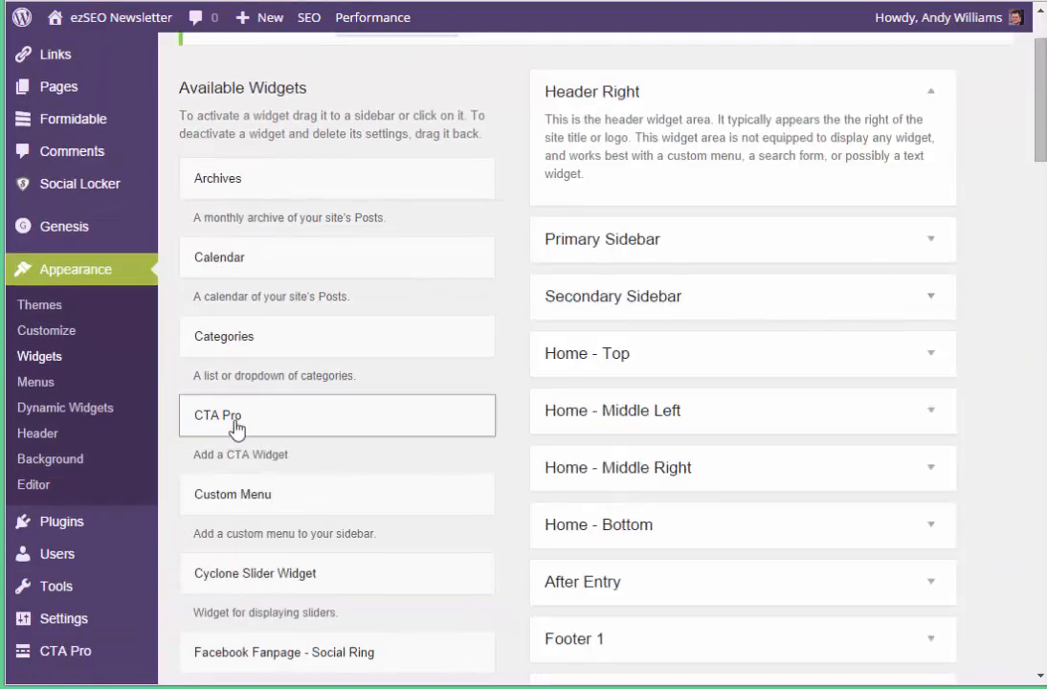
# - Try the CTA Pro widget in the Header Right area, check its headline choices, and delete the widget
pyautogui.moveTo(232, 421); pyautogui.dragTo(674, 177)
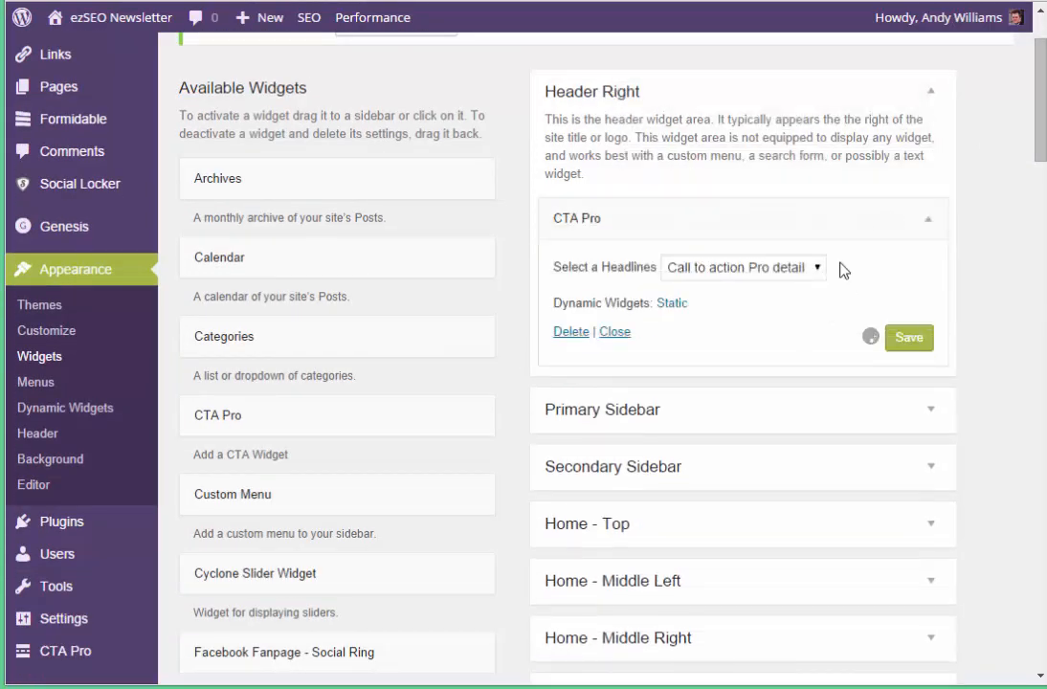
pyautogui.click(819, 269)
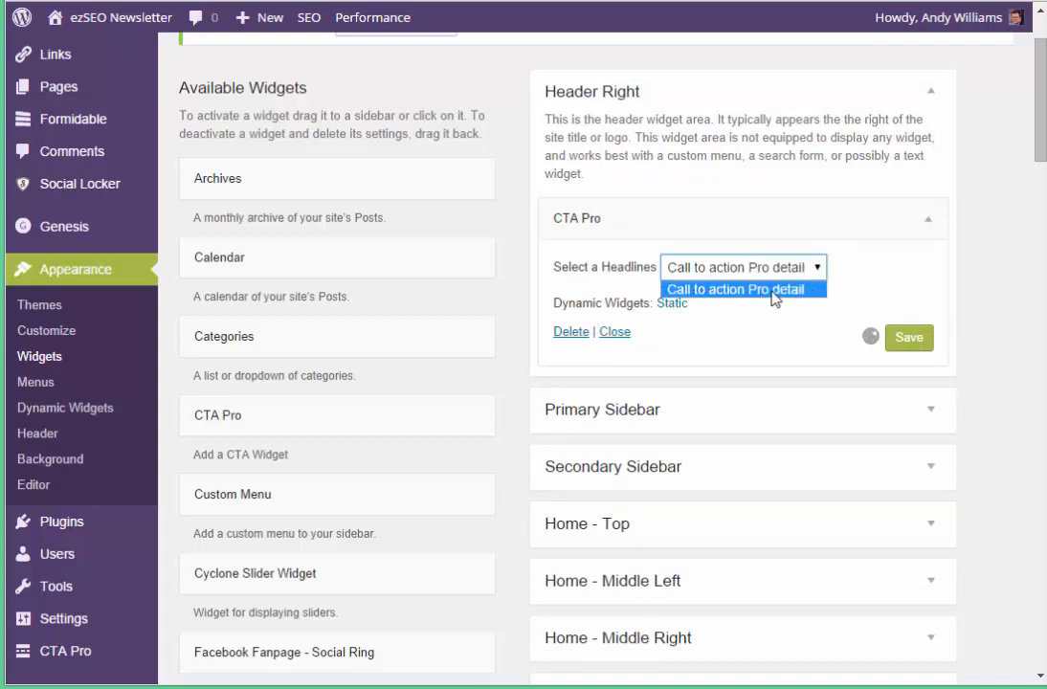
pyautogui.click(580, 337)
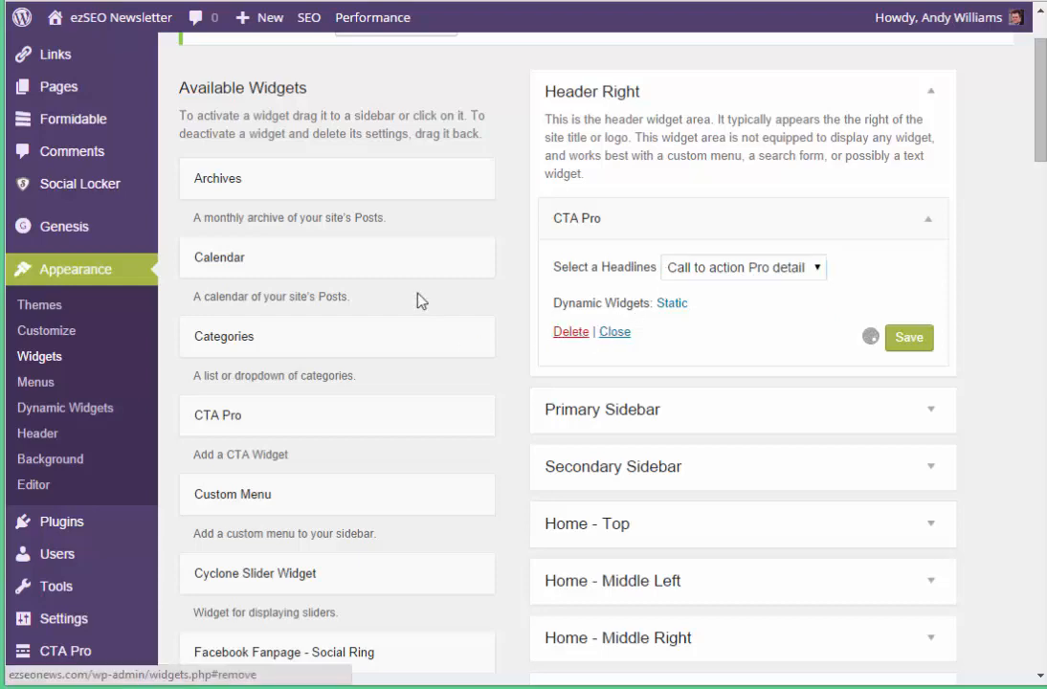
pyautogui.click(569, 332)
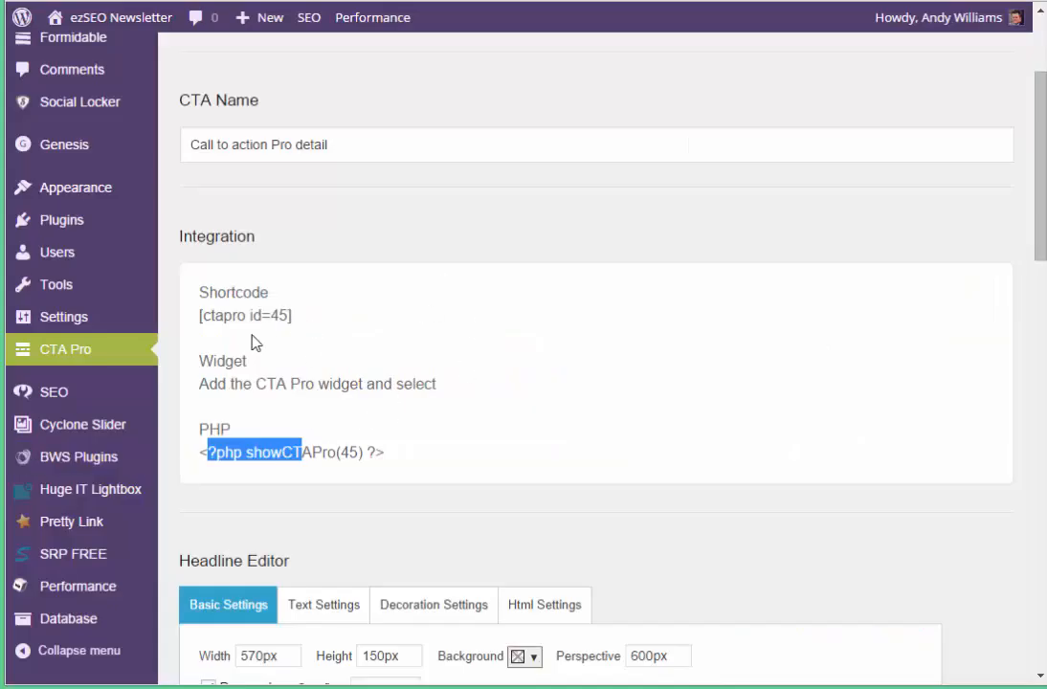
# - Play the animation preview of the CTA without its background colour
pyautogui.moveTo(1042, 96); pyautogui.dragTo(1043, 298)
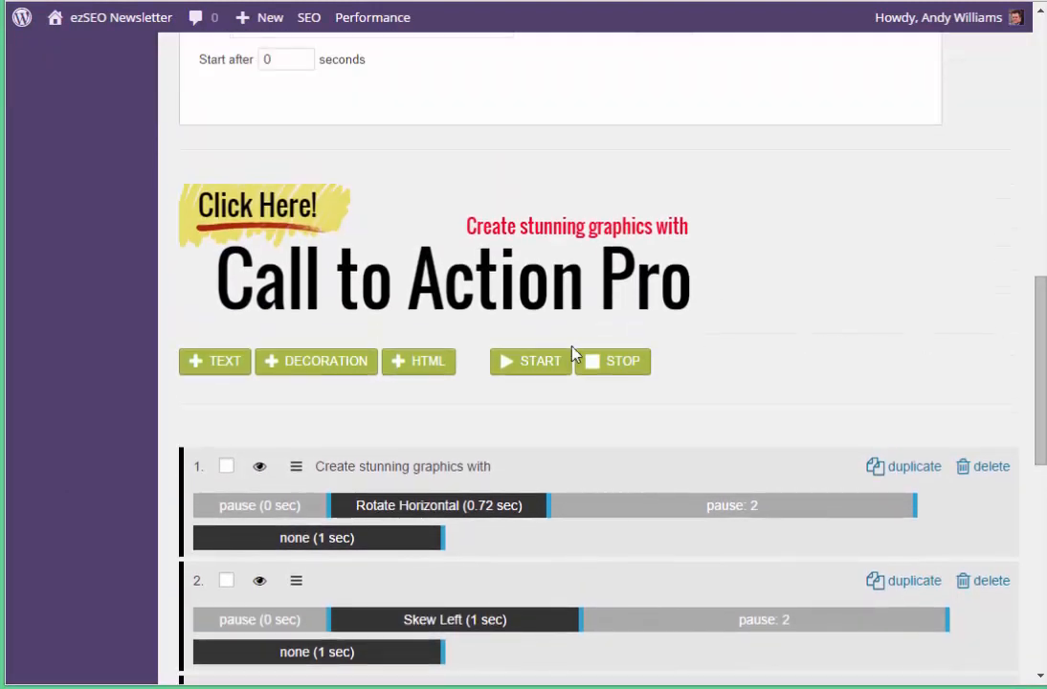
pyautogui.click(519, 369)
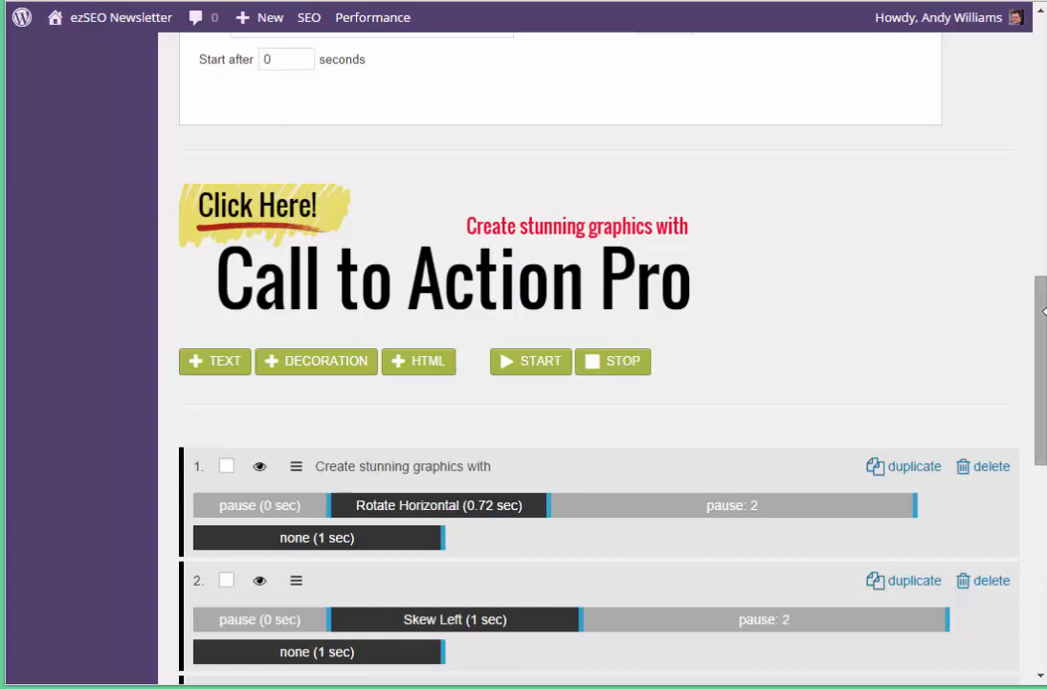
# - Nudge the Highlight decoration, "Click Here!" text and Underline decoration slightly to the right and save the CTA
pyautogui.moveTo(1040, 311); pyautogui.dragTo(1041, 239)
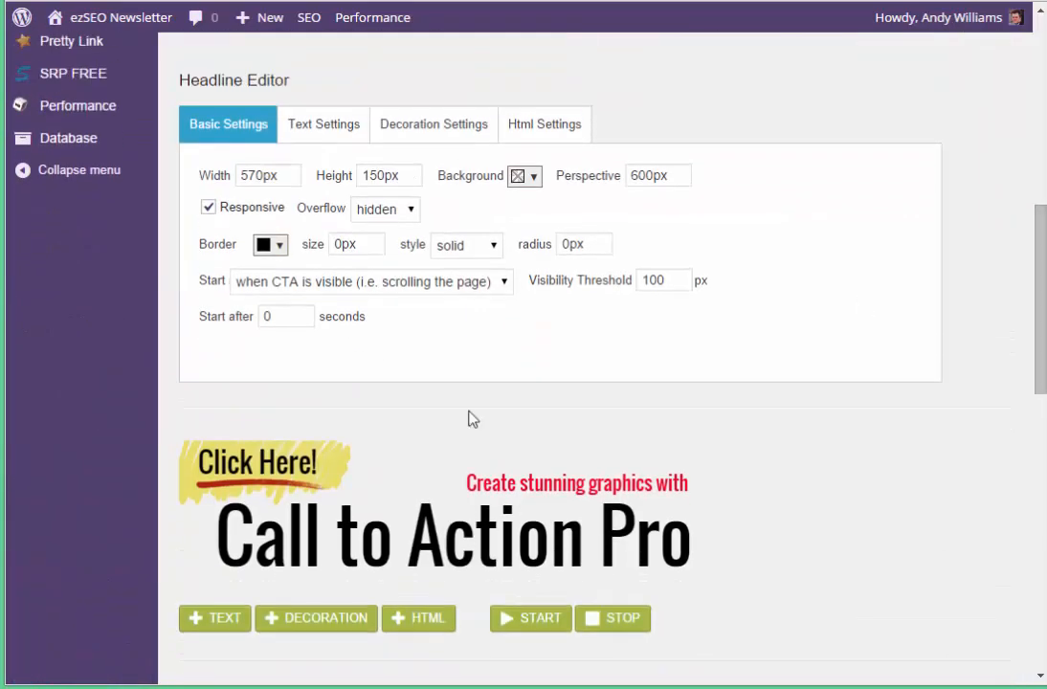
pyautogui.click(344, 484)
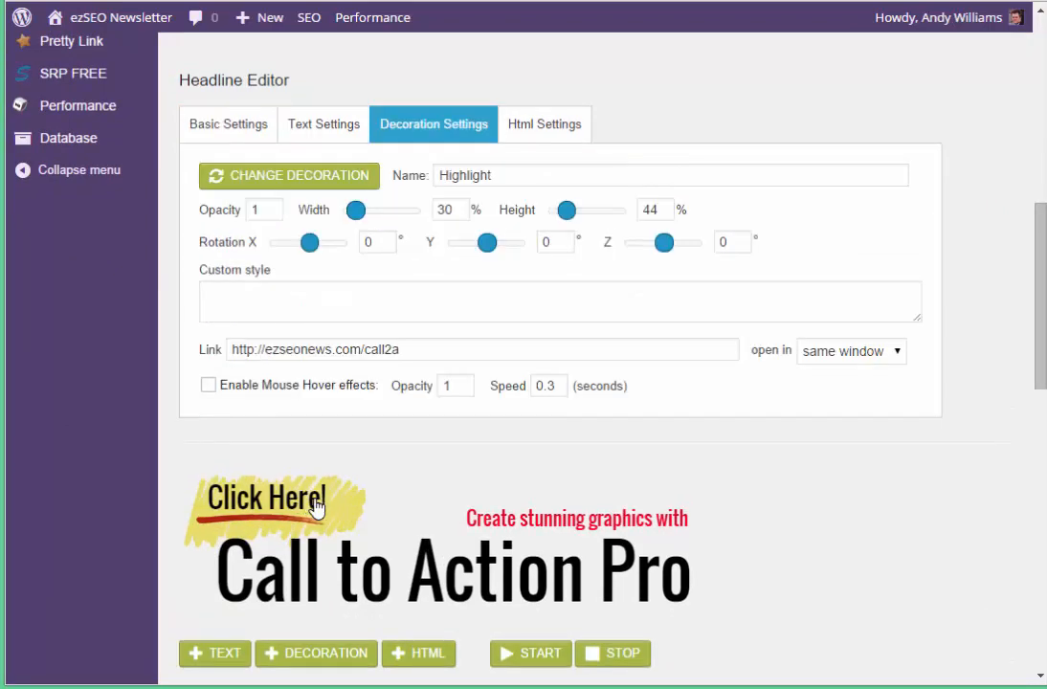
pyautogui.click(313, 513)
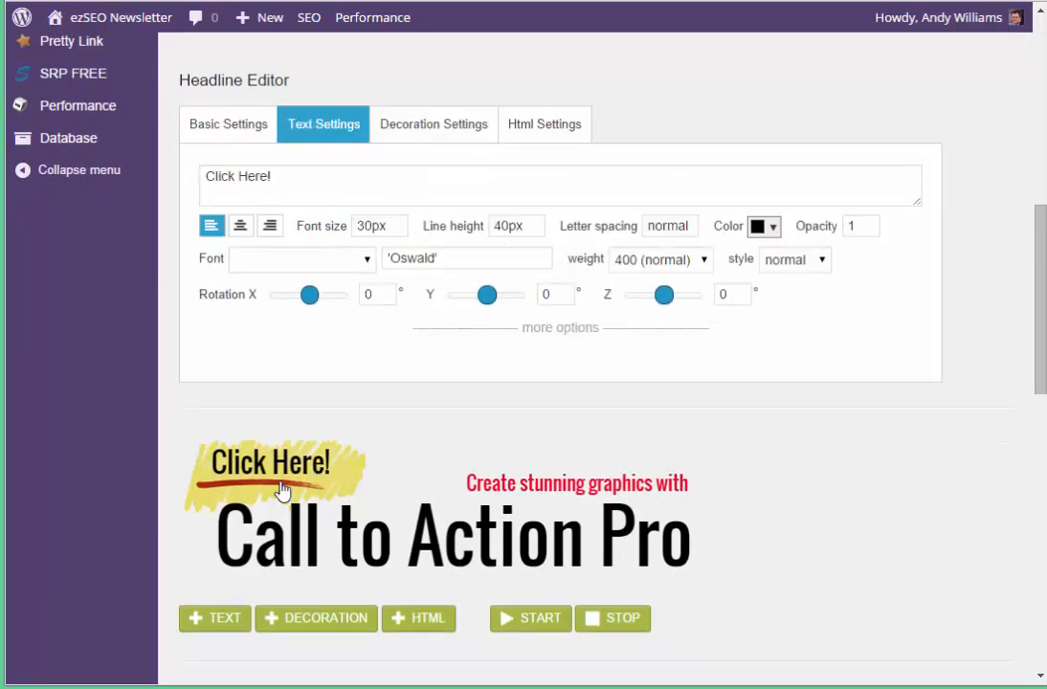
pyautogui.click(287, 491)
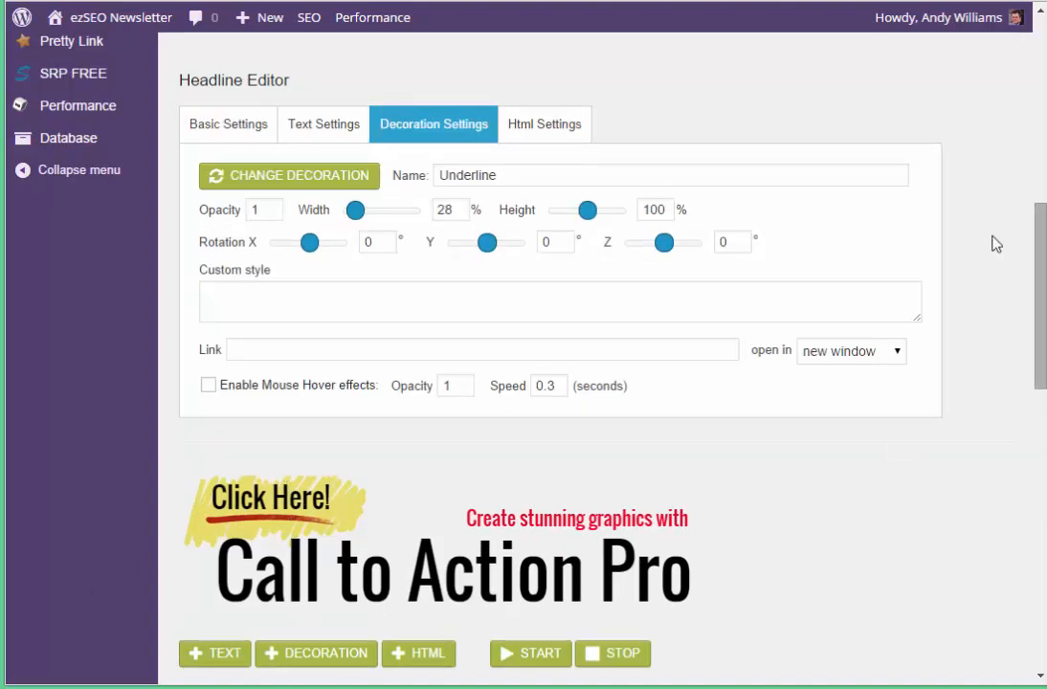
pyautogui.click(526, 660)
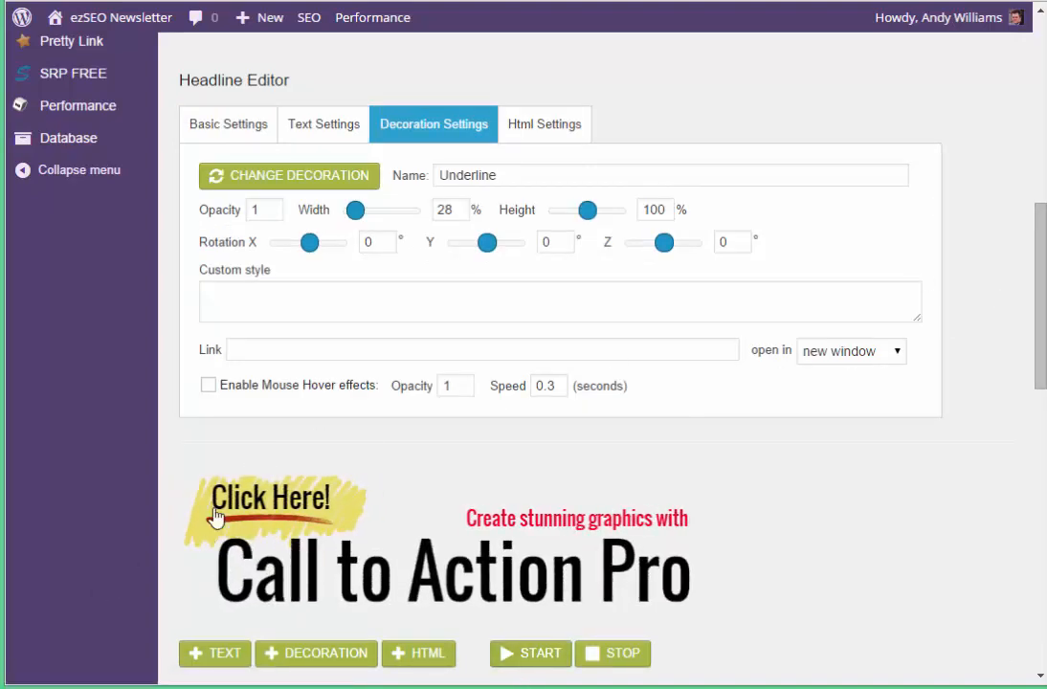
pyautogui.moveTo(1042, 279); pyautogui.dragTo(1033, 541)
pyautogui.click(210, 574)
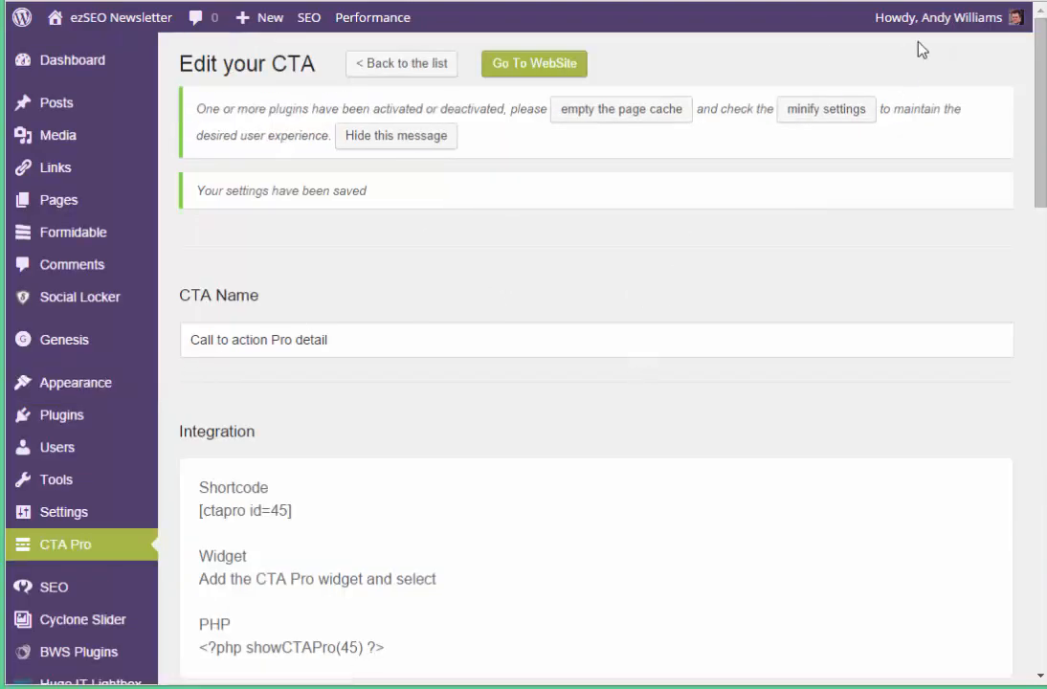
# - Highlight the CTA's shortcode [ctapro id=45] in the Integration section
pyautogui.moveTo(1041, 55); pyautogui.dragTo(1041, 165)
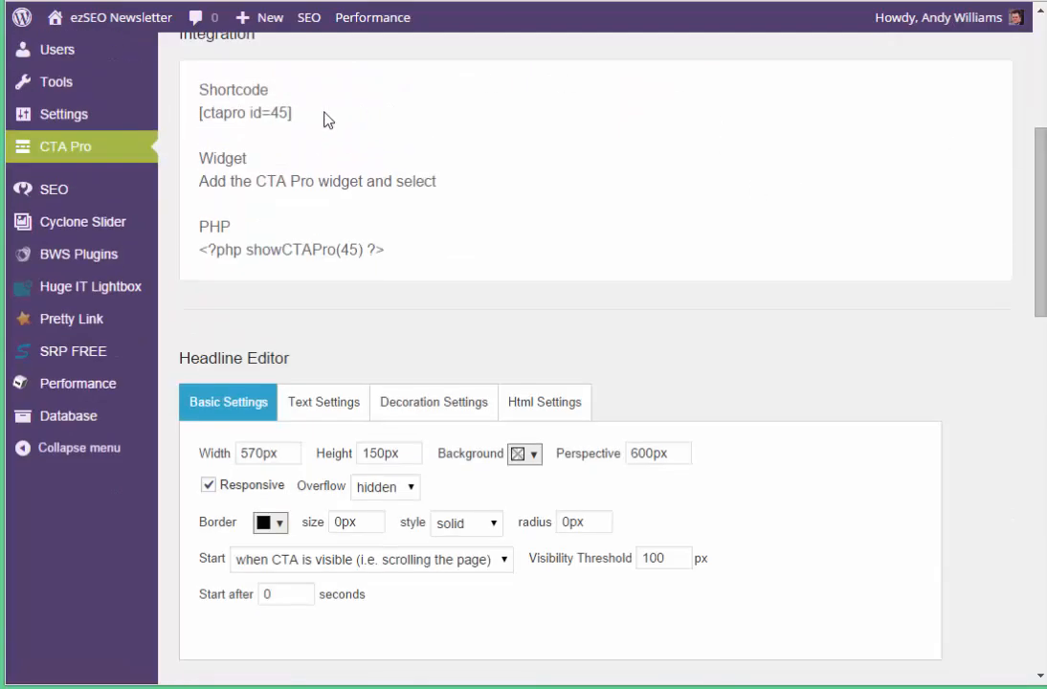
pyautogui.moveTo(323, 118); pyautogui.dragTo(200, 110)
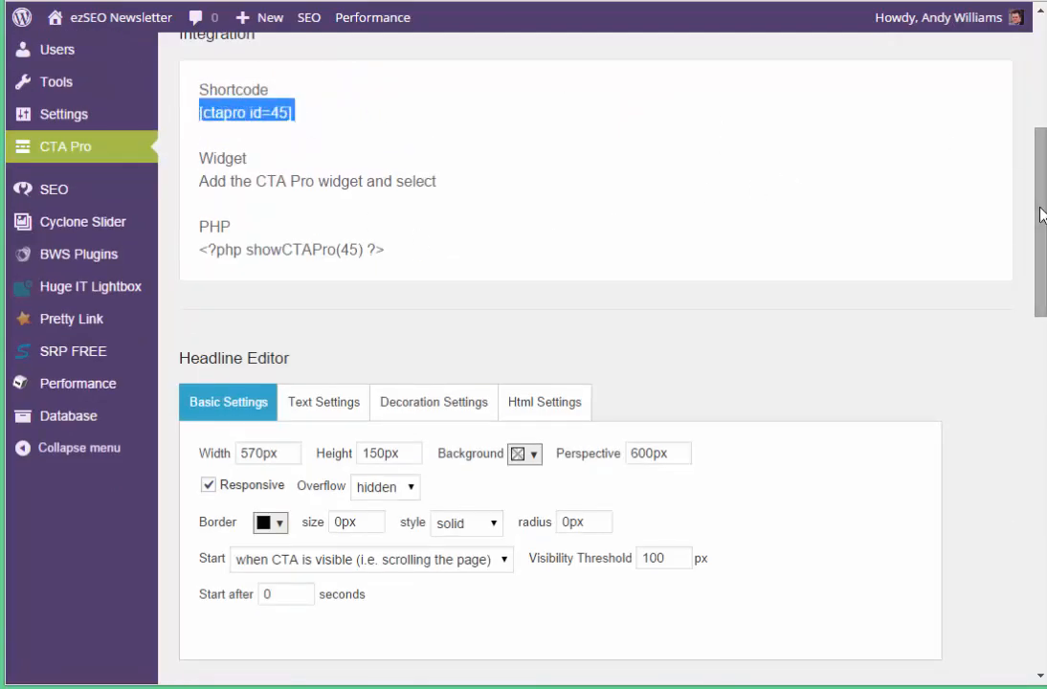
pyautogui.moveTo(1042, 215); pyautogui.dragTo(1041, 113)
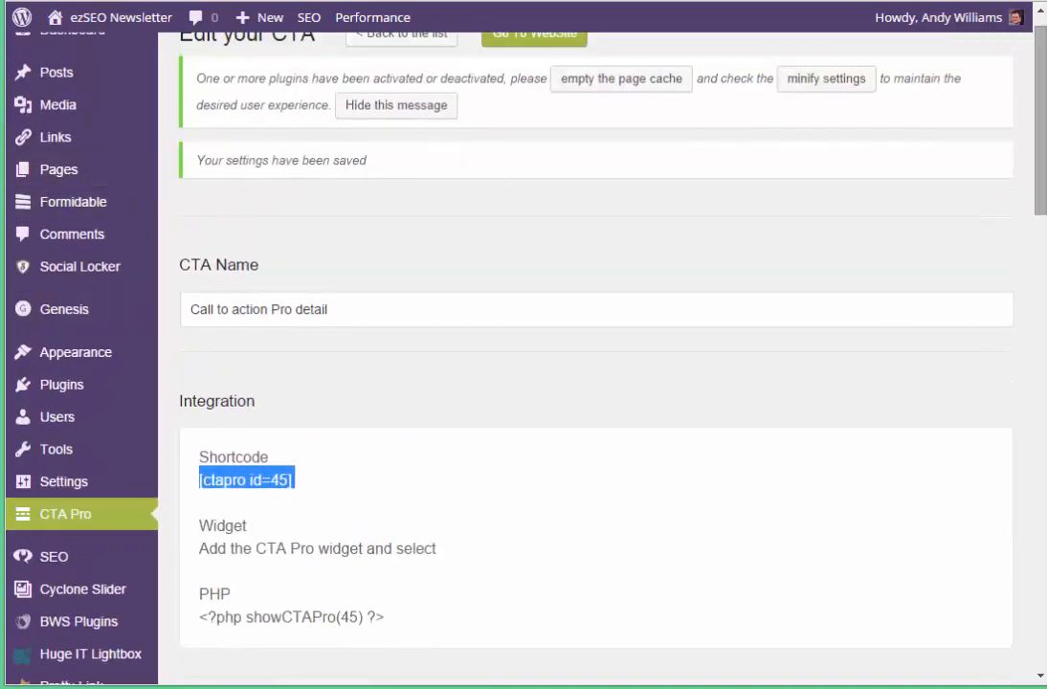
pyautogui.scroll(1, 244, 224)
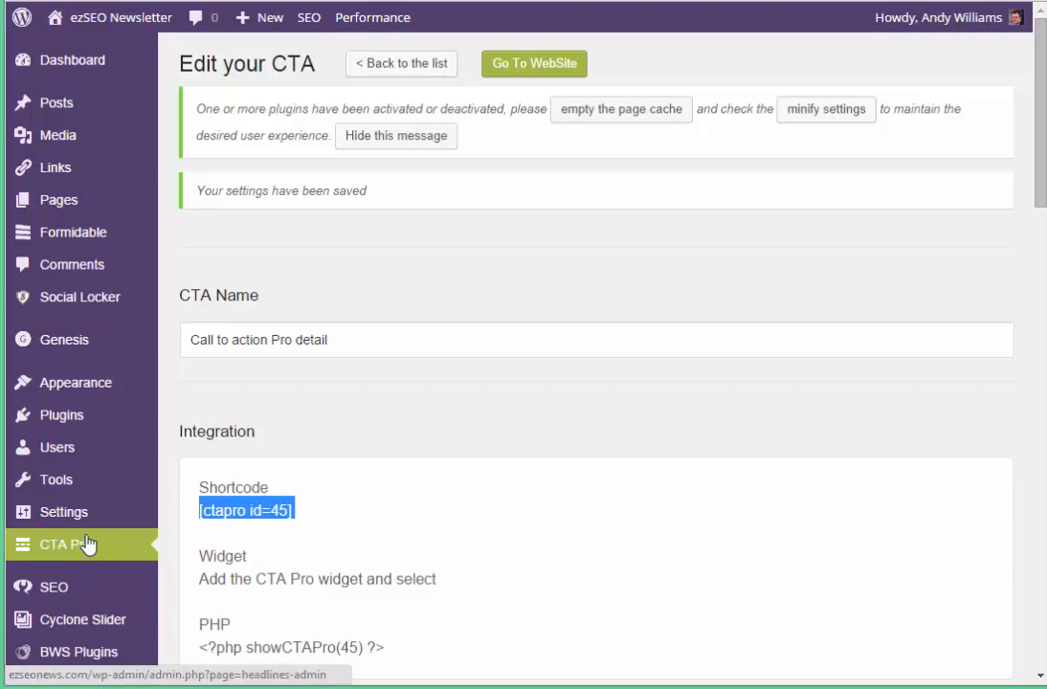
# - Return to the list of CTAs and copy the shortcode [ctapro id=45] of "Call to action Pro detail"
pyautogui.click(410, 67)
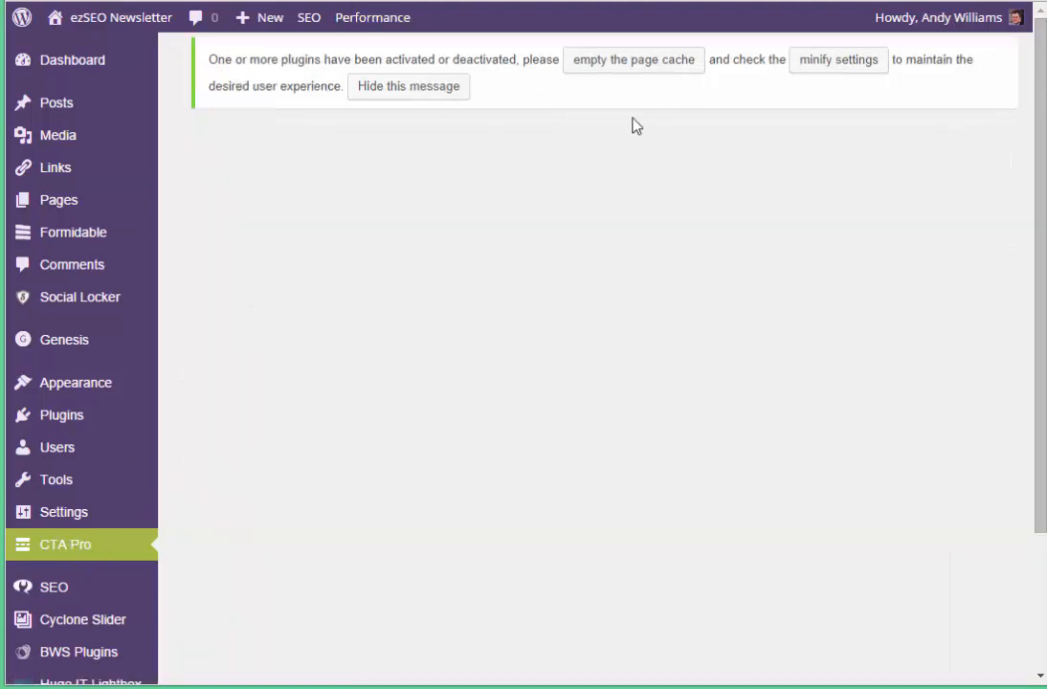
pyautogui.moveTo(1030, 5)
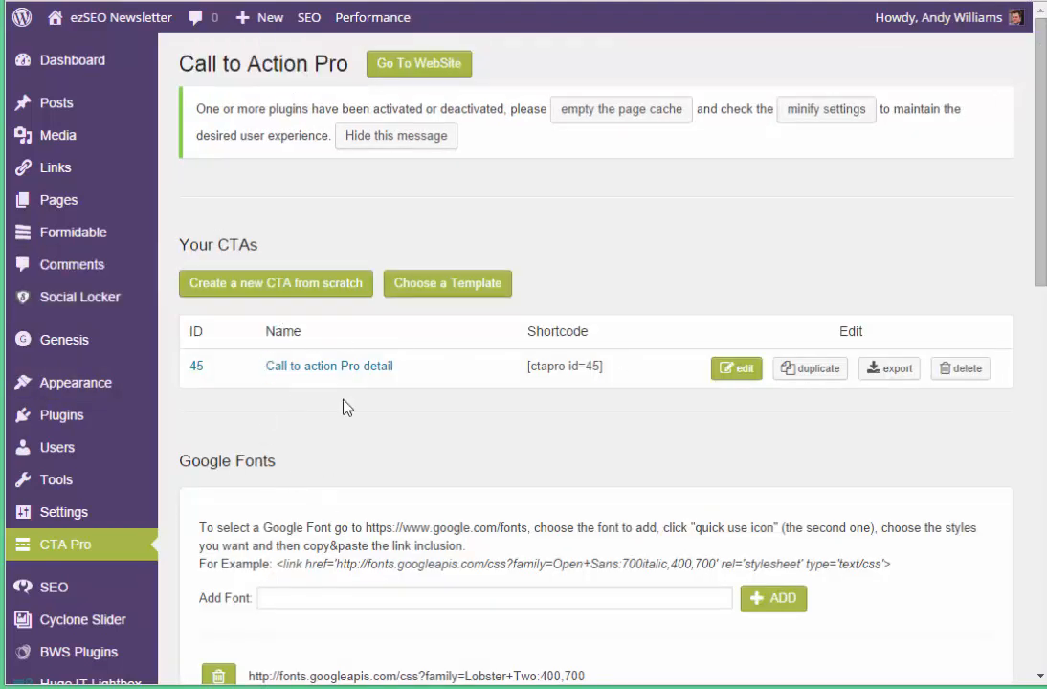
pyautogui.moveTo(606, 373); pyautogui.dragTo(522, 369)
pyautogui.rightClick(590, 362)
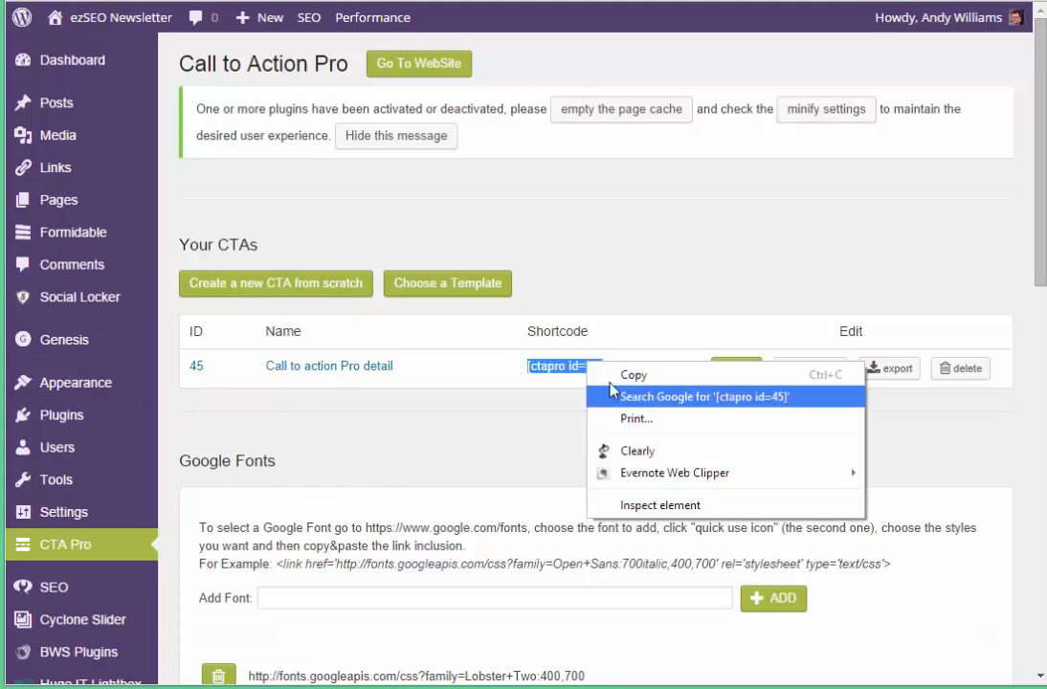
pyautogui.click(632, 377)
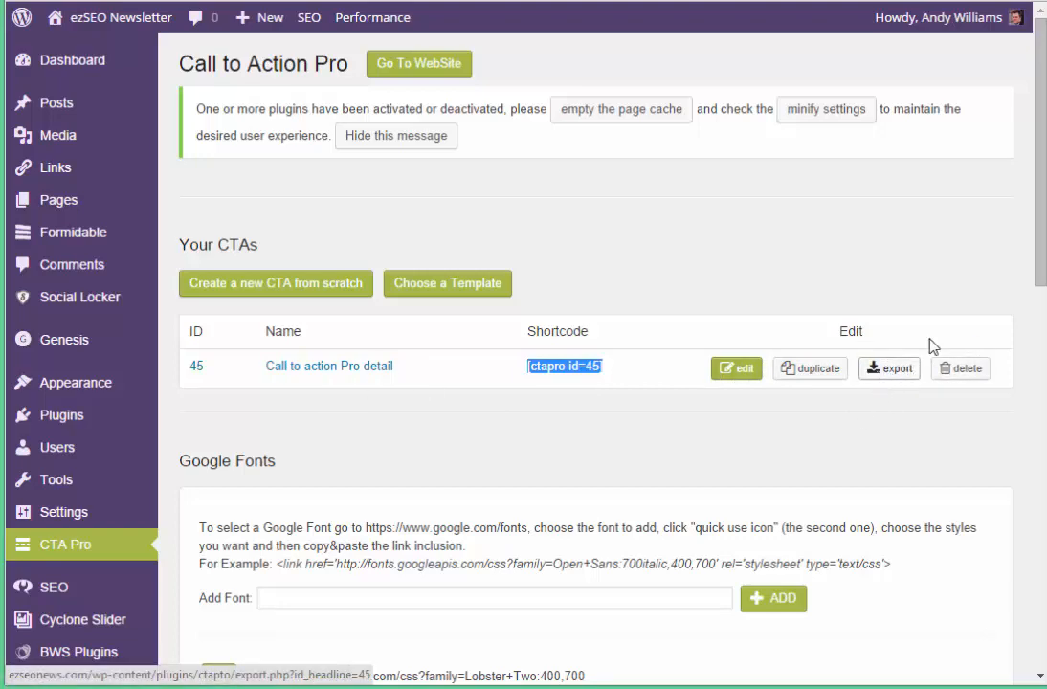
# - Look over the plugin page down to Templates Import and copy the shortcode [ctapro id=45] again
pyautogui.moveTo(1041, 241); pyautogui.dragTo(1041, 622)
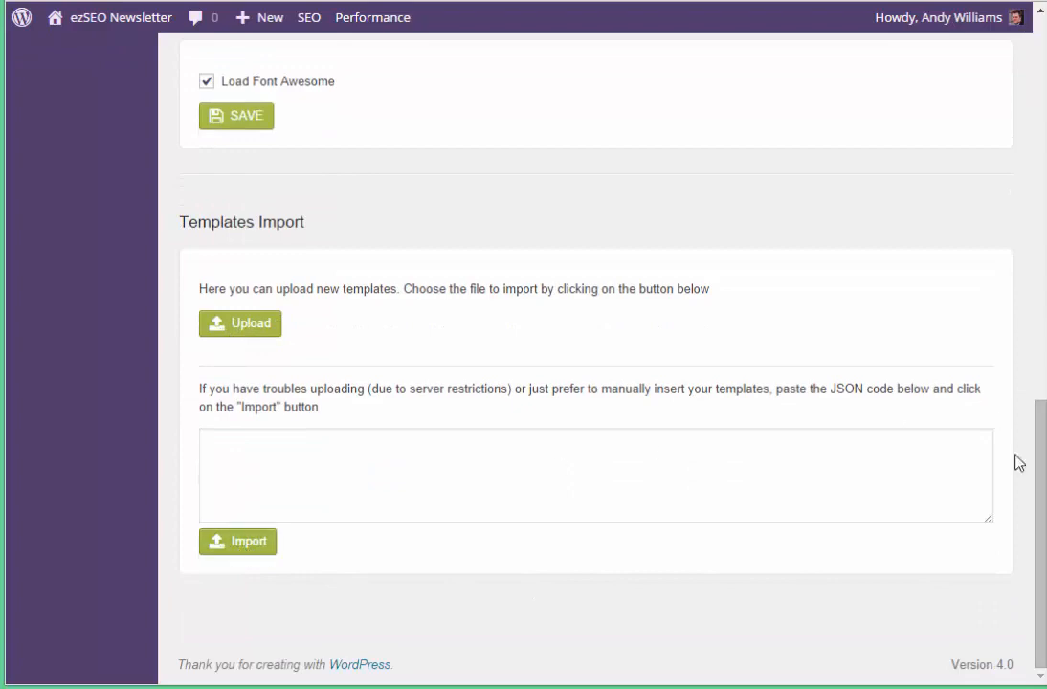
pyautogui.moveTo(1041, 519); pyautogui.dragTo(1034, 132)
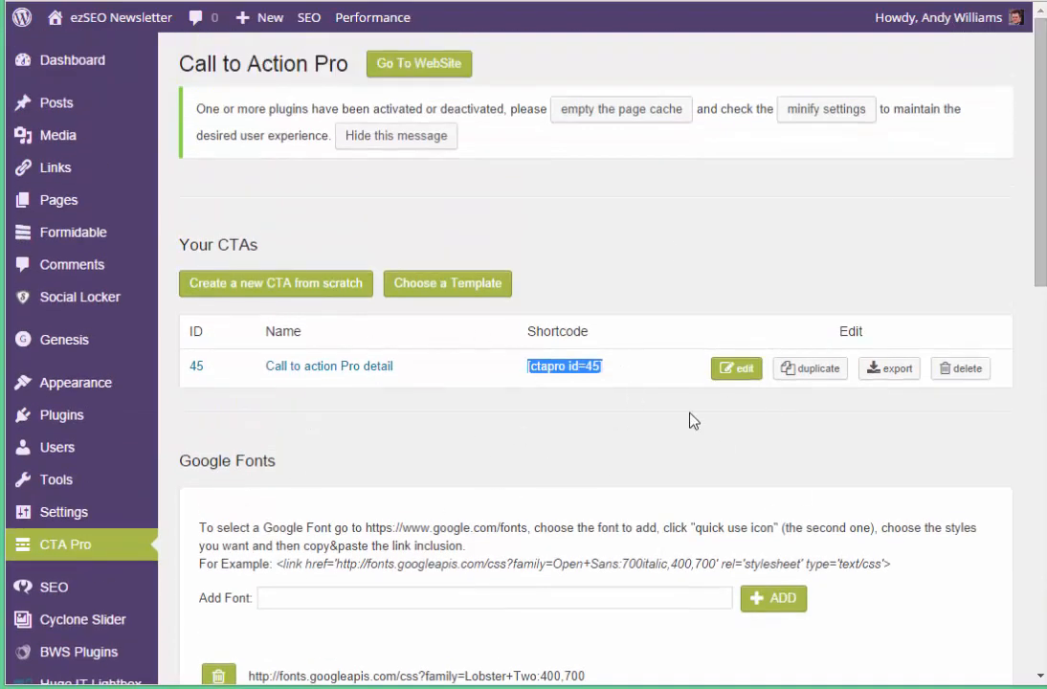
pyautogui.rightClick(586, 364)
pyautogui.click(613, 369)
# - Open the draft post "Call to Action Pro Review" for editing
pyautogui.moveTo(45, 106)
pyautogui.click(215, 107)
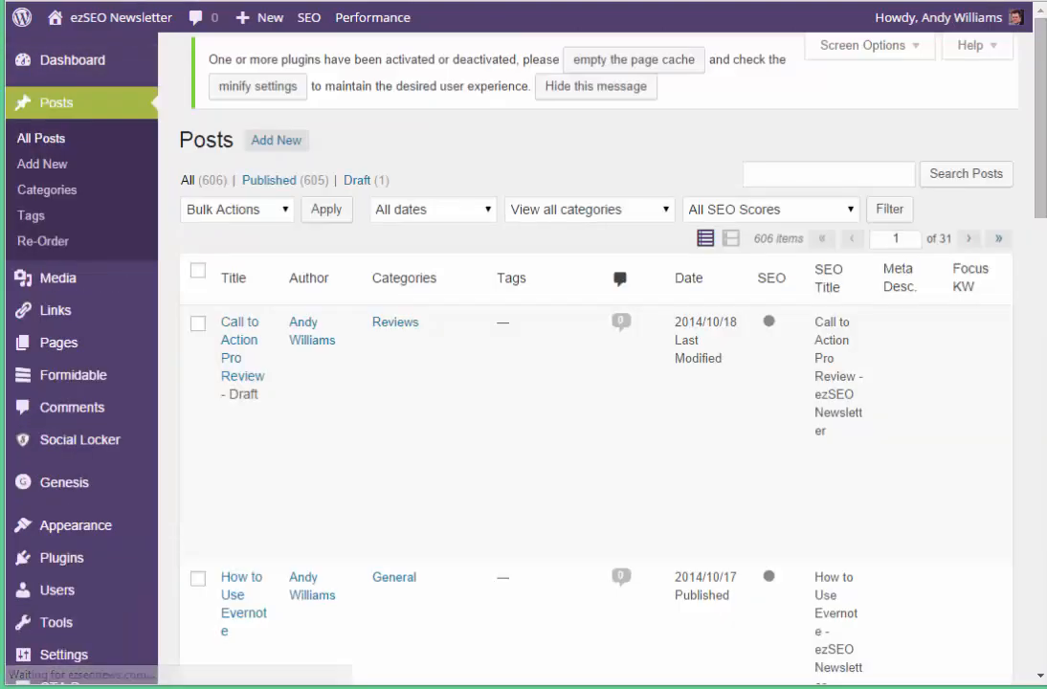
pyautogui.click(226, 347)
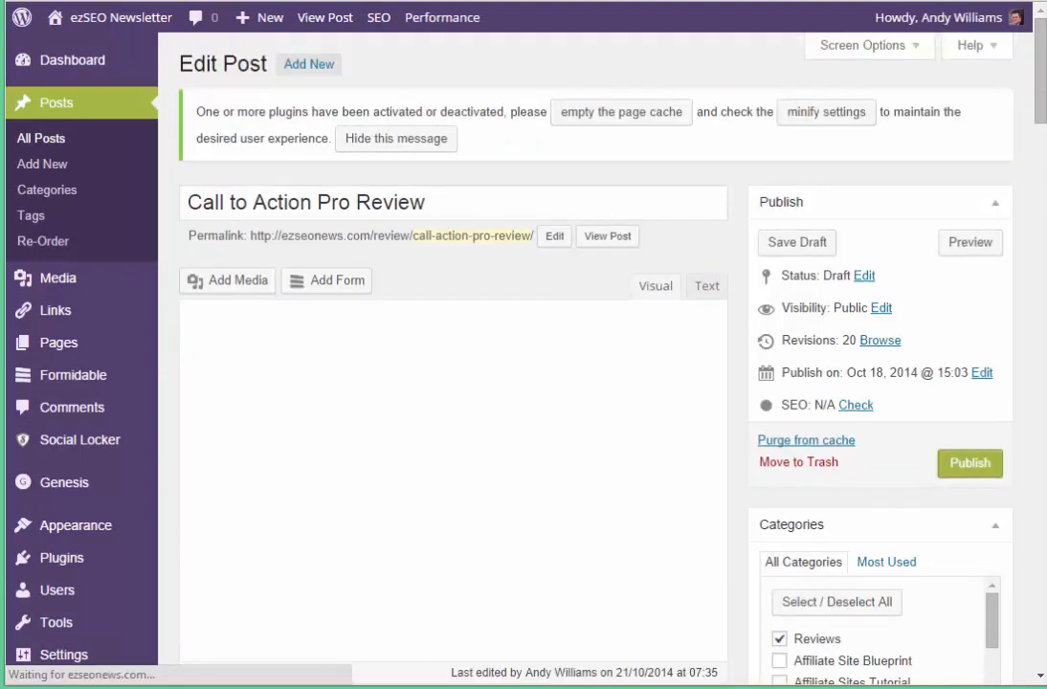
# - Insert the shortcode [ctapro id=45] on a new line below "INSERT VIDEO HERE" and save the draft
pyautogui.moveTo(1042, 69); pyautogui.dragTo(1045, 93)
pyautogui.scroll(-5, 428, 307)
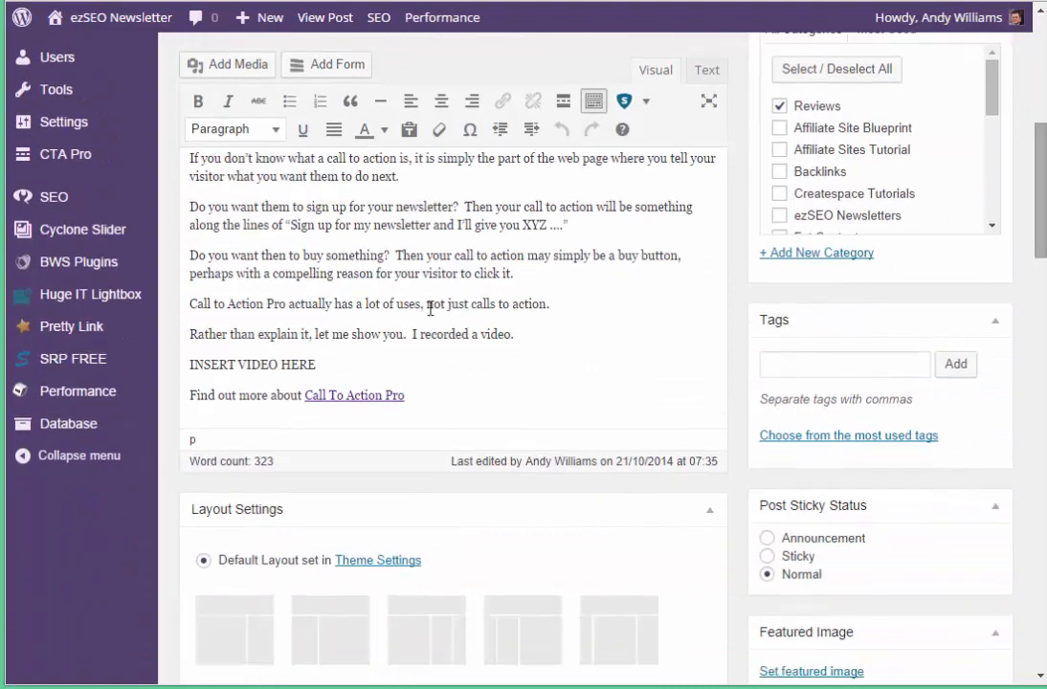
pyautogui.click(341, 366)
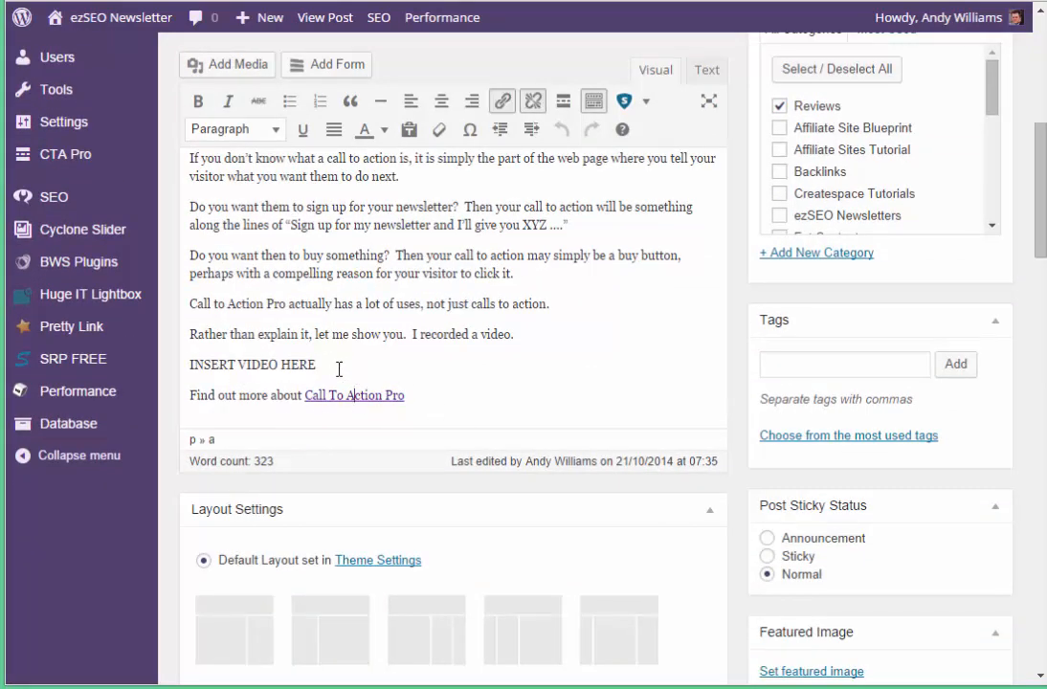
pyautogui.press('Return')
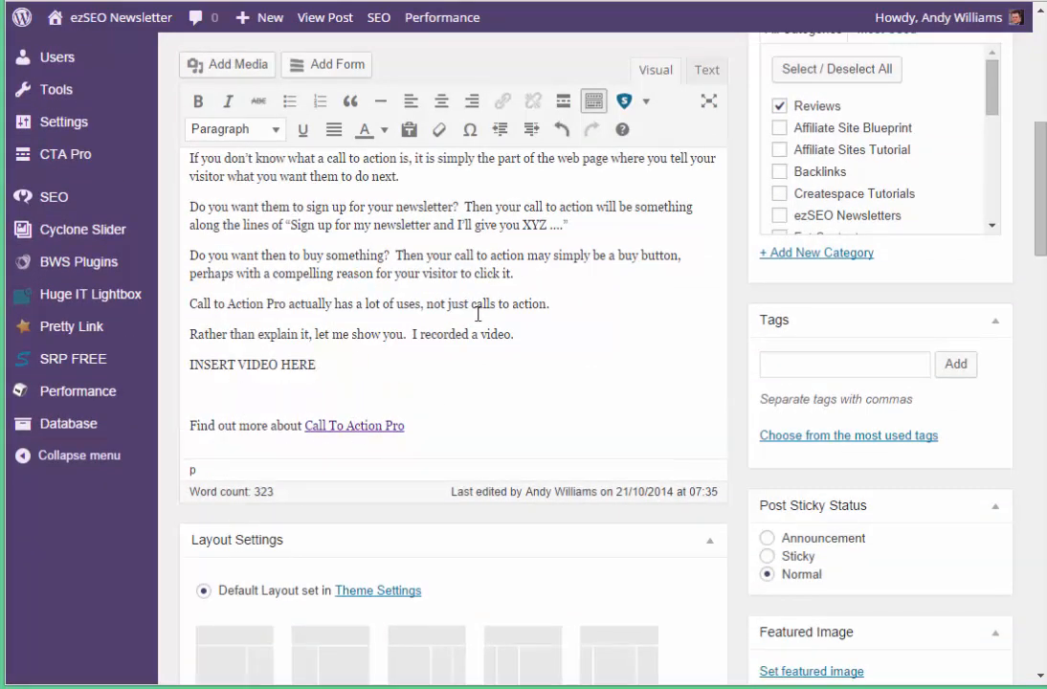
pyautogui.hotkey('ctrl', 'v')
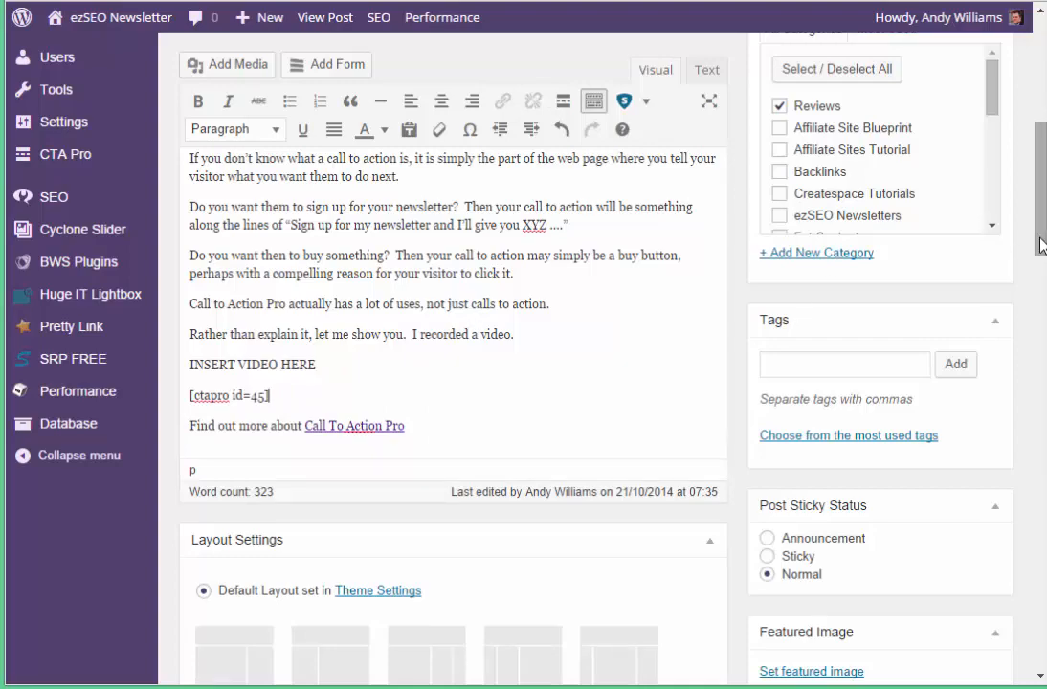
pyautogui.scroll(4, 878, 225)
pyautogui.click(823, 91)
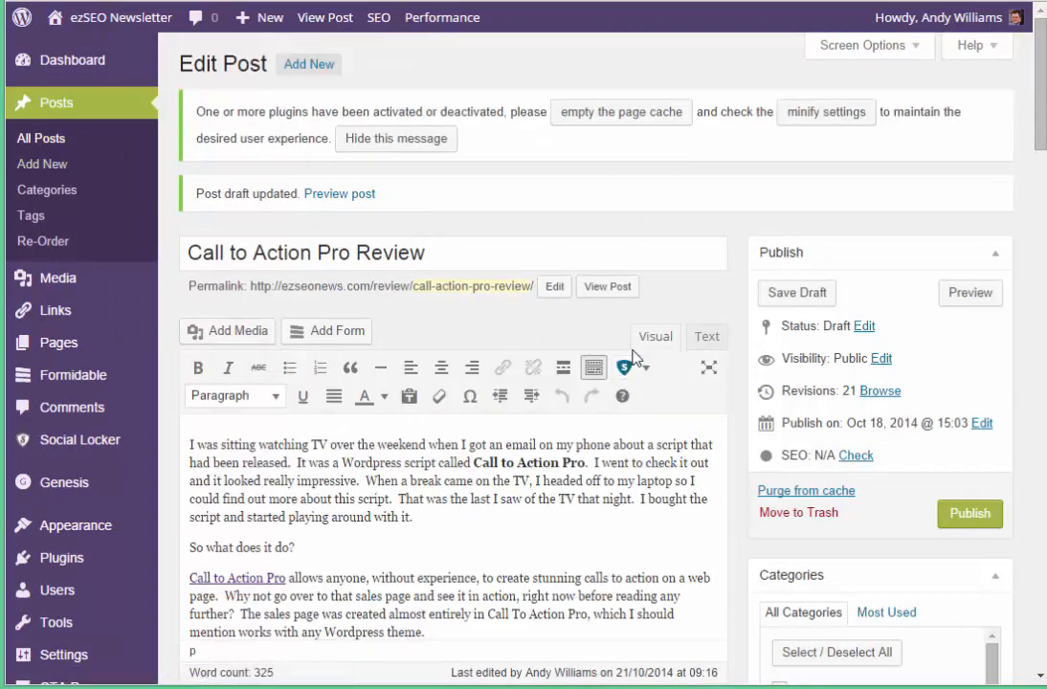
# - View the review post in a separate browser tab and check the CTA graphic below "INSERT VIDEO HERE"
pyautogui.rightClick(612, 286)
pyautogui.click(670, 300)
pyautogui.hotkey('ctrl', 'Tab')
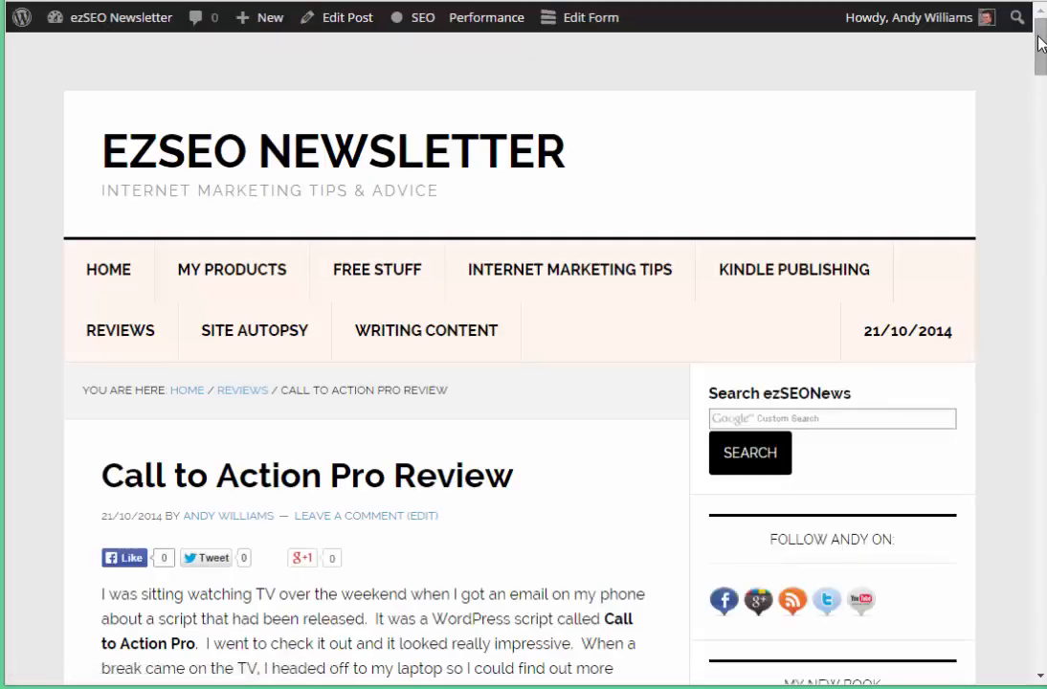
pyautogui.moveTo(1041, 48); pyautogui.dragTo(1035, 129)
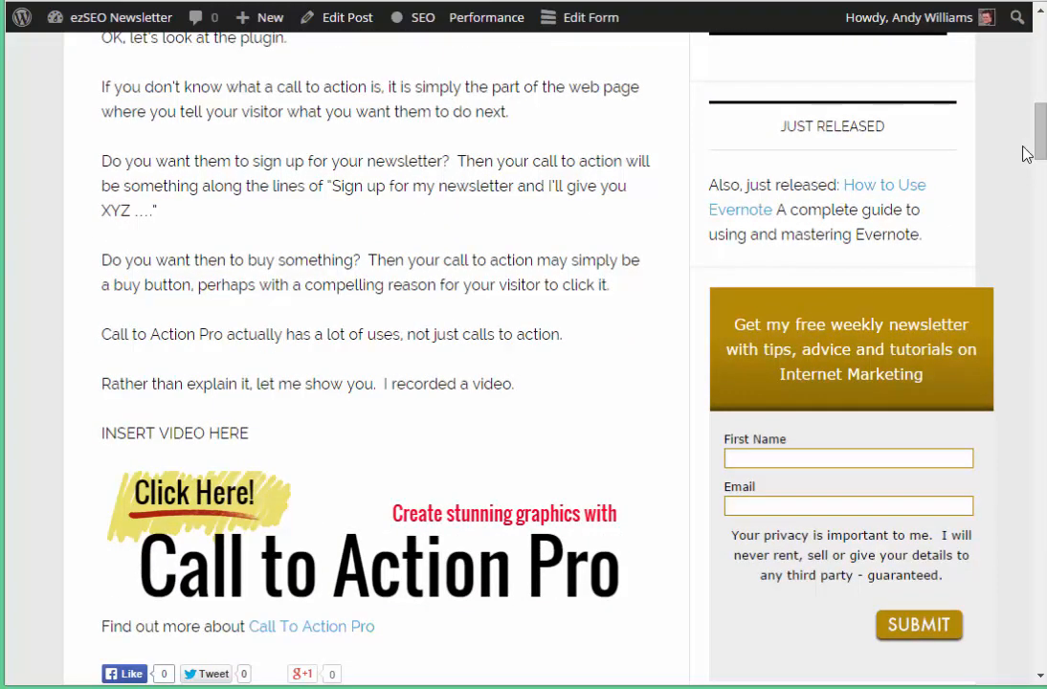
pyautogui.moveTo(1041, 146); pyautogui.dragTo(1042, 155)
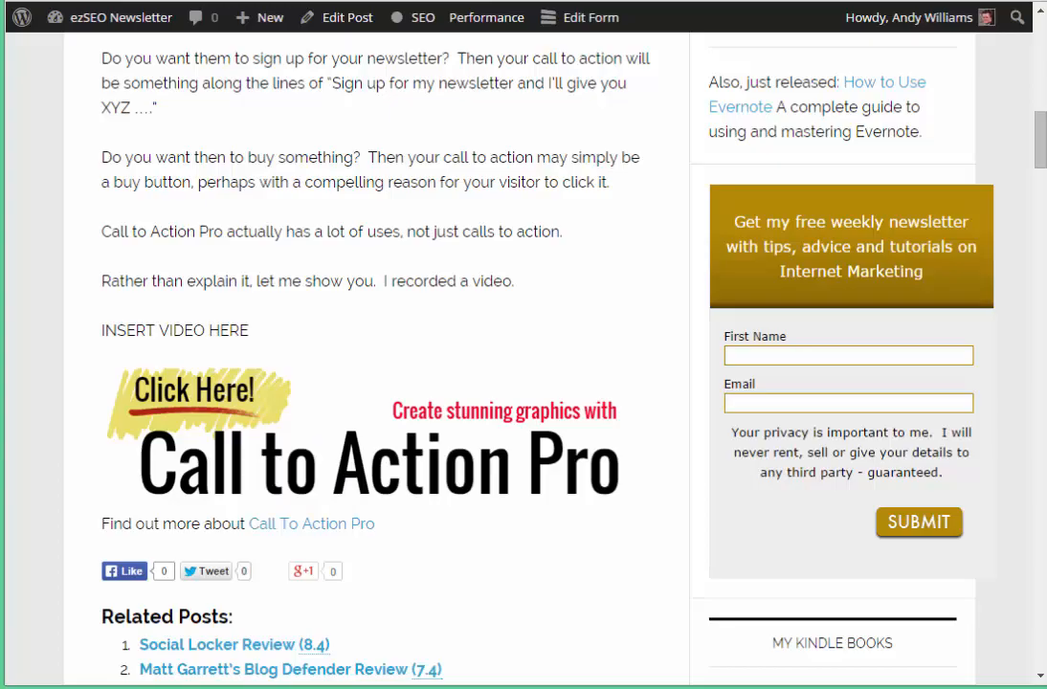
pyautogui.click(211, 0)
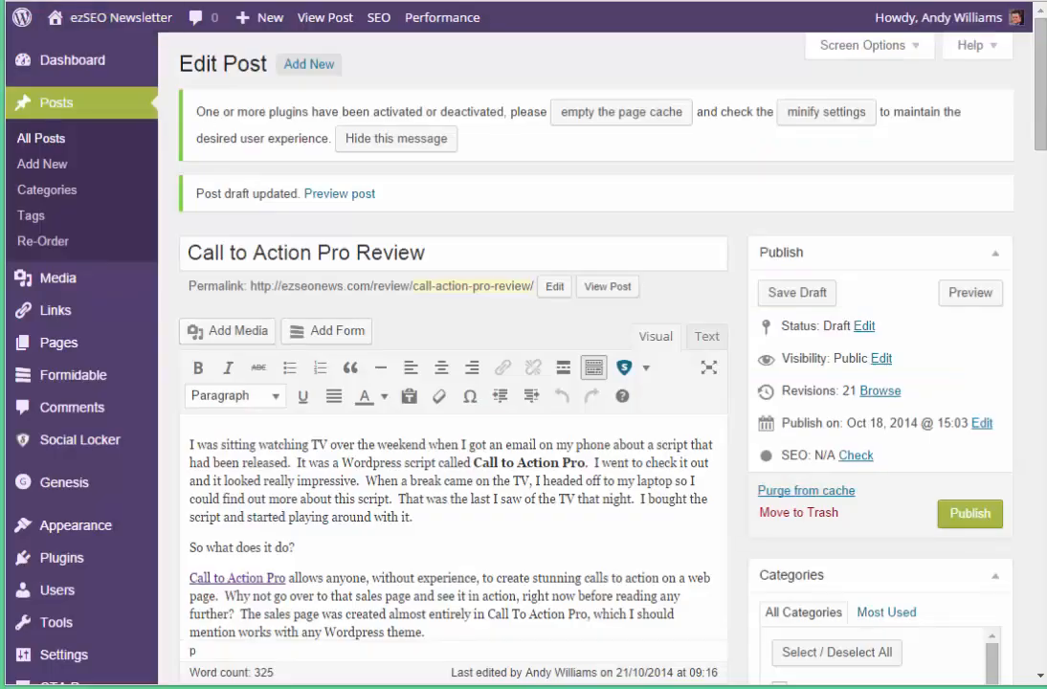
pyautogui.click(368, 1)
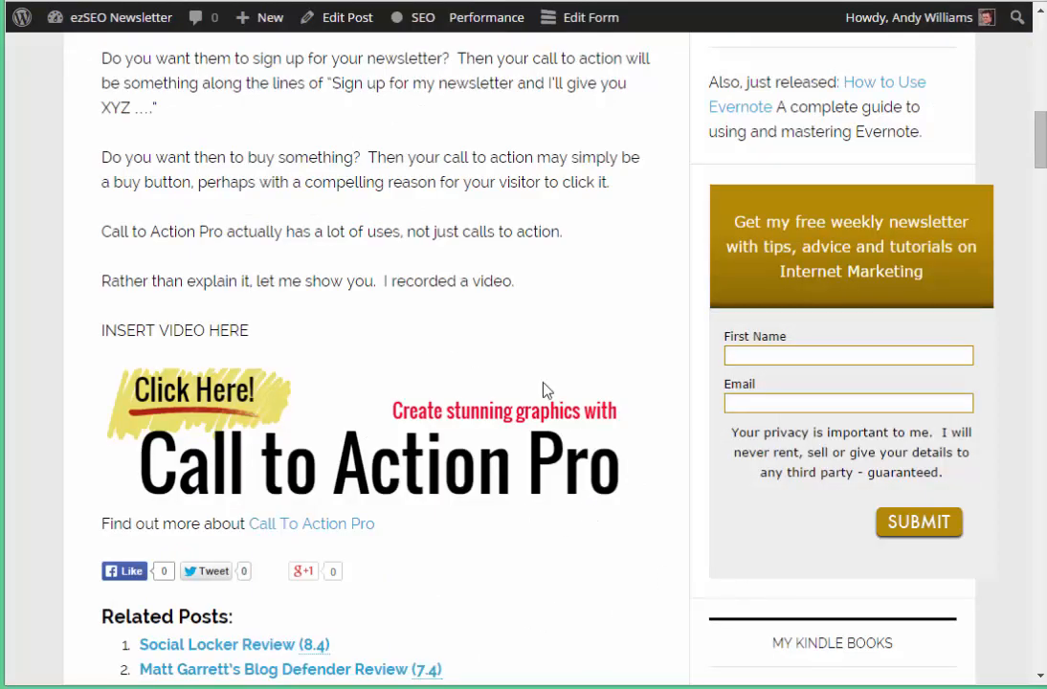